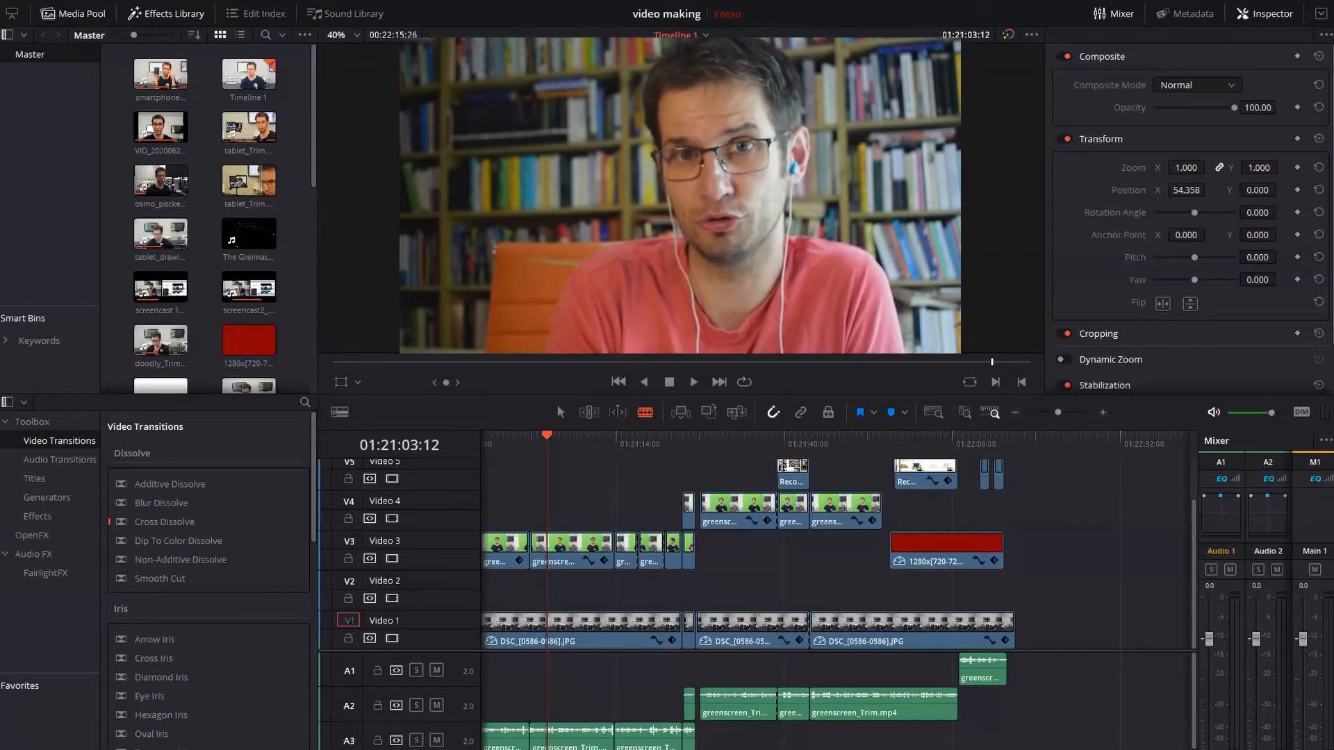
Place the smartphone_Trim.mp4 clip from the media pool on the Video 3 track, a short gap after the last existing clip
{"action": "left_click", "coordinate": [554, 438]}
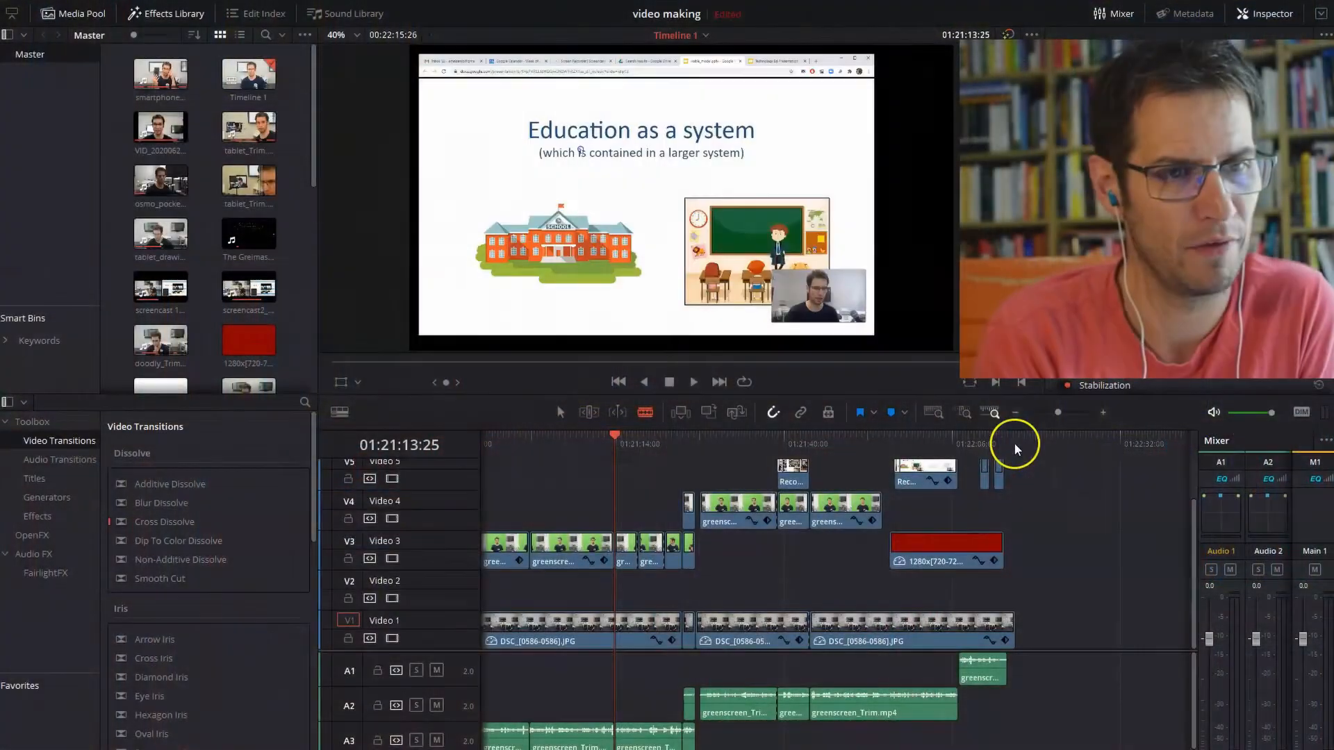
{"action": "left_click", "coordinate": [1015, 445]}
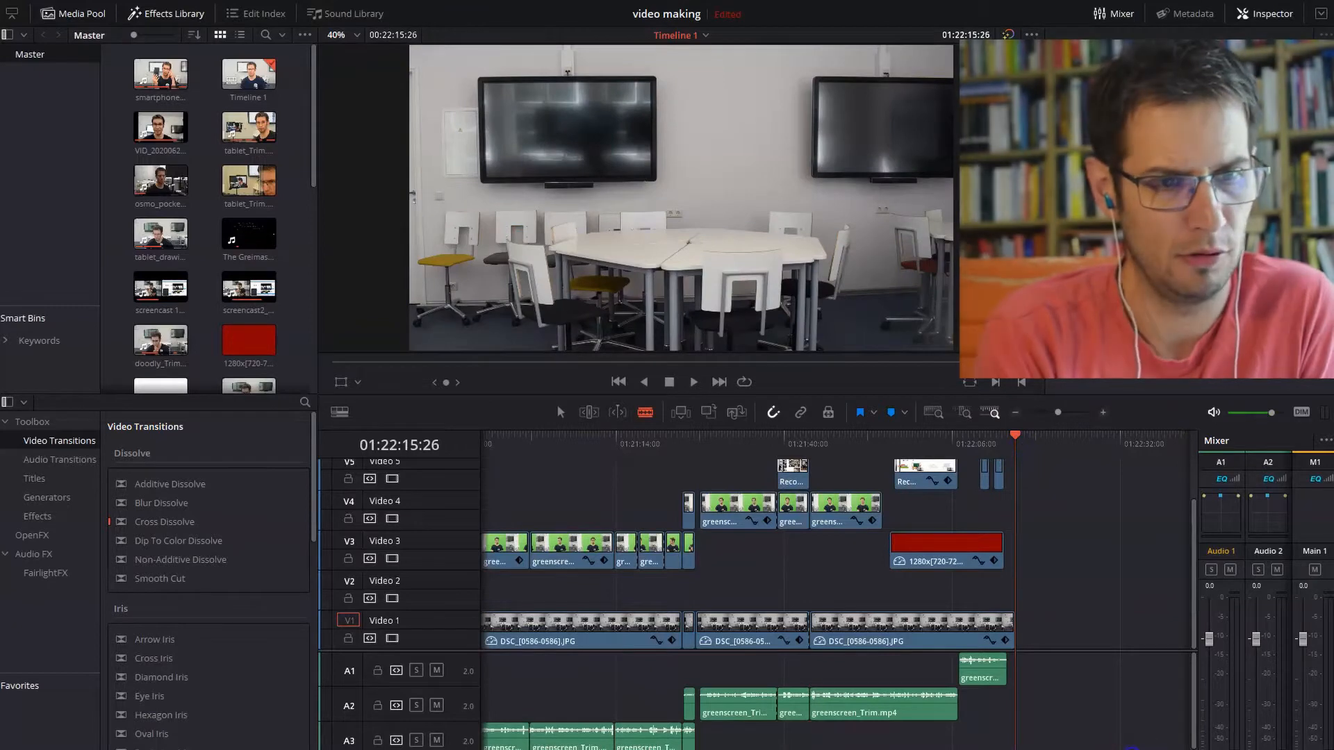
{"action": "left_click_drag", "start_coordinate": [1131, 749], "coordinate": [1134, 749]}
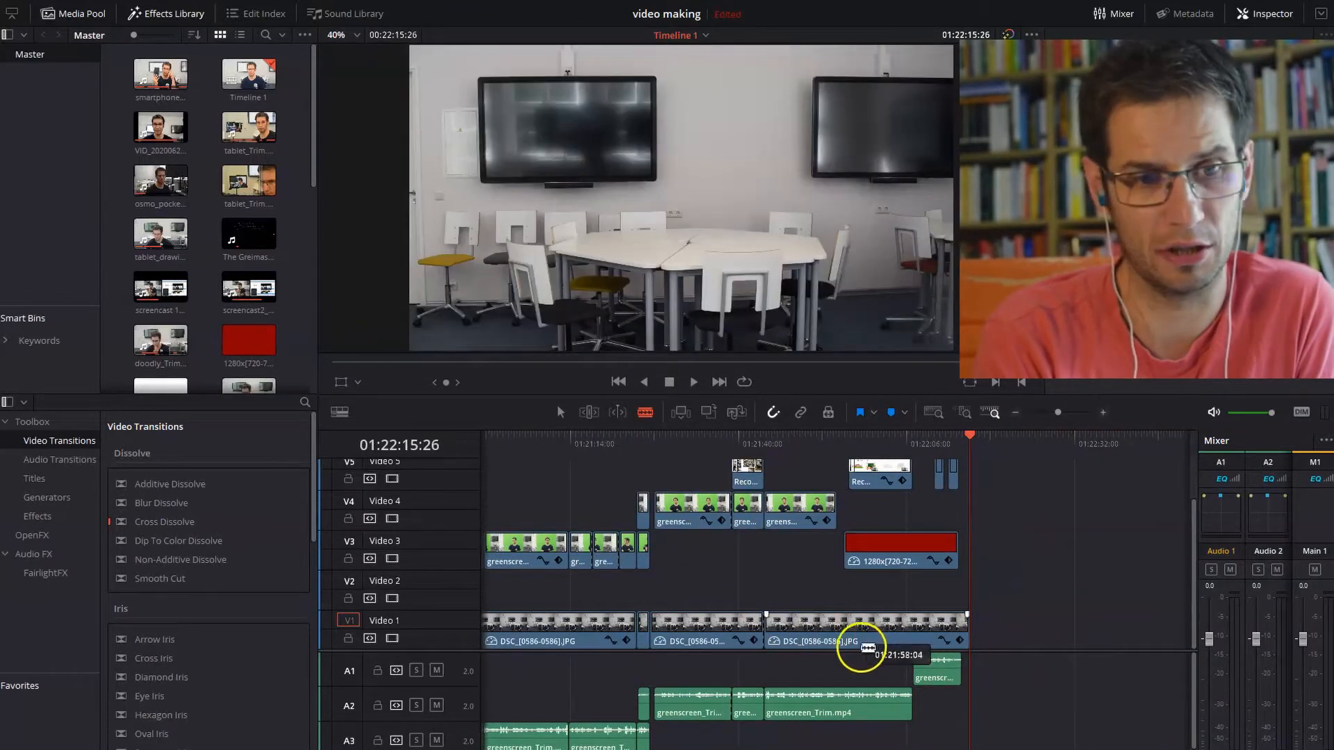
{"action": "mouse_move", "coordinate": [1134, 749]}
{"action": "left_mouse_down"}
{"action": "mouse_move", "coordinate": [1104, 749]}
{"action": "mouse_move", "coordinate": [1134, 749]}
{"action": "left_mouse_up"}
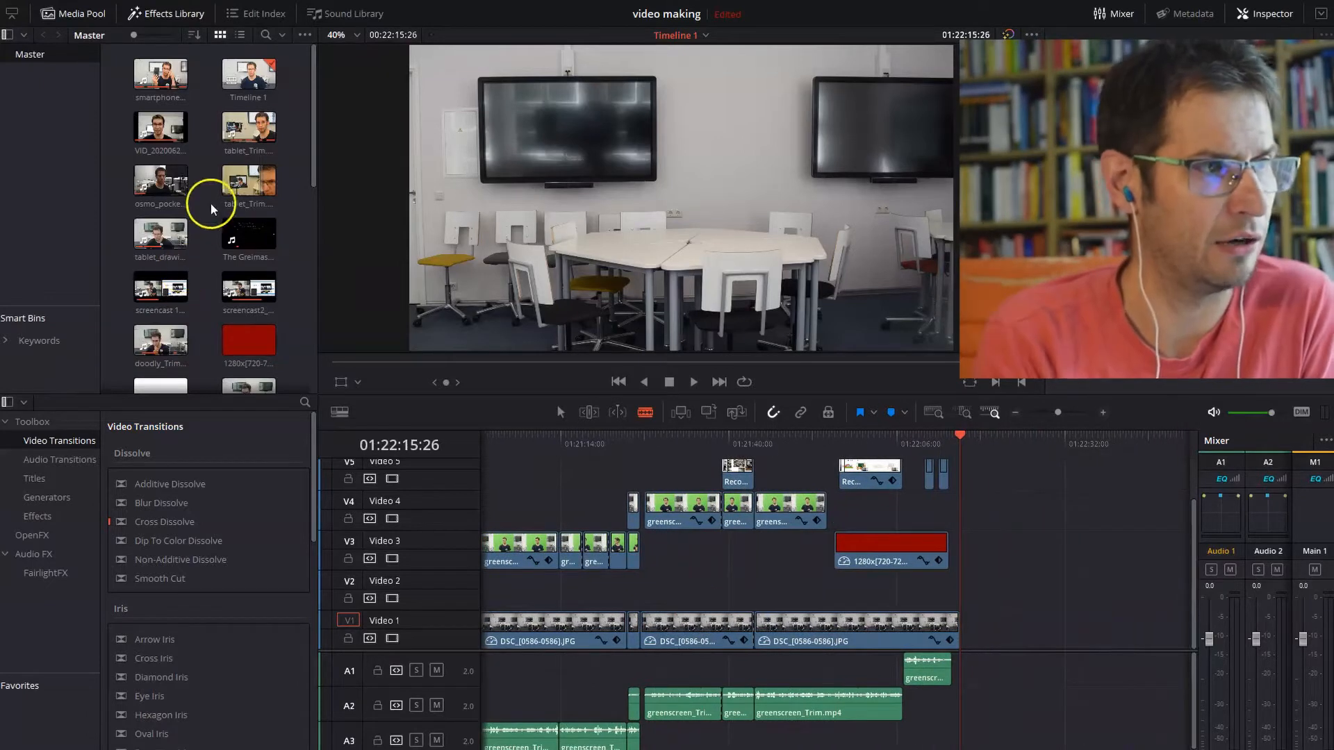
{"action": "left_click", "coordinate": [153, 72]}
{"action": "left_click_drag", "start_coordinate": [154, 72], "coordinate": [1009, 577]}
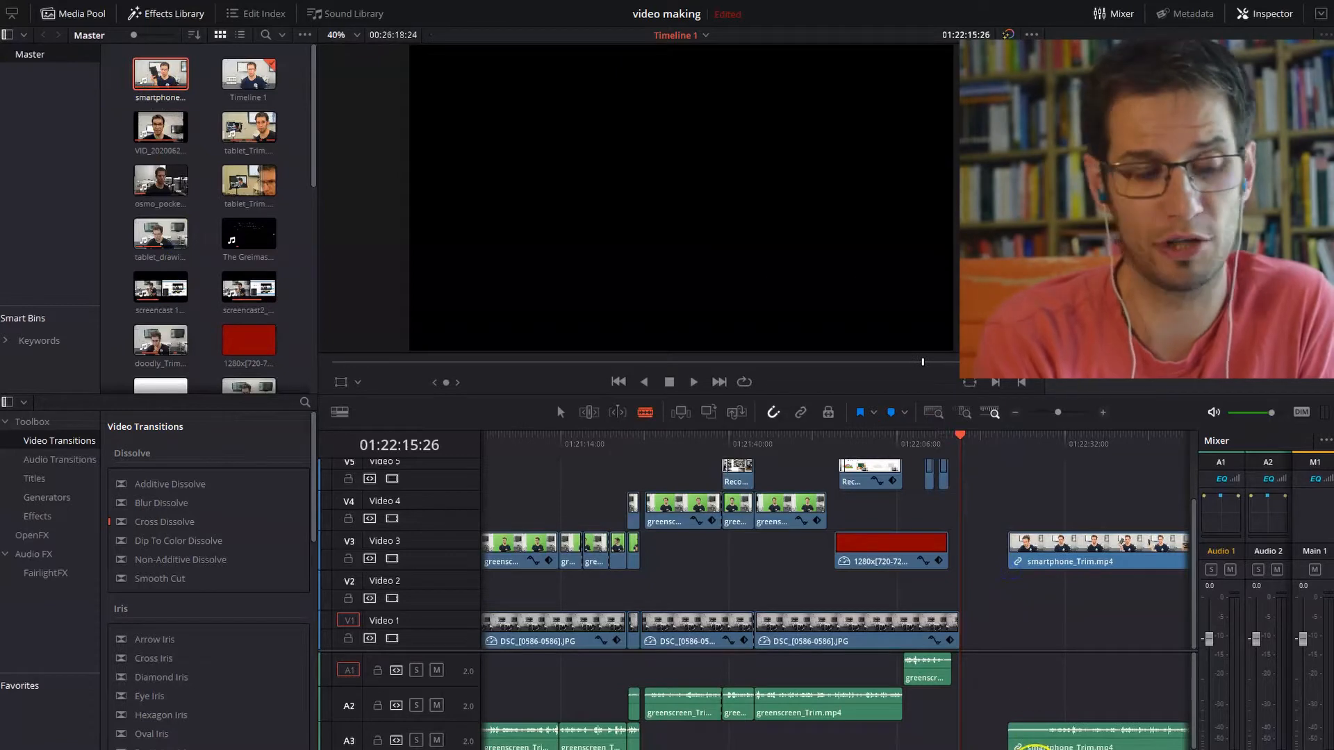
Play the newly placed smartphone clip from its start to about 01:22:32, and scrub its opening again to about 01:22:26
{"action": "left_click_drag", "start_coordinate": [1038, 749], "coordinate": [1052, 749]}
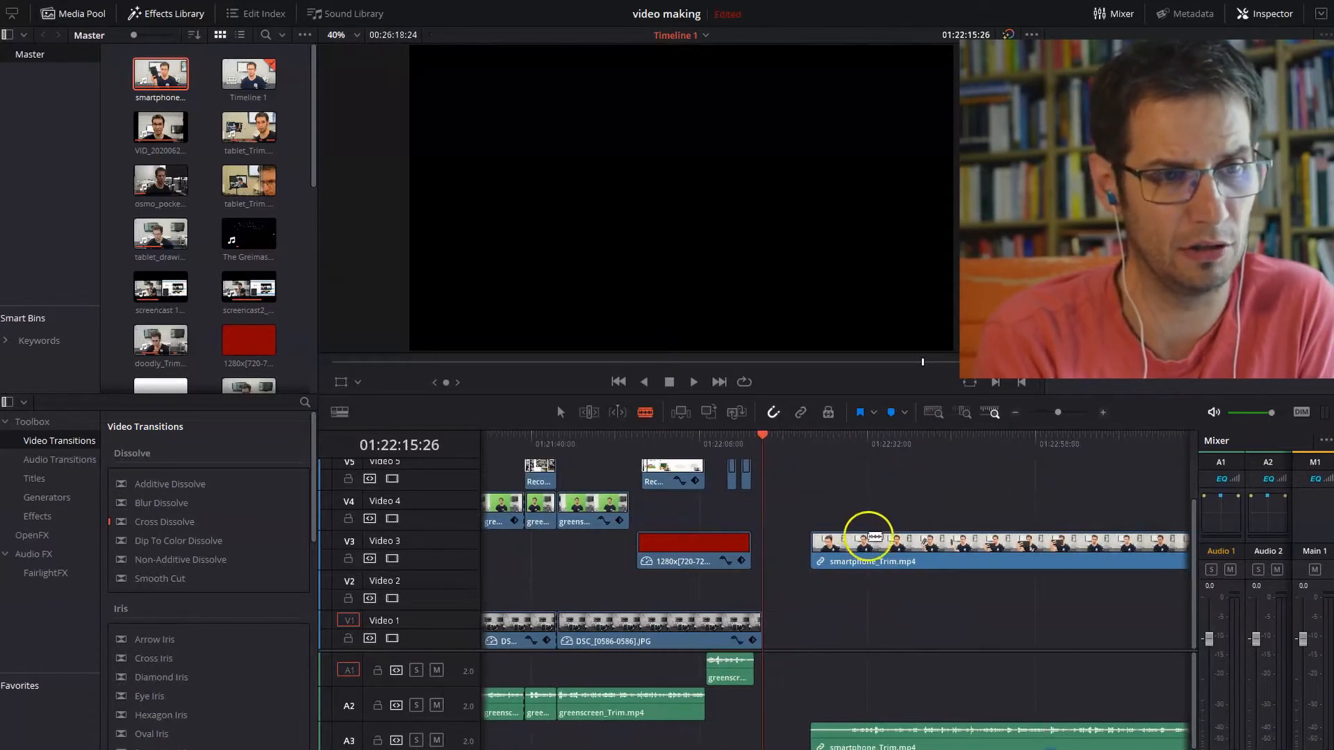
{"action": "left_click", "coordinate": [818, 447]}
{"action": "left_click", "coordinate": [814, 443]}
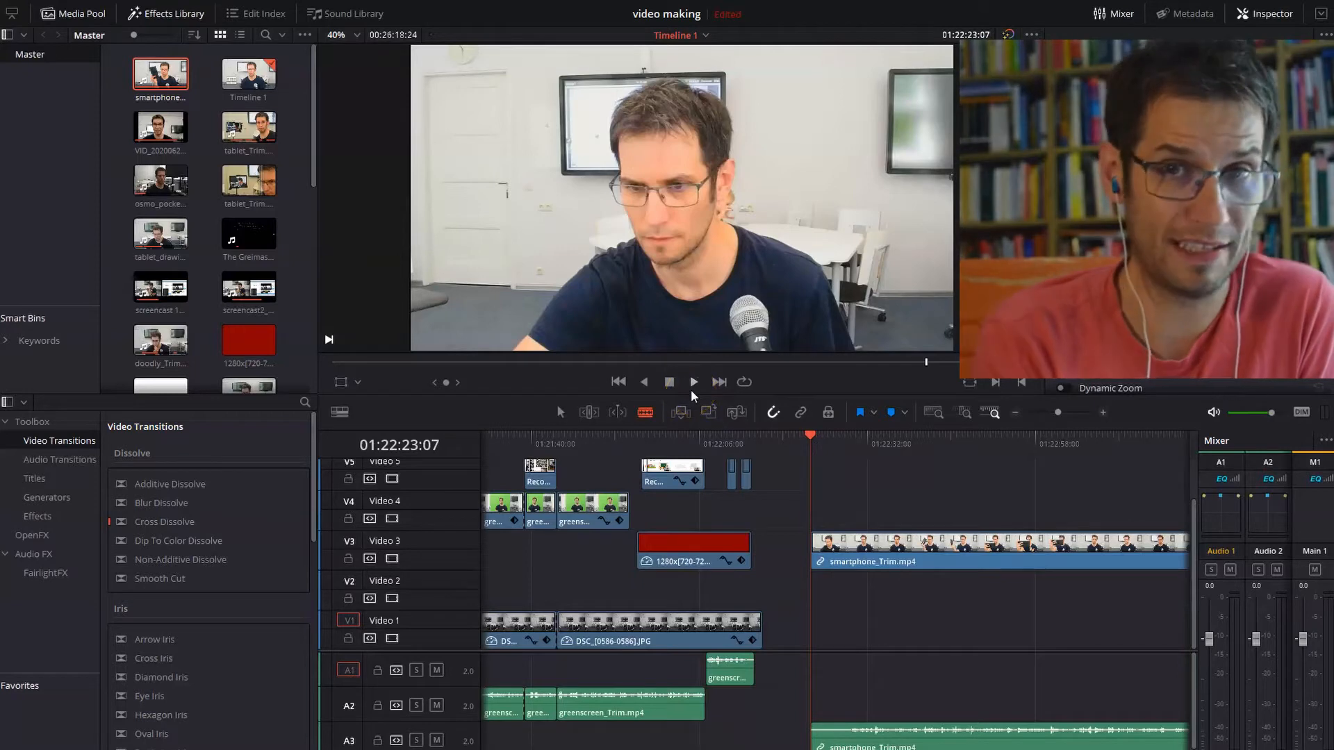
{"action": "left_click", "coordinate": [693, 384]}
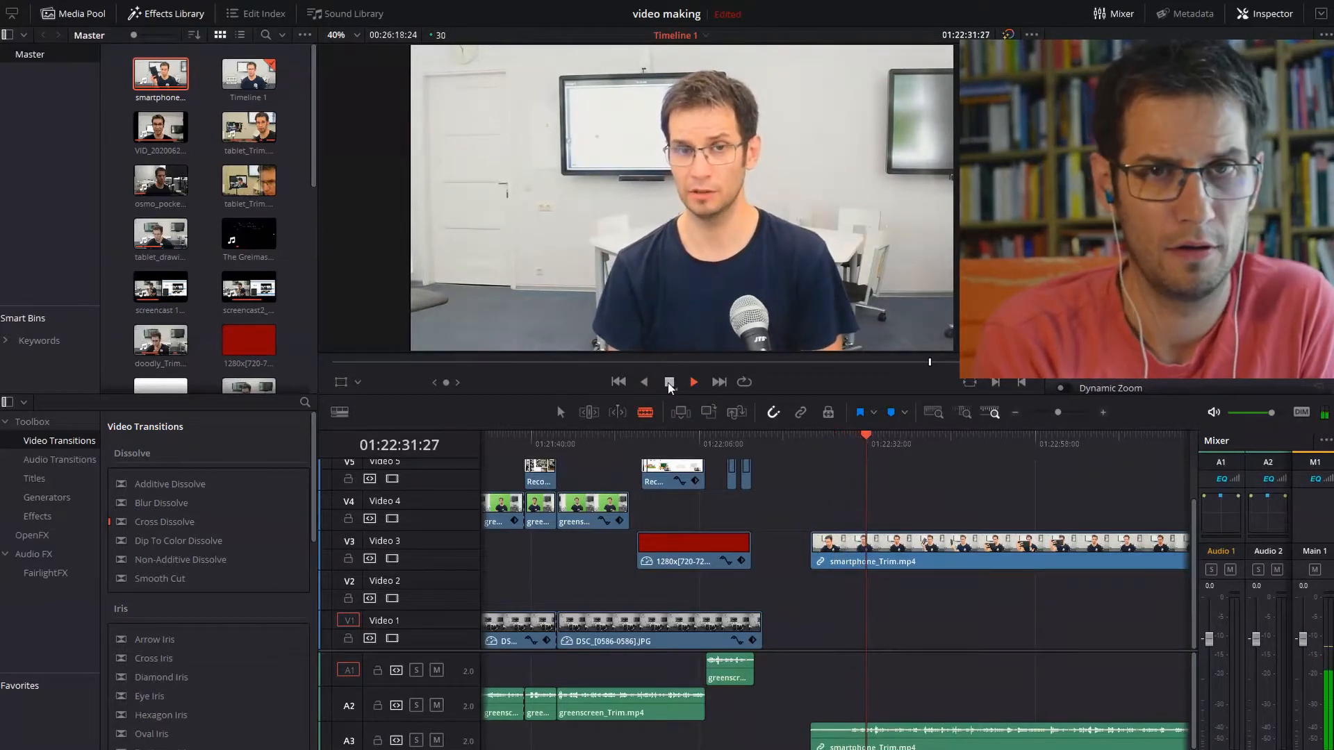
{"action": "left_click", "coordinate": [669, 383]}
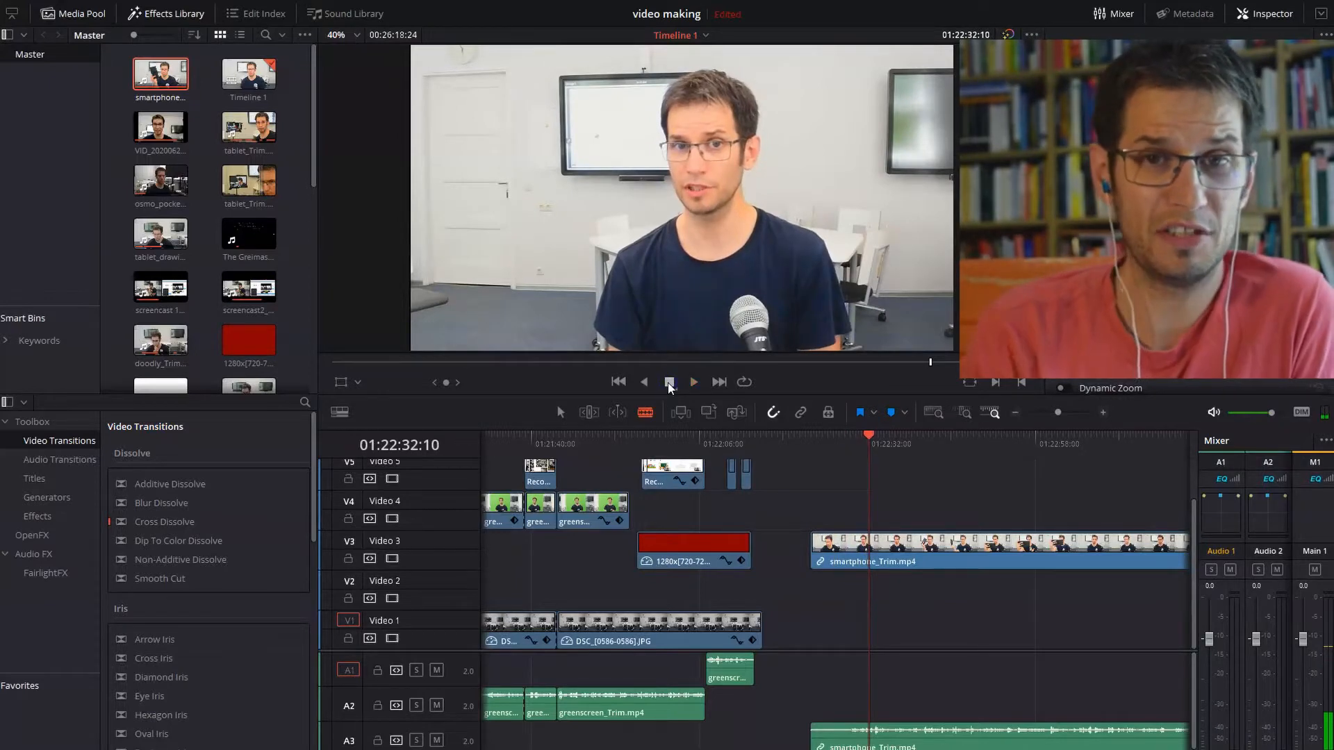
{"action": "left_click", "coordinate": [809, 447]}
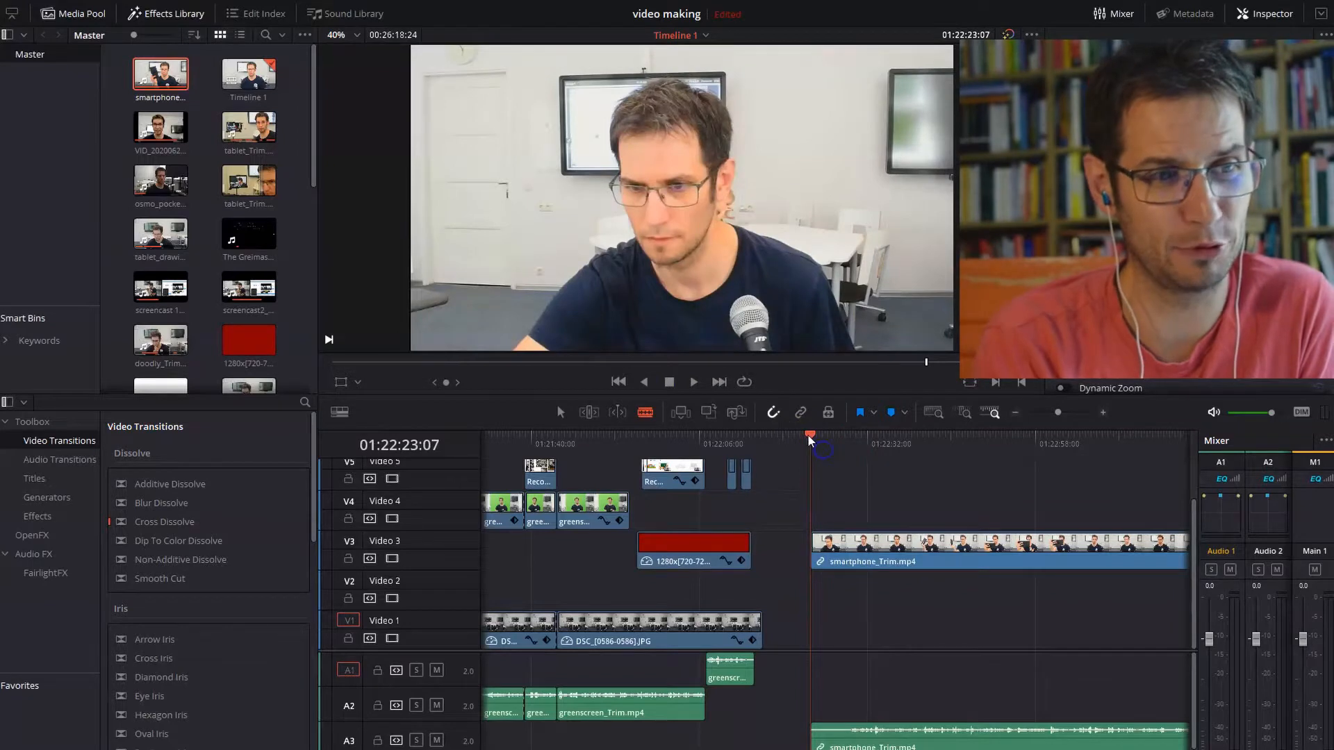
{"action": "left_click_drag", "start_coordinate": [817, 436], "coordinate": [828, 436]}
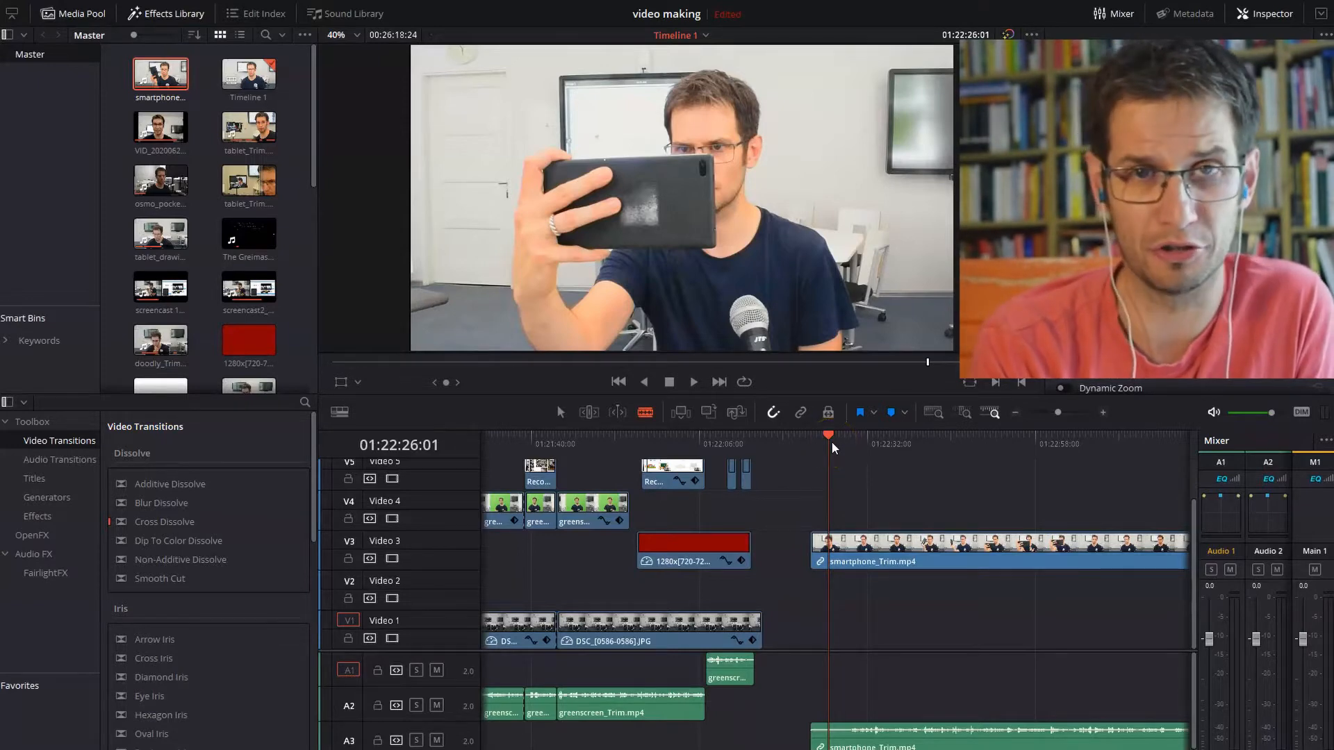
Go back to the beginning of the timeline and play the first few seconds of the opening clip
{"action": "left_click_drag", "start_coordinate": [1041, 742], "coordinate": [471, 738]}
{"action": "left_click", "coordinate": [486, 450]}
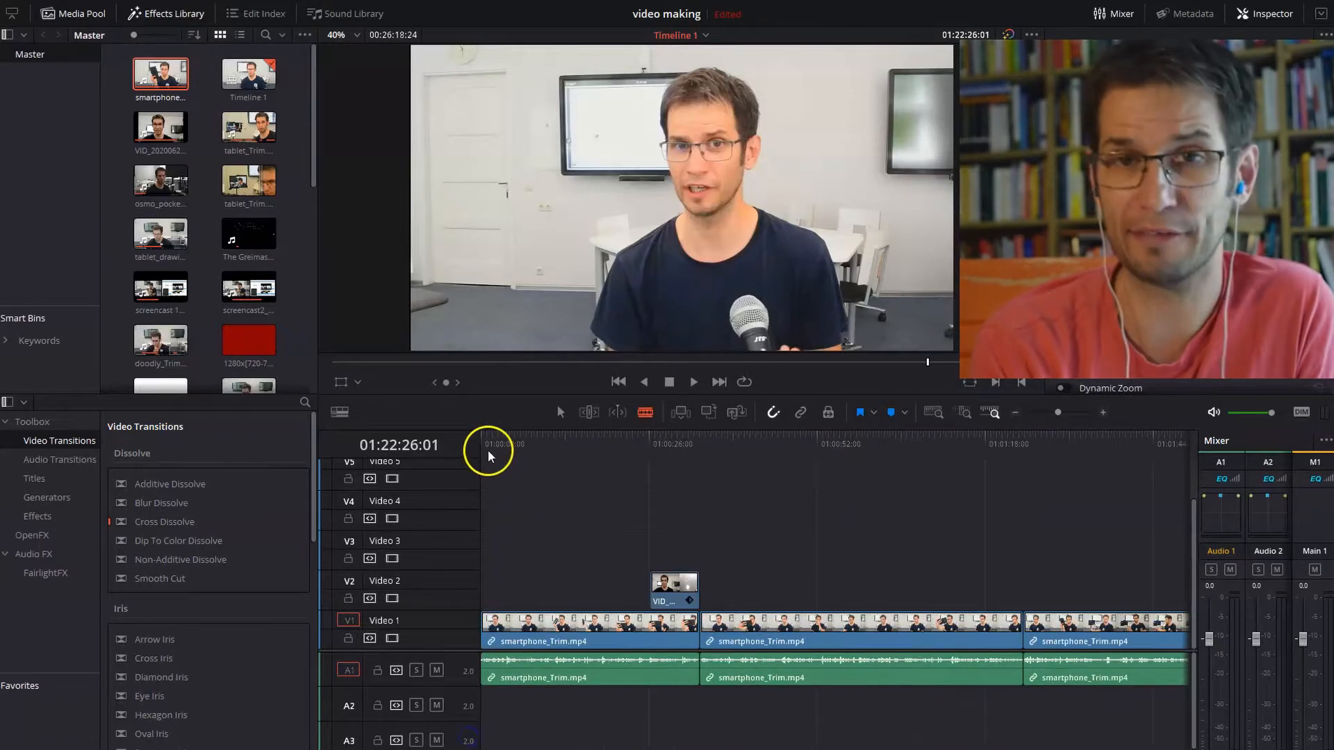
{"action": "left_click", "coordinate": [695, 382]}
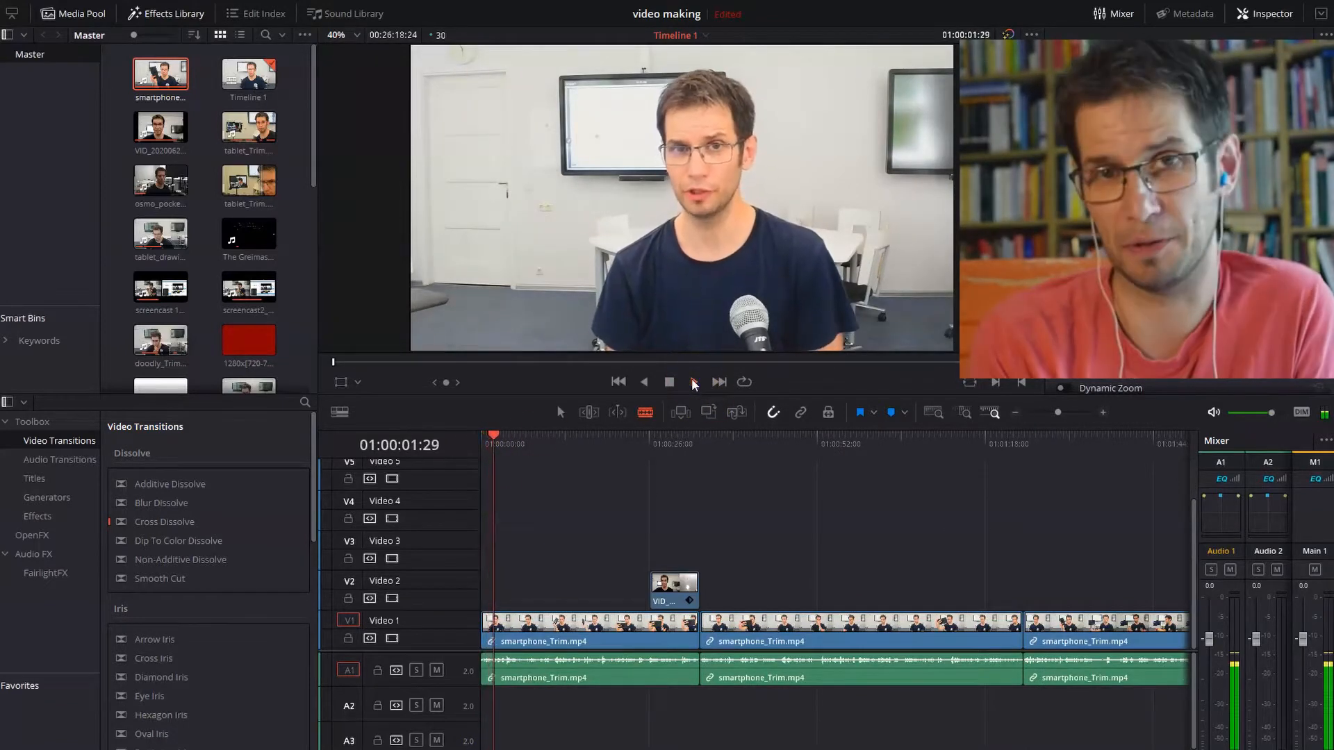
{"action": "left_click", "coordinate": [671, 383]}
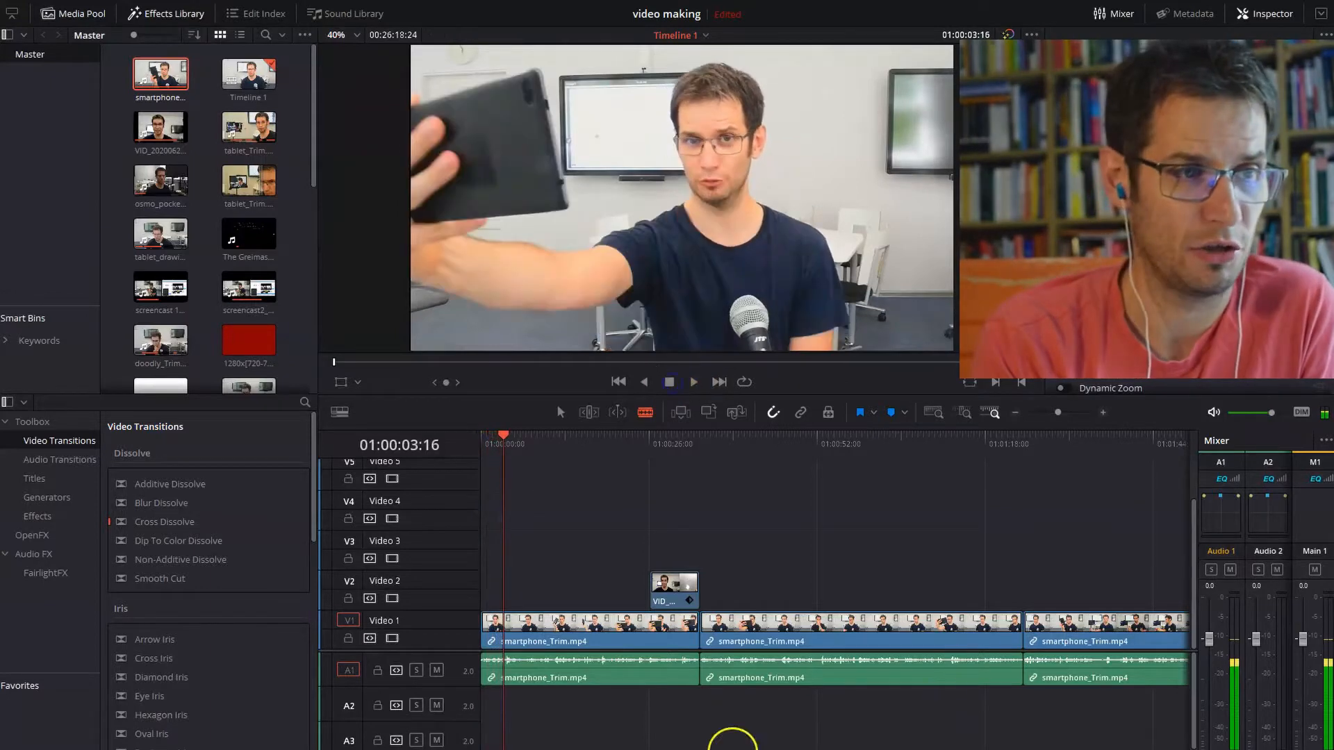
Return to the smartphone clip on Video 3, play its start, and preview it up to about 01:22:34
{"action": "left_click_drag", "start_coordinate": [506, 745], "coordinate": [1055, 736]}
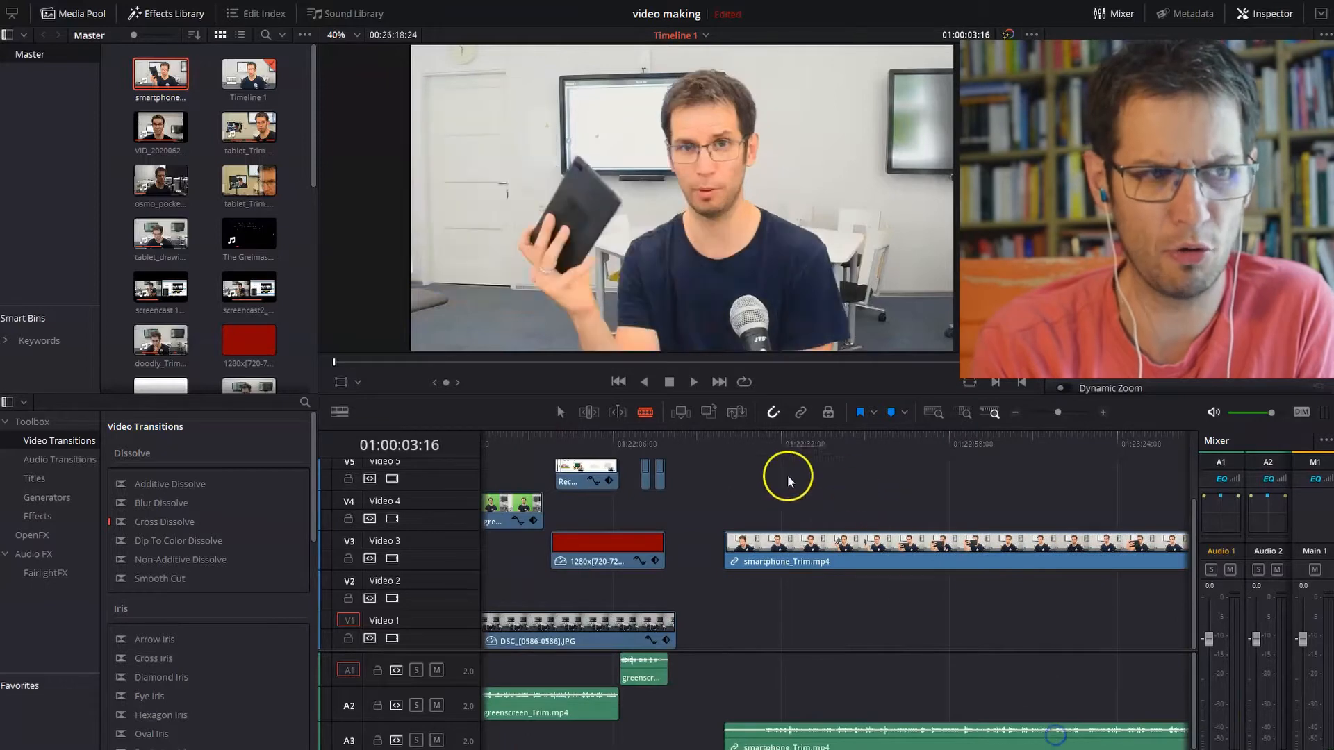
{"action": "left_click", "coordinate": [727, 442]}
{"action": "left_click", "coordinate": [692, 381]}
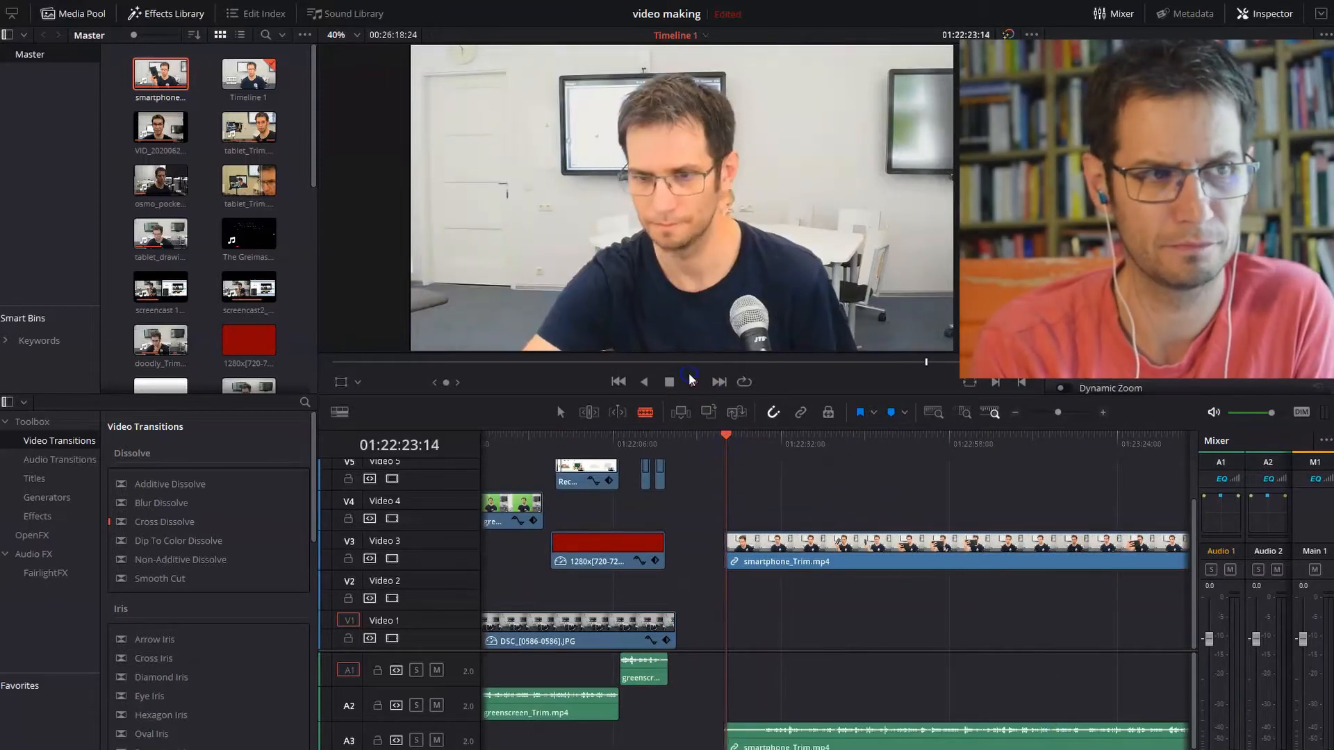
{"action": "left_click", "coordinate": [669, 382]}
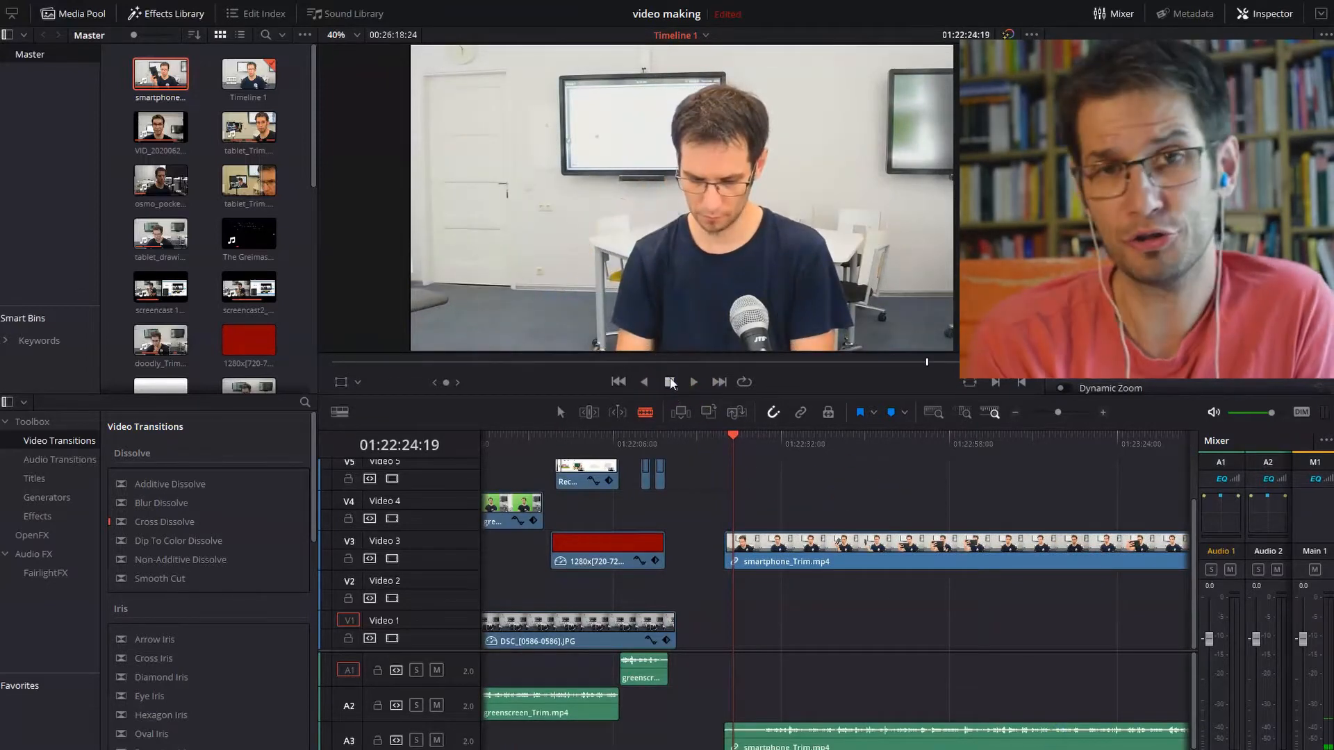
{"action": "left_click_drag", "start_coordinate": [759, 456], "coordinate": [801, 457]}
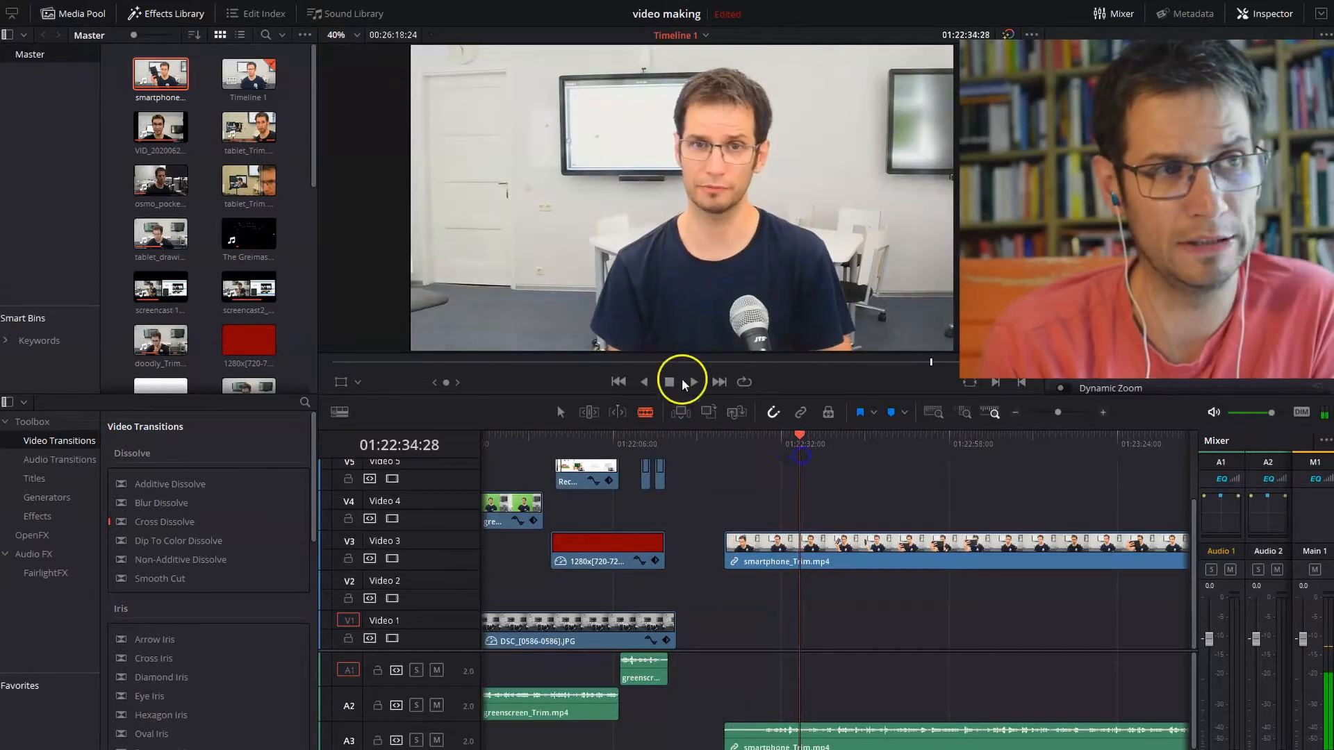
{"action": "left_click", "coordinate": [669, 383]}
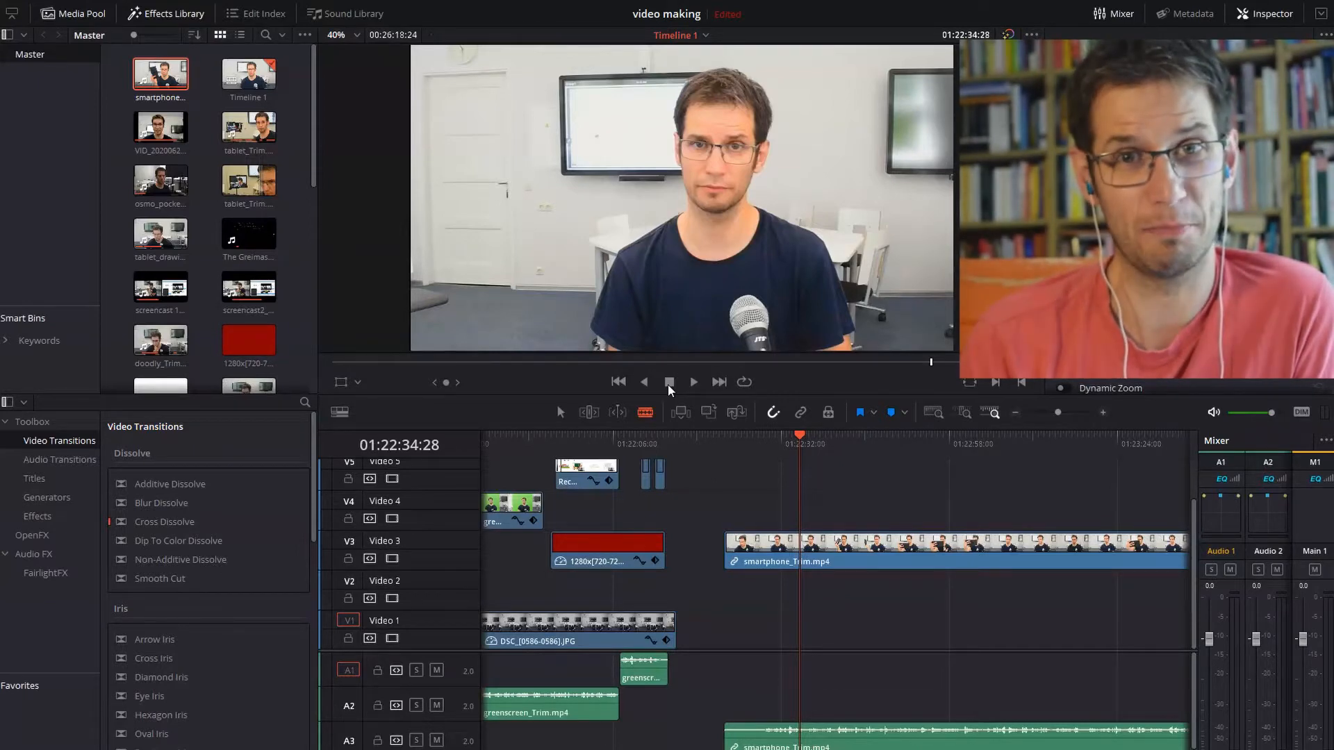
{"action": "left_click", "coordinate": [720, 460]}
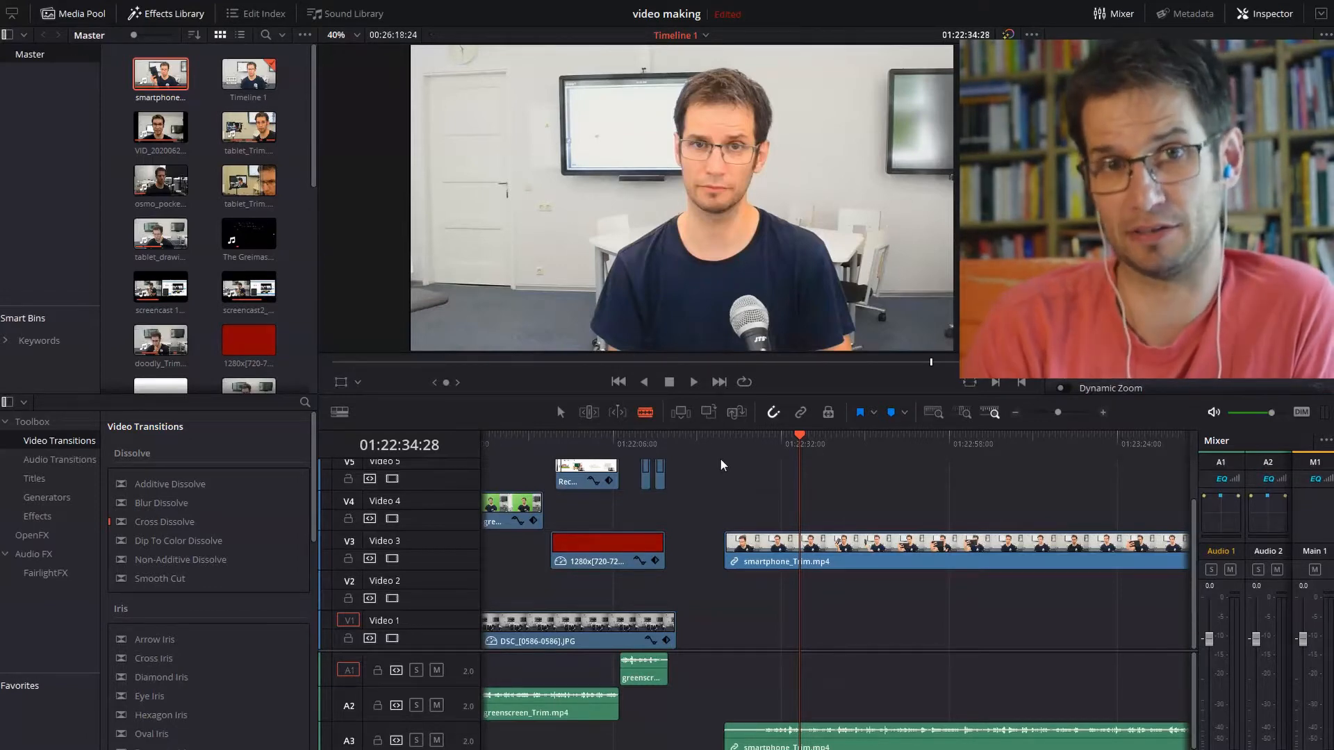
{"action": "left_click", "coordinate": [728, 452]}
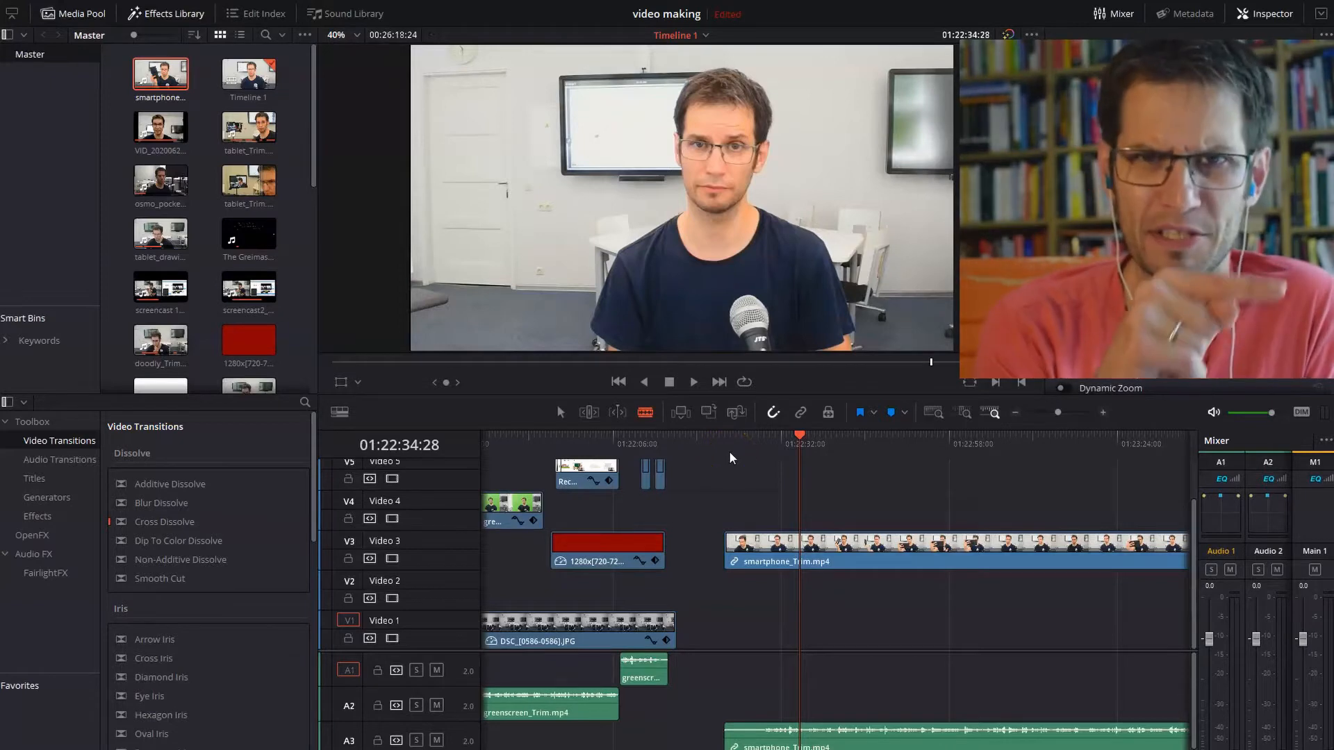
{"action": "left_click", "coordinate": [827, 415]}
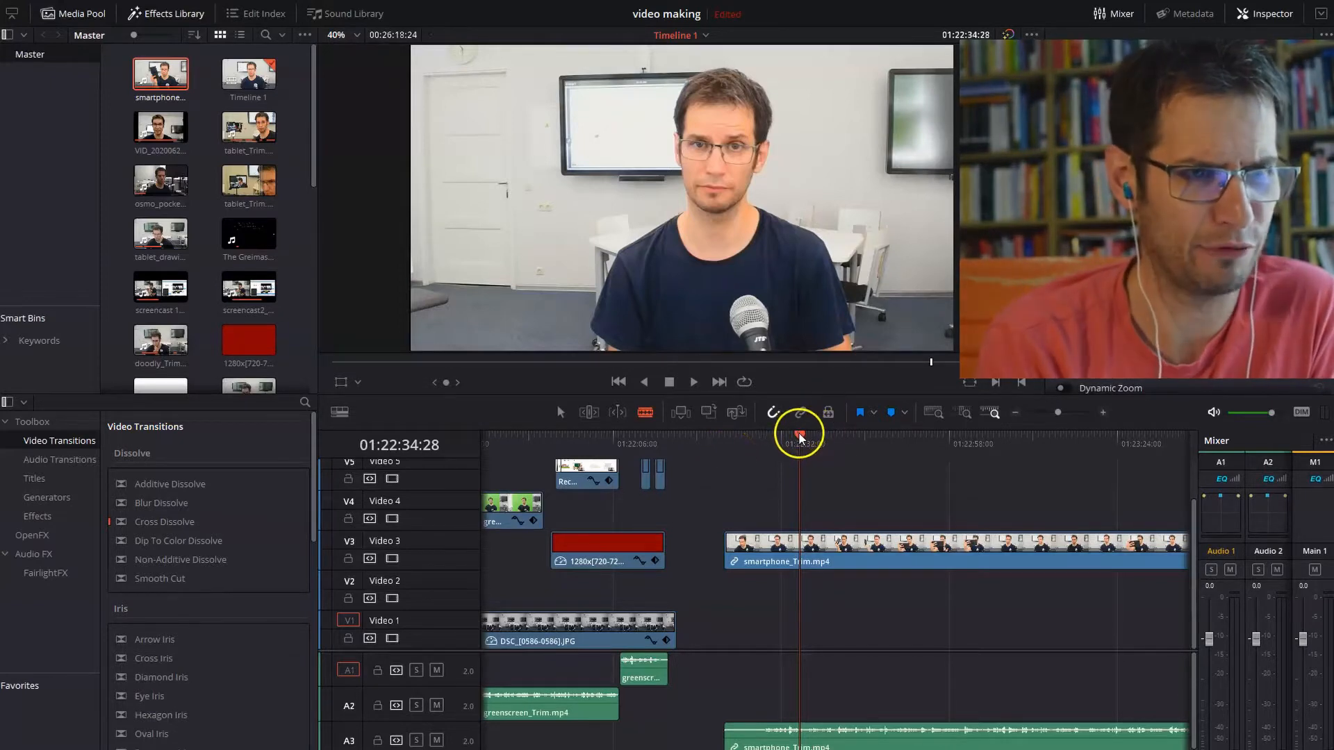
Scrub through the smartphone clip to about 01:23:18 and play the passage where the device is held up
{"action": "left_click_drag", "start_coordinate": [799, 435], "coordinate": [1081, 445]}
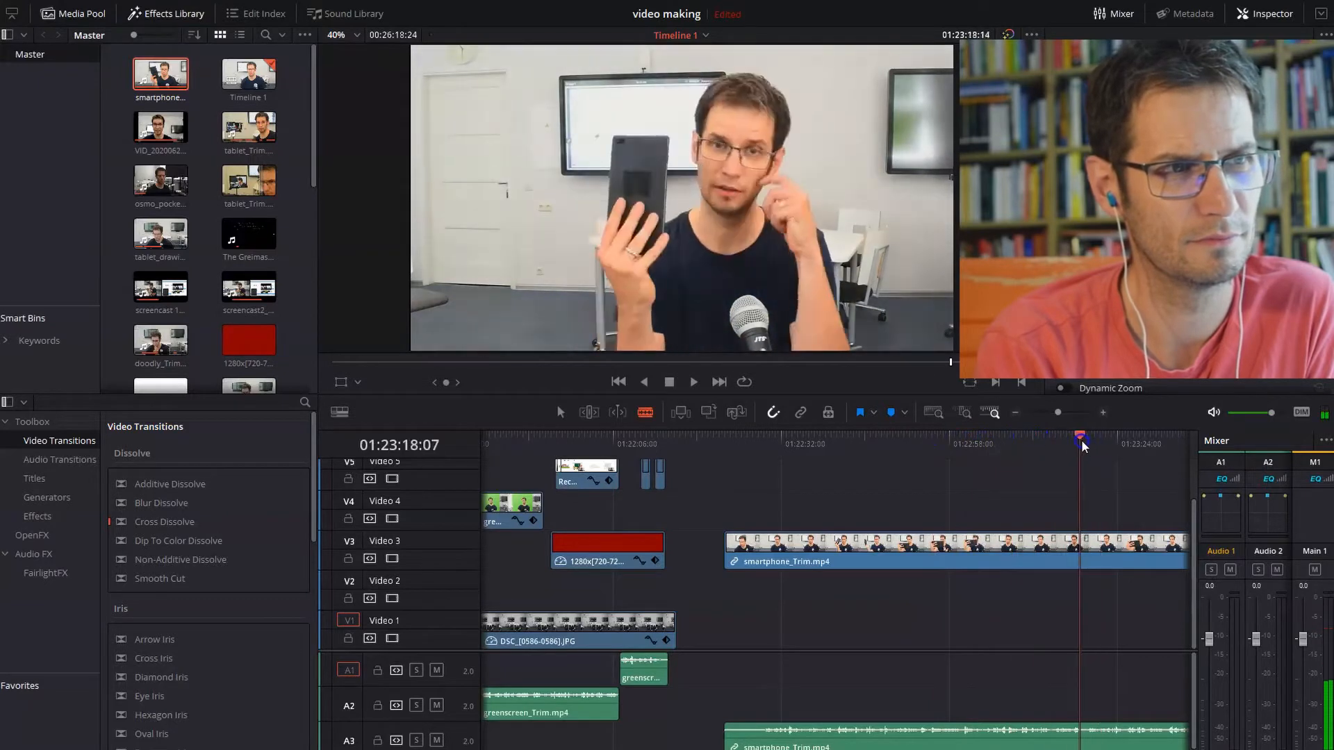
{"action": "left_click", "coordinate": [694, 382]}
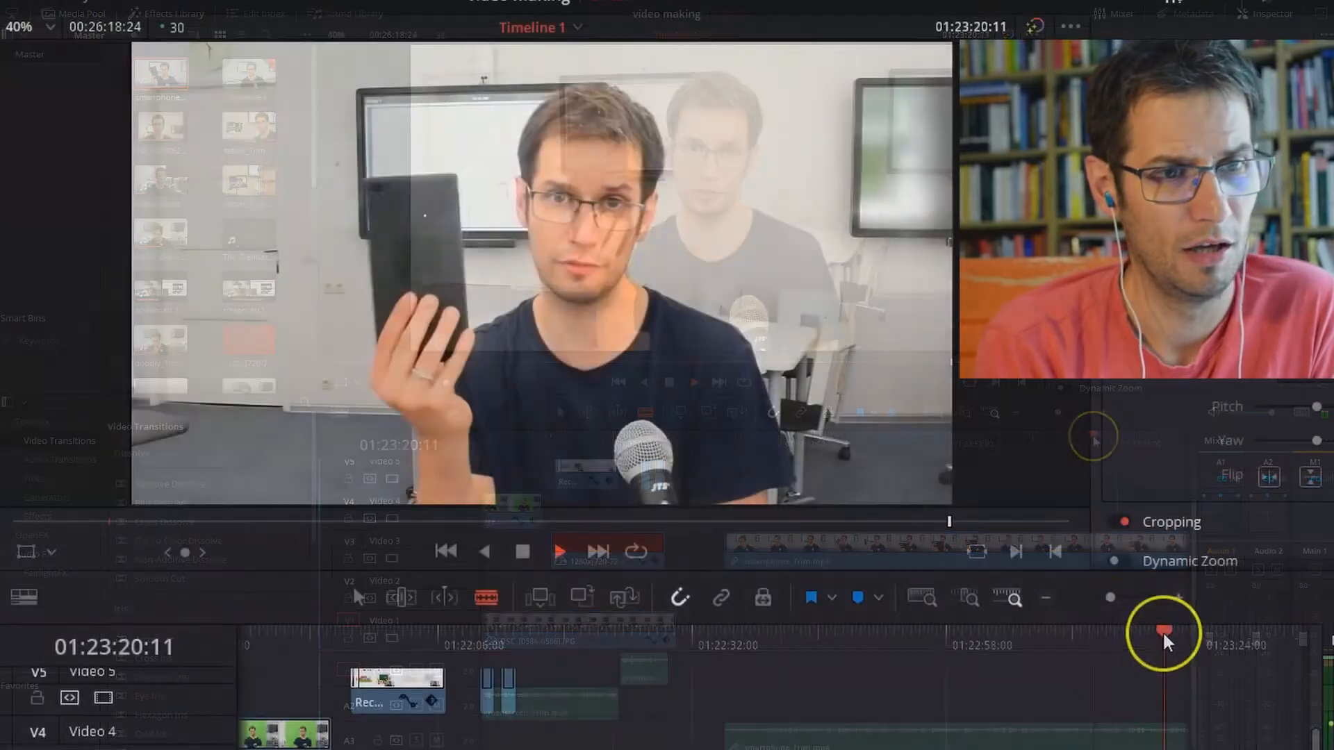
{"action": "left_click_drag", "start_coordinate": [1165, 643], "coordinate": [1127, 637]}
{"action": "left_click", "coordinate": [506, 566]}
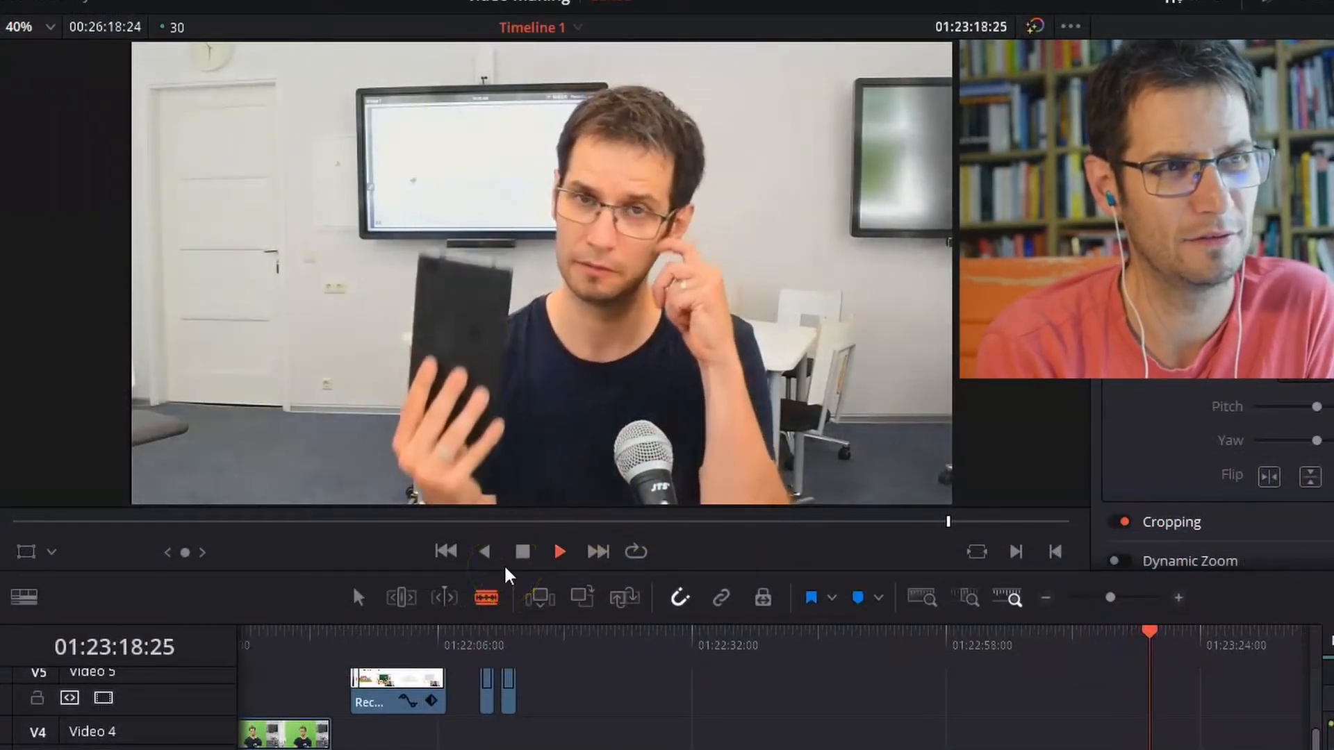
{"action": "left_click", "coordinate": [521, 552]}
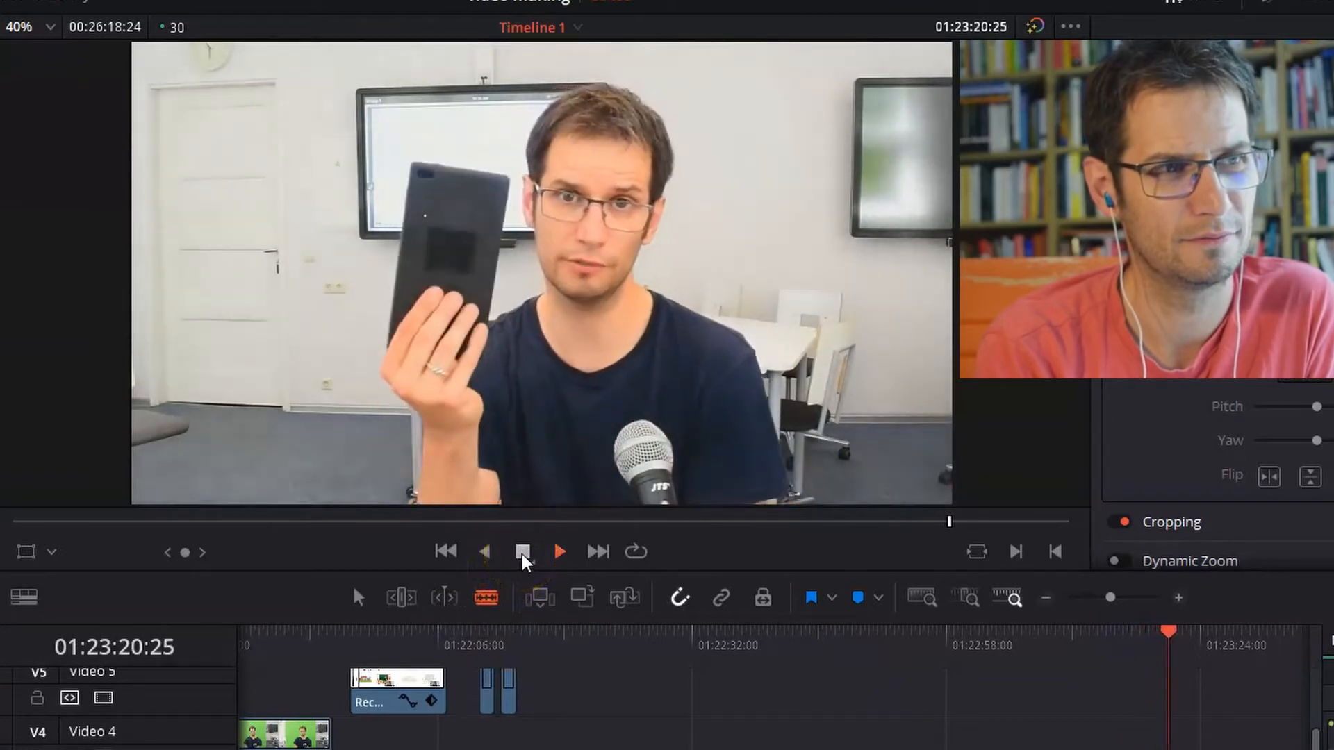
{"action": "left_click", "coordinate": [522, 552]}
Move the playhead back to about 01:23:17 and replay the passage to about 01:23:22
{"action": "left_click", "coordinate": [1180, 639]}
{"action": "left_click_drag", "start_coordinate": [1182, 647], "coordinate": [1132, 638]}
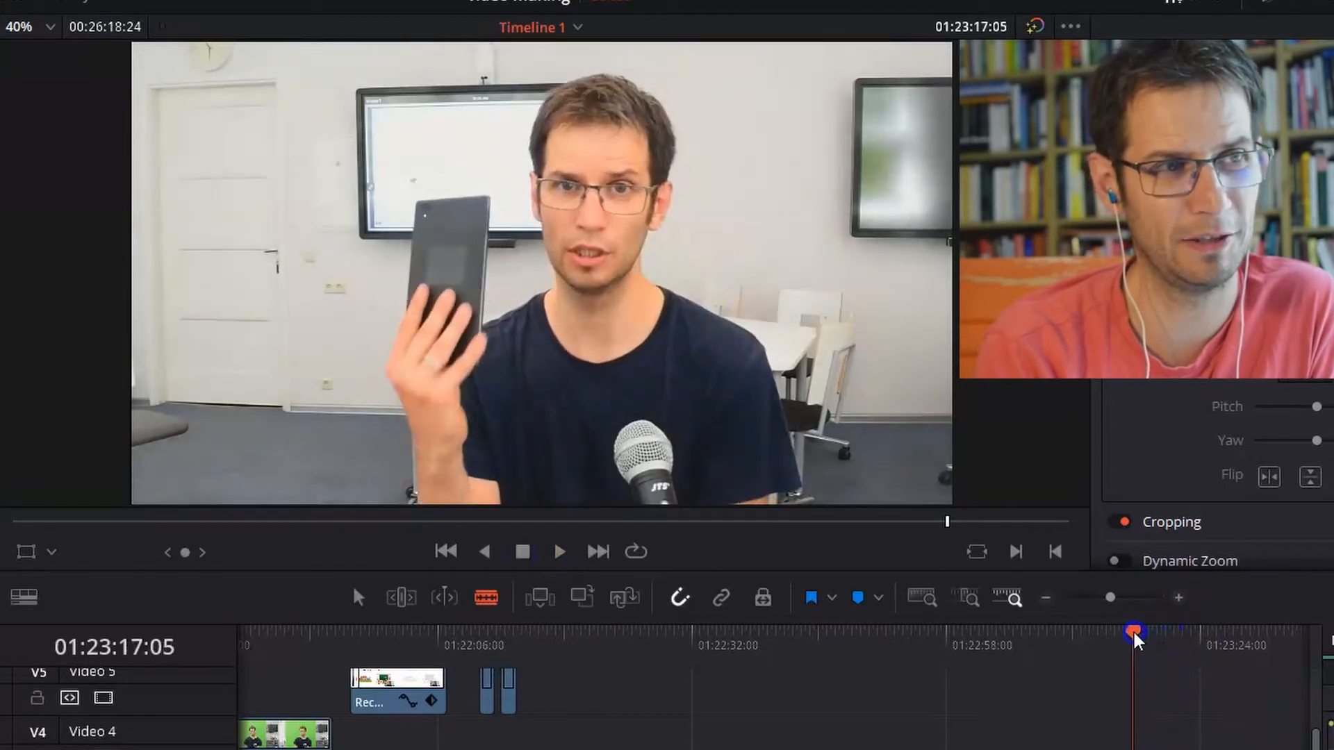
{"action": "left_click", "coordinate": [559, 552]}
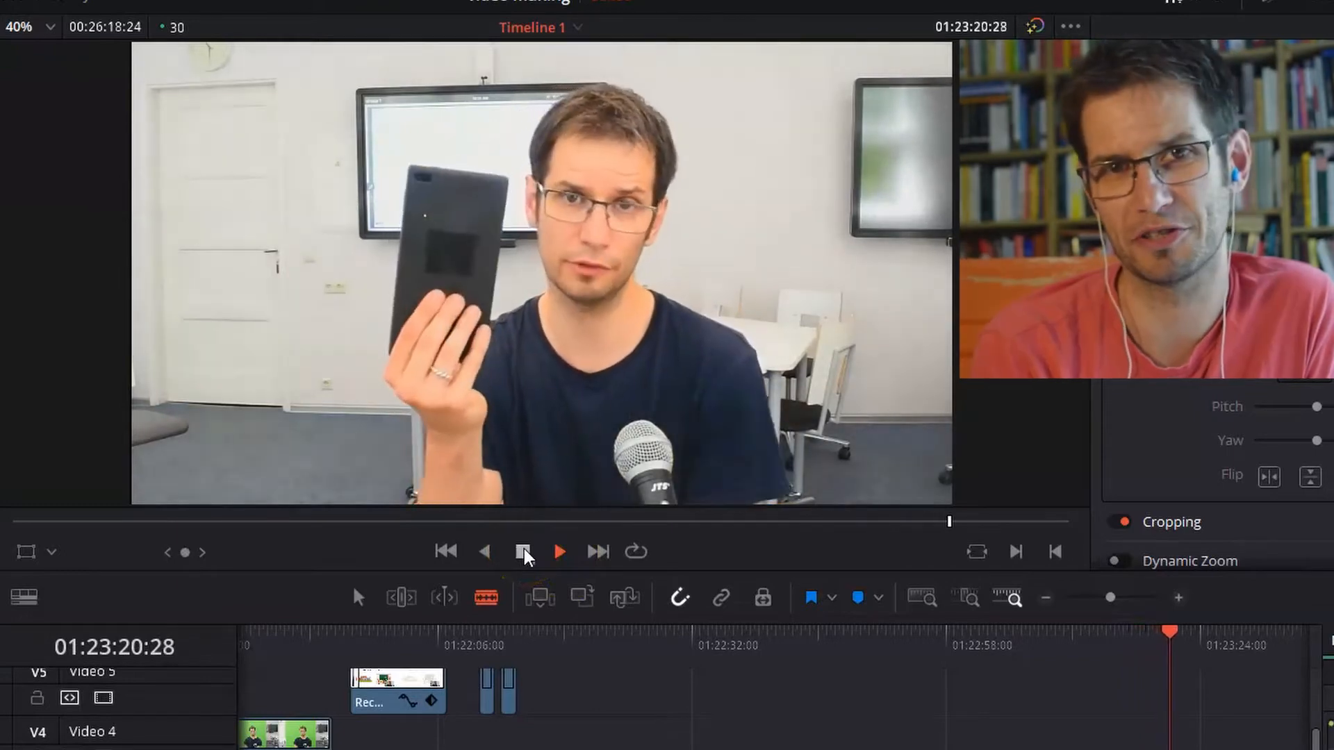
{"action": "left_click", "coordinate": [523, 553]}
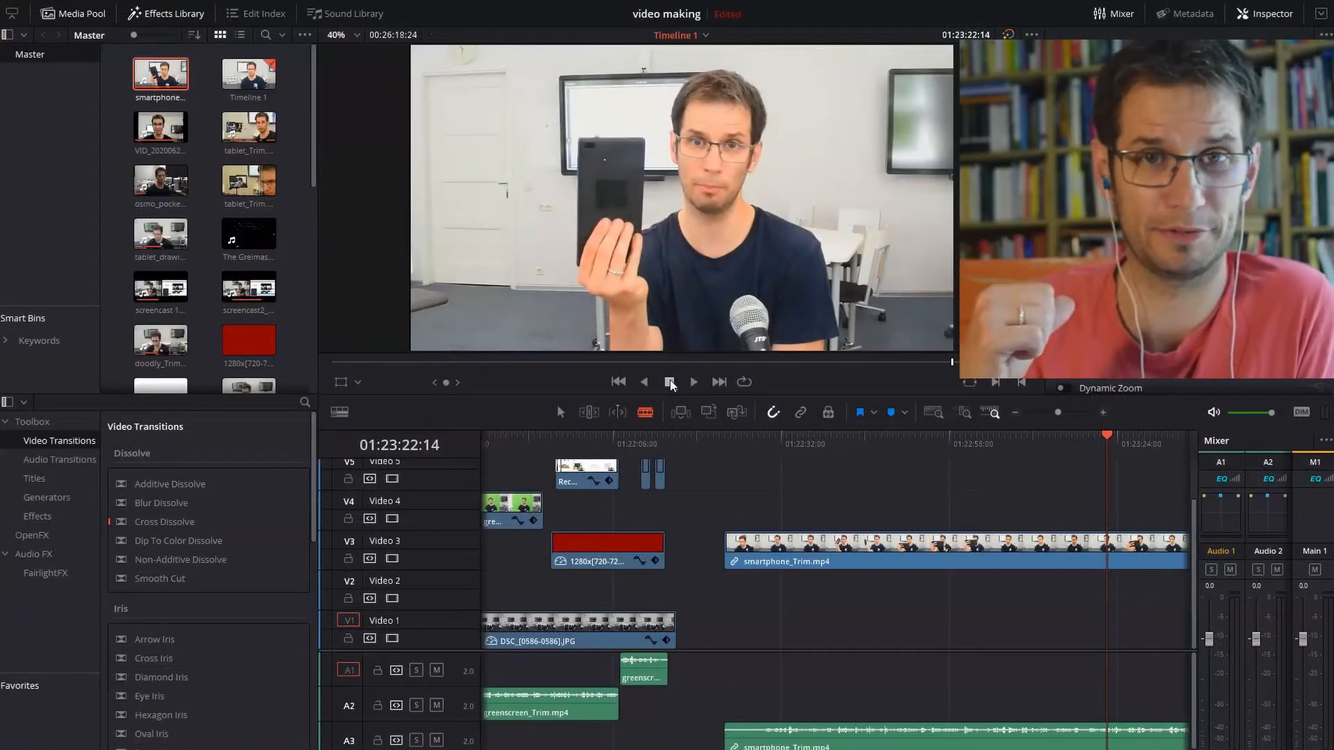
Replay the same passage once more, pausing at about 01:23:19 before playing on to about 01:23:22
{"action": "left_click_drag", "start_coordinate": [1126, 441], "coordinate": [1055, 437]}
{"action": "left_click", "coordinate": [671, 381]}
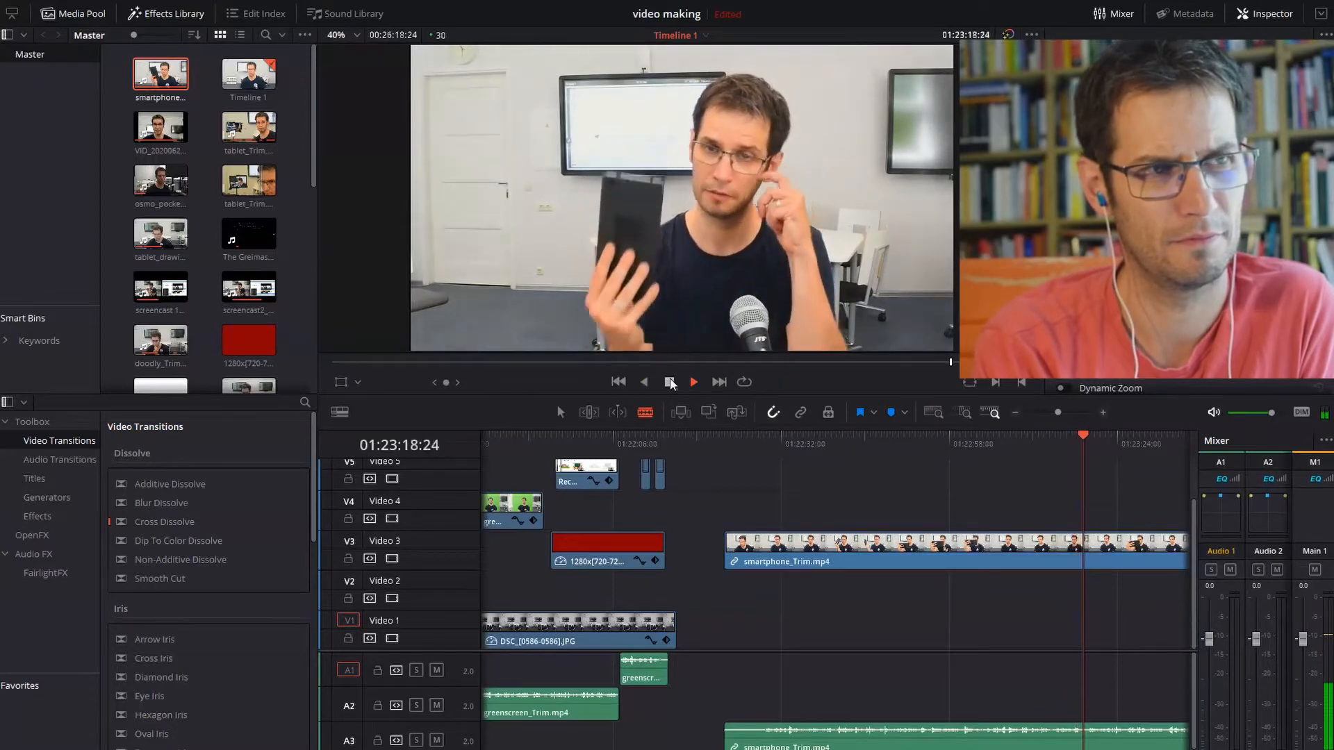
{"action": "left_click", "coordinate": [672, 382]}
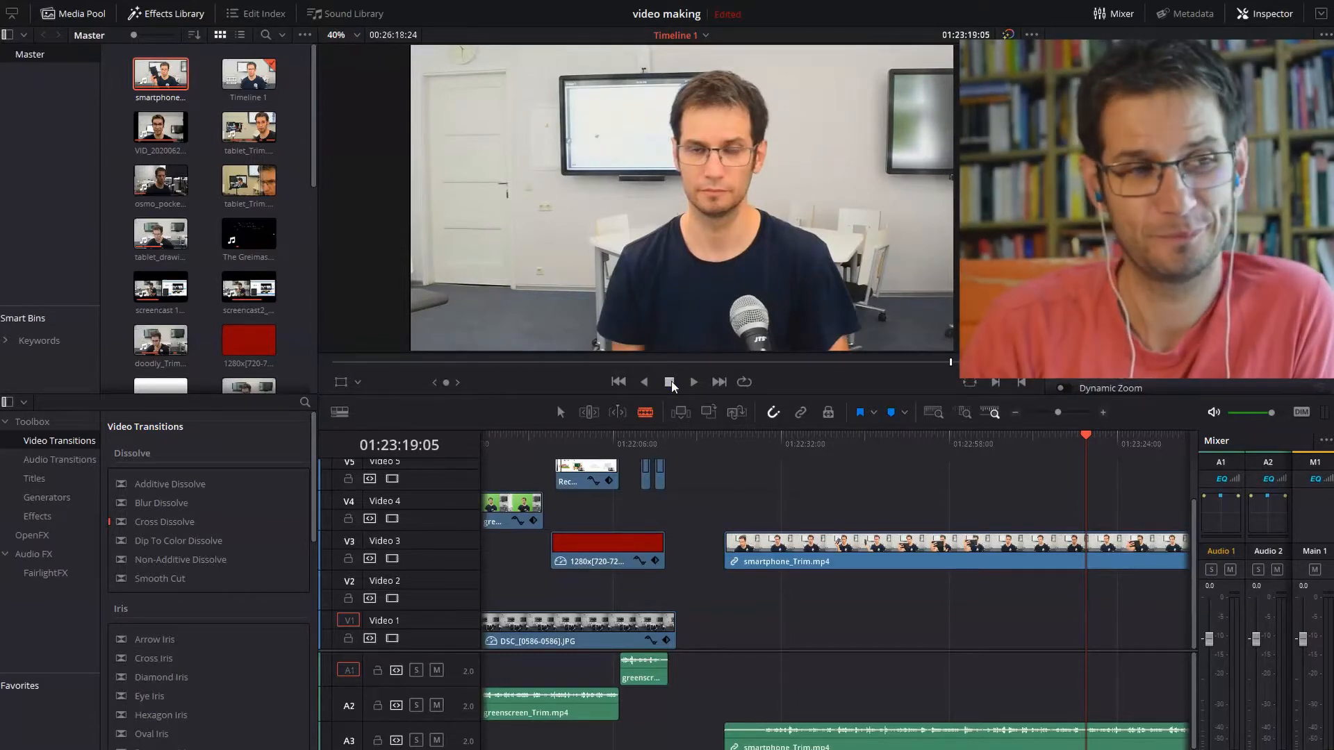
{"action": "left_click", "coordinate": [694, 382]}
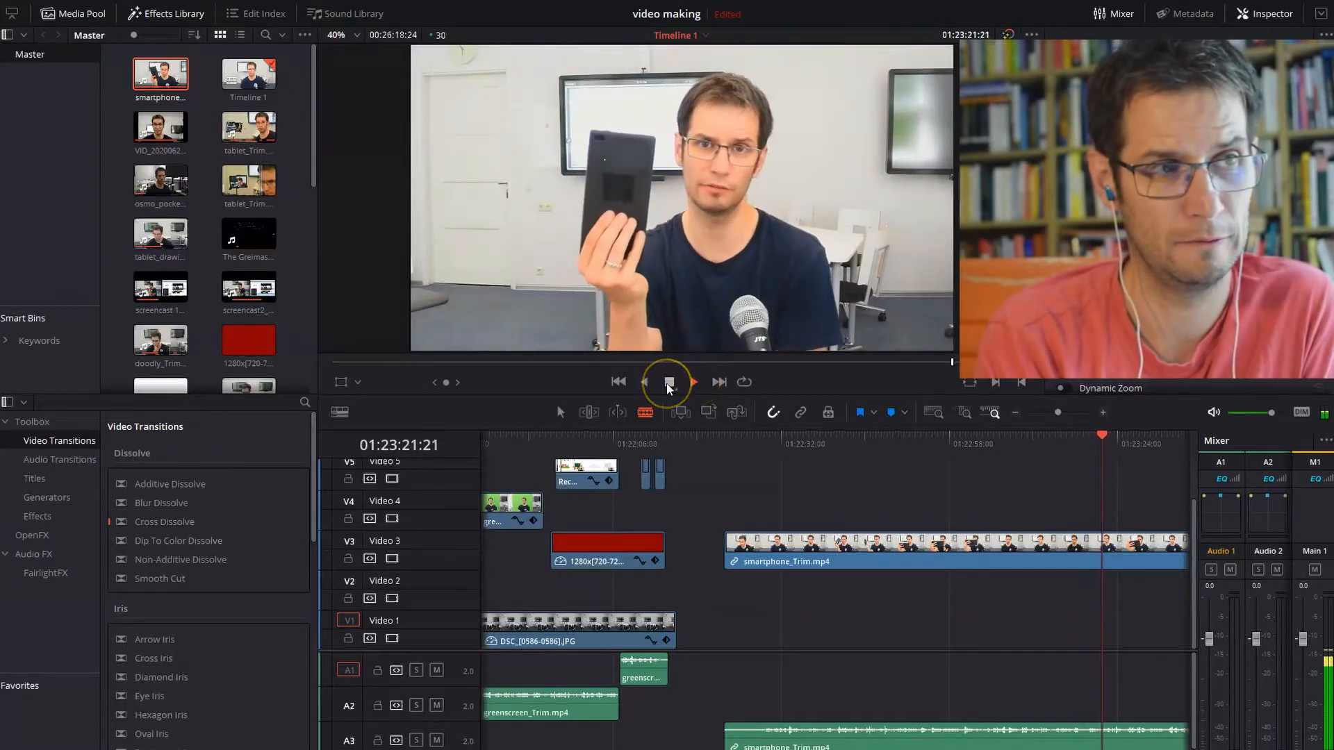
{"action": "left_click", "coordinate": [668, 384]}
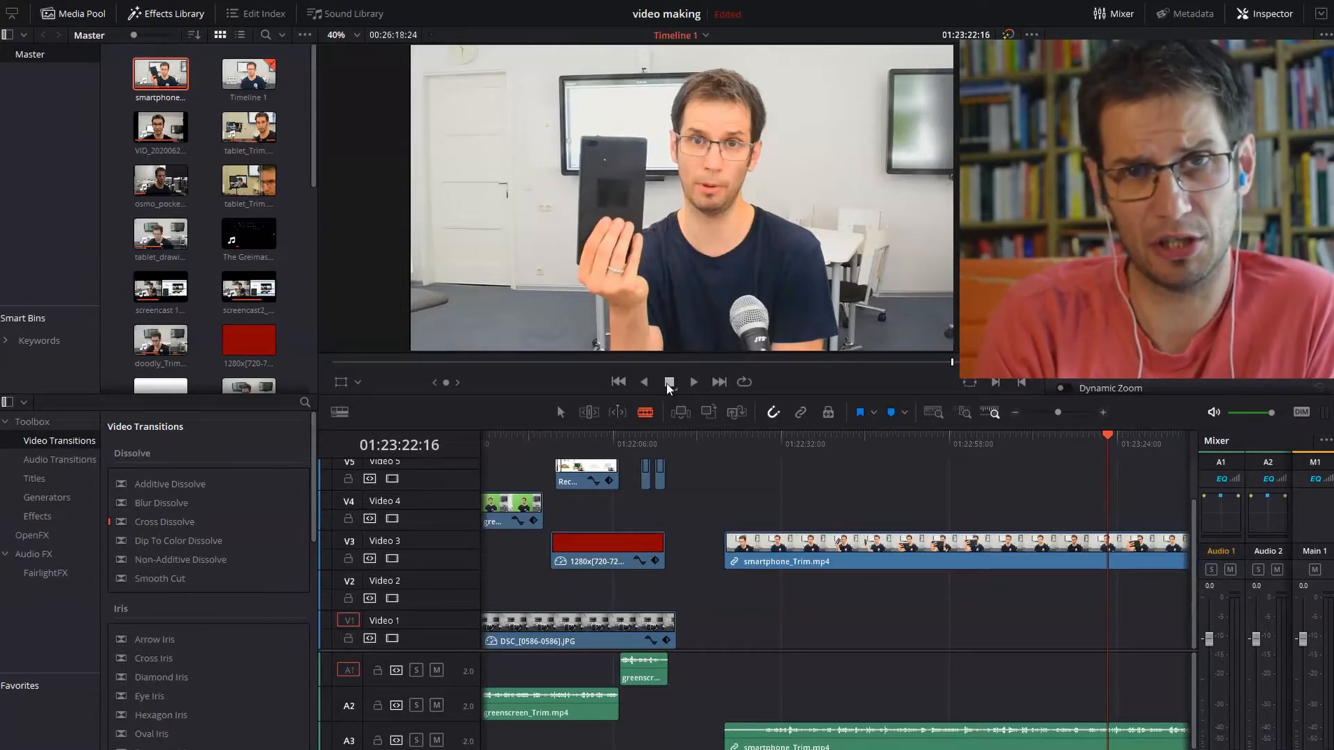
{"action": "left_click", "coordinate": [661, 492]}
{"action": "left_click", "coordinate": [364, 485]}
{"action": "left_click", "coordinate": [894, 560]}
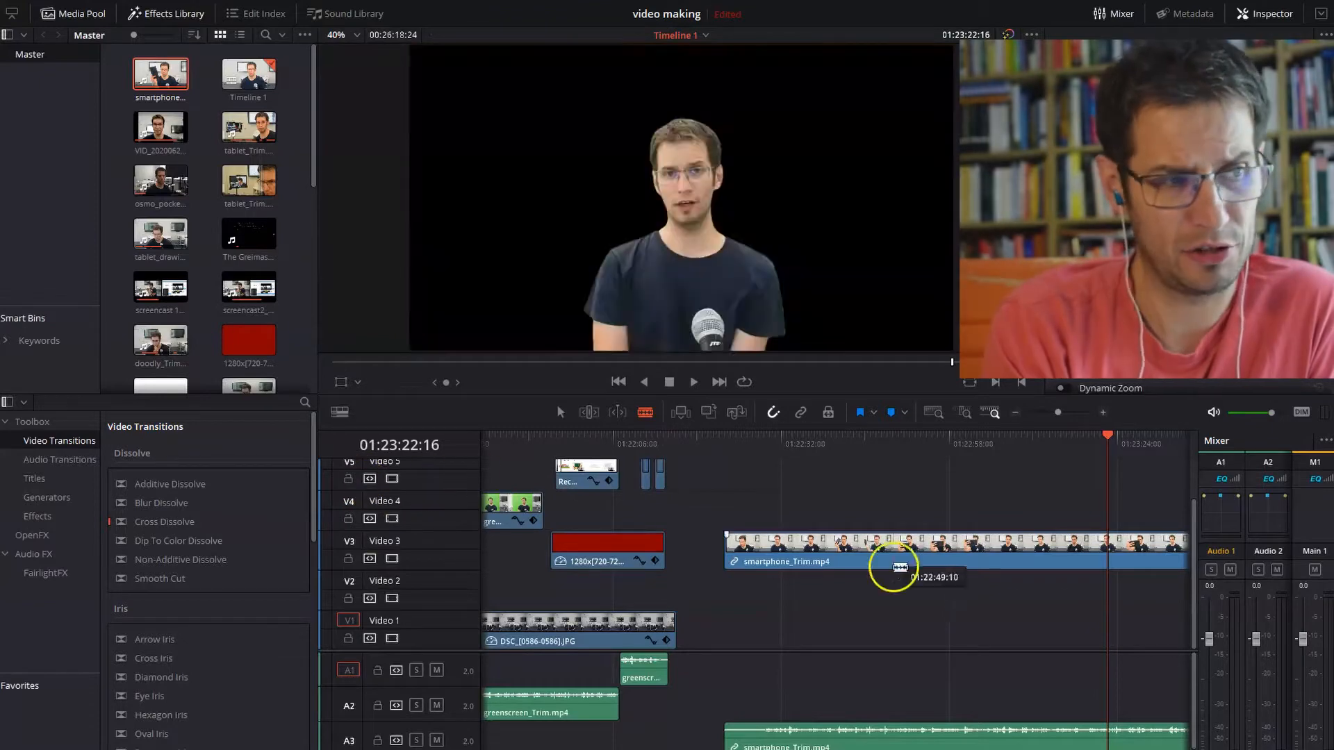
{"action": "left_click", "coordinate": [988, 620]}
{"action": "left_click", "coordinate": [978, 568]}
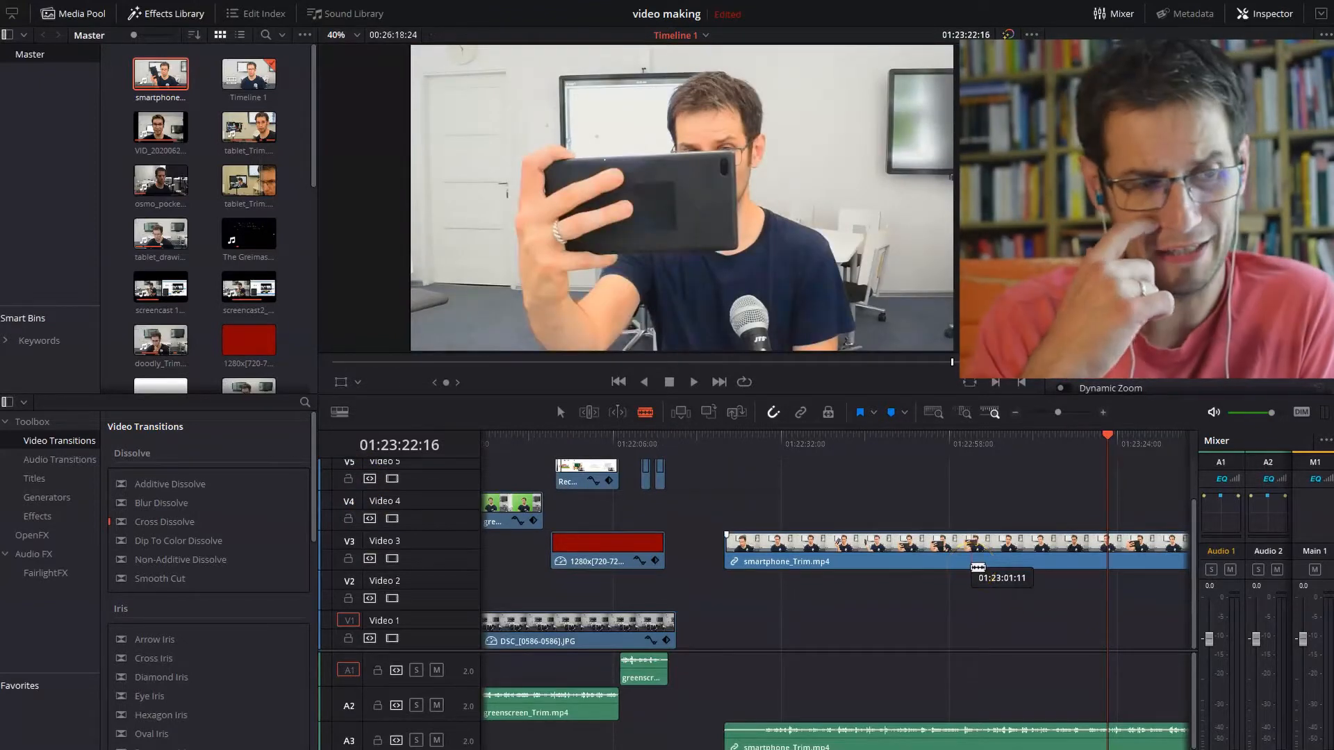
Return to the start of the smartphone clip and move the playhead to about 01:22:37
{"action": "left_click", "coordinate": [751, 451]}
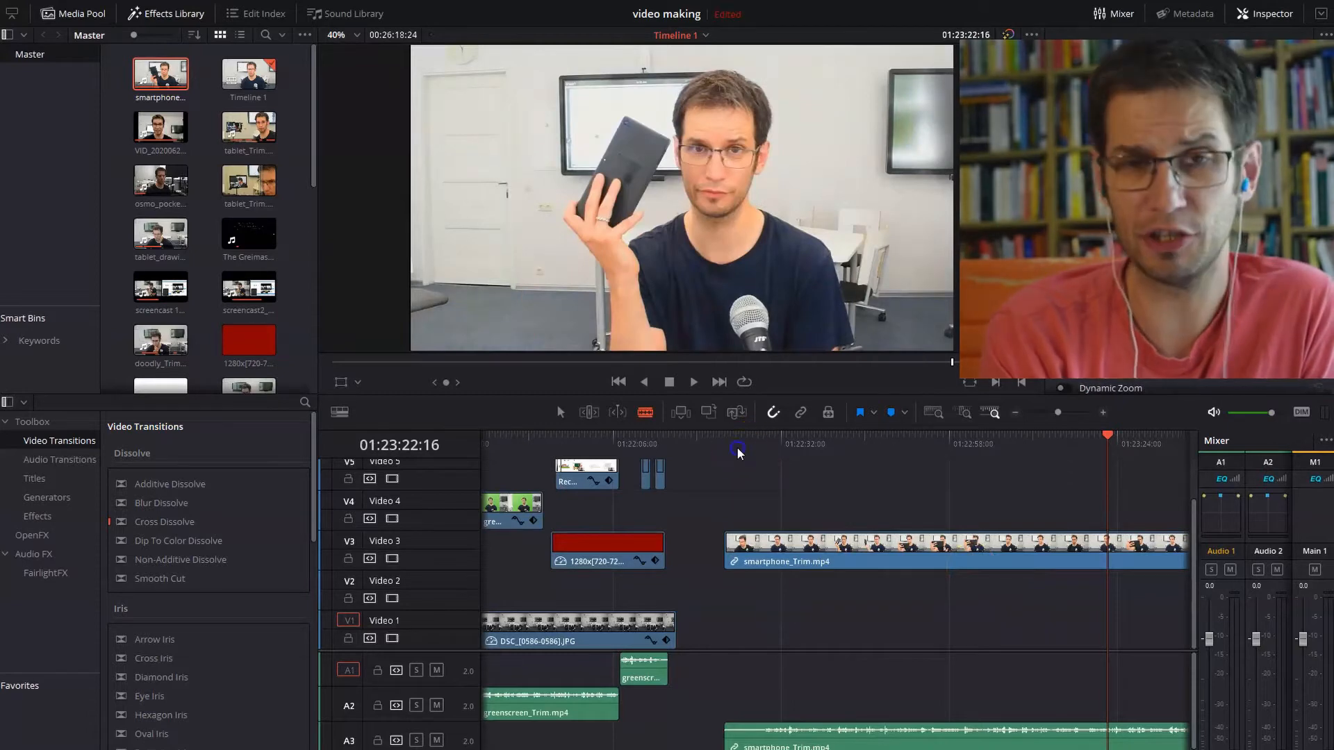
{"action": "left_click", "coordinate": [796, 462]}
{"action": "left_click", "coordinate": [817, 471]}
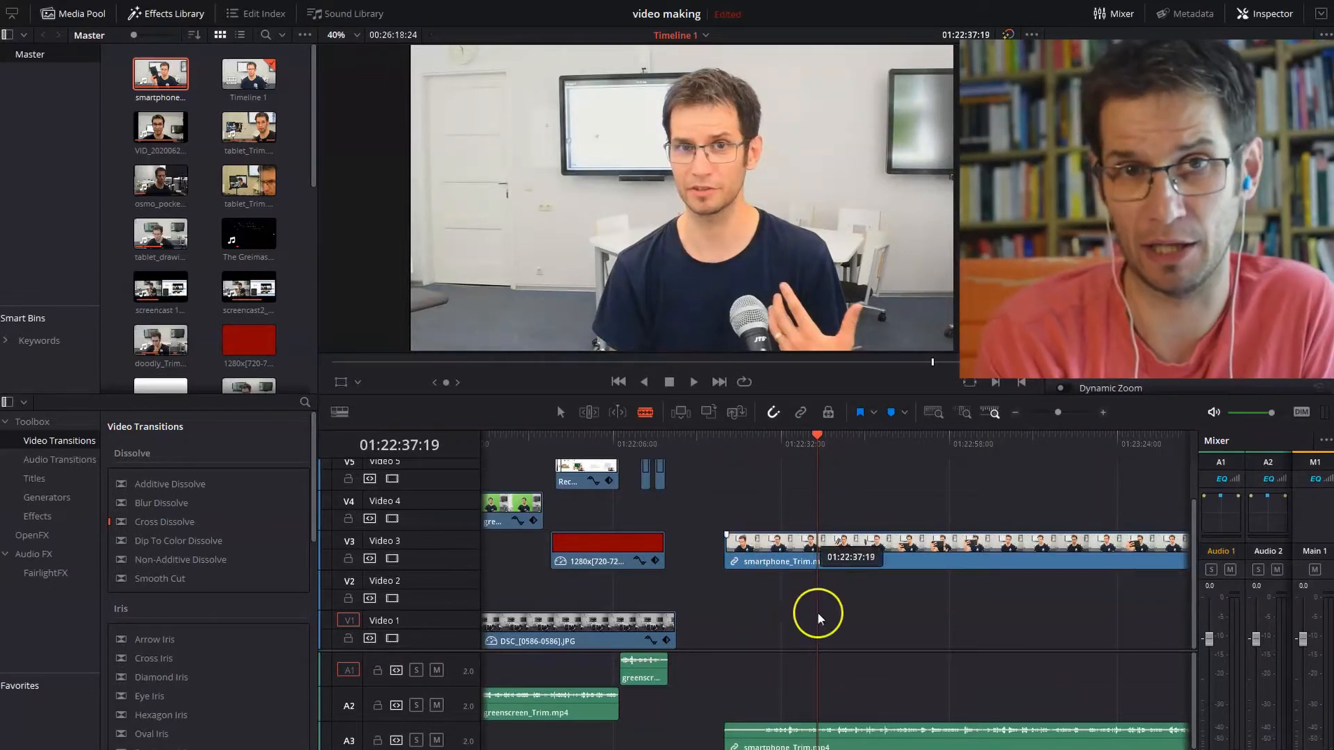
Go to the green-screen section at about 01:19:56 and select the first long greenscreen_Trim.mp4 clip on Video 3
{"action": "key", "text": "shift+z"}
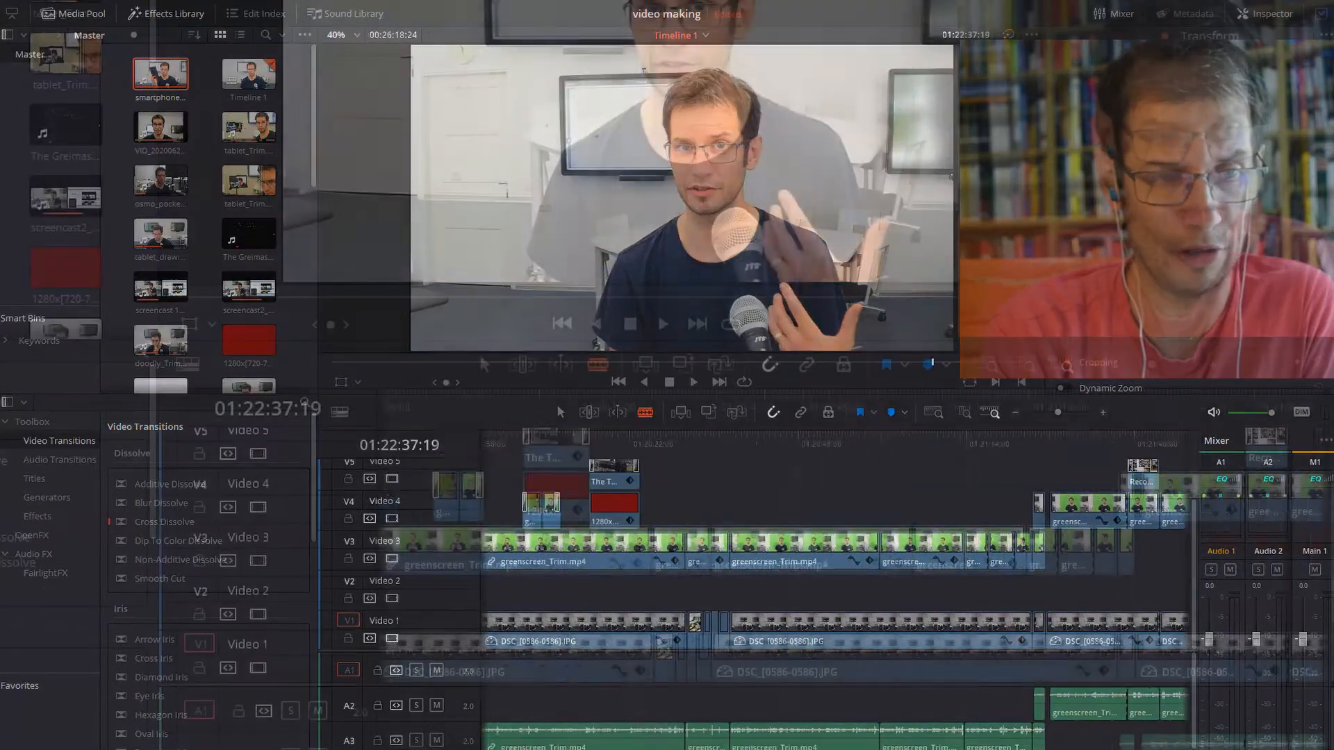
{"action": "scroll", "coordinate": [854, 570], "scroll_direction": "left", "scroll_amount": 1}
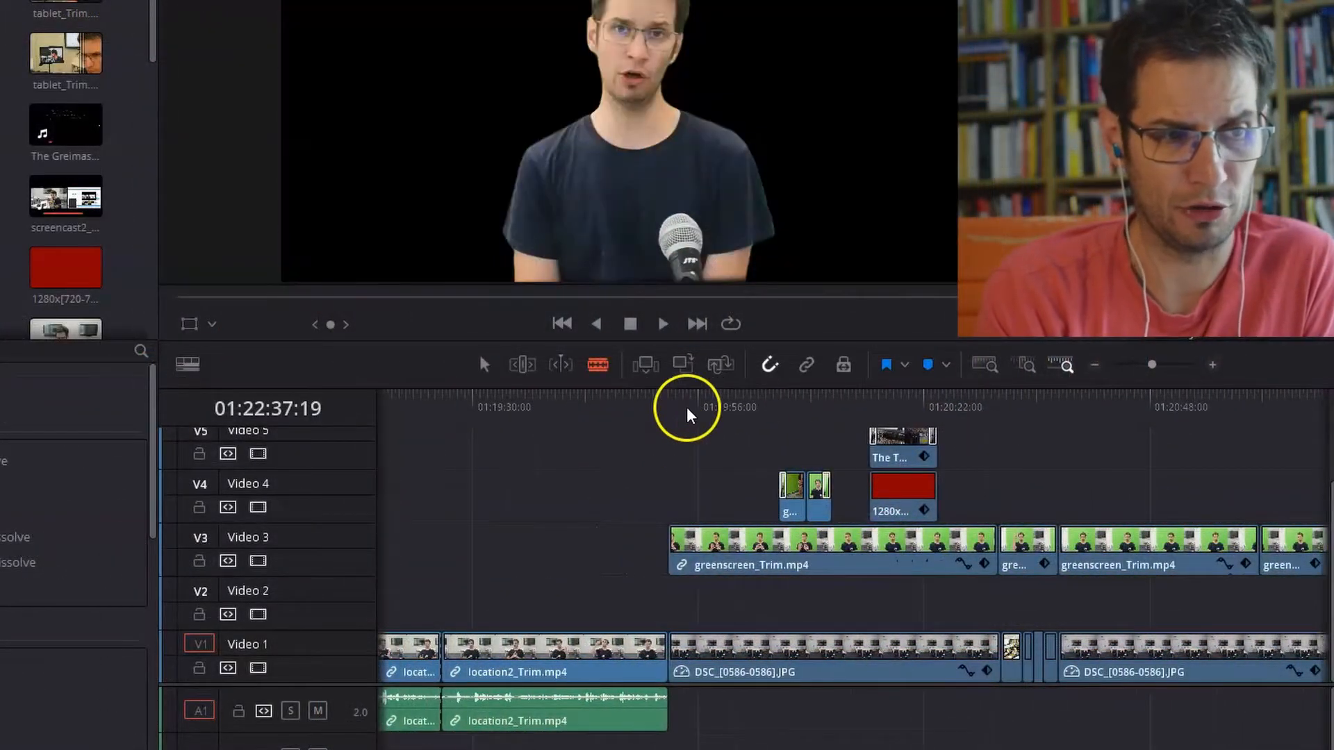
{"action": "left_click", "coordinate": [697, 408]}
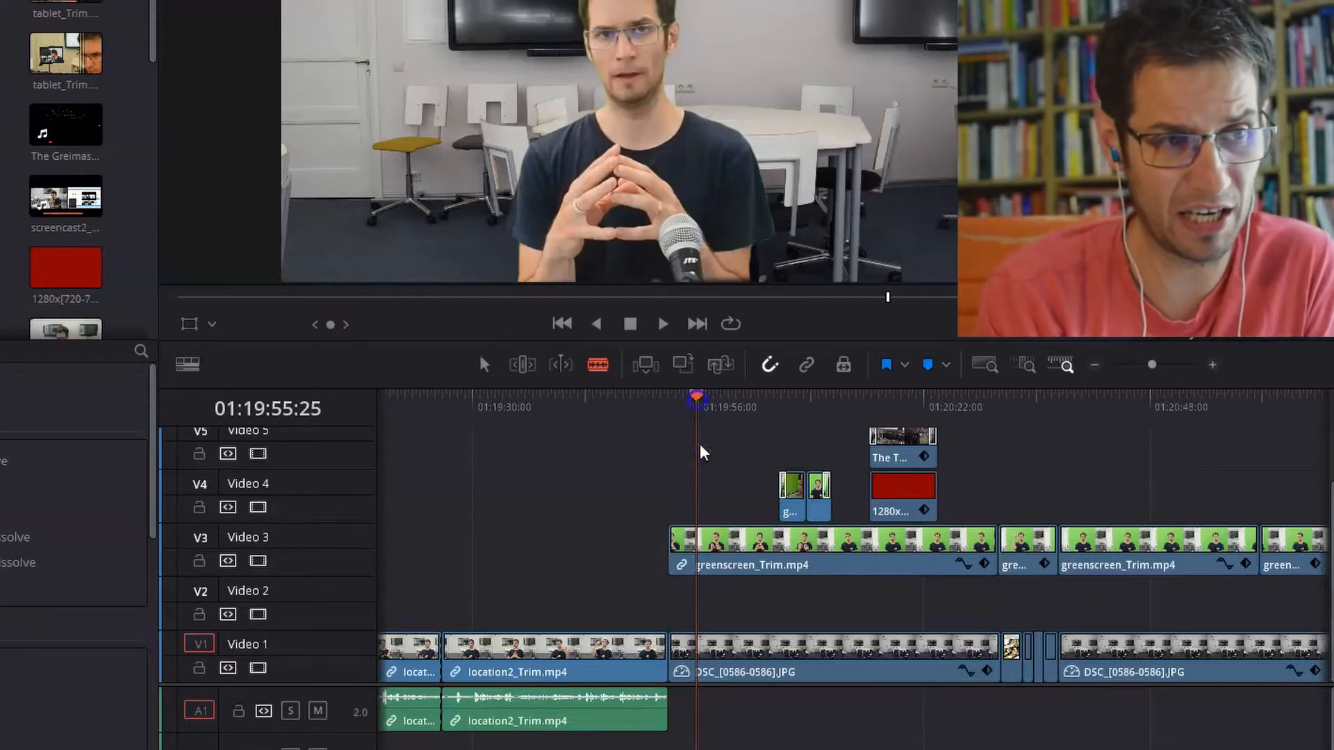
{"action": "left_click", "coordinate": [717, 574]}
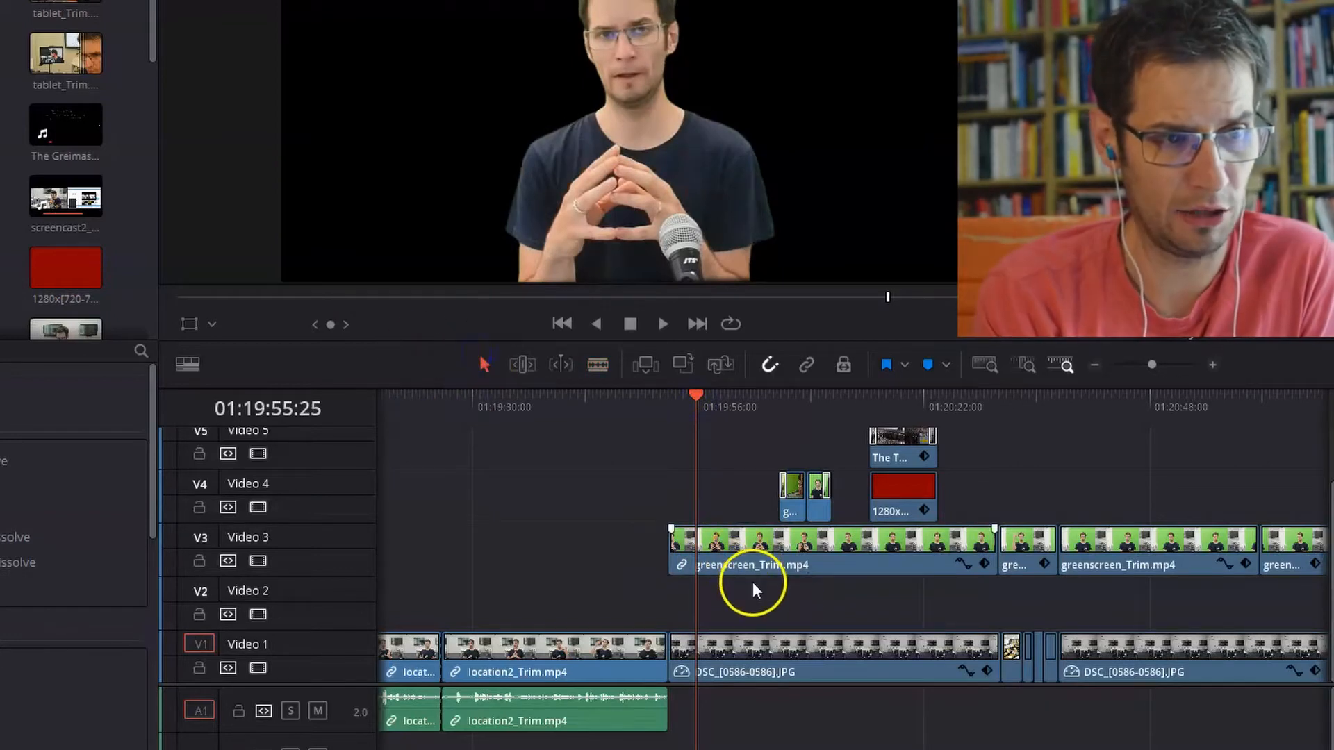
{"action": "left_click", "coordinate": [723, 556]}
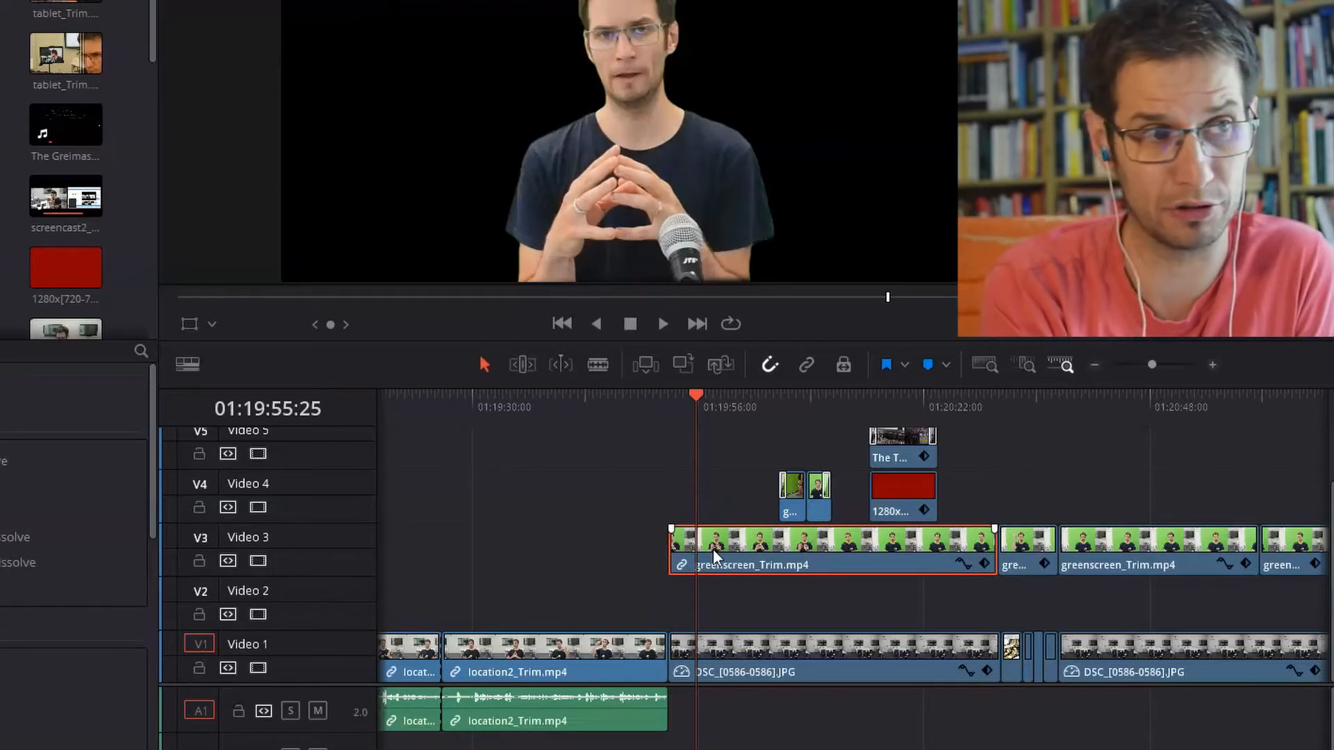
Move the playhead to about 01:20:00 and split the DSC_[0586-0586].JPG background image on Video 1 at about 01:20:05
{"action": "left_click", "coordinate": [711, 656]}
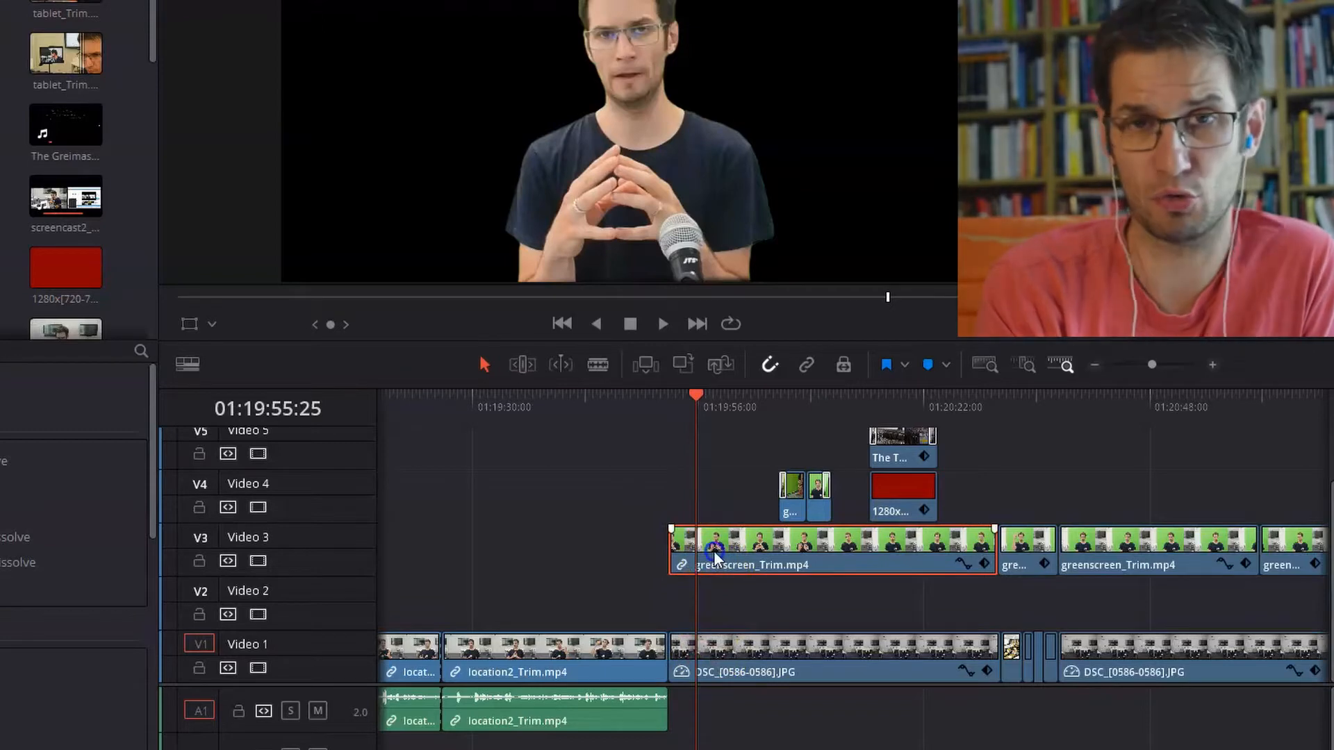
{"action": "left_click", "coordinate": [741, 664]}
{"action": "left_click_drag", "start_coordinate": [673, 403], "coordinate": [735, 407]}
{"action": "left_click", "coordinate": [819, 665]}
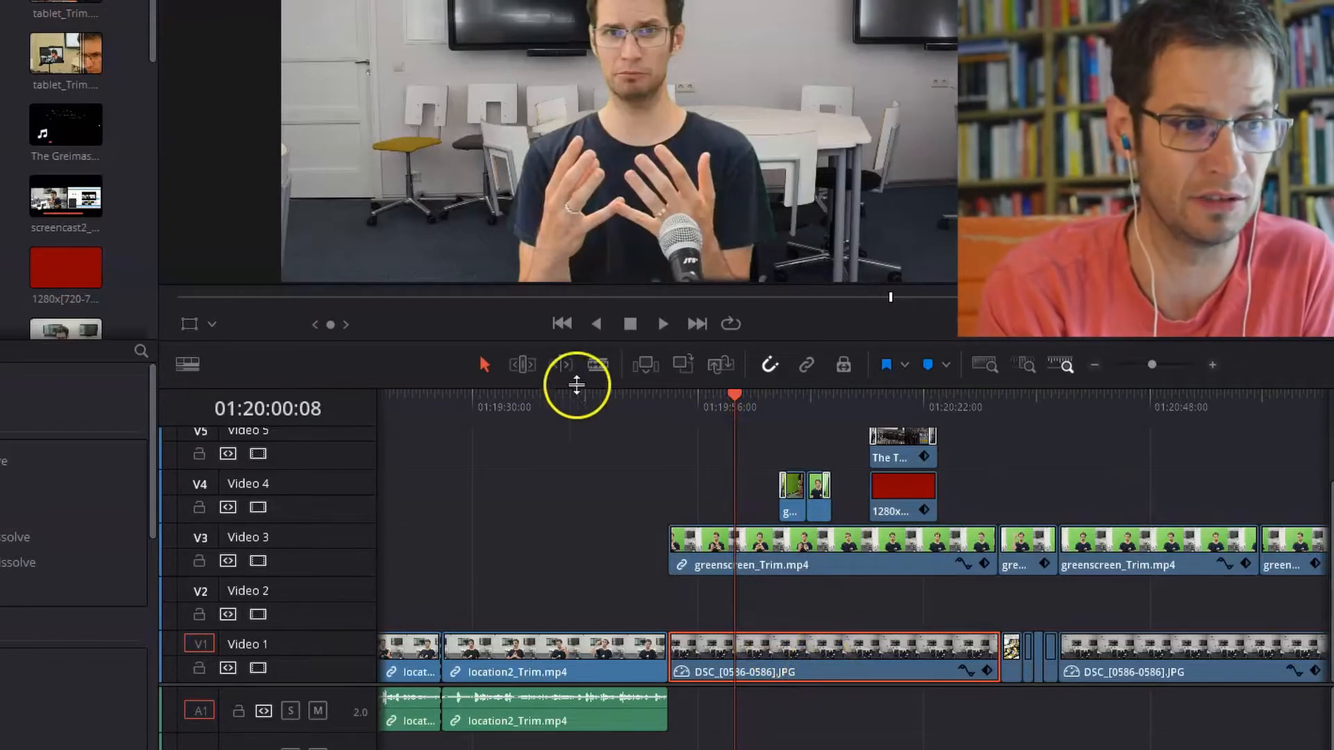
{"action": "left_click", "coordinate": [598, 365]}
{"action": "left_click", "coordinate": [778, 661]}
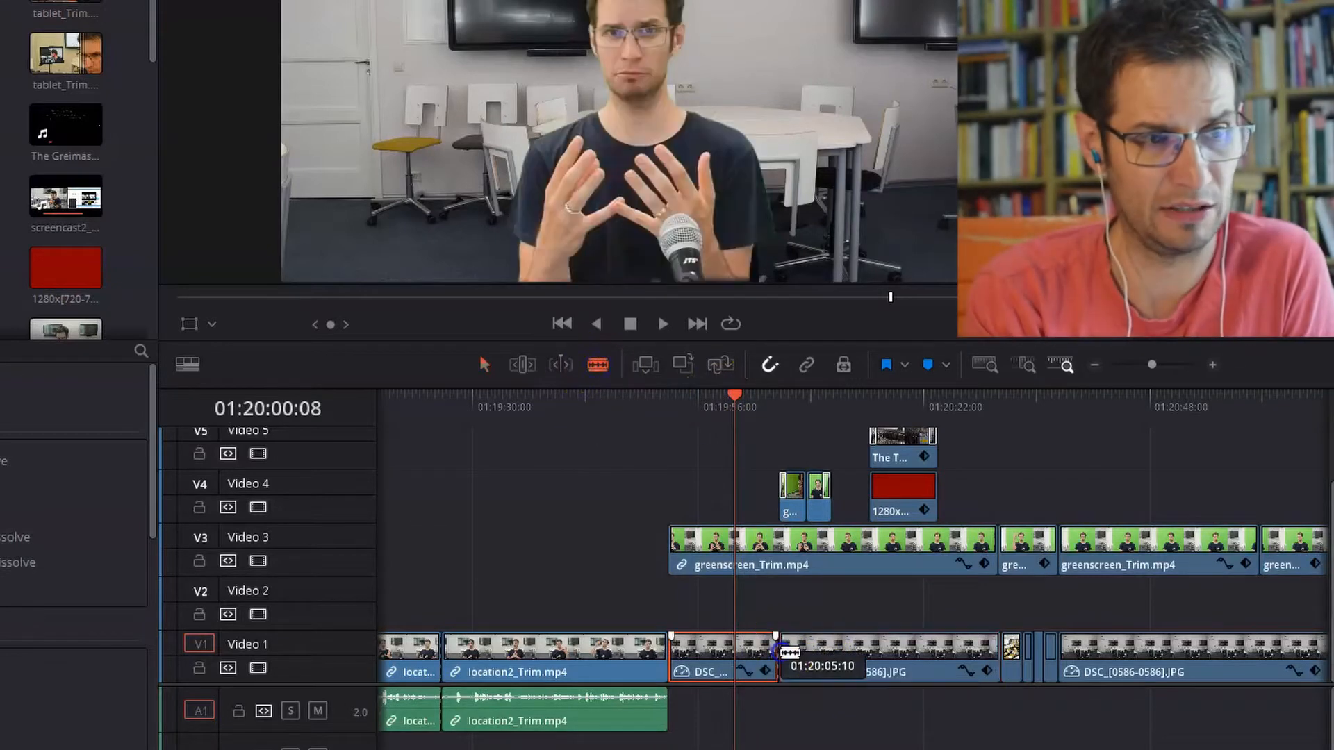
Return to about 01:19:56 and delete the first piece of the split background image beneath the green-screen clip
{"action": "left_click", "coordinate": [483, 364]}
{"action": "left_click", "coordinate": [702, 549]}
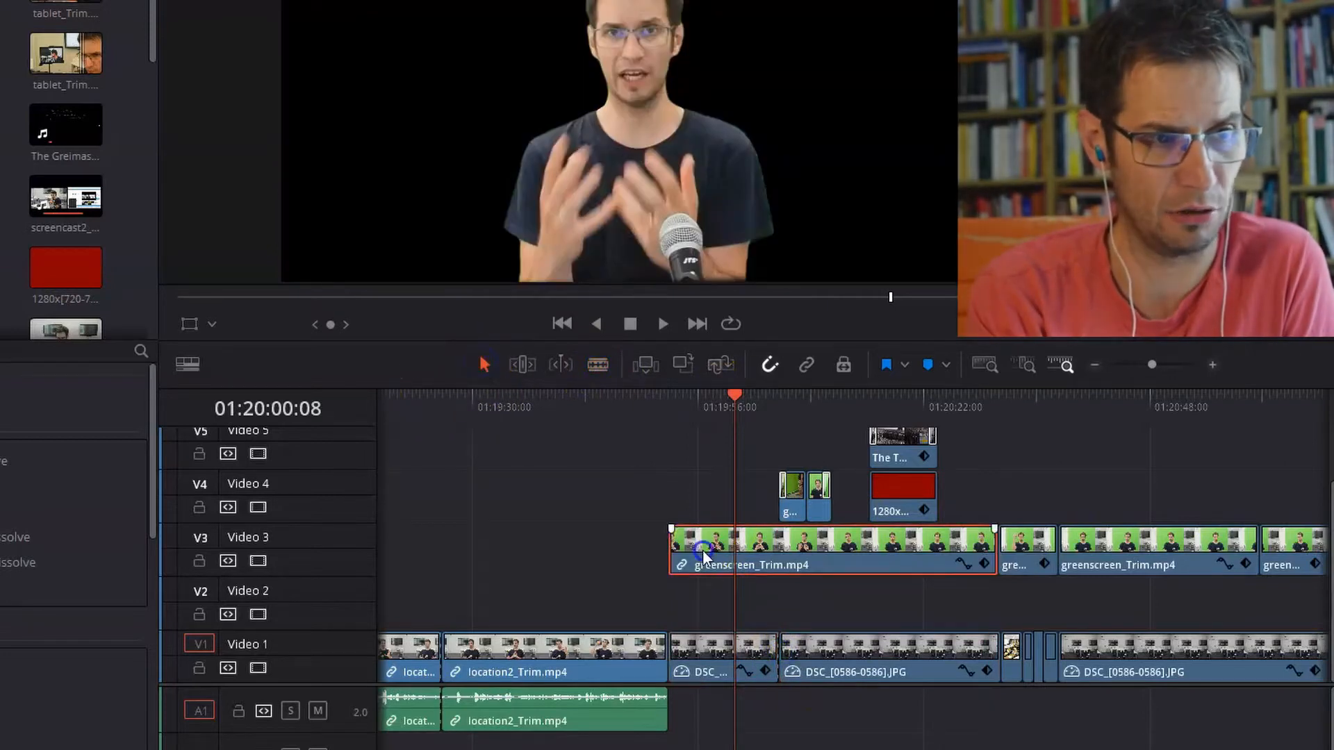
{"action": "left_click", "coordinate": [699, 415]}
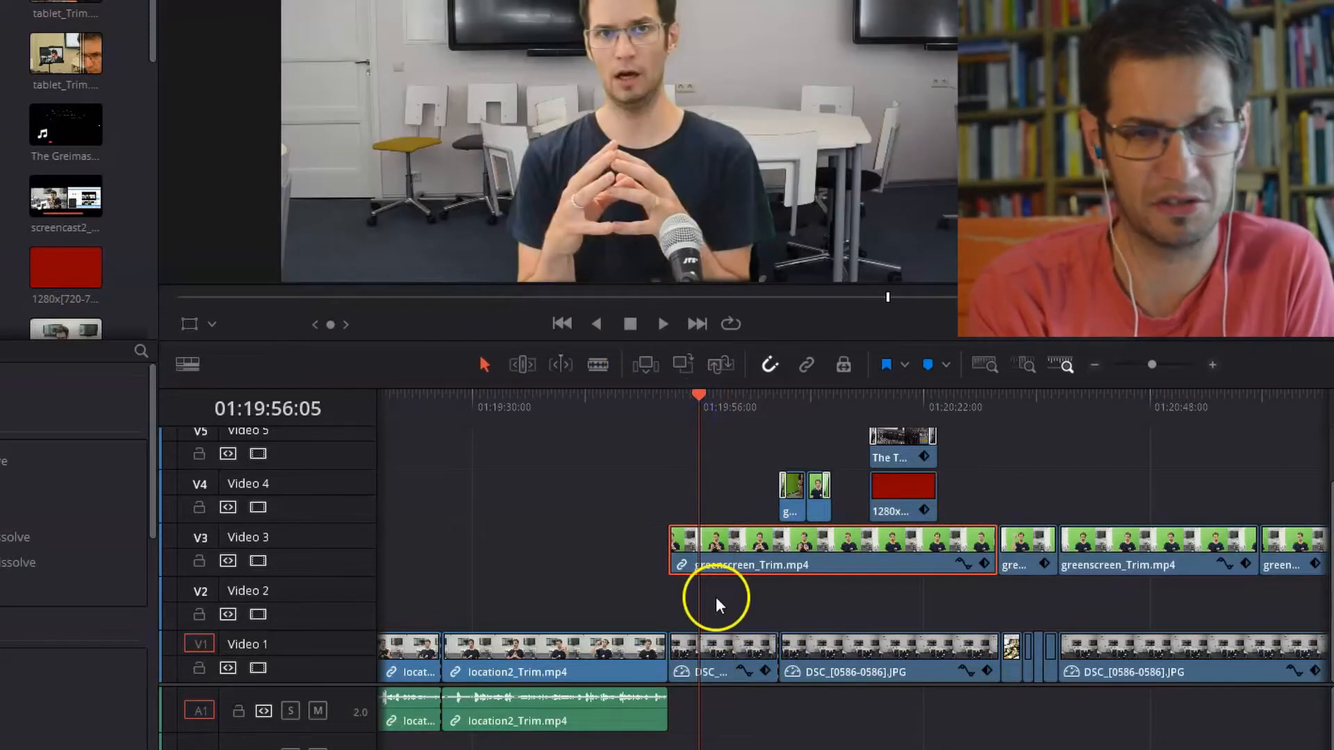
{"action": "left_click", "coordinate": [729, 656]}
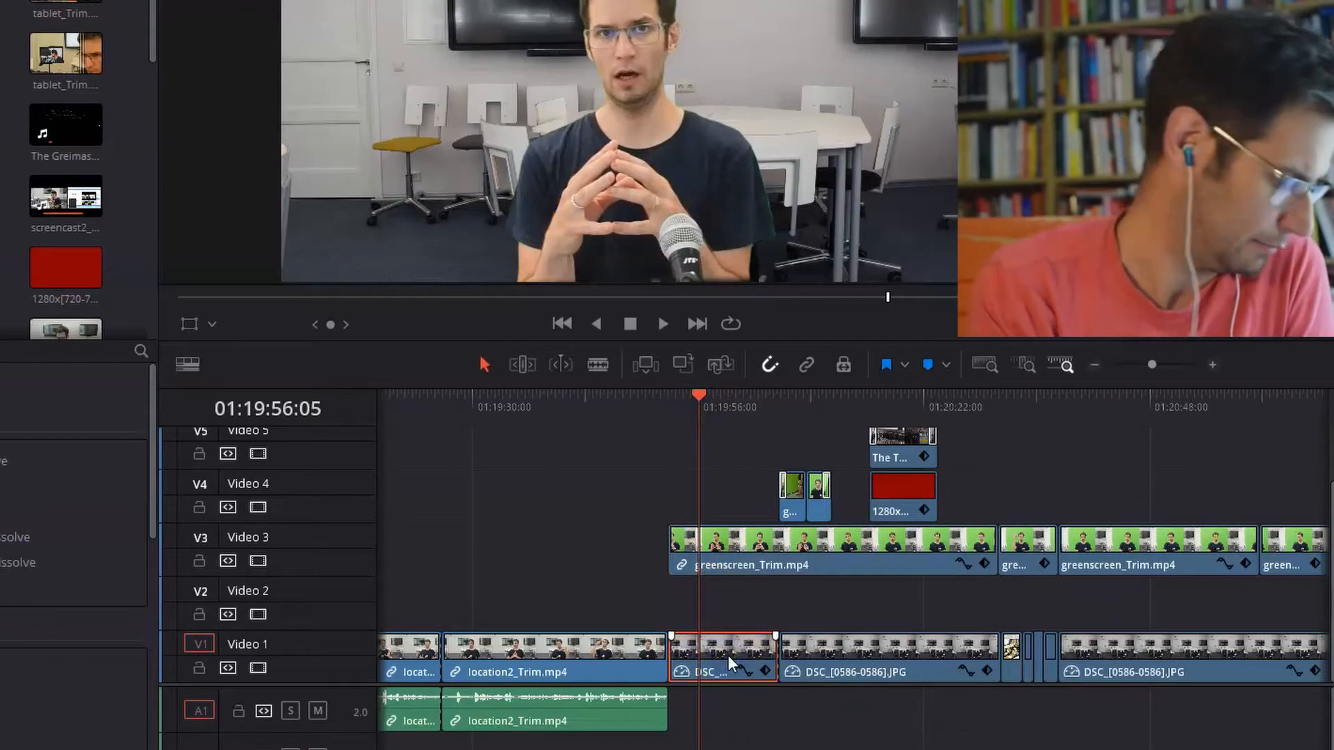
{"action": "key", "text": "Delete"}
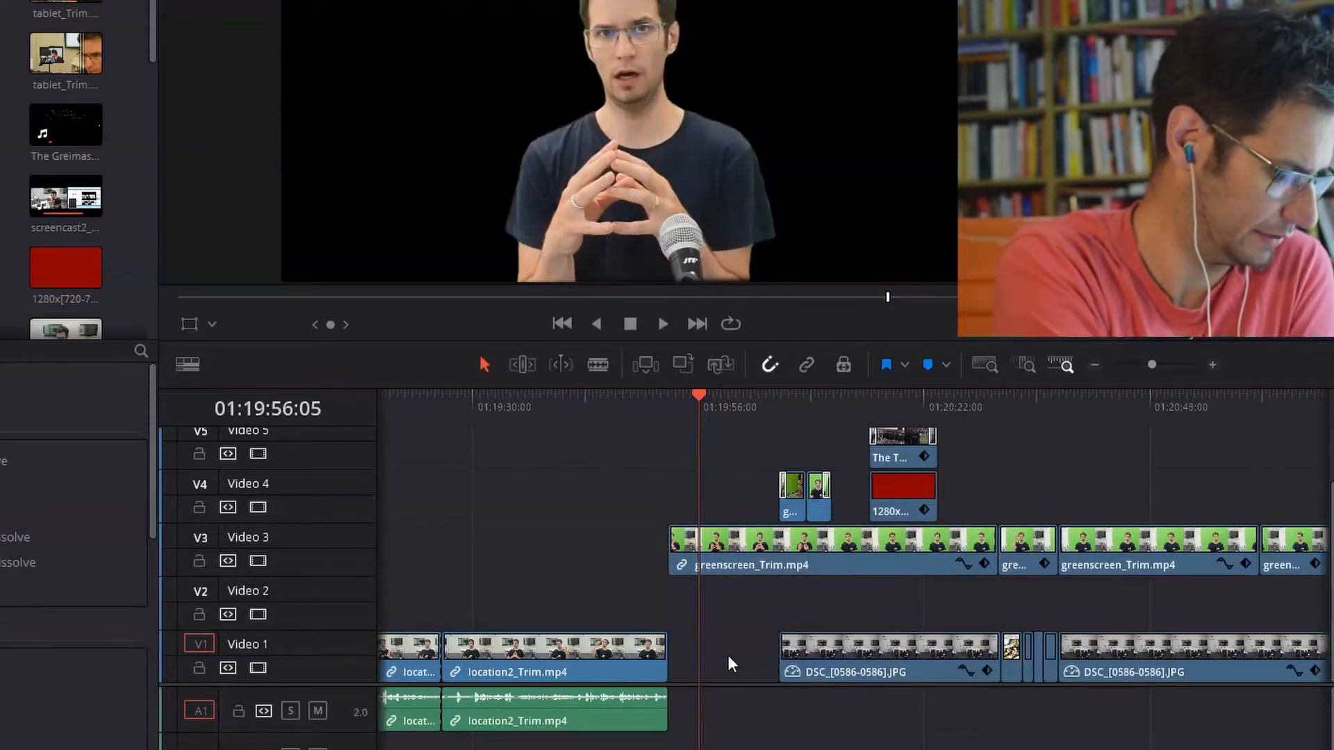
Undo the deletion of the background image piece on Video 1
{"action": "key", "text": "ctrl+z"}
{"action": "key", "text": "ctrl+z"}
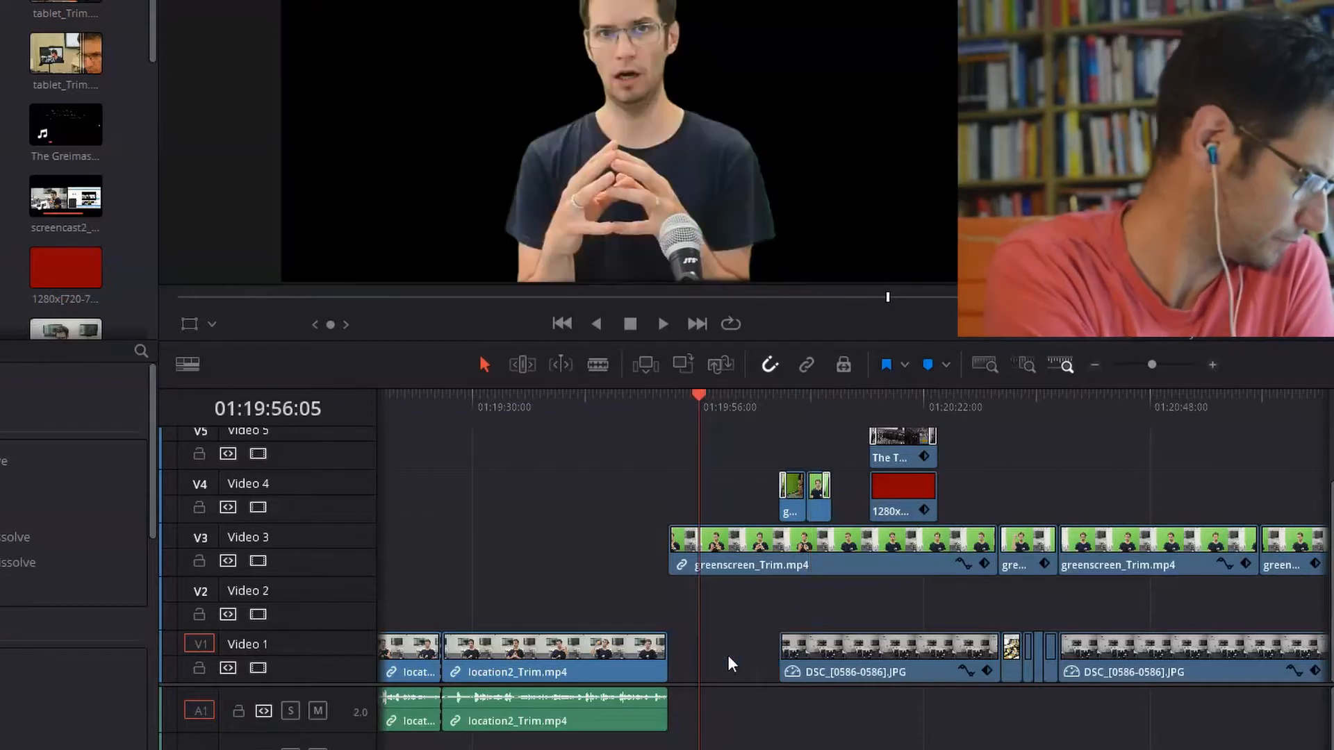
{"action": "key", "text": "ctrl+z"}
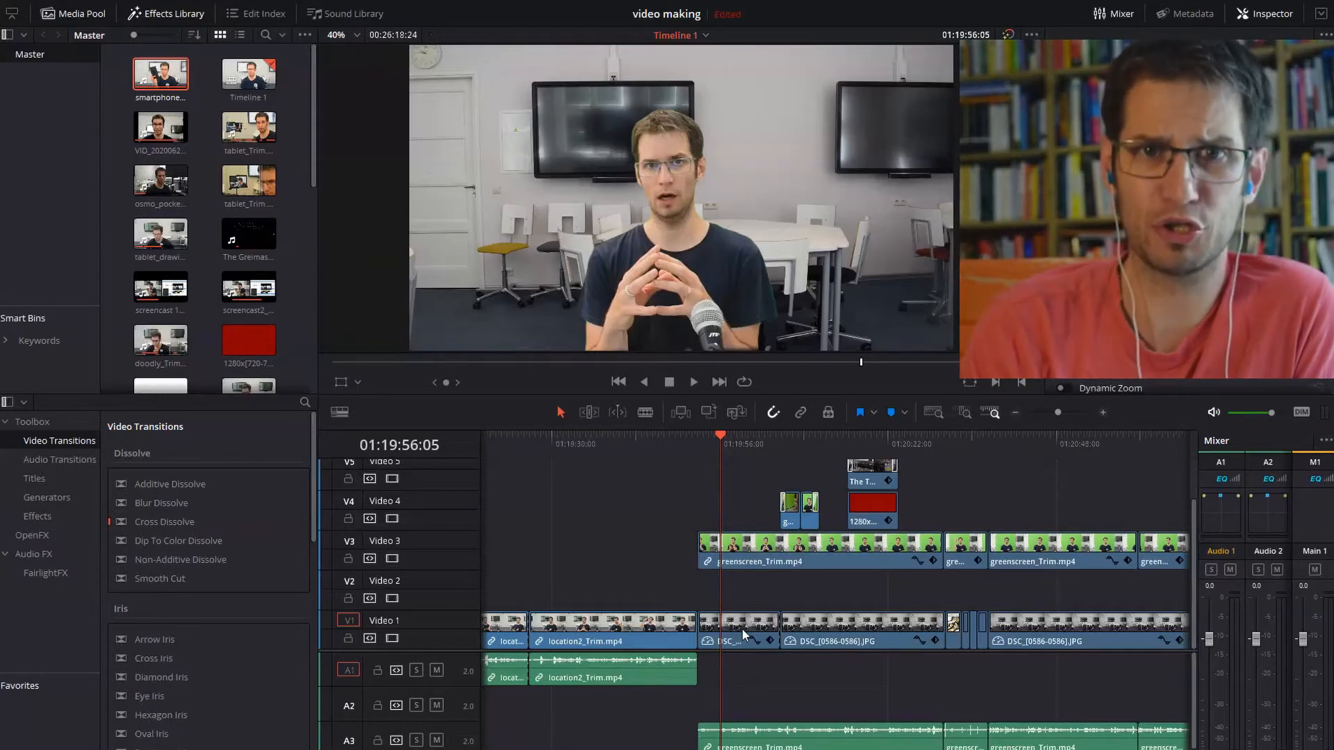
Go to the location2 section, scrub from 01:18:24 to about 01:18:26, and play through the lights overlay to about 01:18:39
{"action": "left_click_drag", "start_coordinate": [981, 749], "coordinate": [935, 749]}
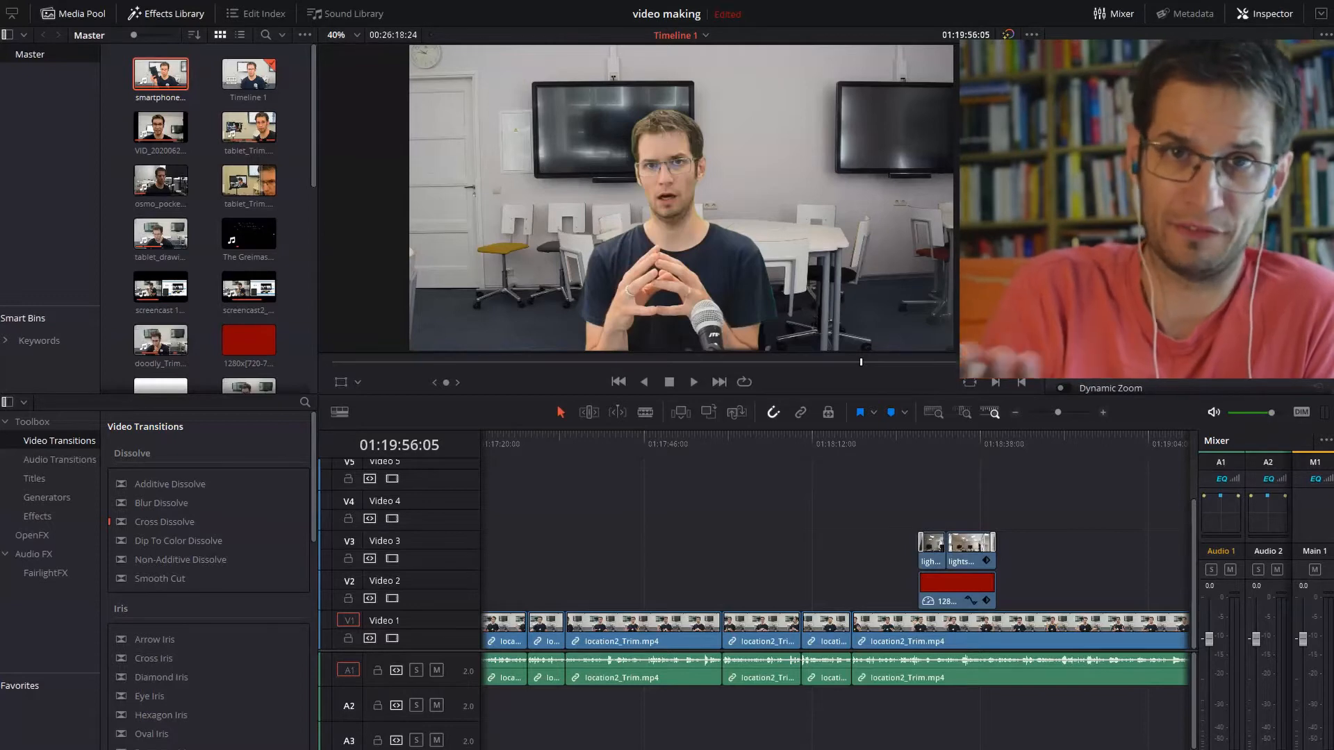
{"action": "left_click", "coordinate": [889, 446]}
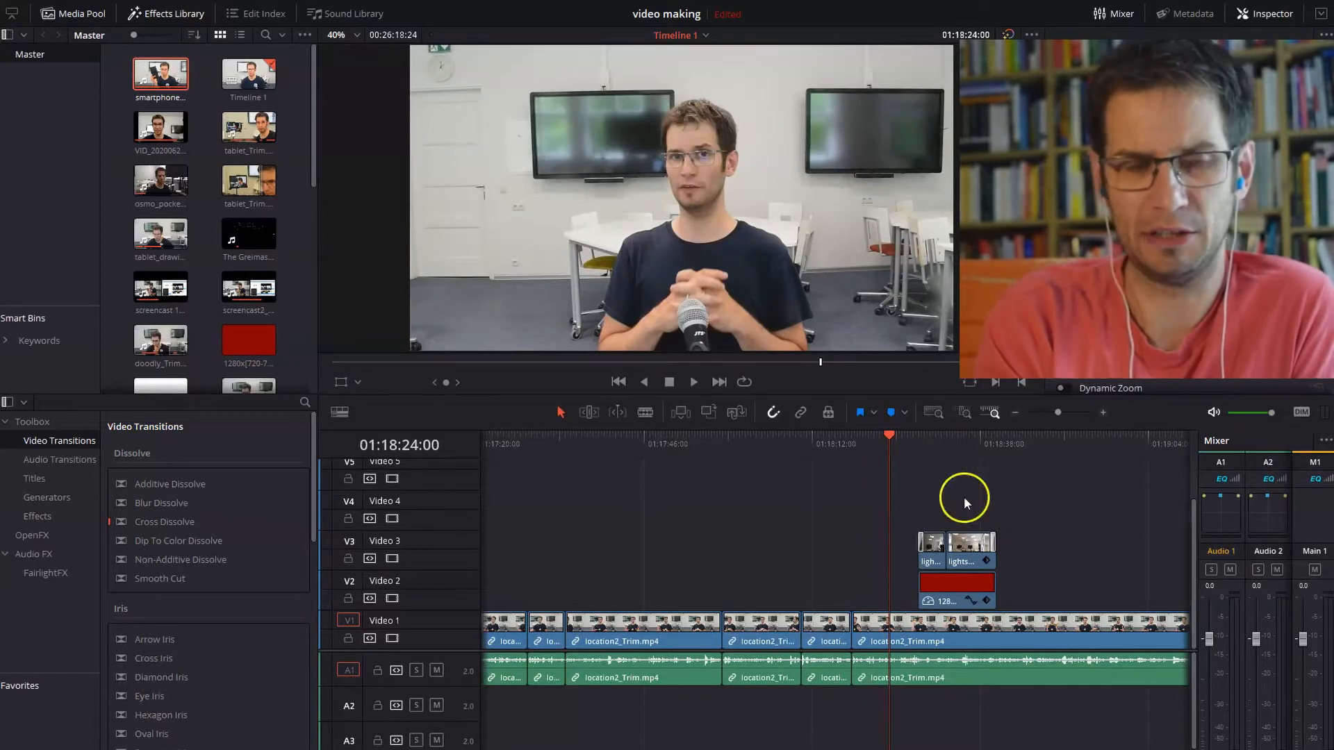
{"action": "left_click_drag", "start_coordinate": [890, 435], "coordinate": [902, 435]}
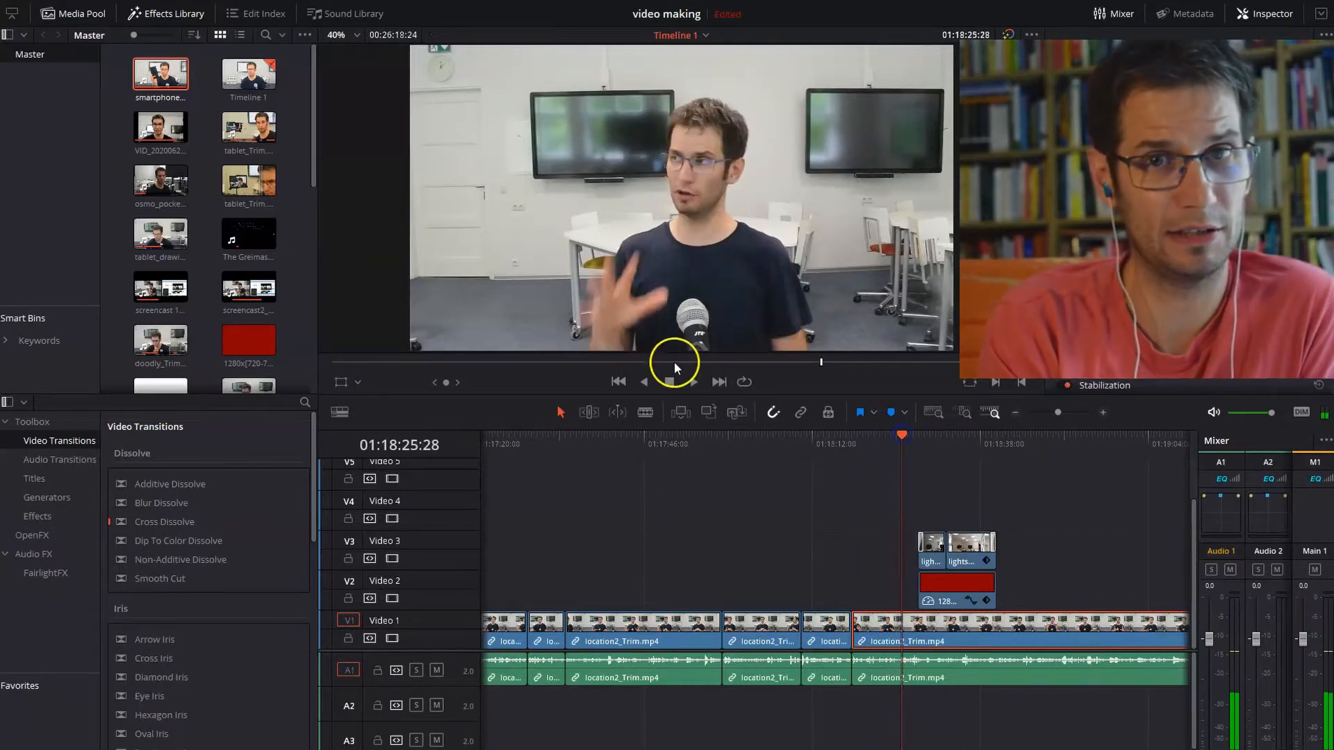
{"action": "left_click", "coordinate": [693, 382]}
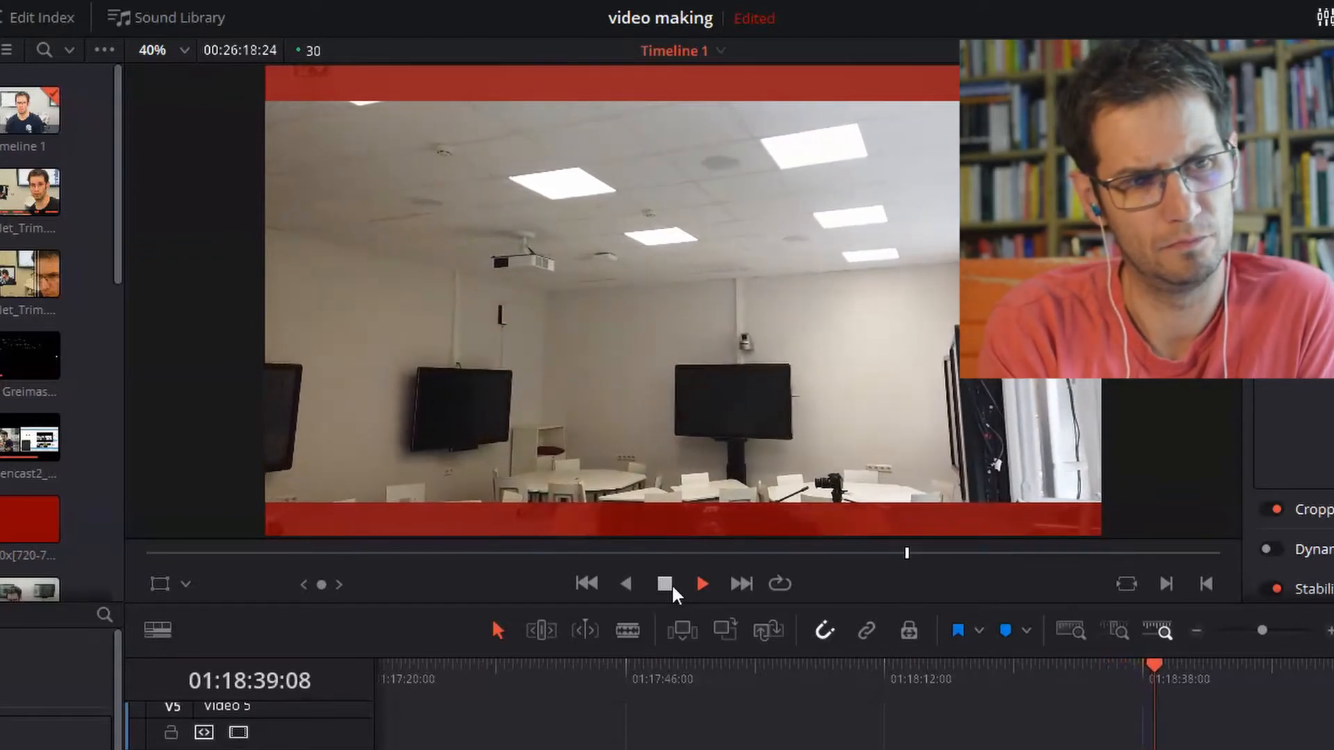
{"action": "left_click", "coordinate": [671, 583]}
Return to about 01:18:21 and scrub through the location2_Trim.mp4 clip towards the start of the lights overlay
{"action": "left_click", "coordinate": [979, 676]}
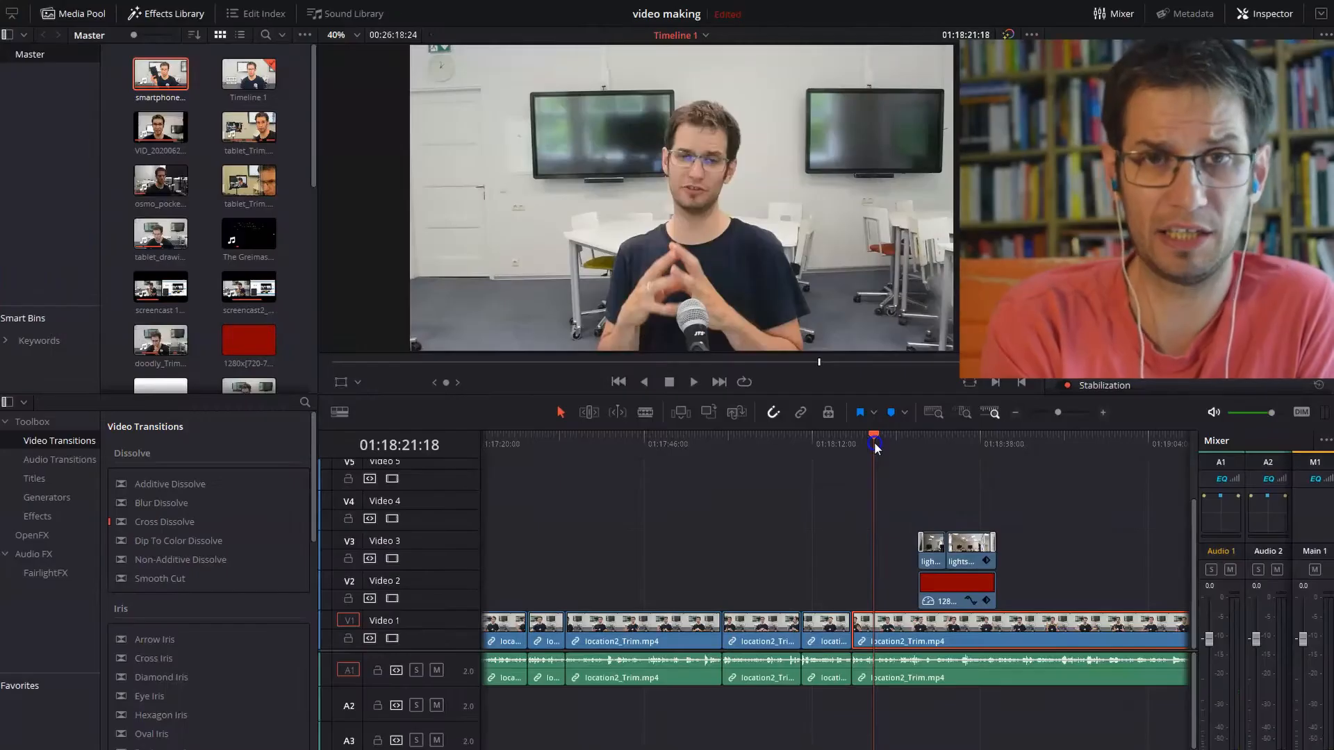
{"action": "left_click_drag", "start_coordinate": [874, 442], "coordinate": [882, 445]}
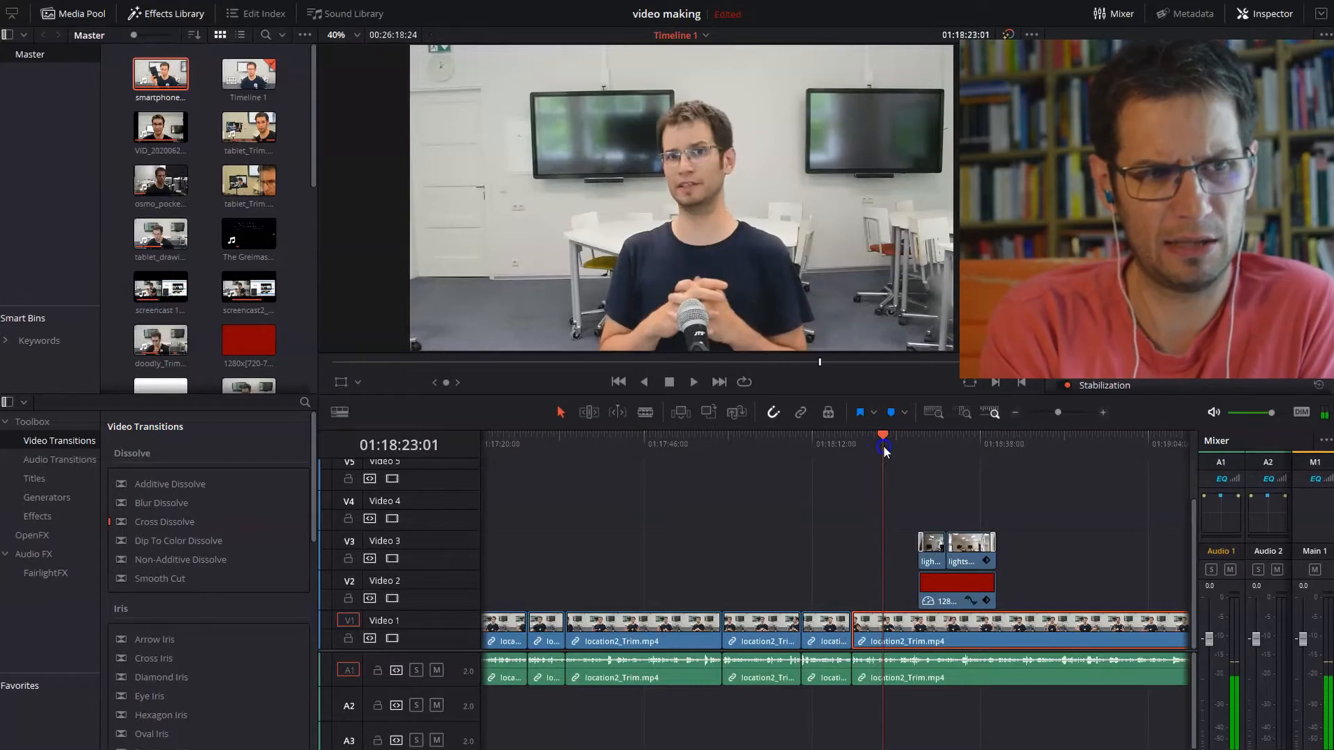
{"action": "left_click", "coordinate": [914, 632]}
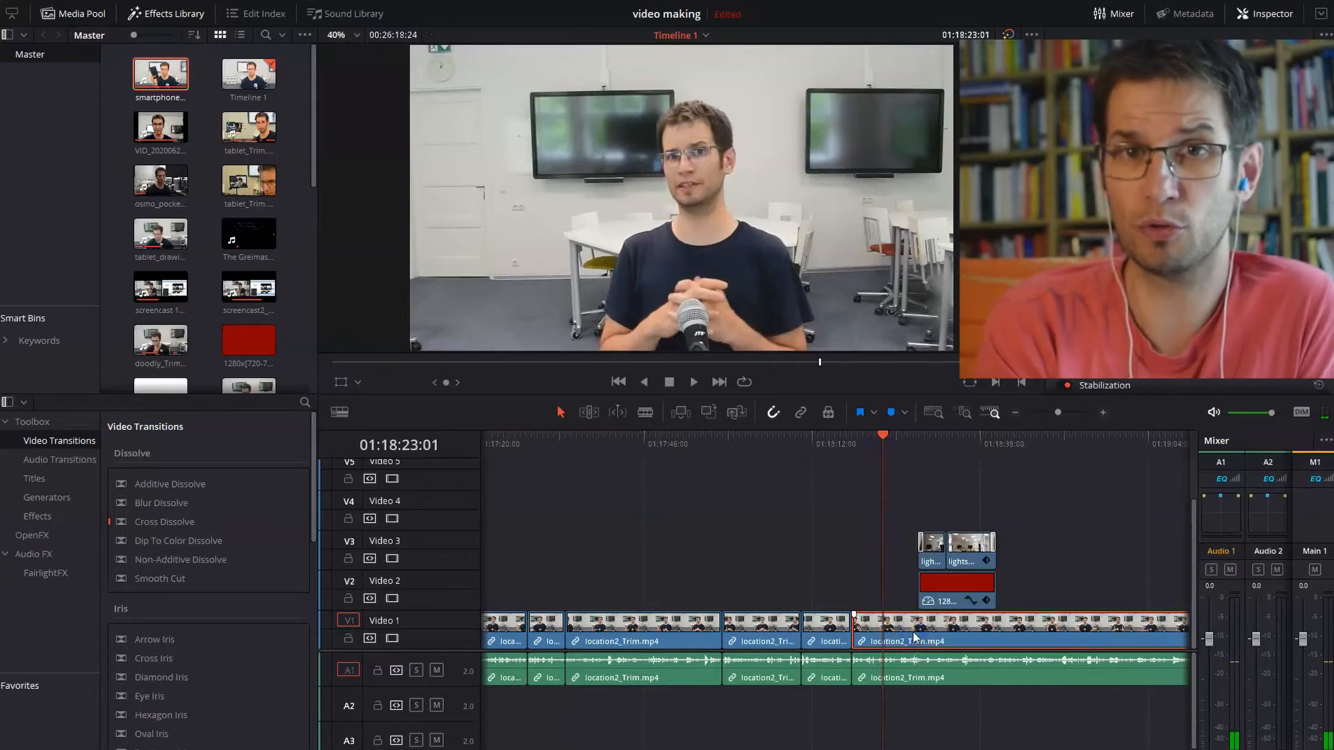
{"action": "left_click_drag", "start_coordinate": [884, 438], "coordinate": [906, 444]}
Select the red clip on Video 2, raise its opacity to about 86, and lower it slightly
{"action": "left_click", "coordinate": [947, 594]}
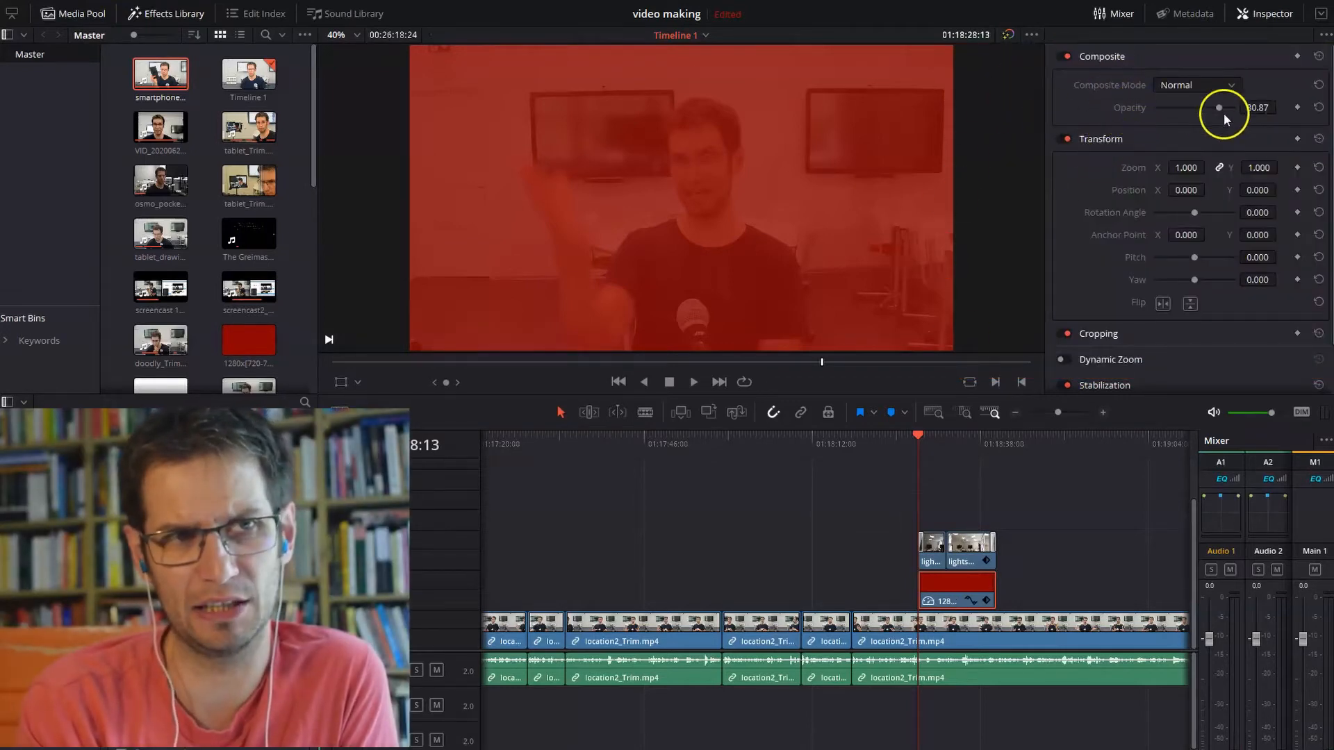
{"action": "left_click_drag", "start_coordinate": [1220, 107], "coordinate": [1223, 110]}
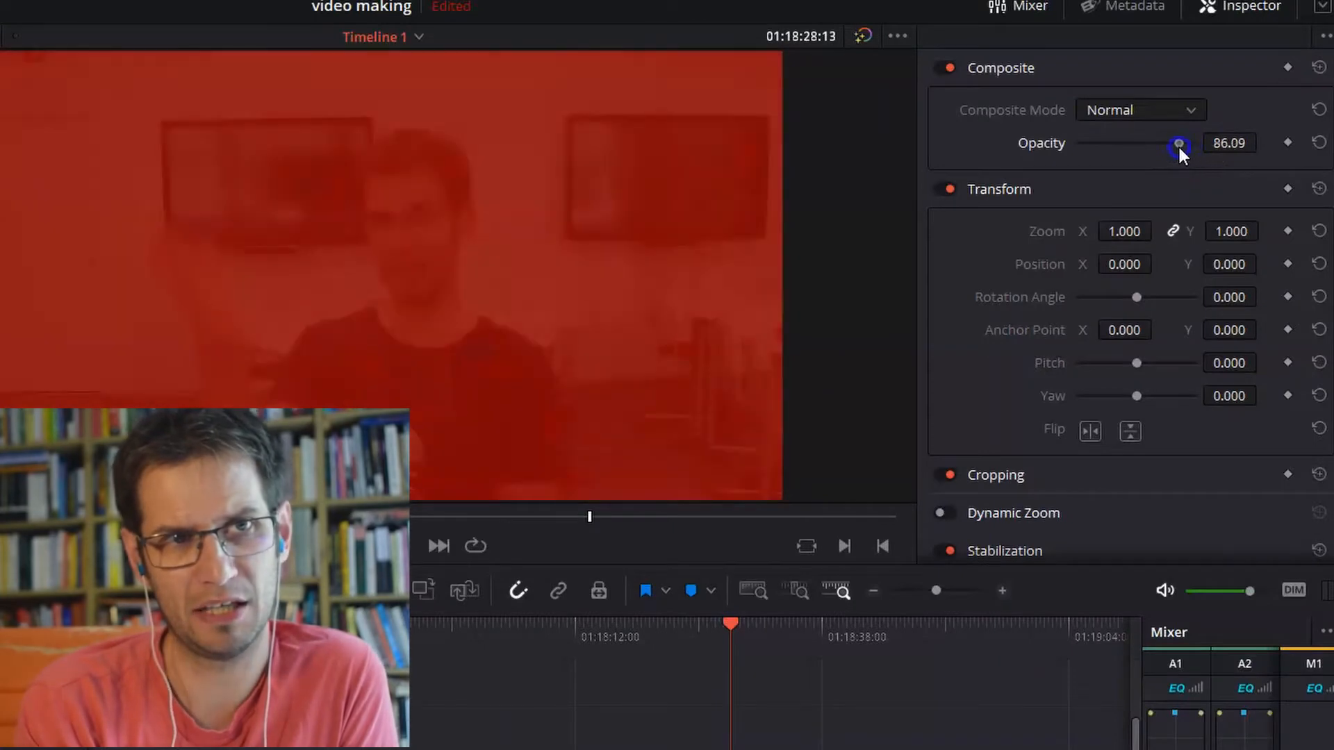
{"action": "mouse_move", "coordinate": [1179, 147]}
{"action": "left_mouse_down"}
{"action": "mouse_move", "coordinate": [1158, 143]}
{"action": "mouse_move", "coordinate": [1194, 147]}
{"action": "mouse_move", "coordinate": [1089, 144]}
{"action": "mouse_move", "coordinate": [1174, 156]}
{"action": "left_mouse_up"}
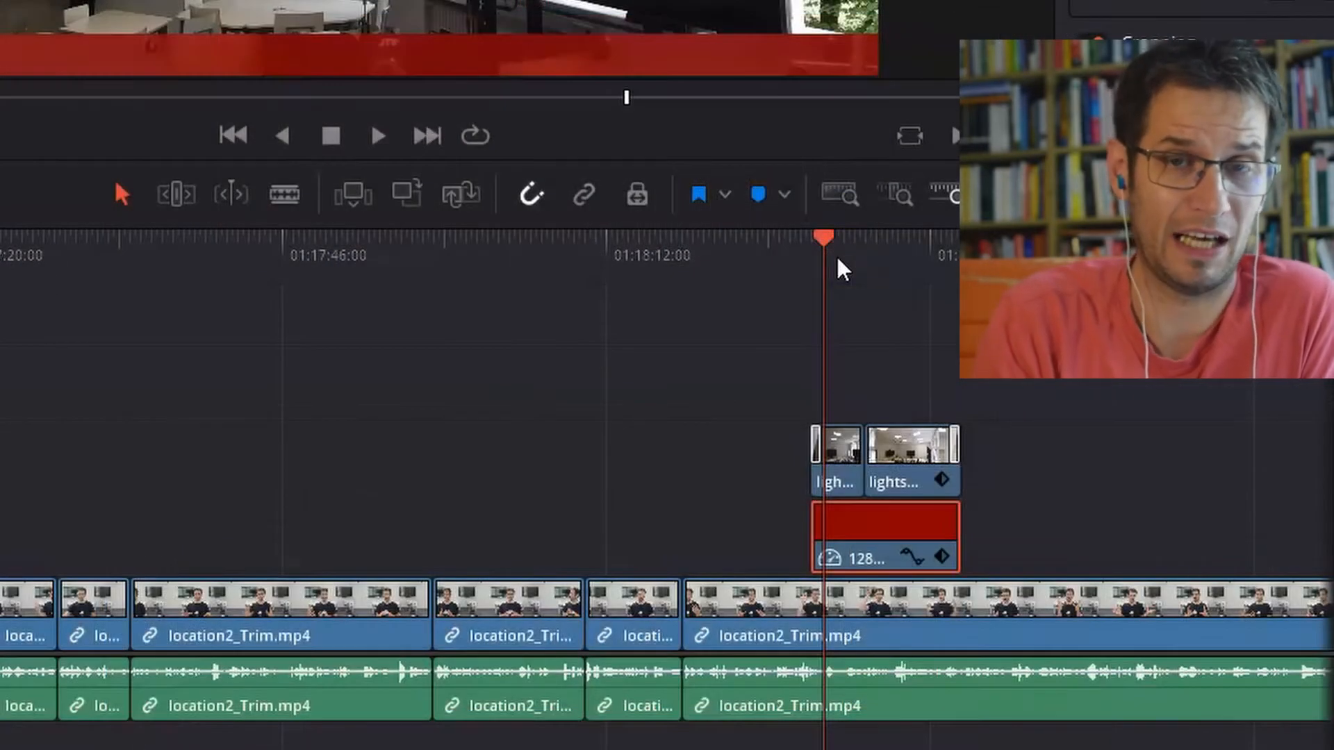
Scrub back to about 01:18:23, play into the lights overlay, pause at about 01:18:32, and resume playback
{"action": "left_click", "coordinate": [786, 253]}
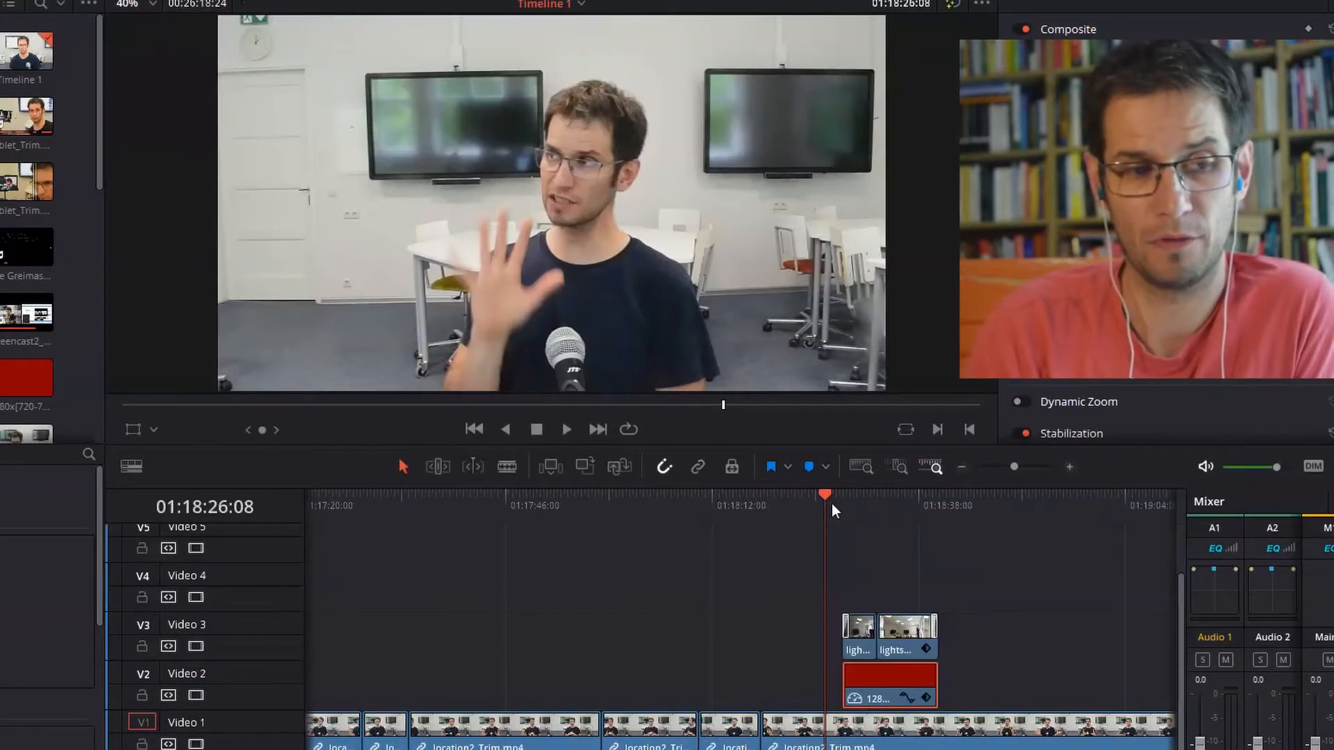
{"action": "mouse_move", "coordinate": [824, 494]}
{"action": "left_mouse_down"}
{"action": "mouse_move", "coordinate": [836, 495]}
{"action": "mouse_move", "coordinate": [817, 494]}
{"action": "left_mouse_up"}
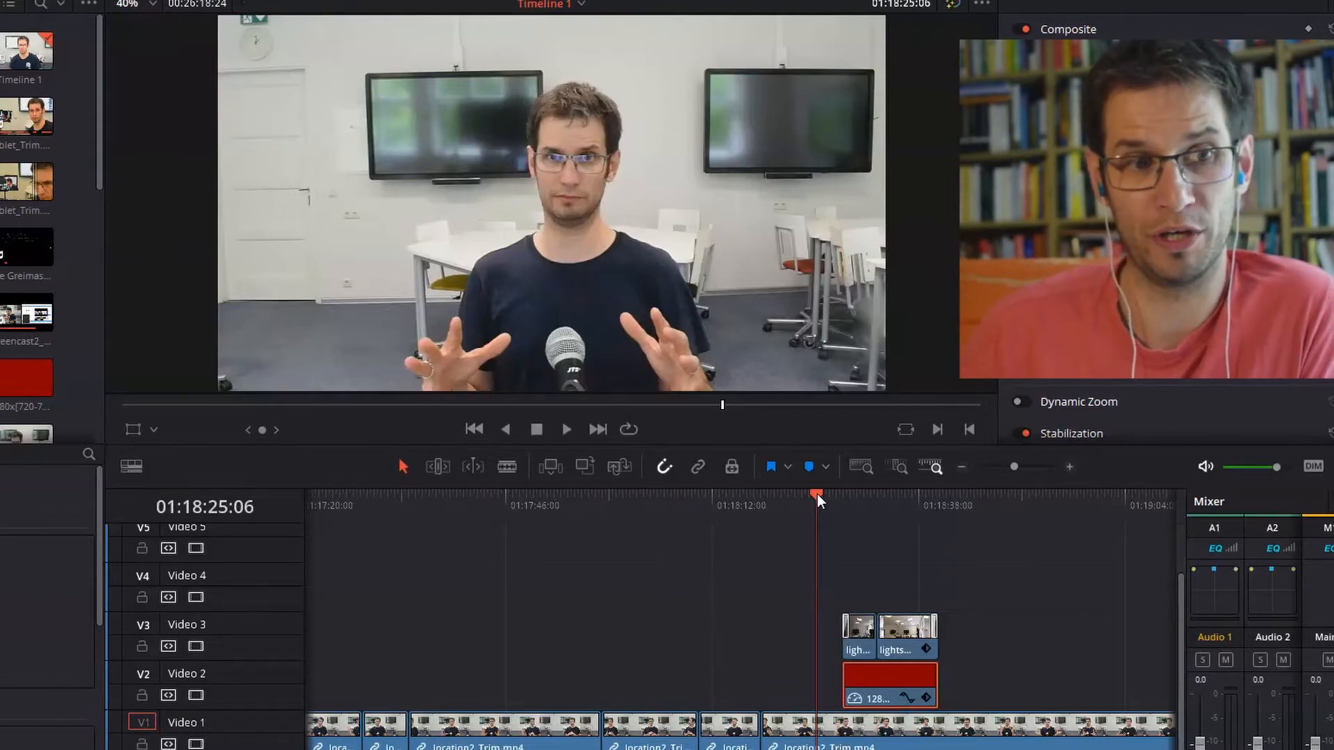
{"action": "left_click_drag", "start_coordinate": [817, 494], "coordinate": [803, 498]}
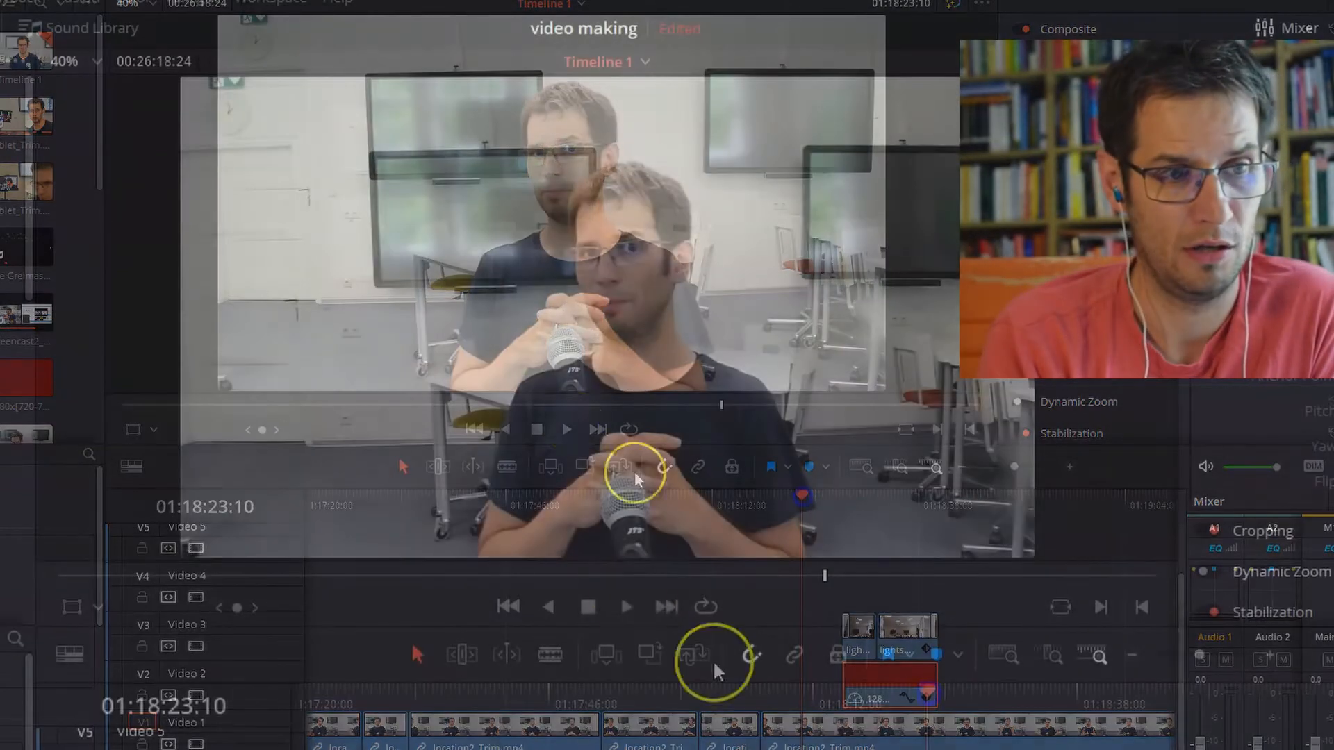
{"action": "left_click", "coordinate": [625, 607]}
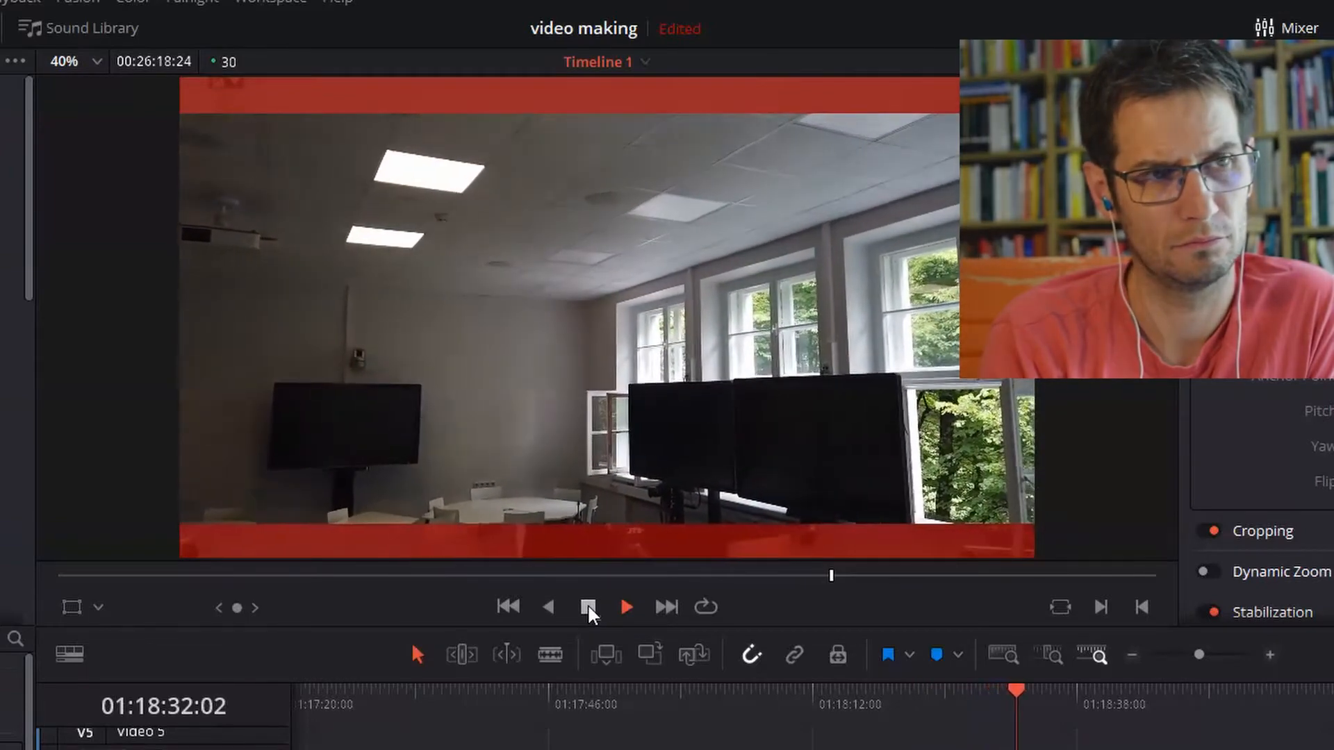
{"action": "left_click", "coordinate": [589, 606]}
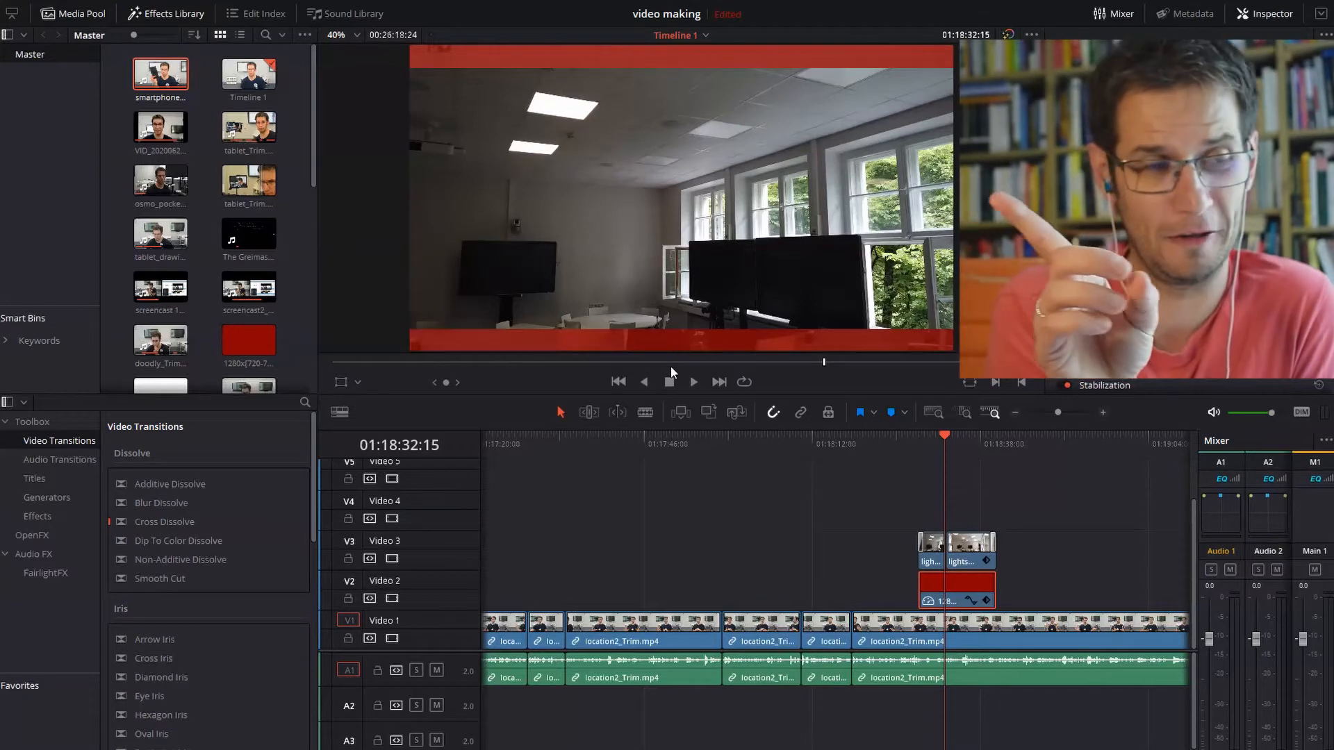
{"action": "left_click", "coordinate": [692, 383]}
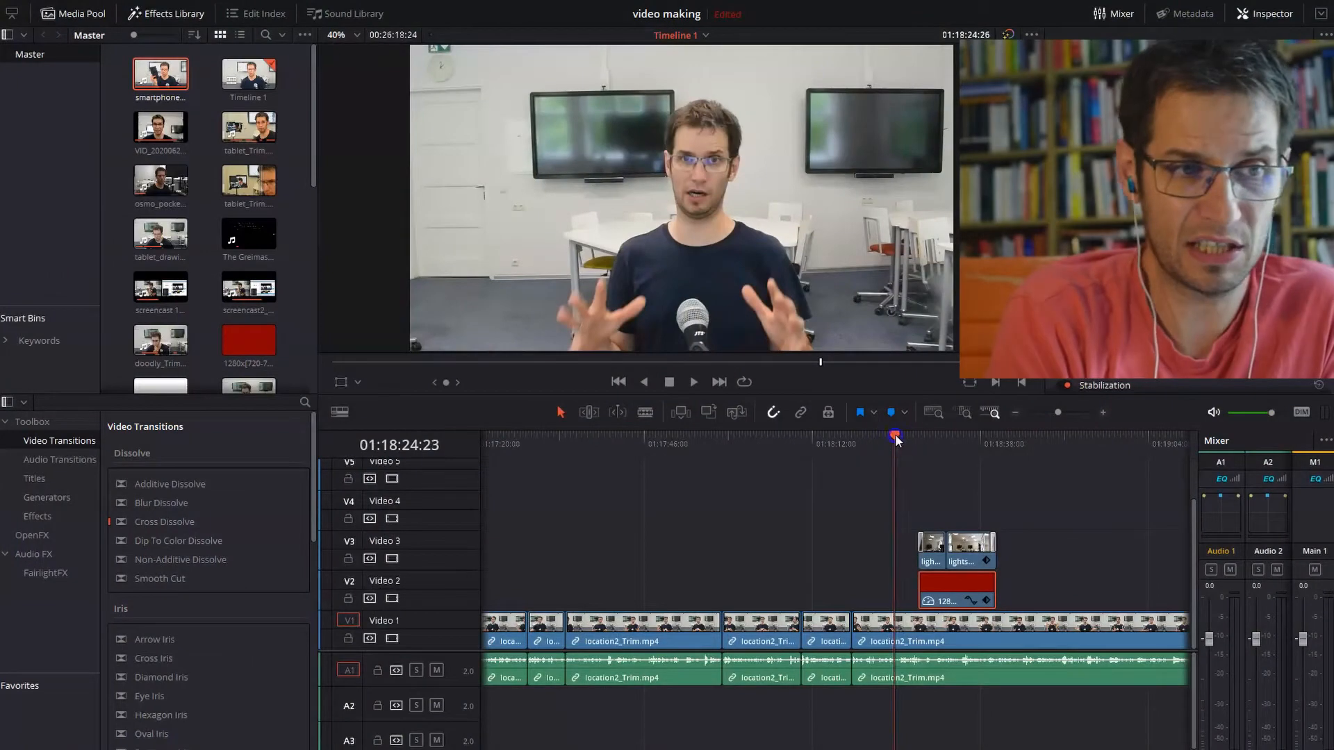
At about 01:18:29, move the red clip to Video 4 above the lights clips, return it to Video 2, and go to 01:18:43
{"action": "left_click_drag", "start_coordinate": [895, 435], "coordinate": [924, 442]}
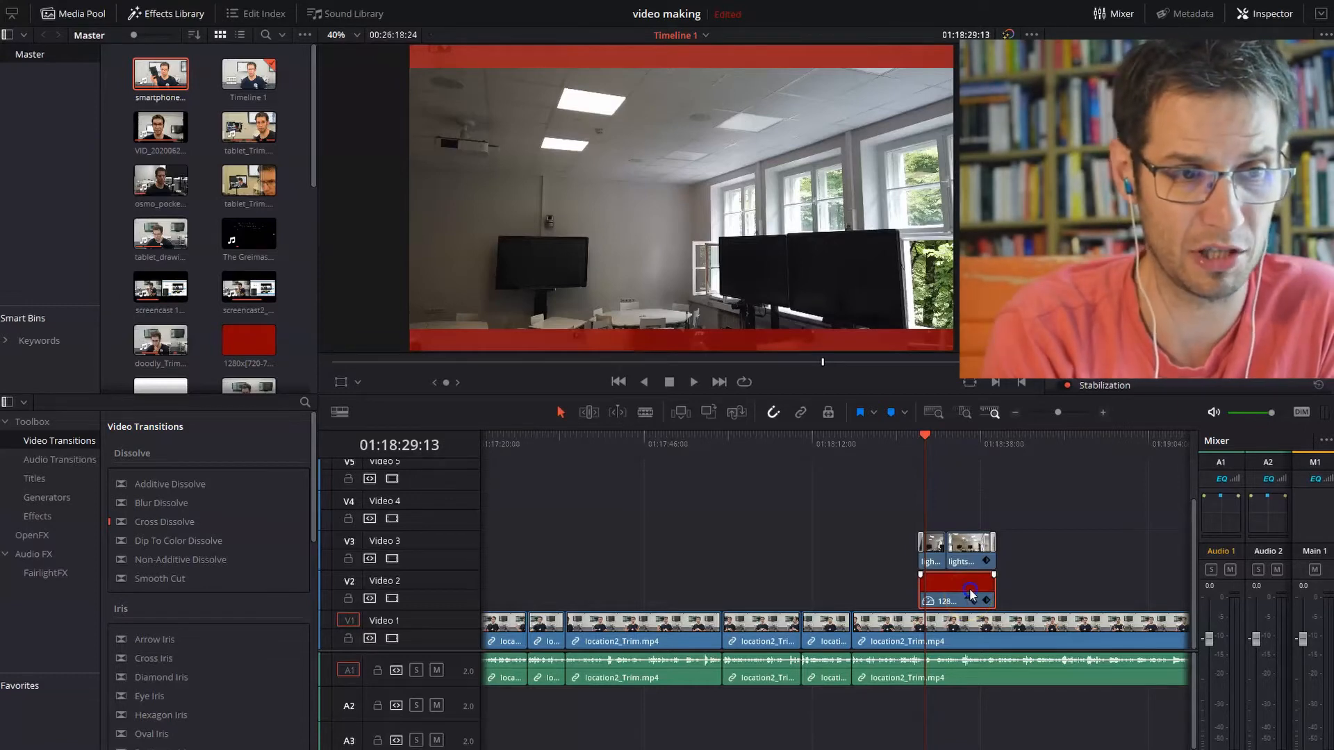
{"action": "left_click_drag", "start_coordinate": [971, 594], "coordinate": [971, 514]}
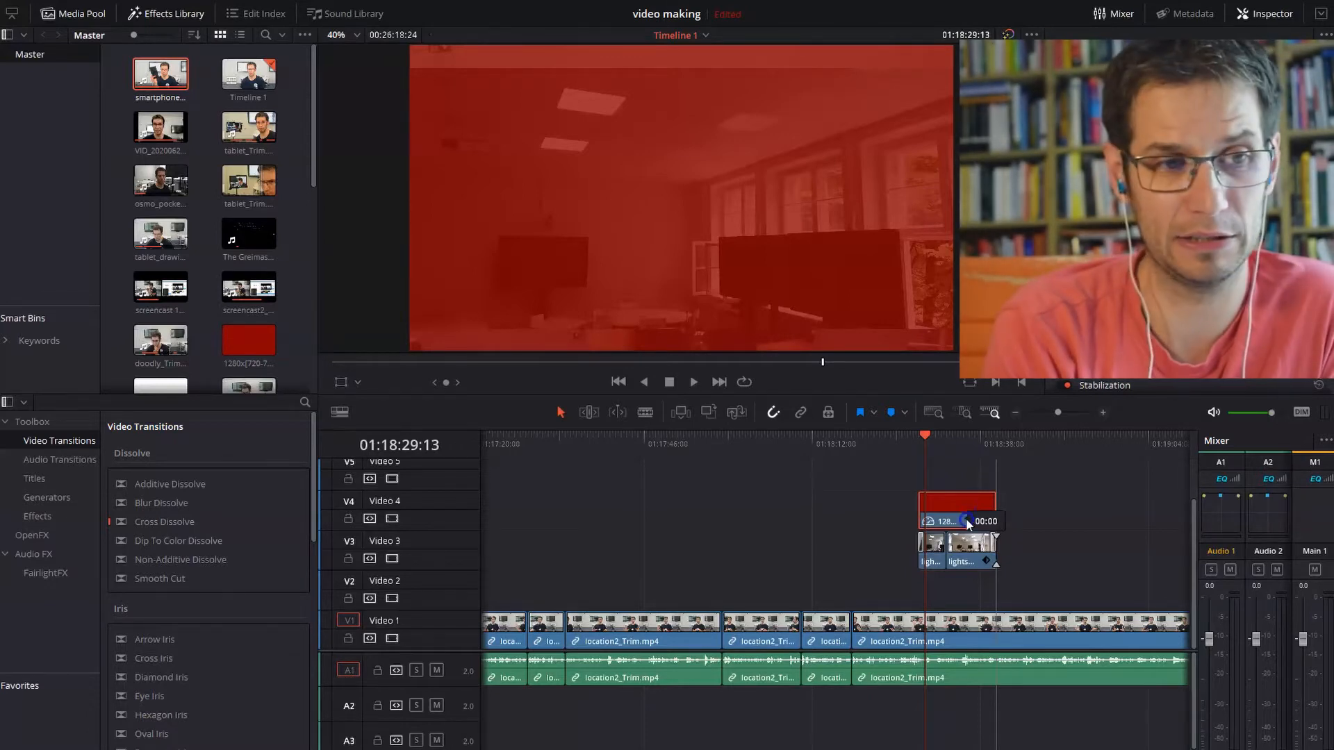
{"action": "left_click_drag", "start_coordinate": [967, 512], "coordinate": [998, 584]}
{"action": "left_click", "coordinate": [1019, 445]}
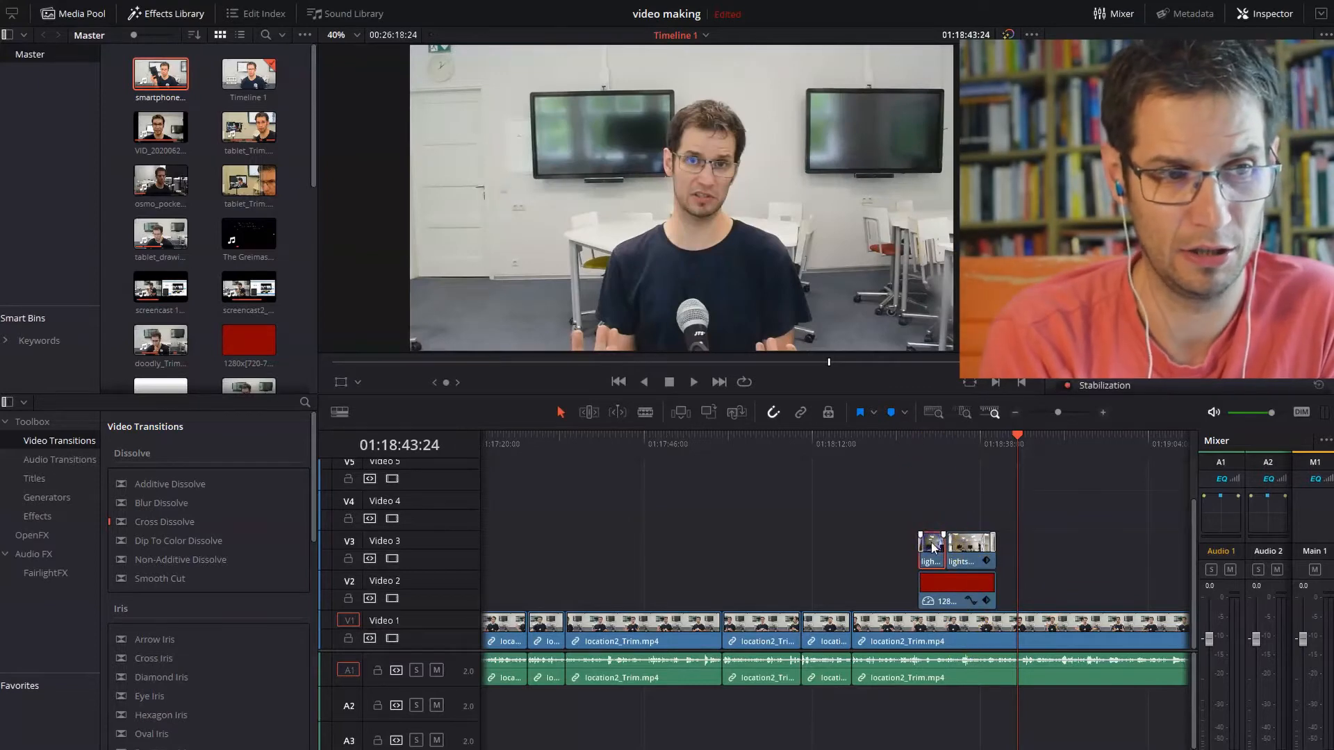
Delete the first lights clip on Video 3, play the section from about 01:18:30, and undo the deletion
{"action": "key", "text": "Delete"}
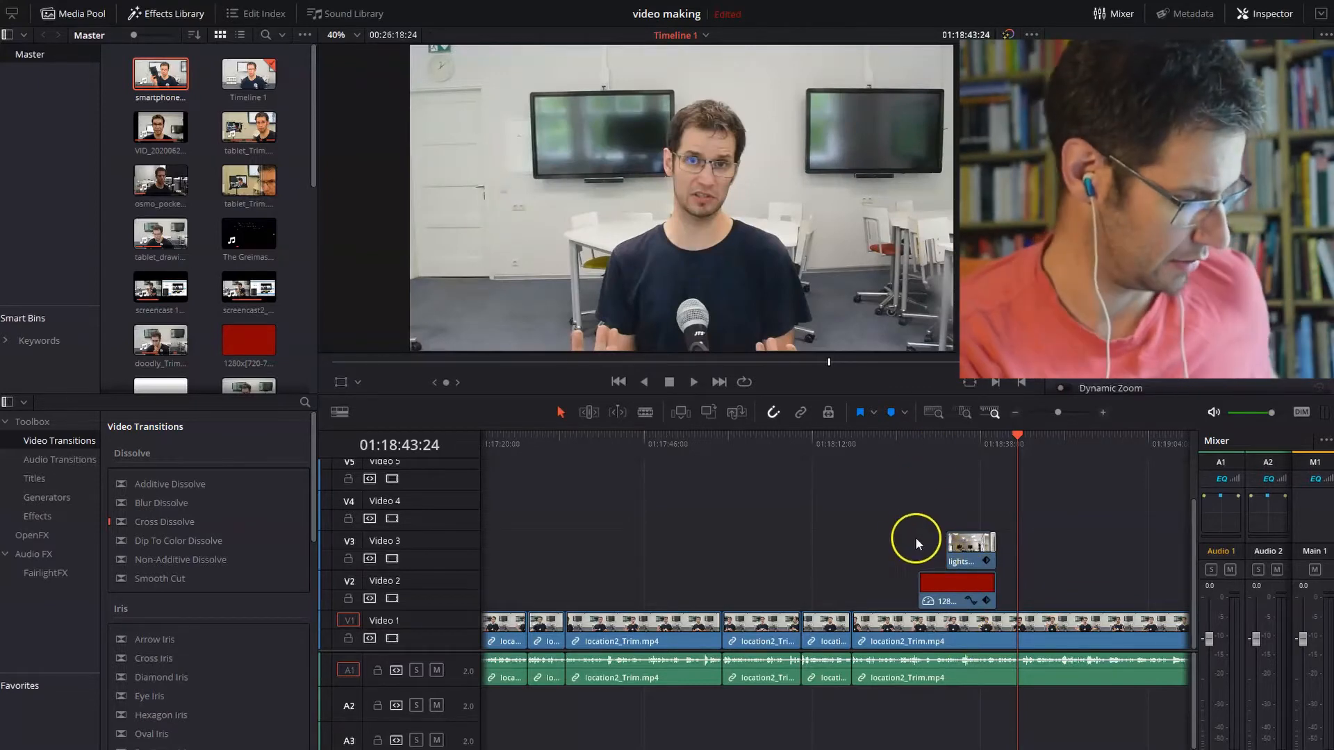
{"action": "left_click", "coordinate": [933, 441]}
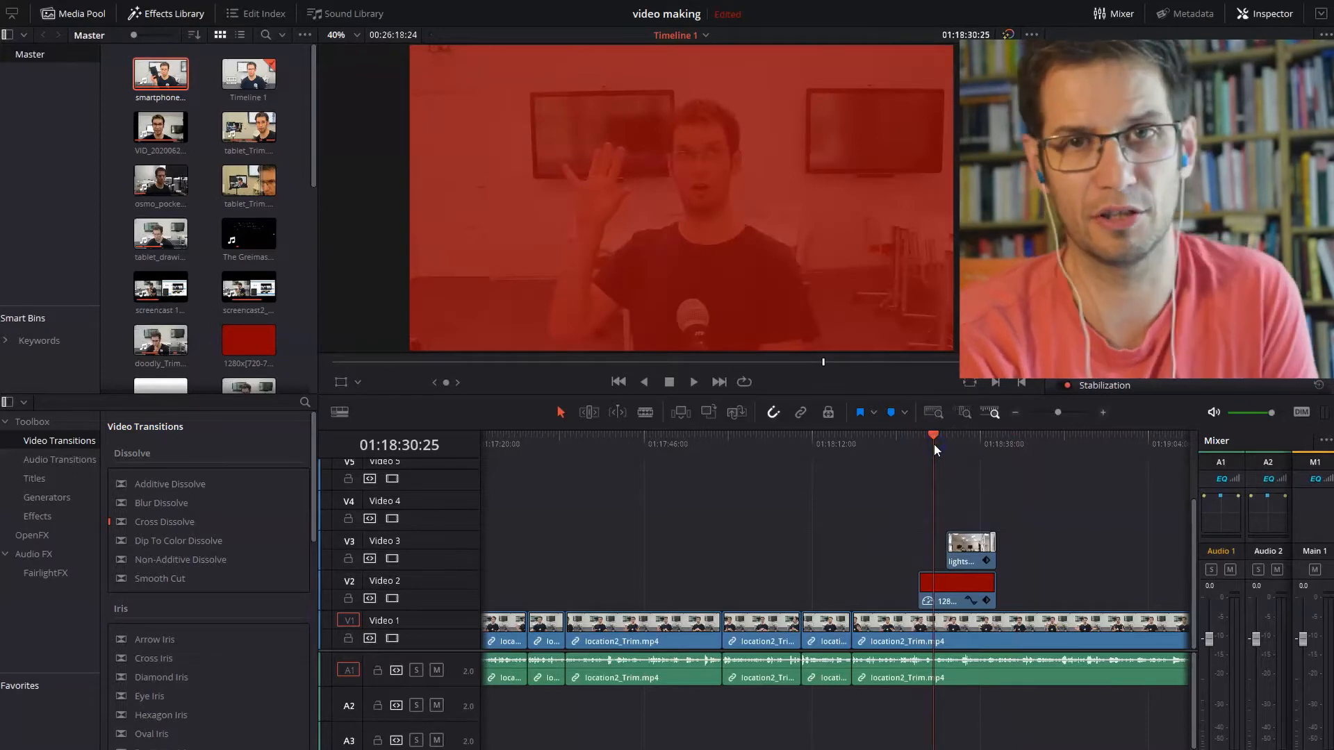
{"action": "left_click", "coordinate": [693, 383]}
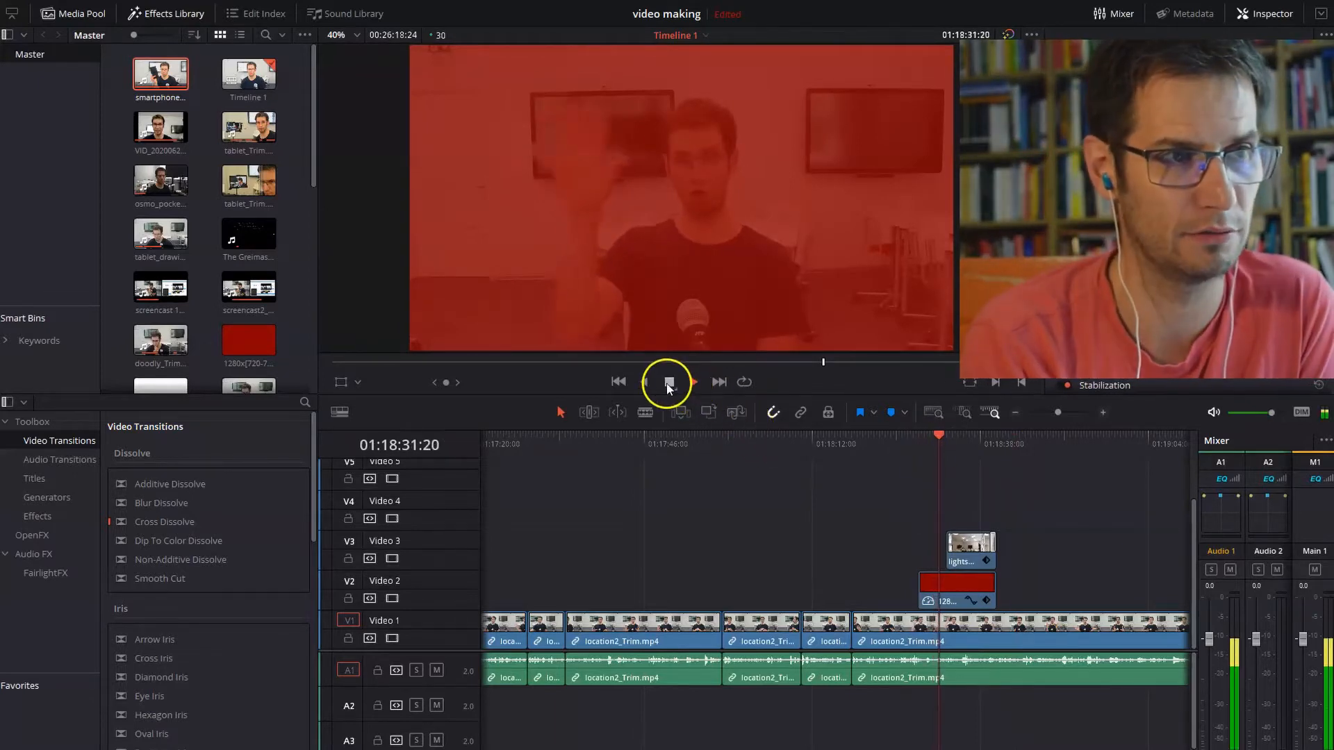
{"action": "left_click", "coordinate": [669, 383]}
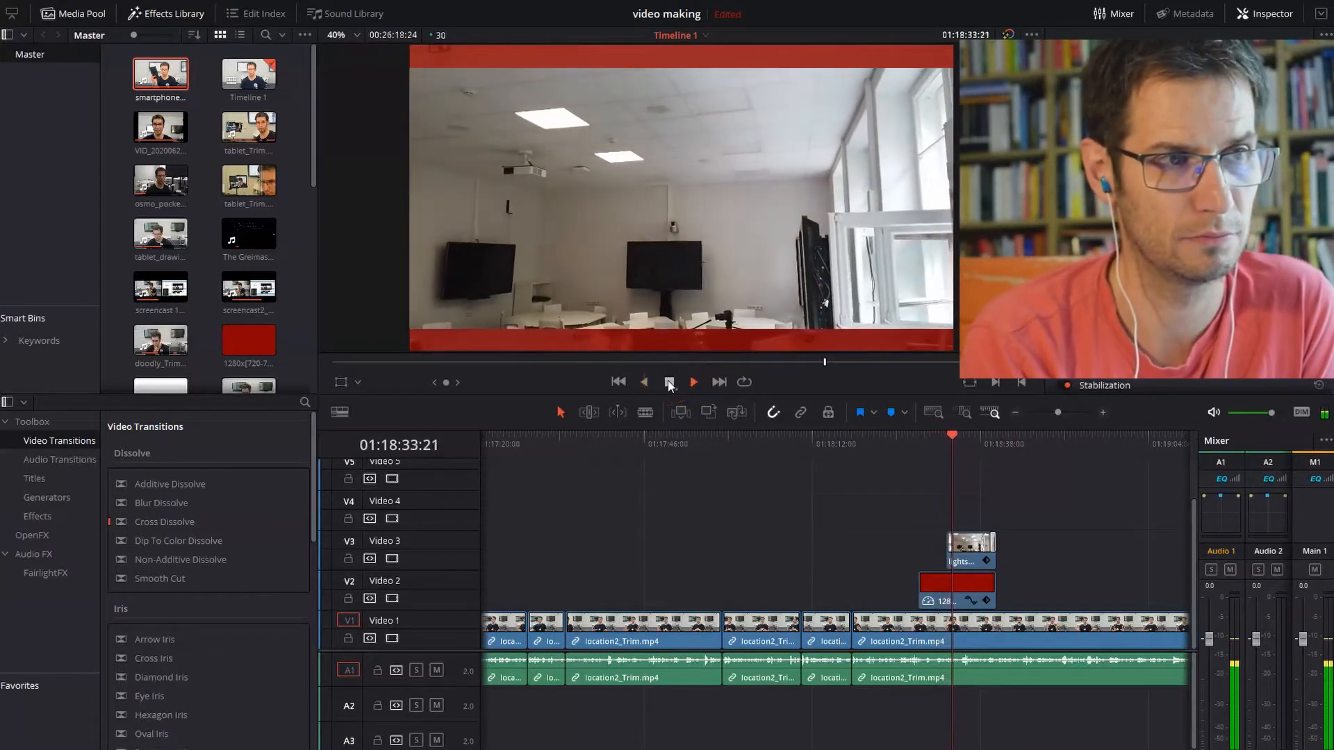
{"action": "key", "text": "ctrl+z"}
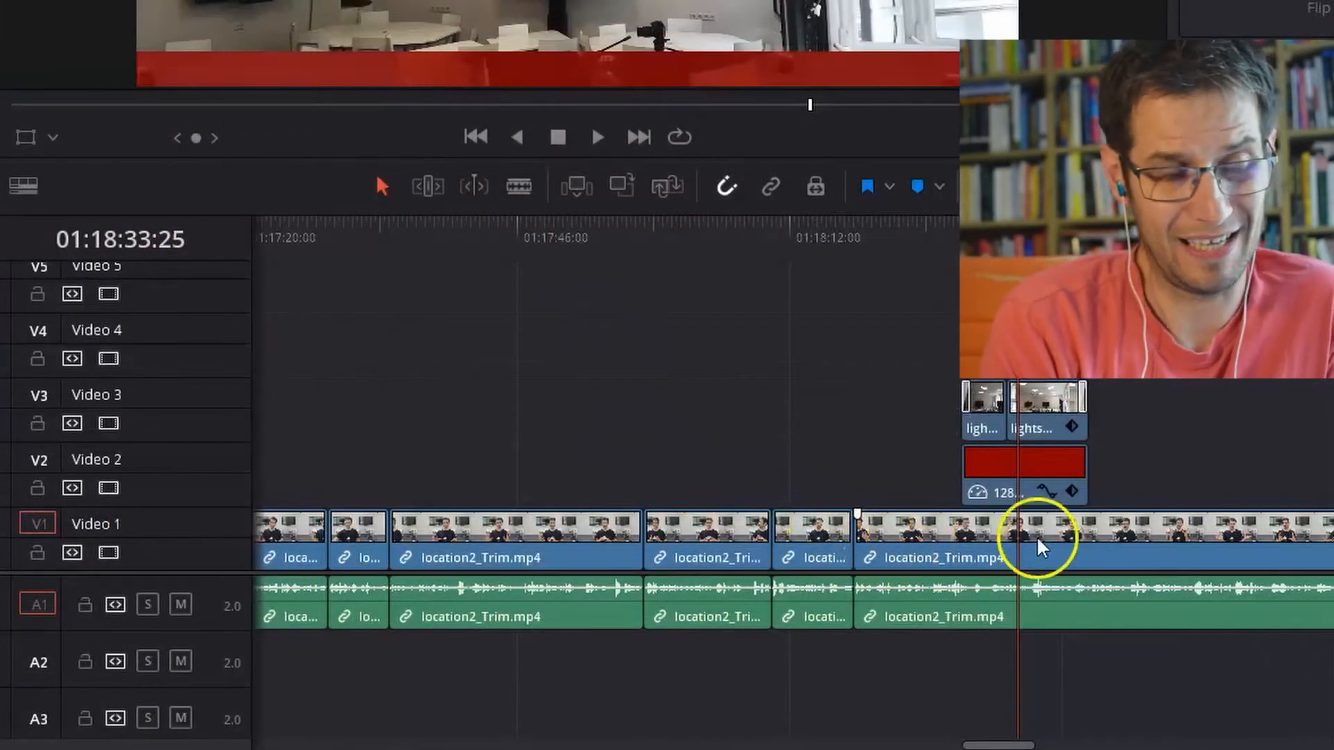
Go back to the my own practice_Trim.mp4 section and play from about 01:13:17 into the recording overlay, stopping at about 01:13:24
{"action": "left_click", "coordinate": [1037, 541]}
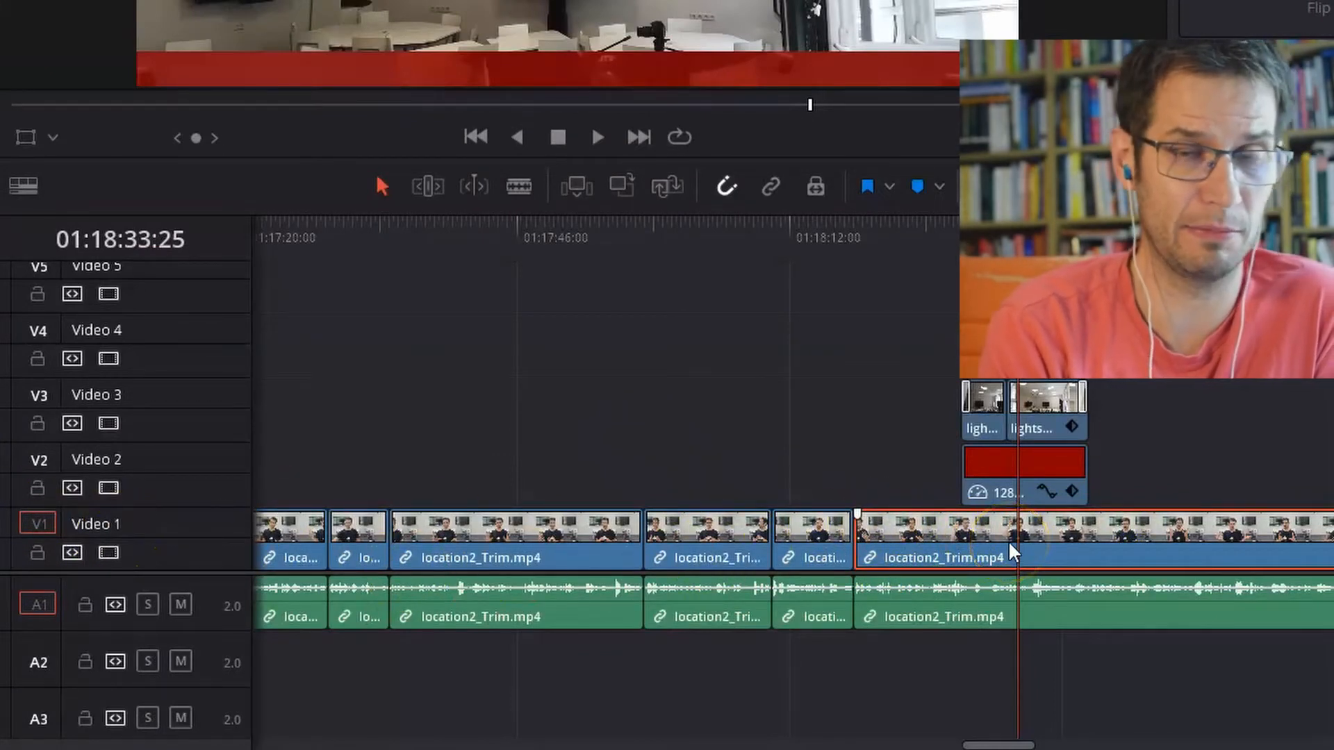
{"action": "left_click_drag", "start_coordinate": [1013, 735], "coordinate": [973, 742]}
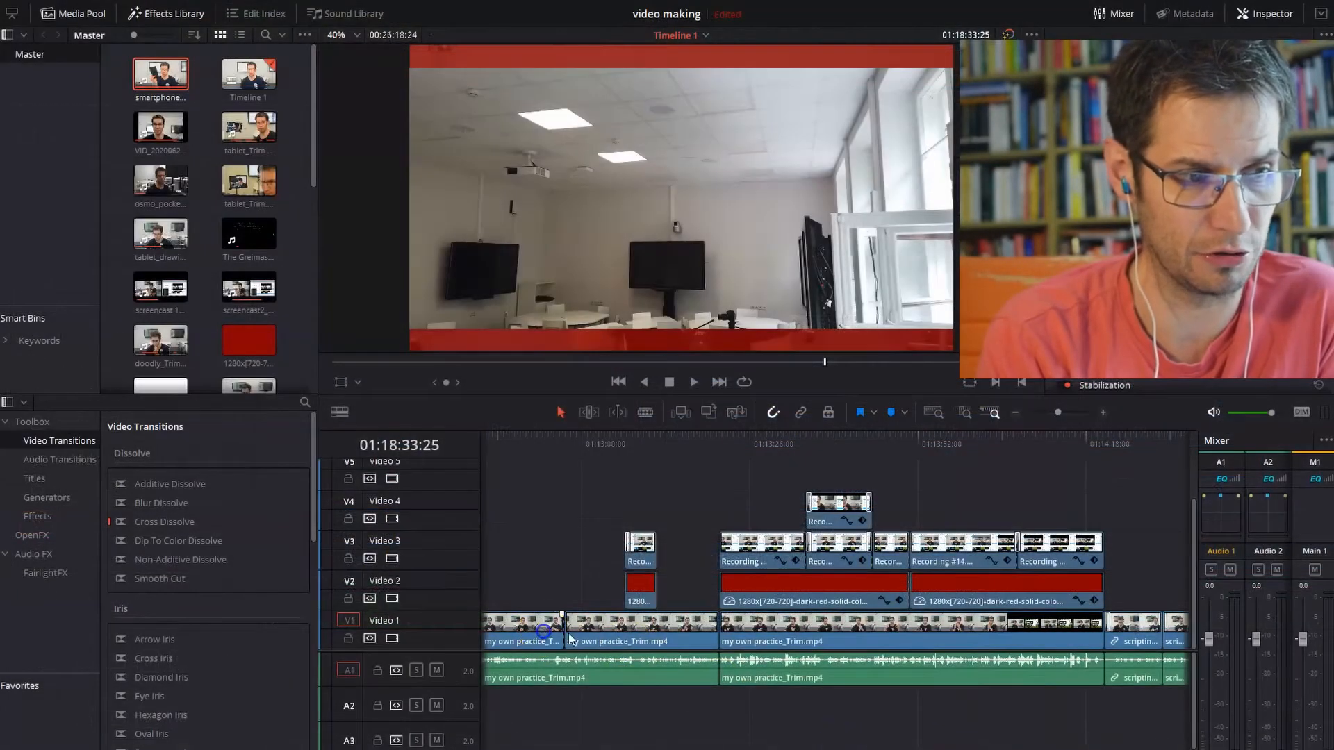
{"action": "mouse_move", "coordinate": [695, 436]}
{"action": "left_mouse_down"}
{"action": "mouse_move", "coordinate": [739, 458]}
{"action": "mouse_move", "coordinate": [694, 454]}
{"action": "left_mouse_up"}
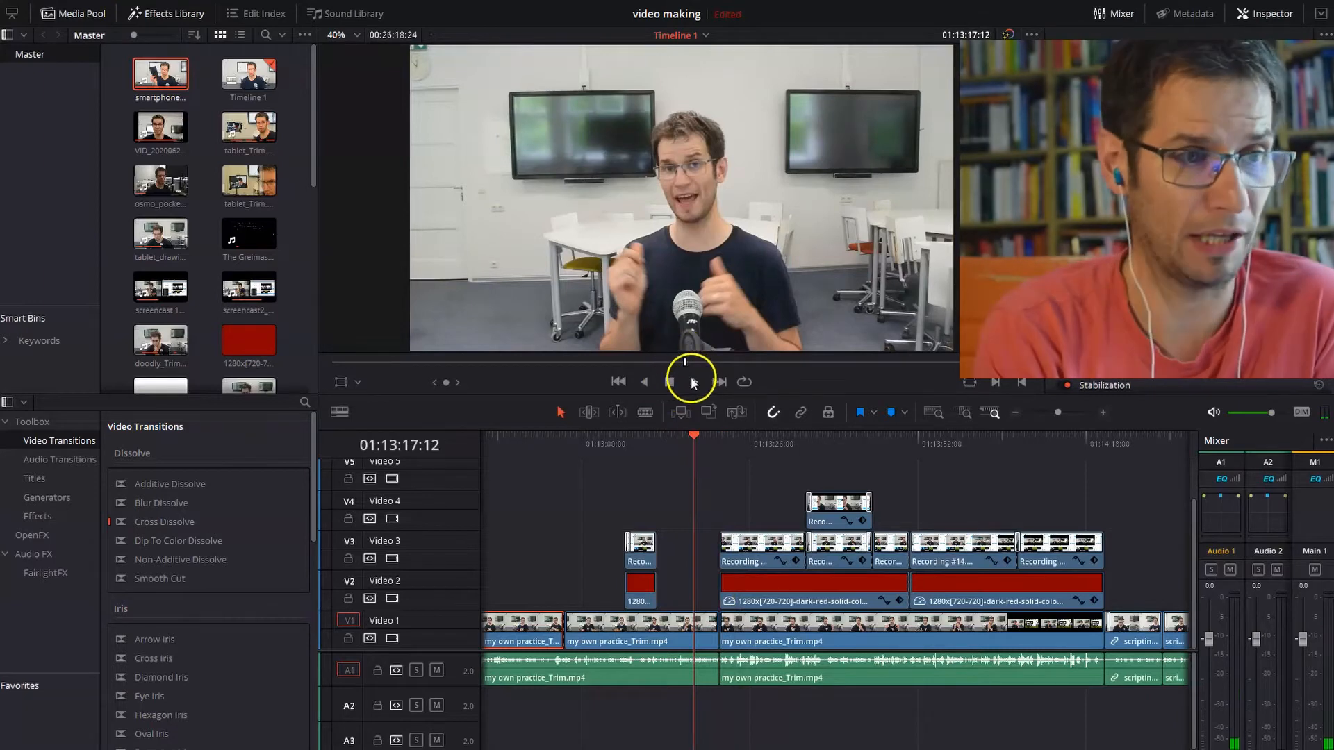
{"action": "left_click", "coordinate": [693, 381]}
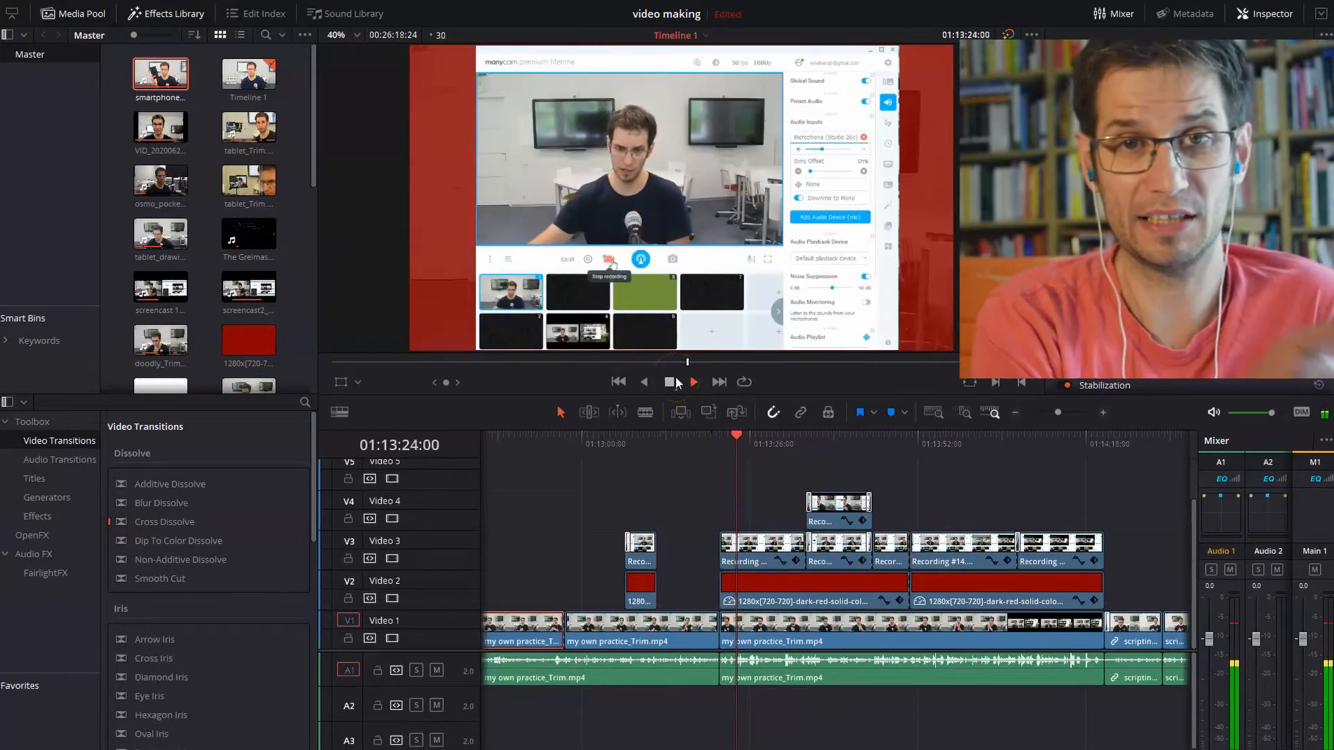
{"action": "left_click", "coordinate": [670, 383]}
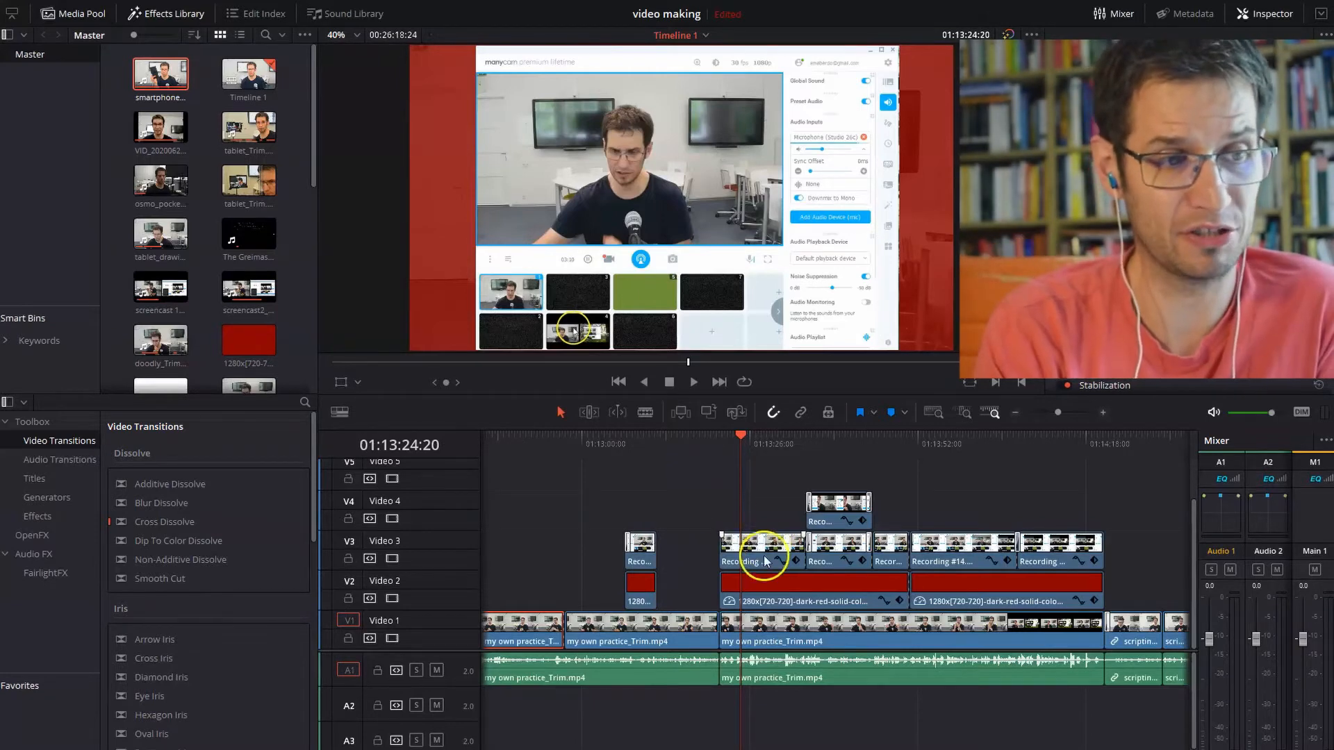
Select the red clip on Video 2 and the clip beneath it on Video 1, and inspect the layers with the Blade tool
{"action": "left_click", "coordinate": [781, 596]}
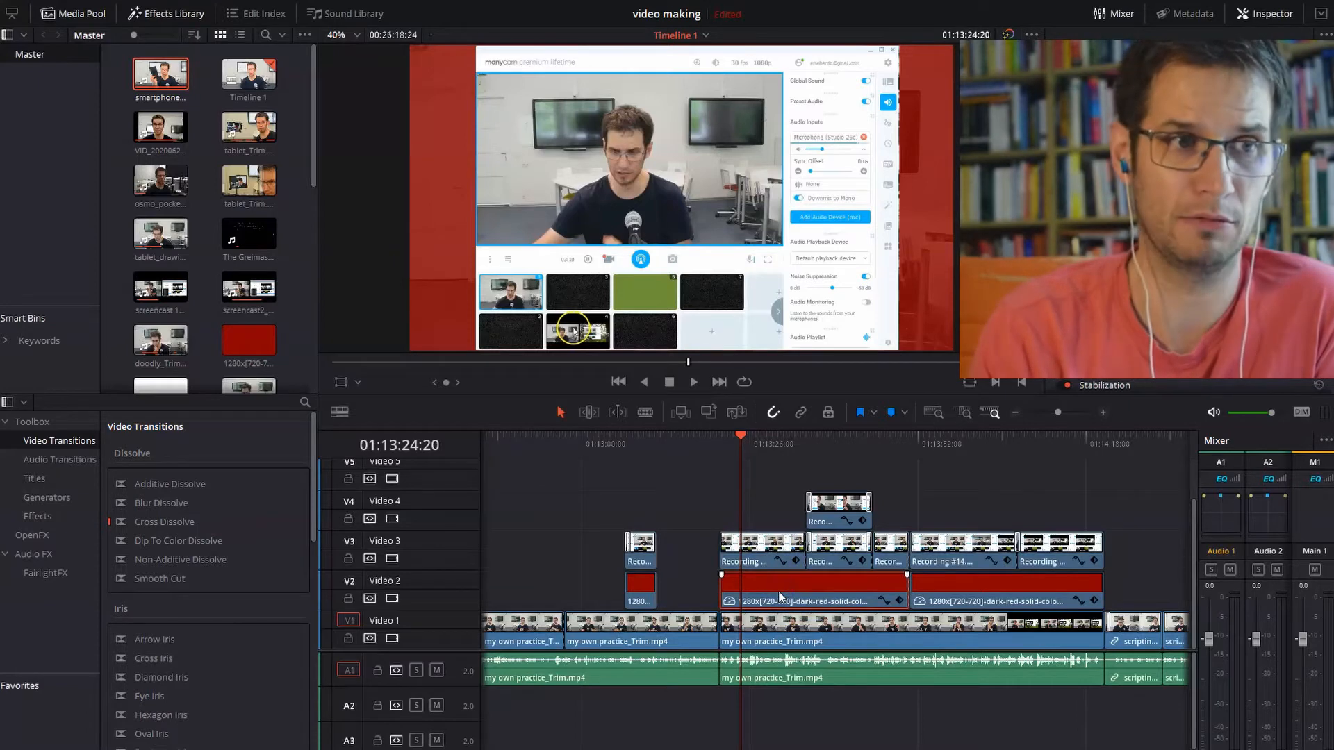
{"action": "left_click", "coordinate": [748, 638]}
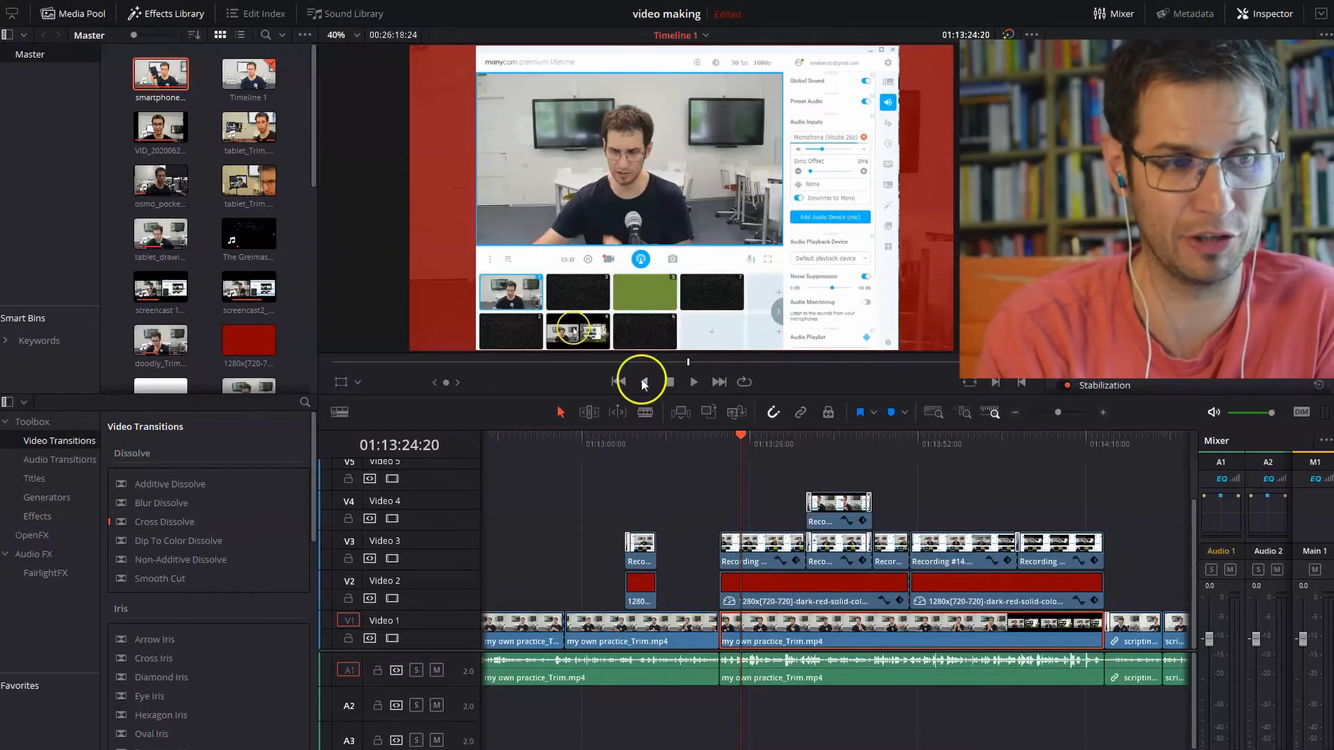
{"action": "left_click", "coordinate": [646, 412]}
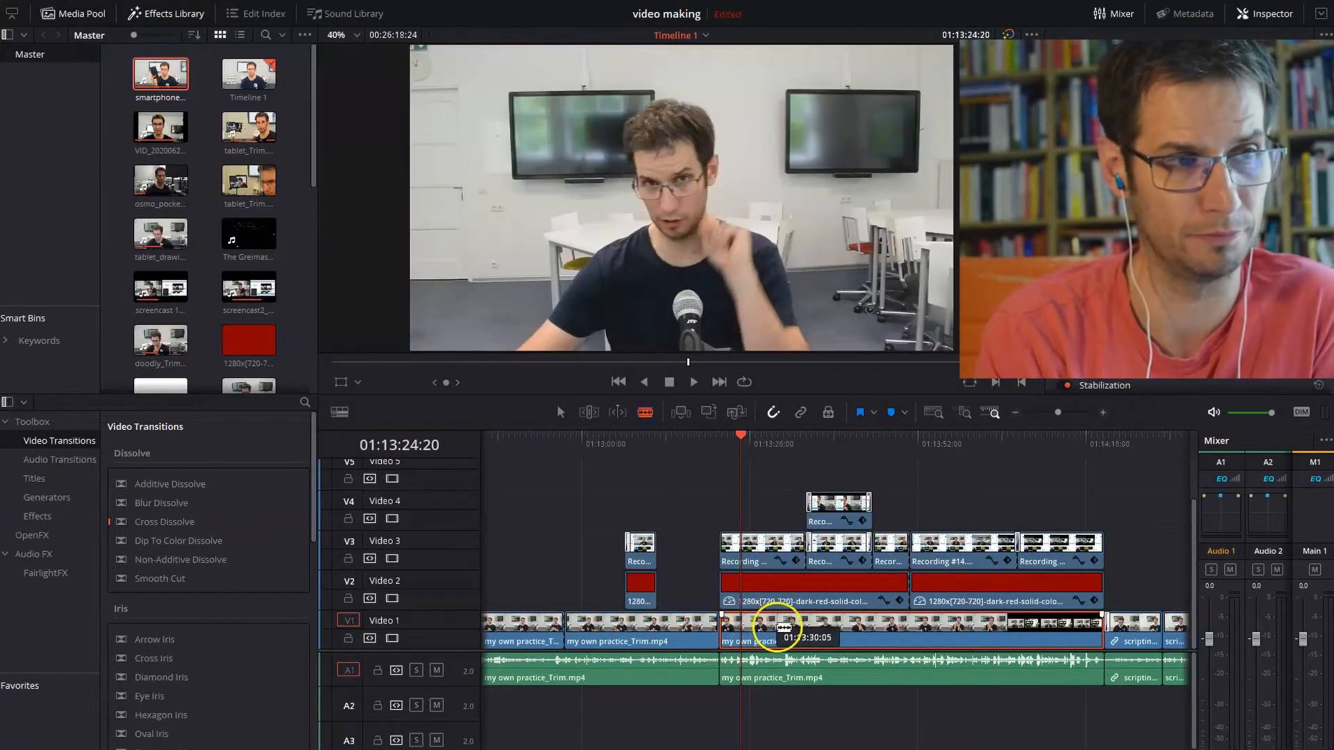
{"action": "left_click", "coordinate": [666, 384]}
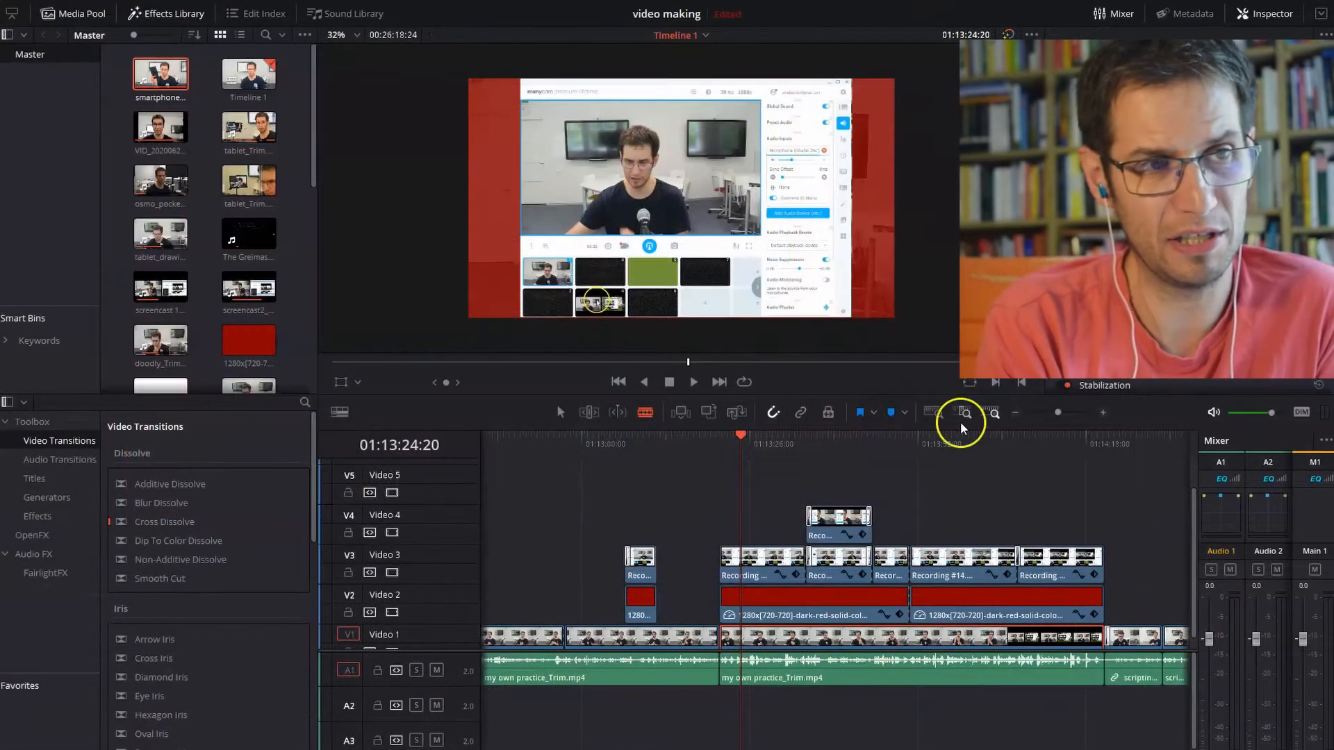
{"action": "scroll", "coordinate": [936, 248], "scroll_direction": "up", "scroll_amount": 3}
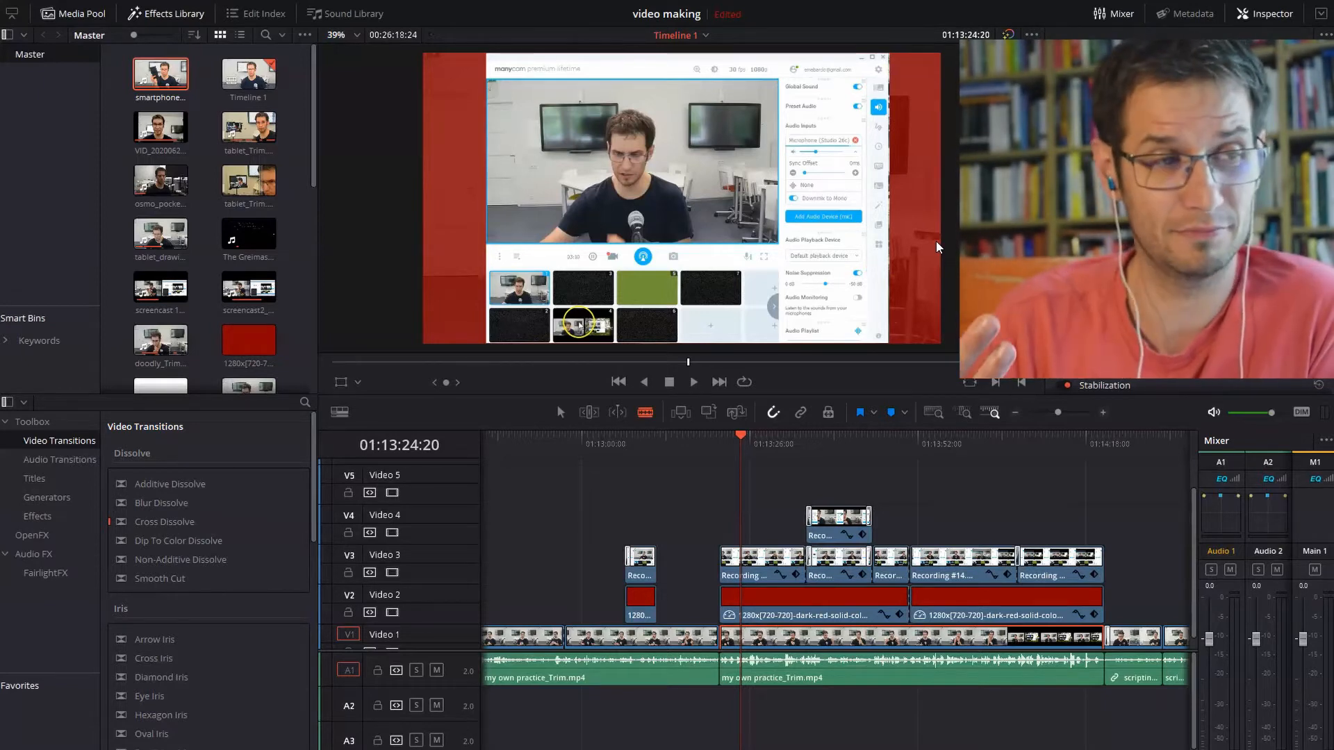
At about 01:13:31, try removing the red clip beneath the recordings on Video 2, and return to about 01:13:24
{"action": "left_click", "coordinate": [783, 439]}
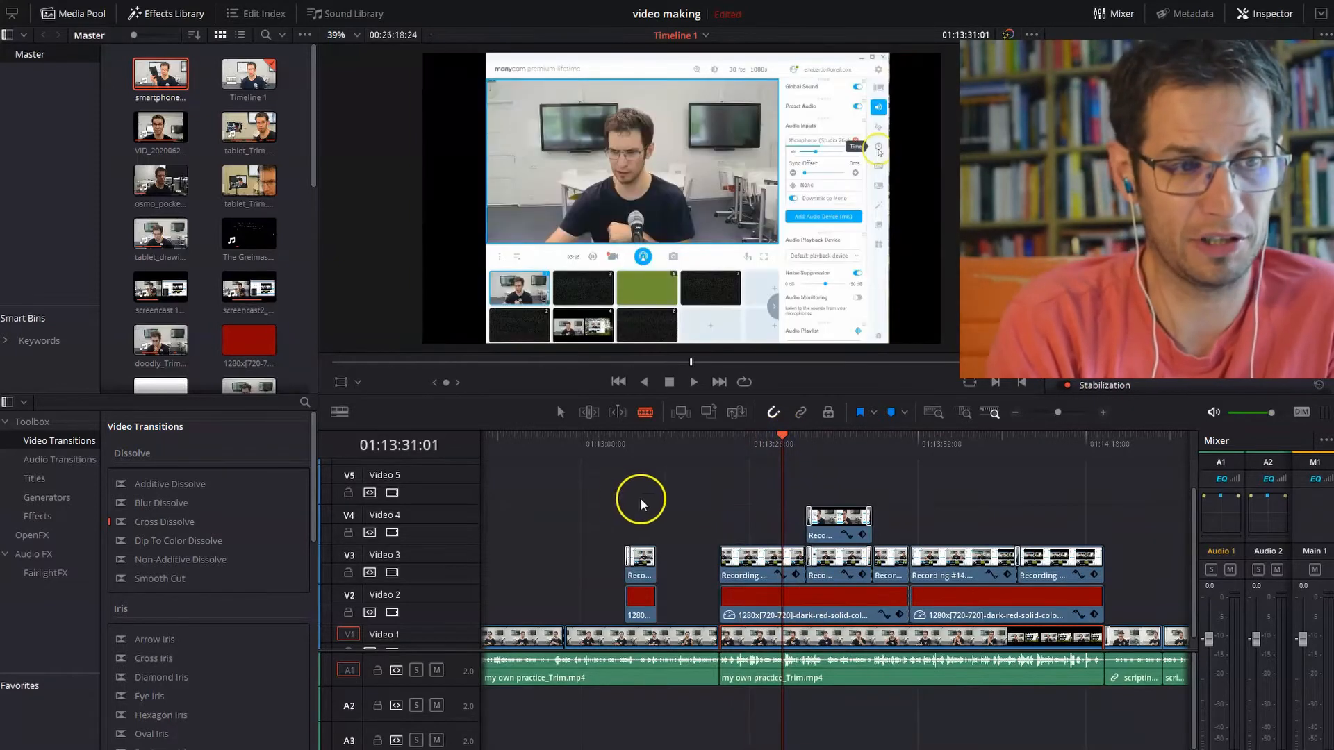
{"action": "left_click", "coordinate": [560, 412]}
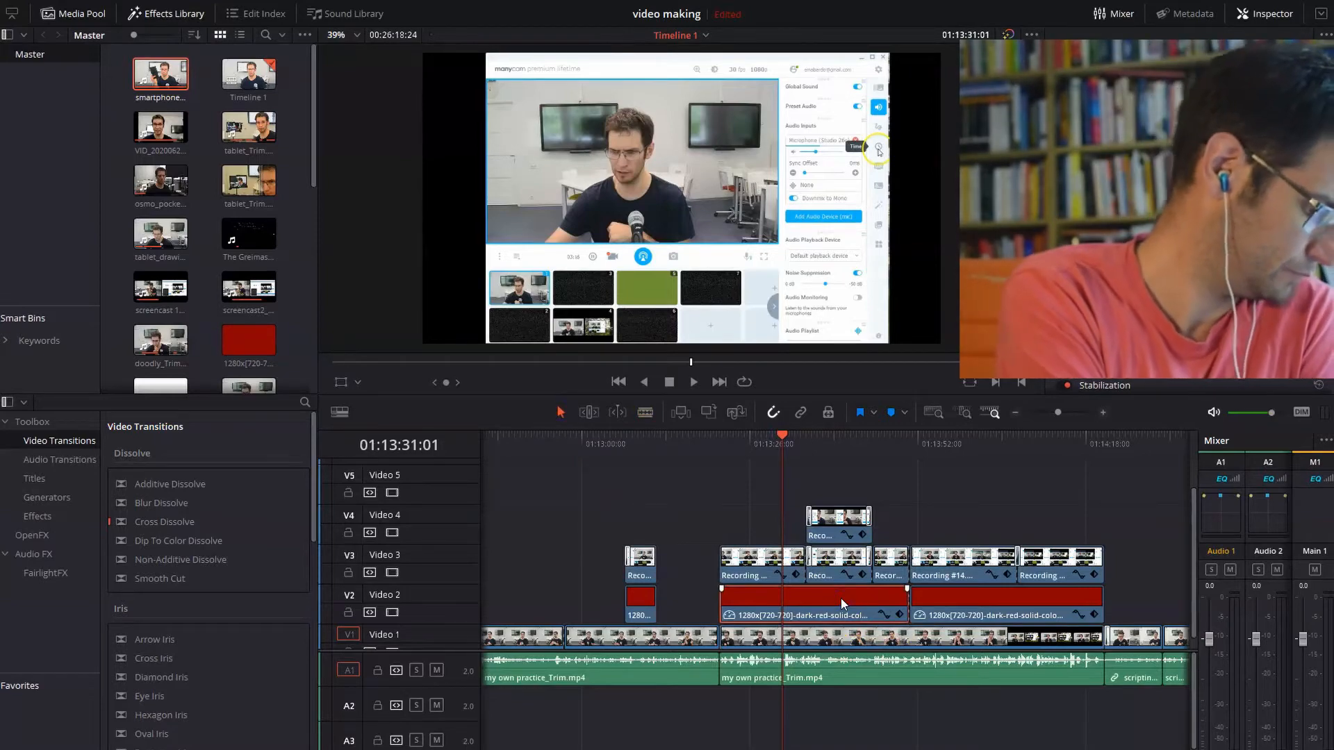
{"action": "key", "text": "Delete"}
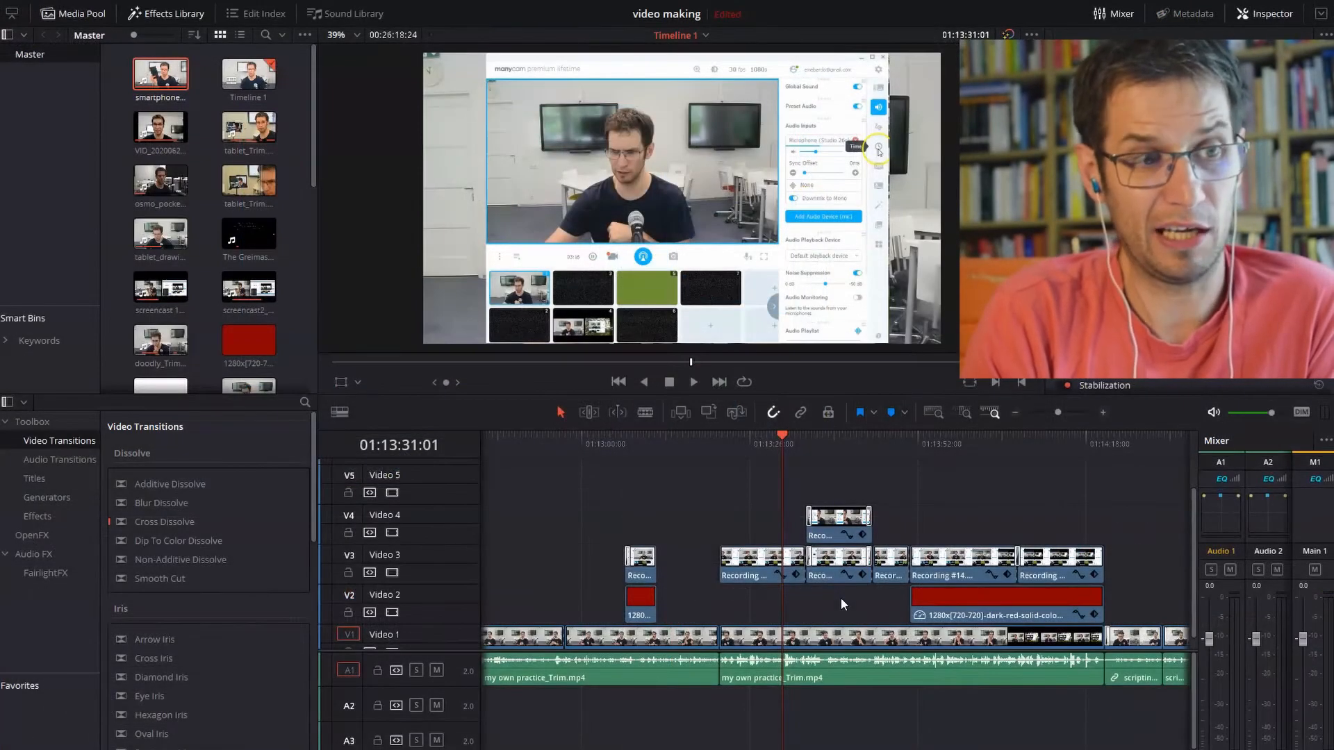
{"action": "left_click", "coordinate": [742, 453]}
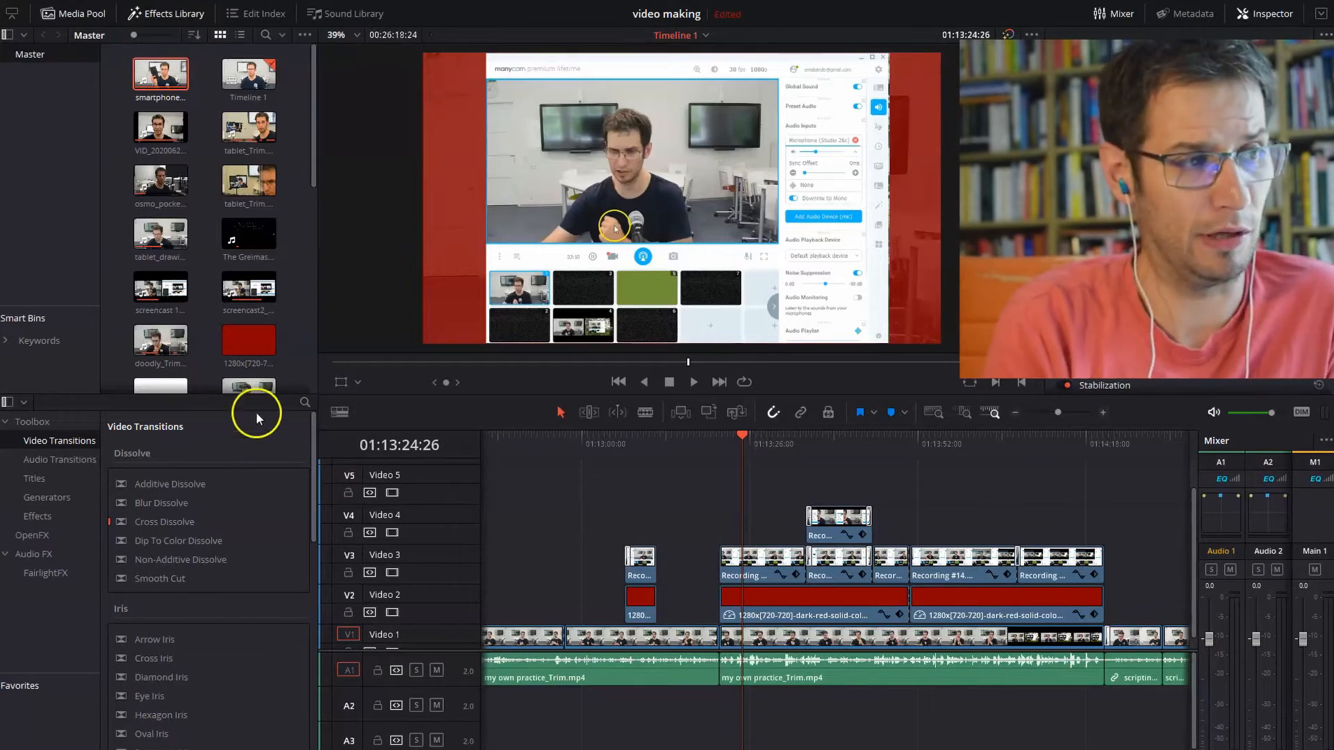
Try to add the 1280x[720-720] dark red solid image from the media pool to the empty space on Video 2
{"action": "left_click", "coordinate": [249, 338]}
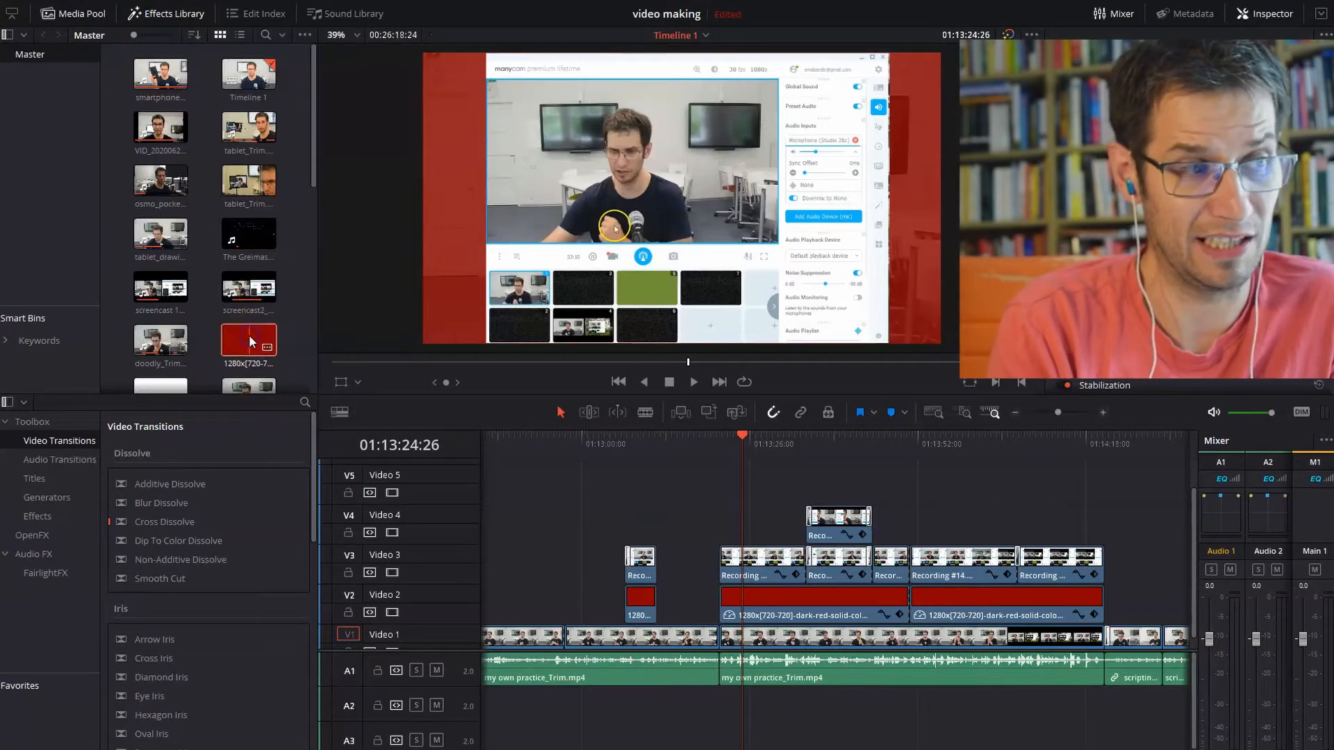
{"action": "left_click_drag", "start_coordinate": [252, 341], "coordinate": [559, 598]}
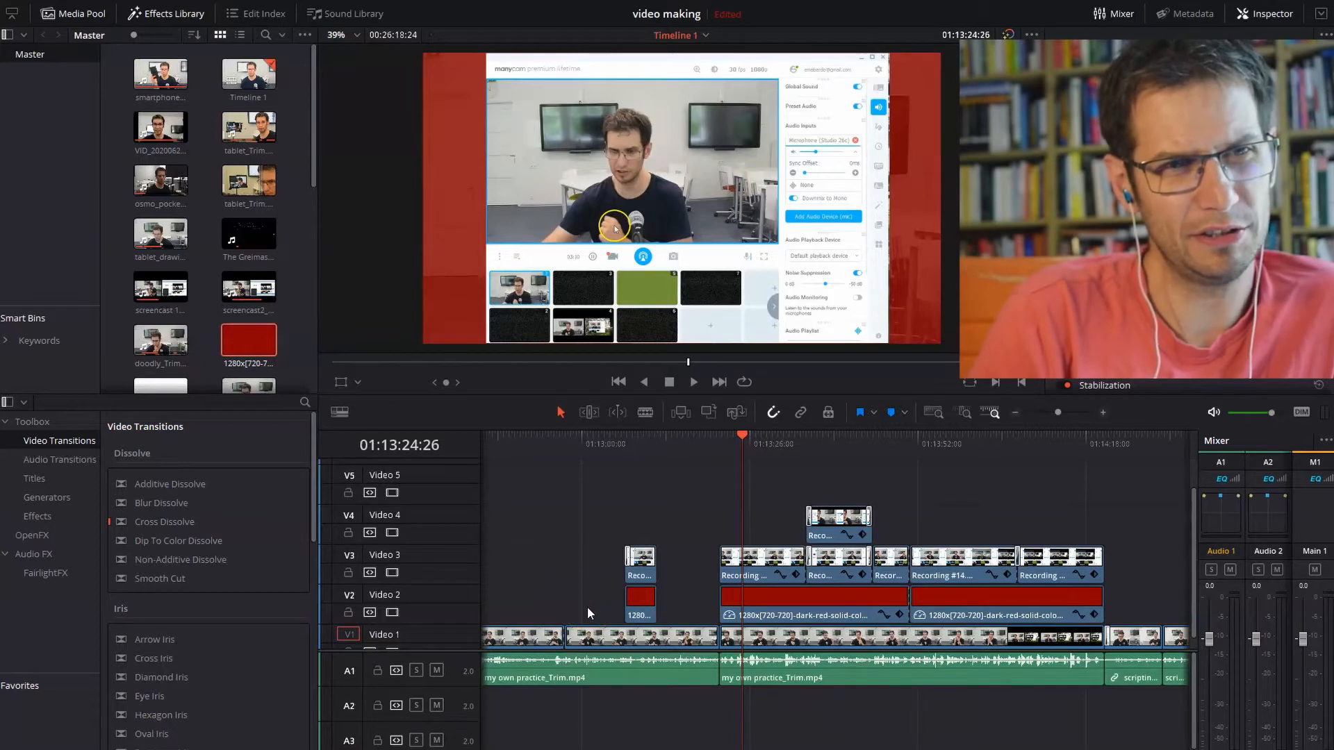
{"action": "left_click", "coordinate": [611, 597]}
{"action": "left_click", "coordinate": [664, 421]}
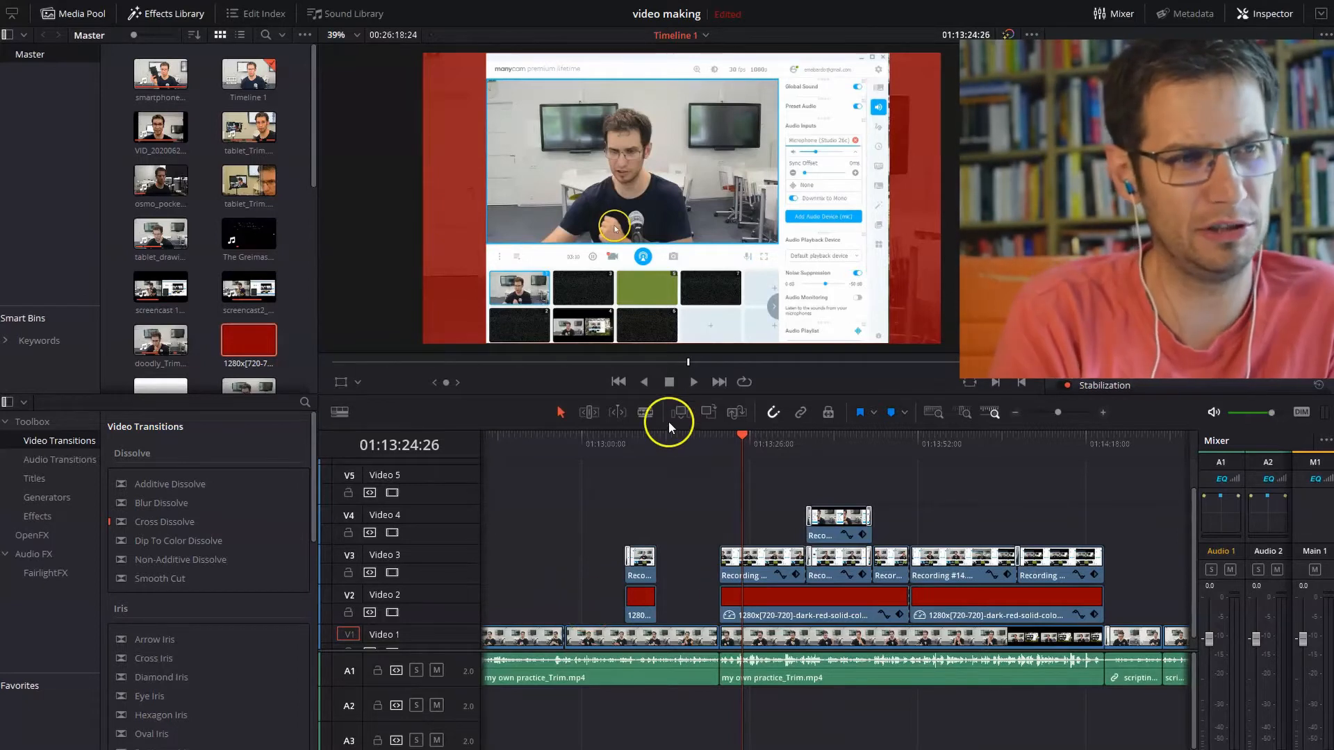
{"action": "left_click", "coordinate": [672, 542]}
{"action": "left_click", "coordinate": [698, 531]}
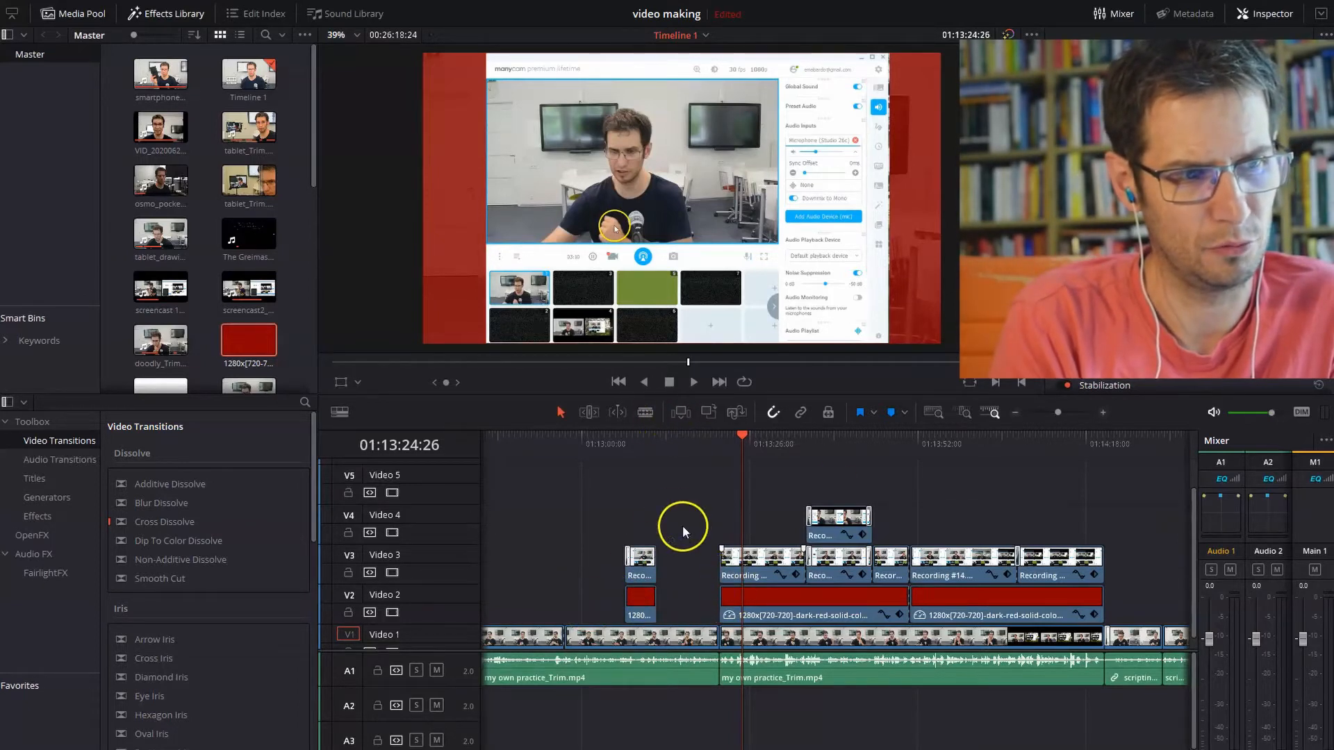
Skim the stacked clips with the Blade tool, move the playhead to about 01:13:25, and switch back to the Selection tool
{"action": "left_click", "coordinate": [645, 414]}
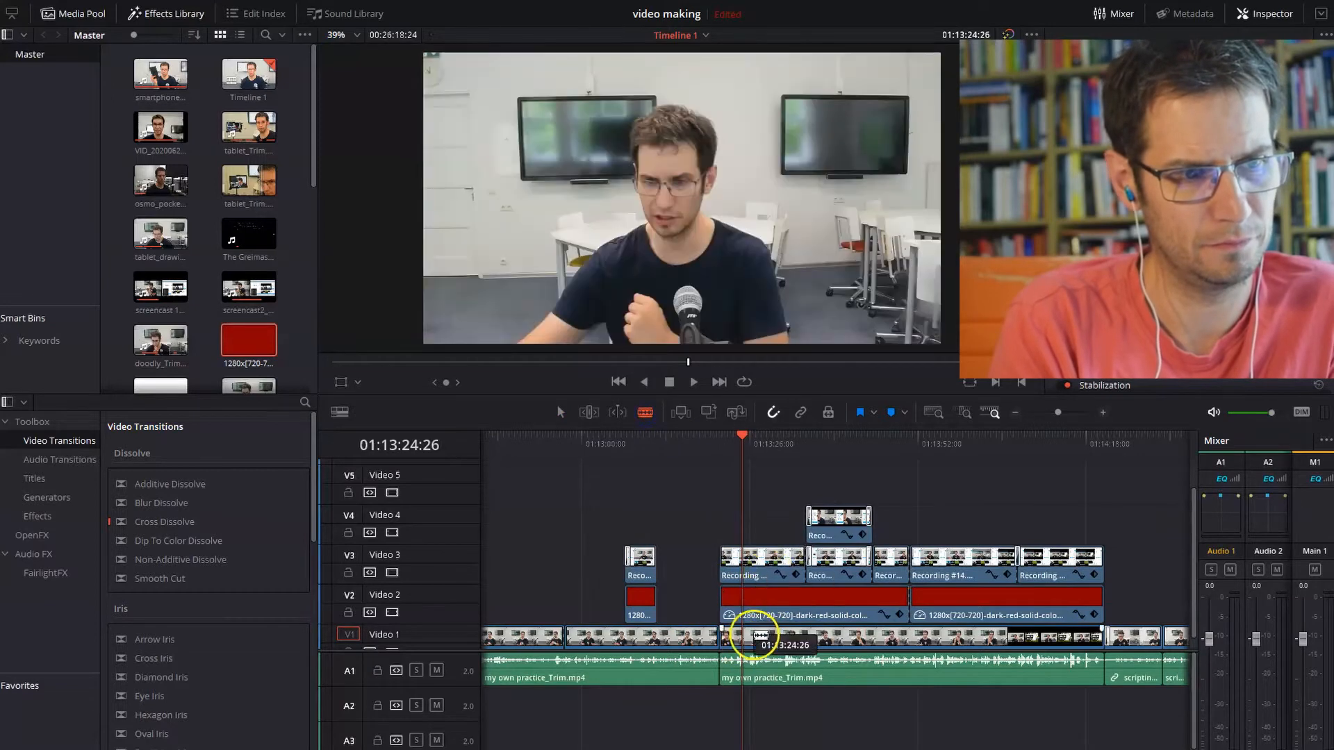
{"action": "left_click", "coordinate": [771, 638]}
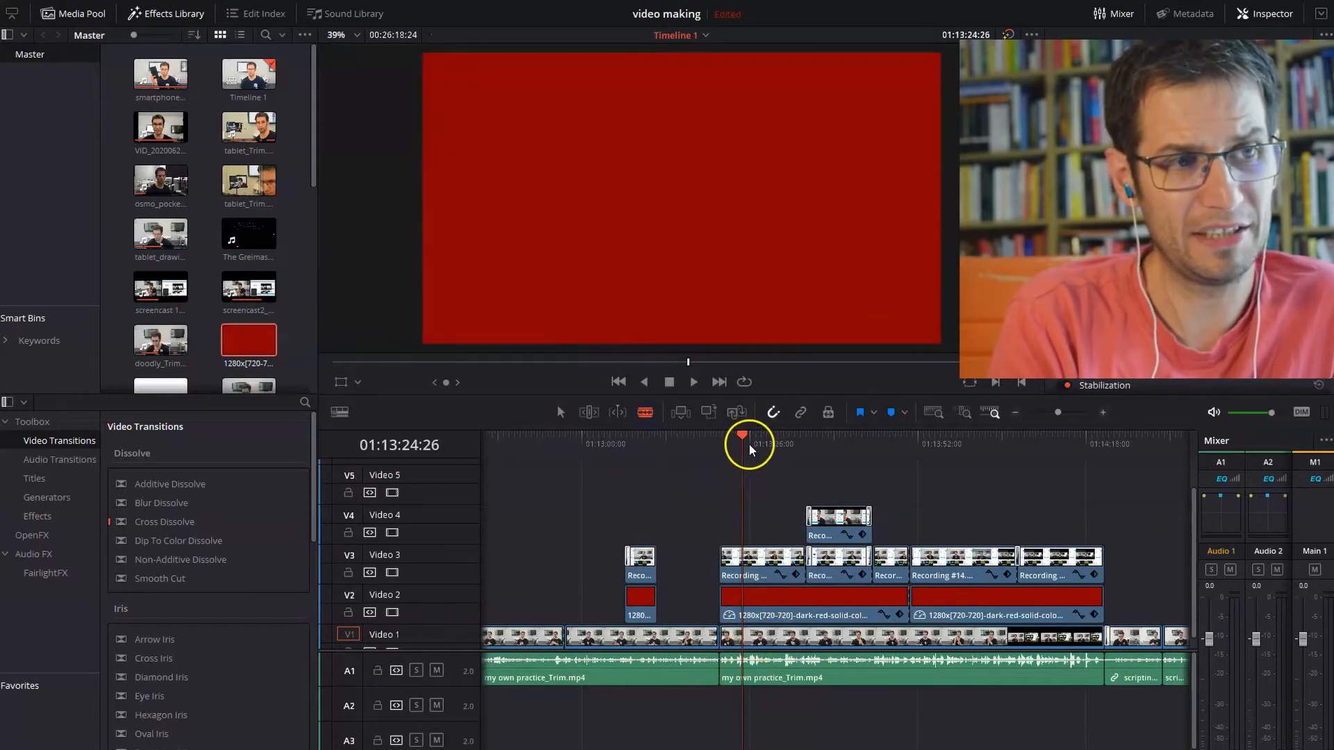
{"action": "left_click", "coordinate": [750, 447]}
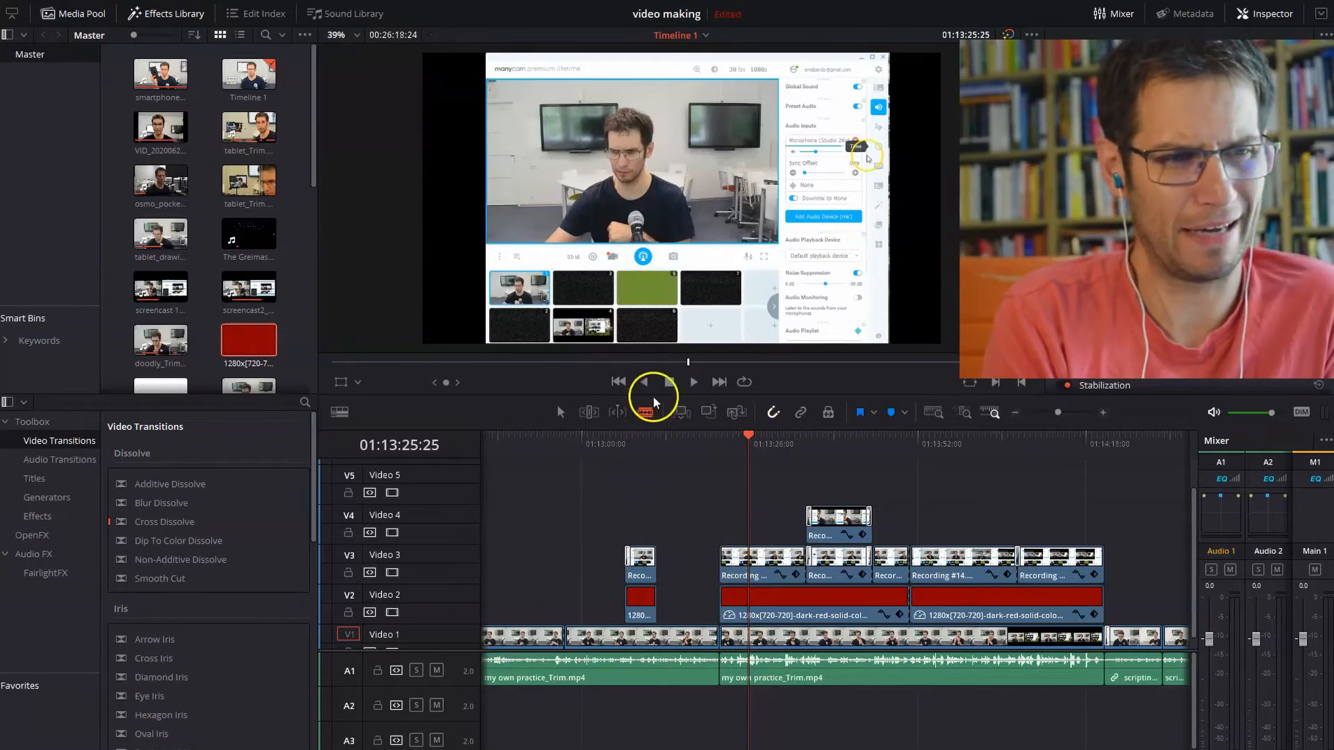
{"action": "left_click", "coordinate": [669, 382]}
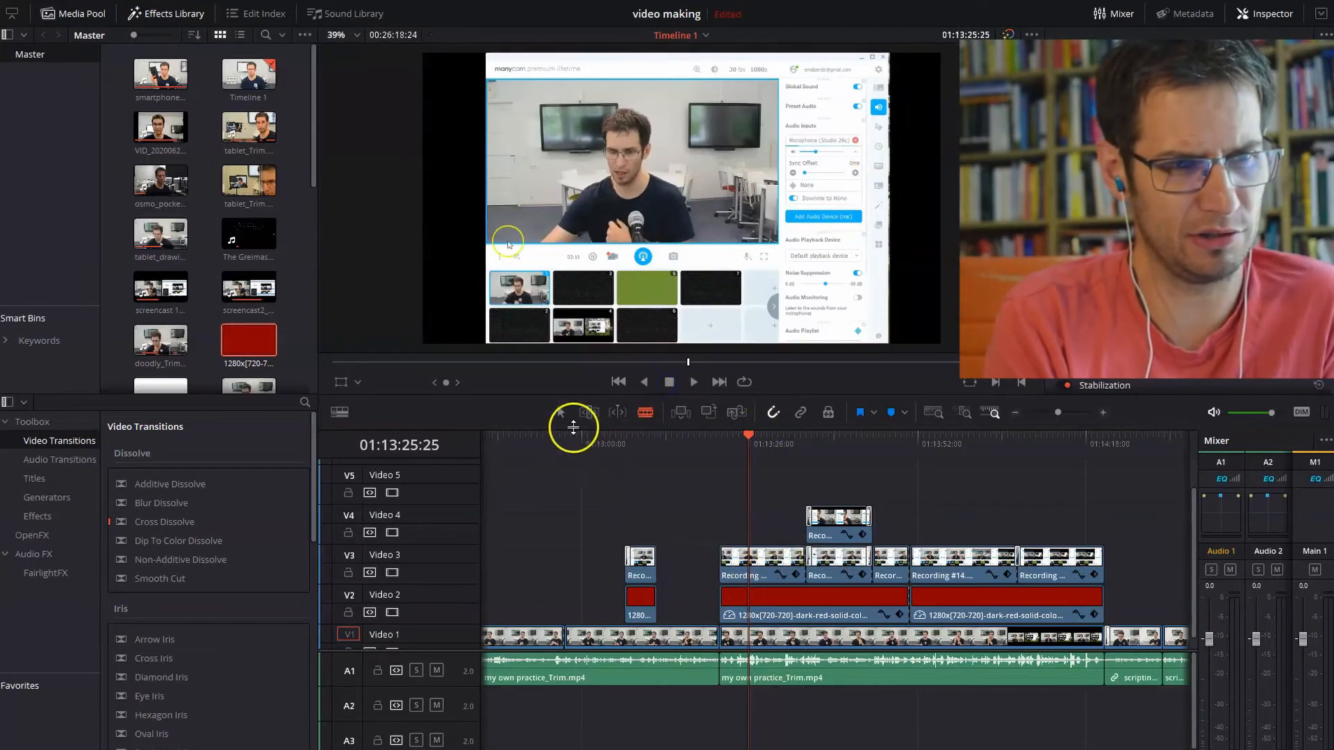
{"action": "left_click", "coordinate": [560, 413]}
{"action": "left_click", "coordinate": [743, 438]}
{"action": "key", "text": "space"}
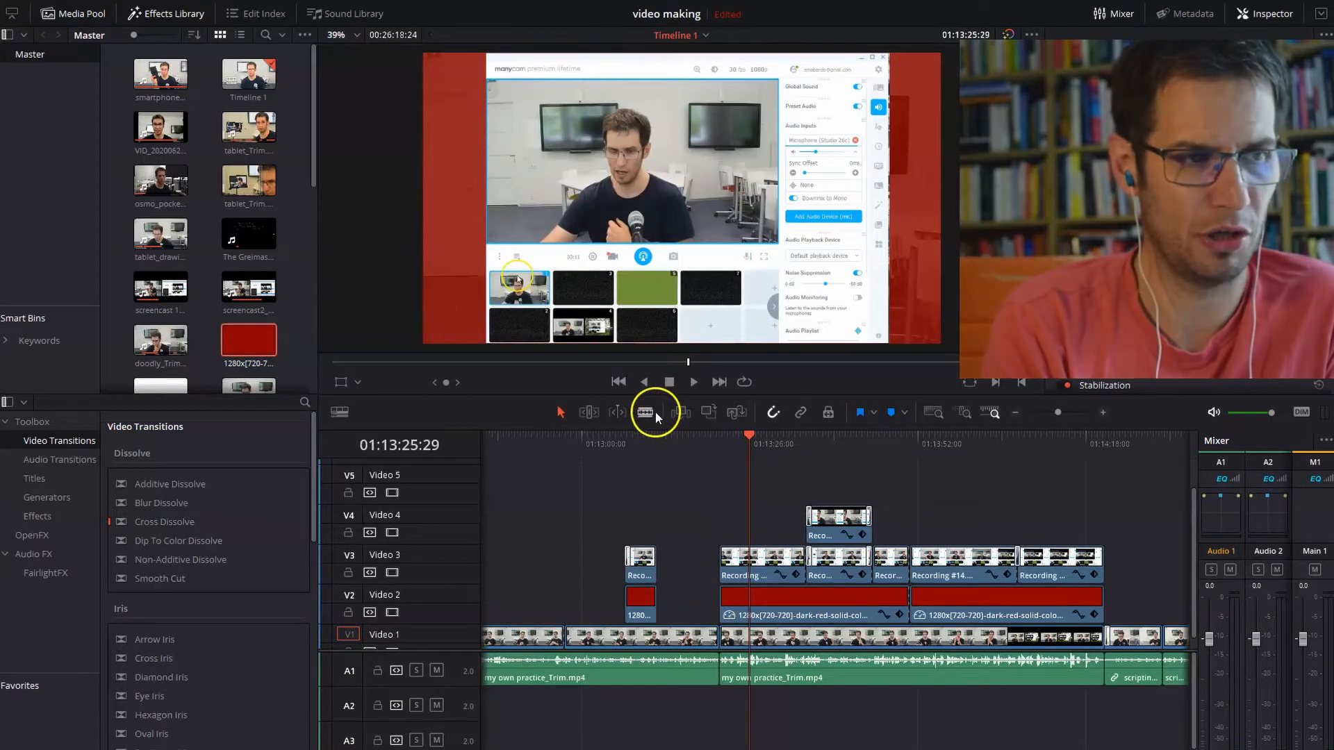
Use the transform handles to shrink the recording clip on Video 3 to about half size and move it to the frame's upper left
{"action": "left_click", "coordinate": [651, 412]}
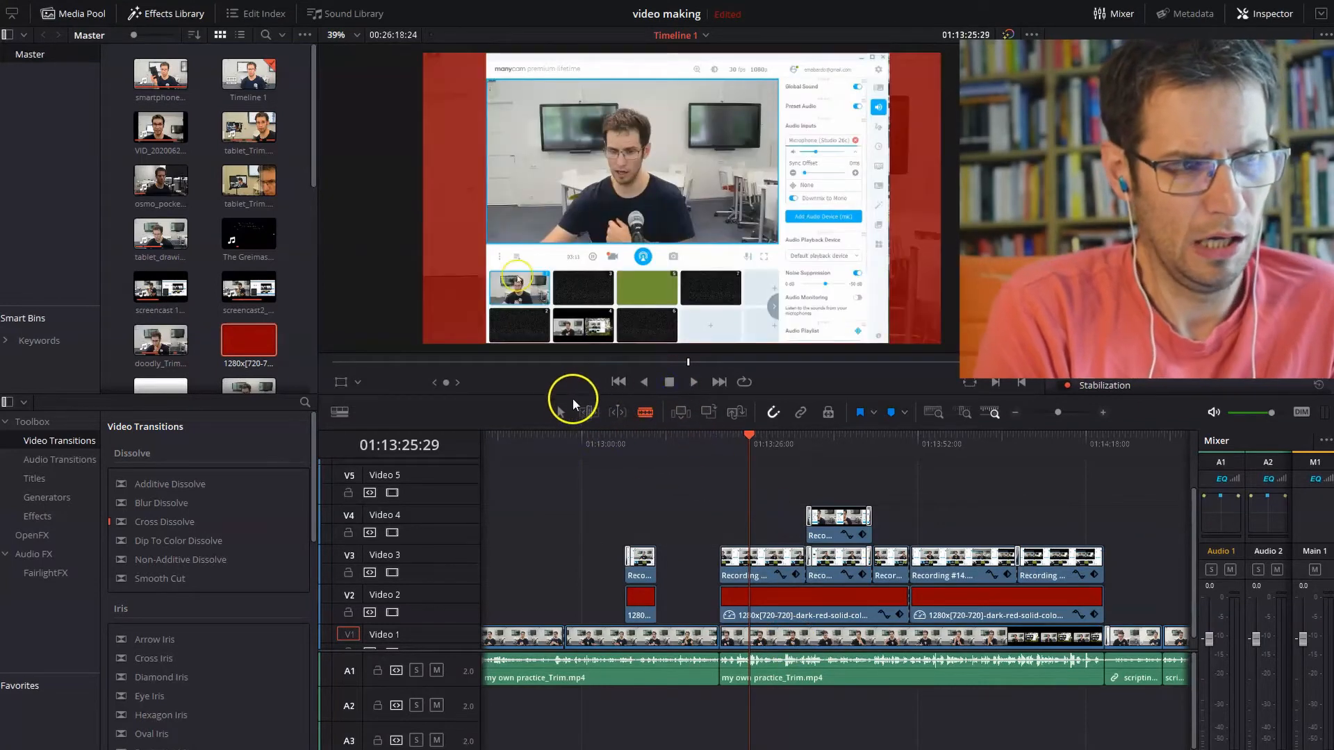
{"action": "left_click", "coordinate": [762, 562]}
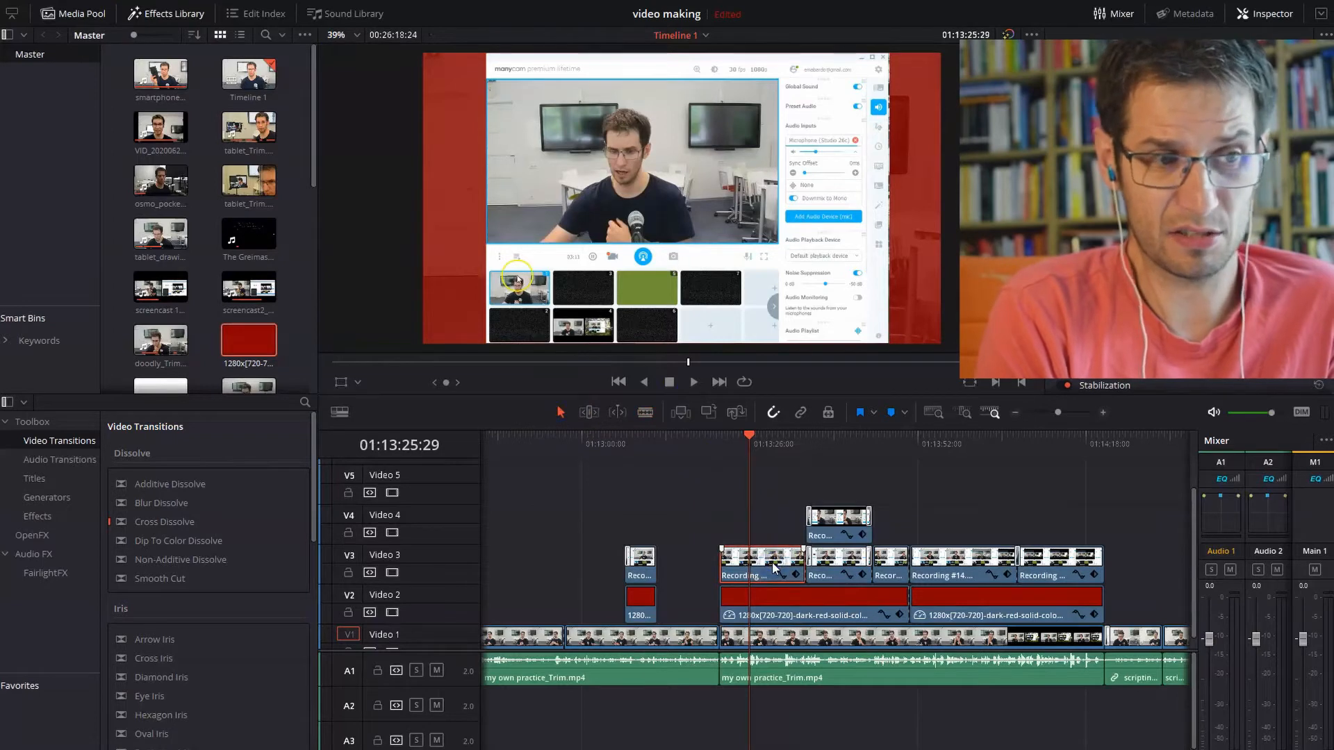
{"action": "left_click", "coordinate": [340, 383]}
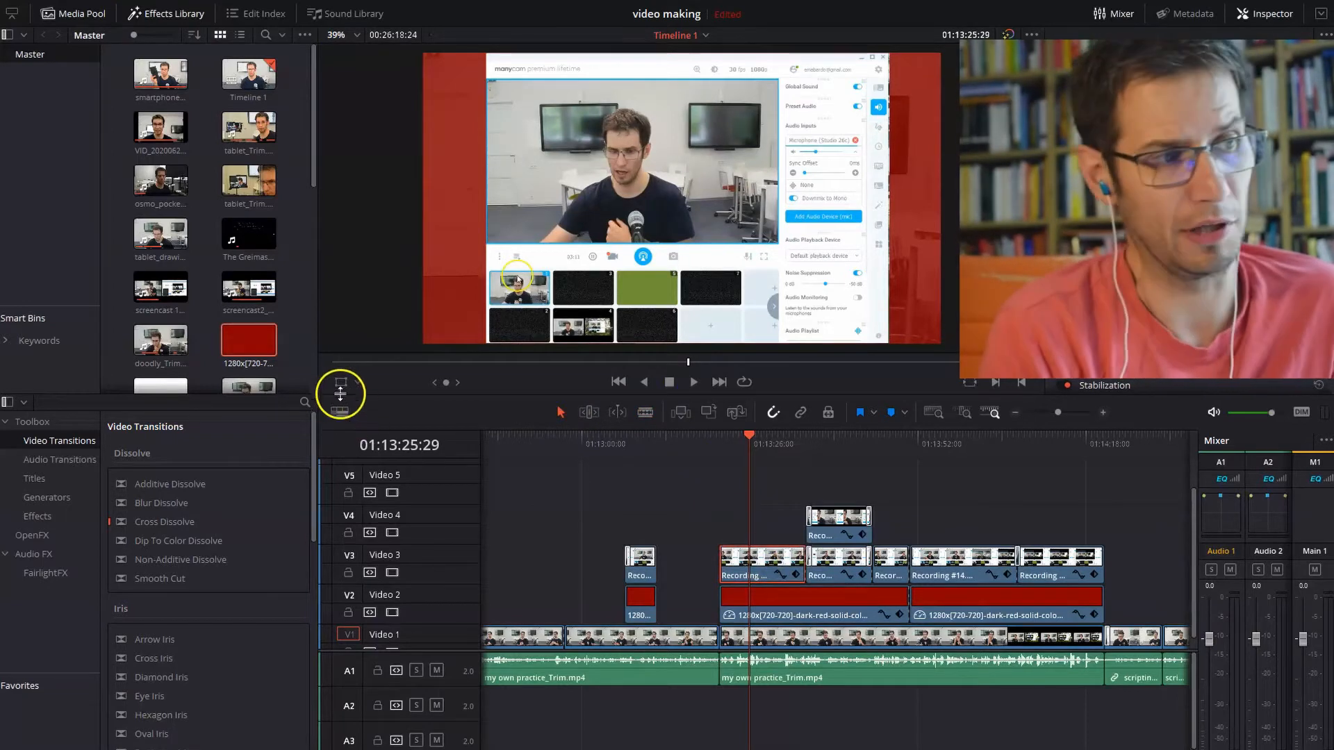
{"action": "left_click", "coordinate": [748, 122]}
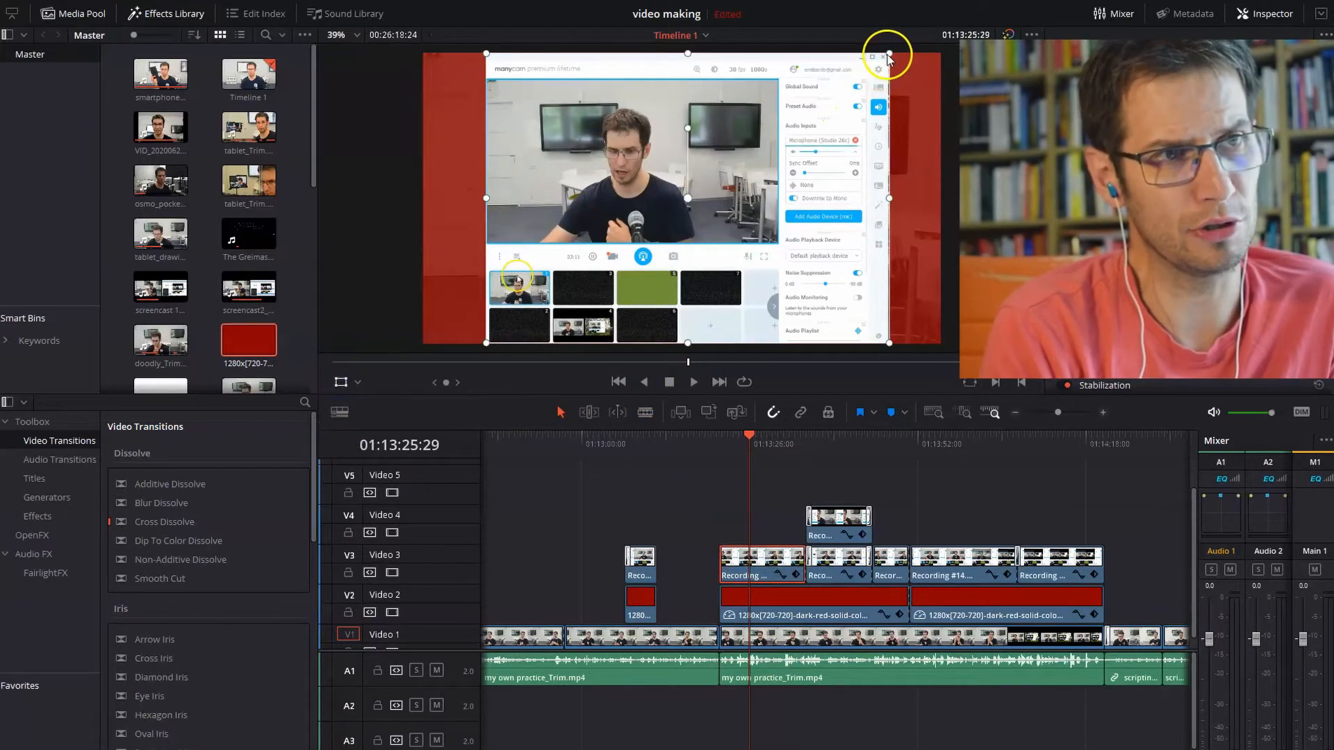
{"action": "left_click_drag", "start_coordinate": [890, 53], "coordinate": [817, 121]}
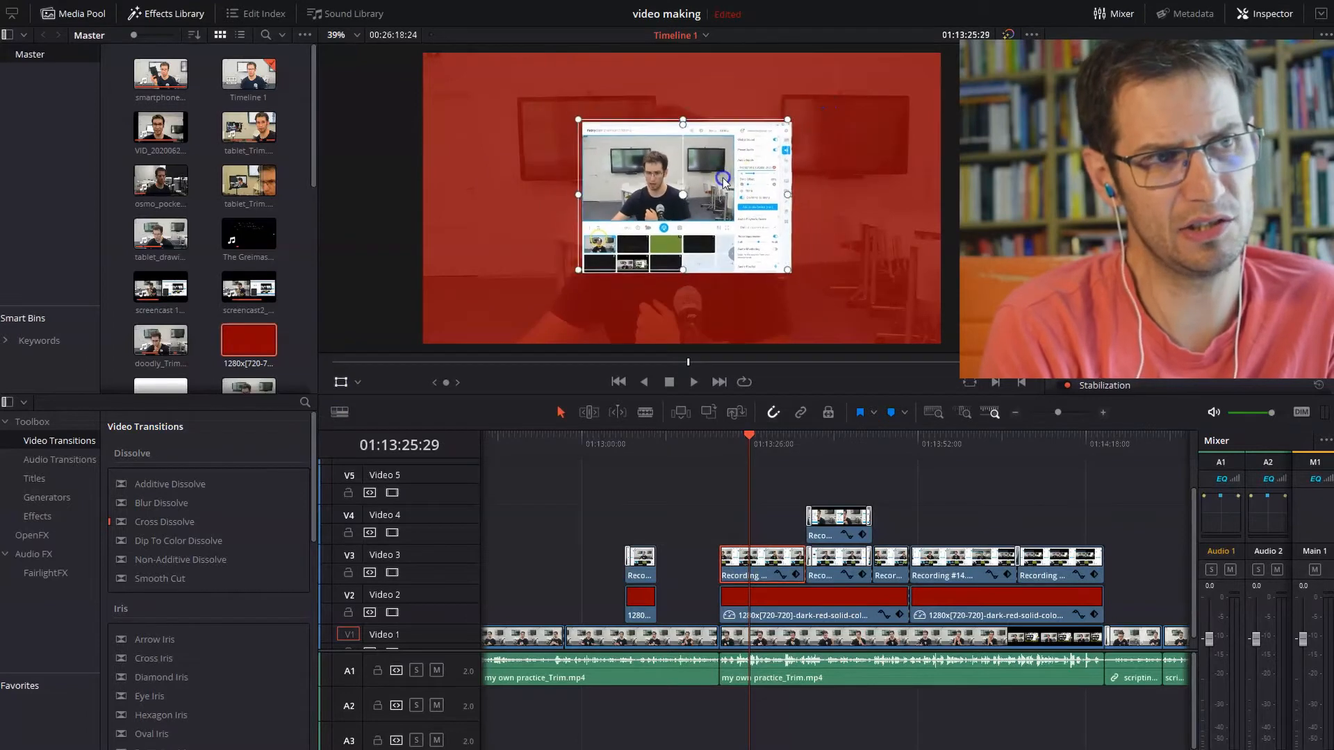
{"action": "left_click_drag", "start_coordinate": [733, 188], "coordinate": [598, 154]}
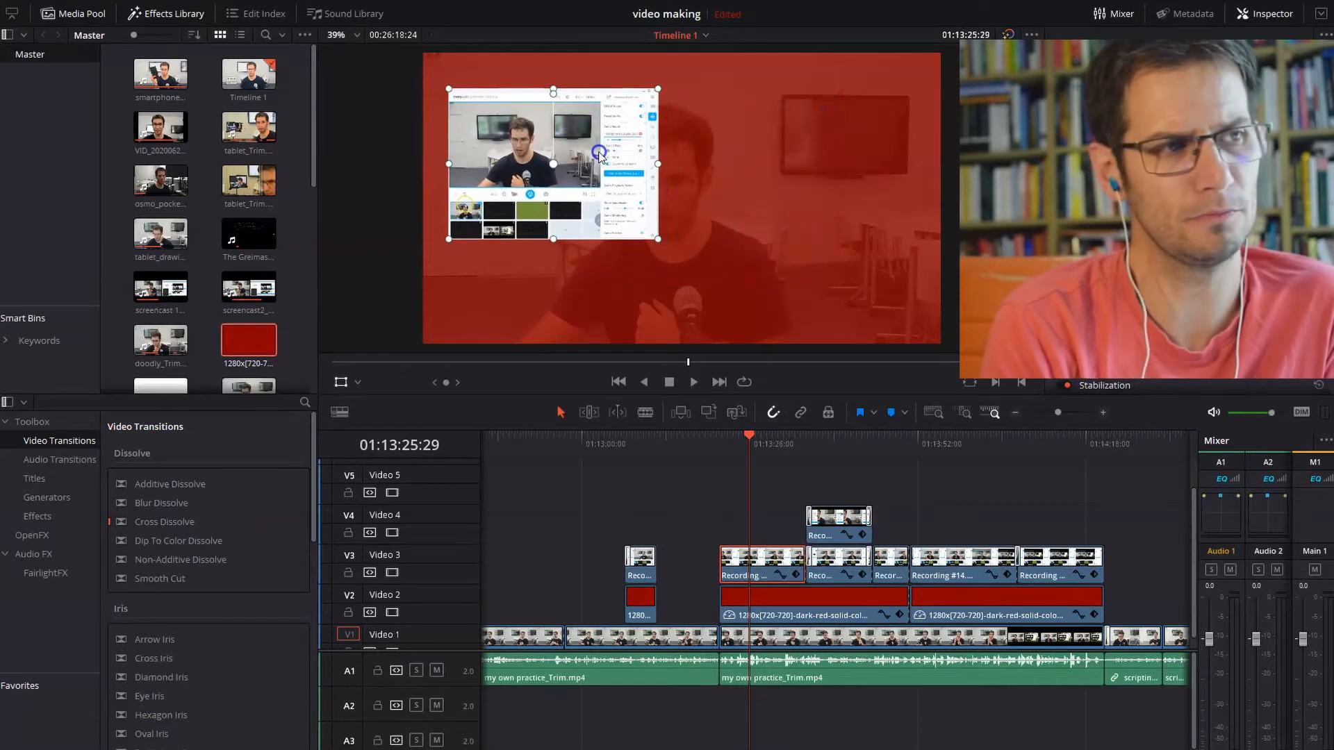
Undo the last move of the Video 3 recording and delete the red clip beneath it on Video 2
{"action": "left_click", "coordinate": [800, 605]}
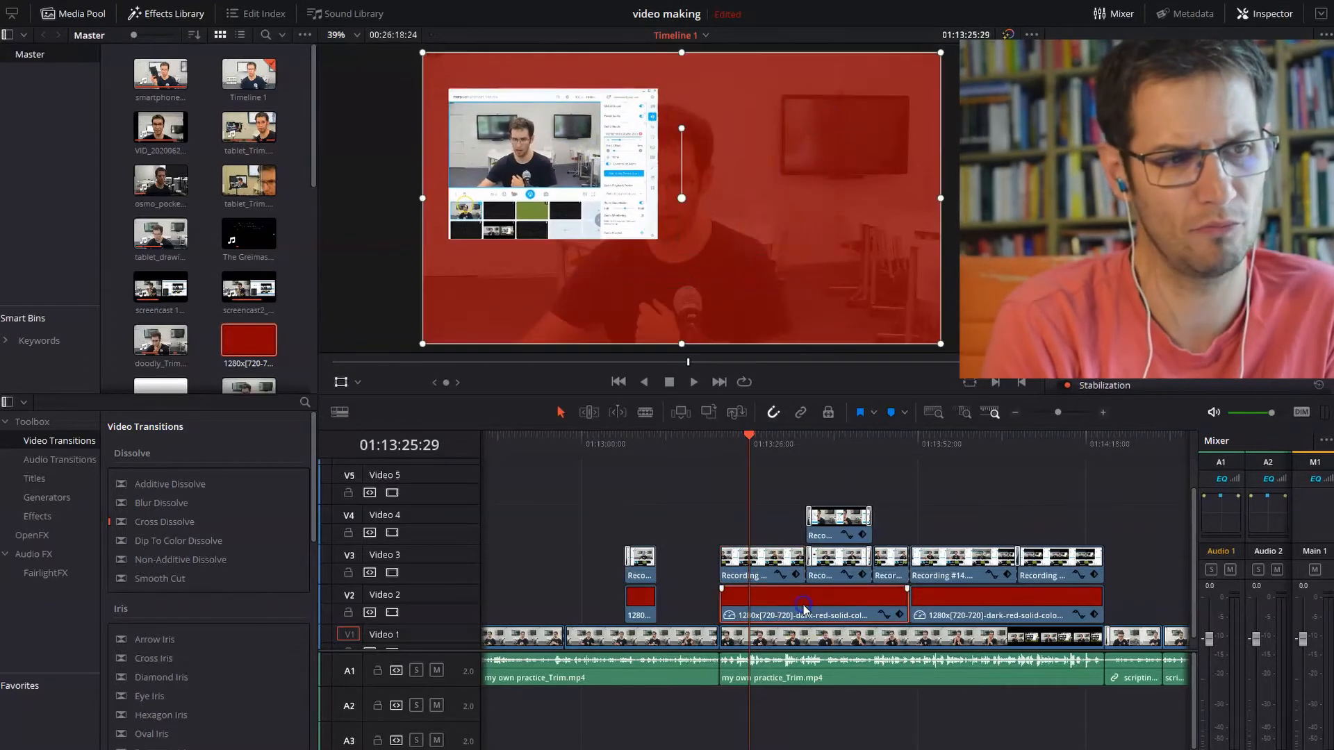
{"action": "key", "text": "ctrl+z"}
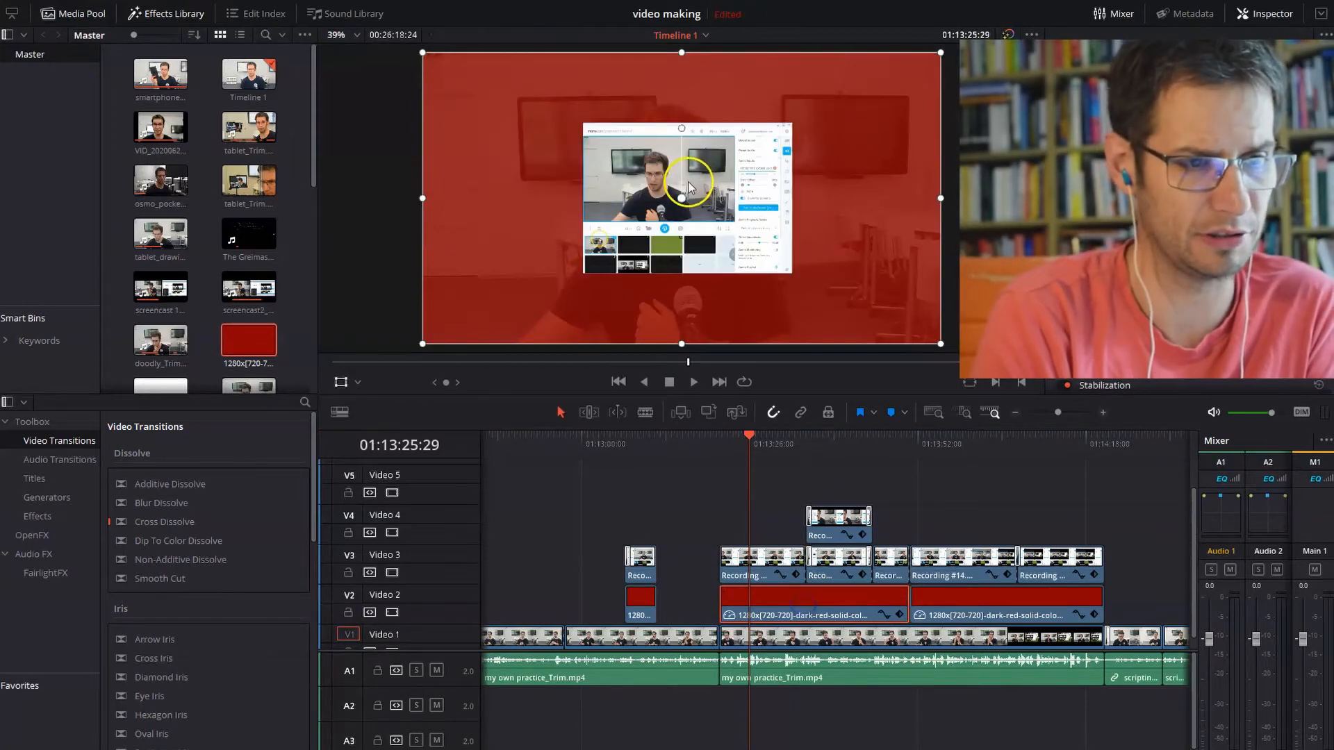
{"action": "left_click", "coordinate": [805, 603]}
{"action": "key", "text": "Delete"}
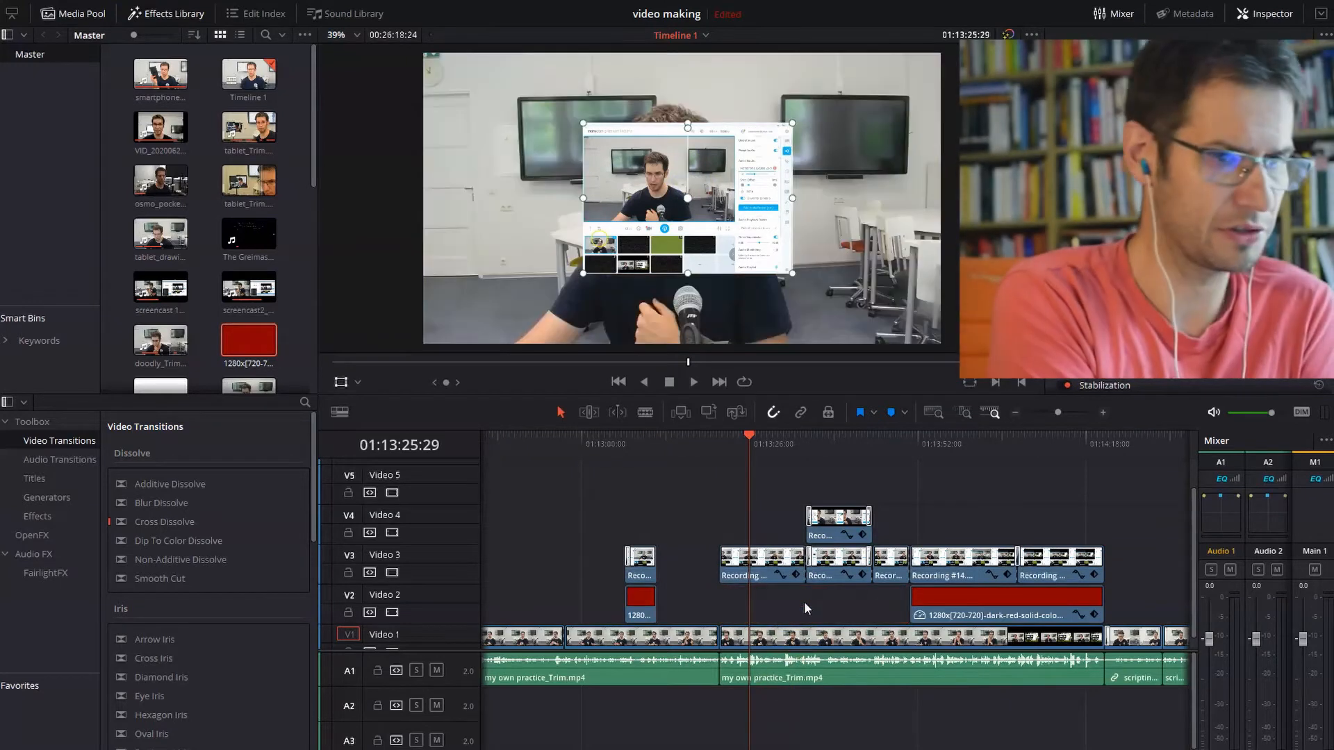
Place the Video 3 recording on the frame's left side and the Video 1 clip, shrunk to 0.505 zoom, beside it on the right
{"action": "left_click_drag", "start_coordinate": [733, 251], "coordinate": [578, 242]}
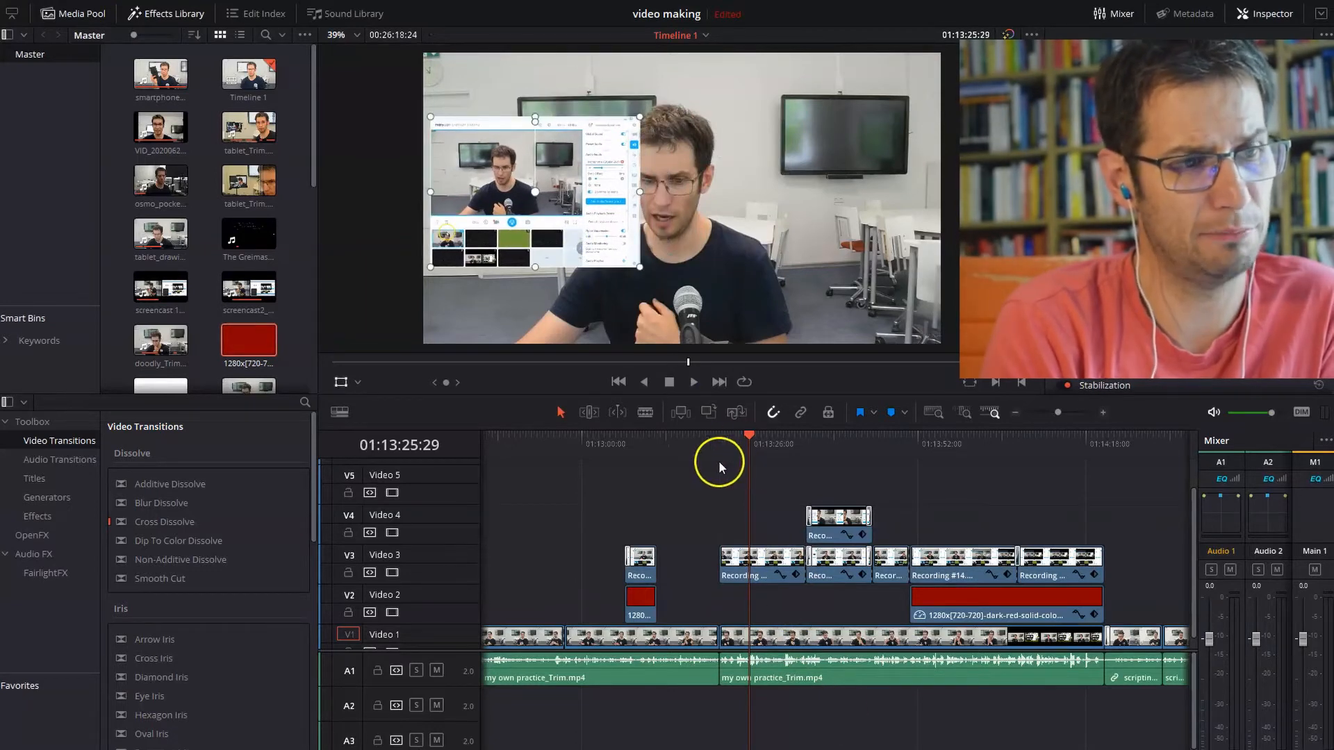
{"action": "left_click", "coordinate": [820, 639]}
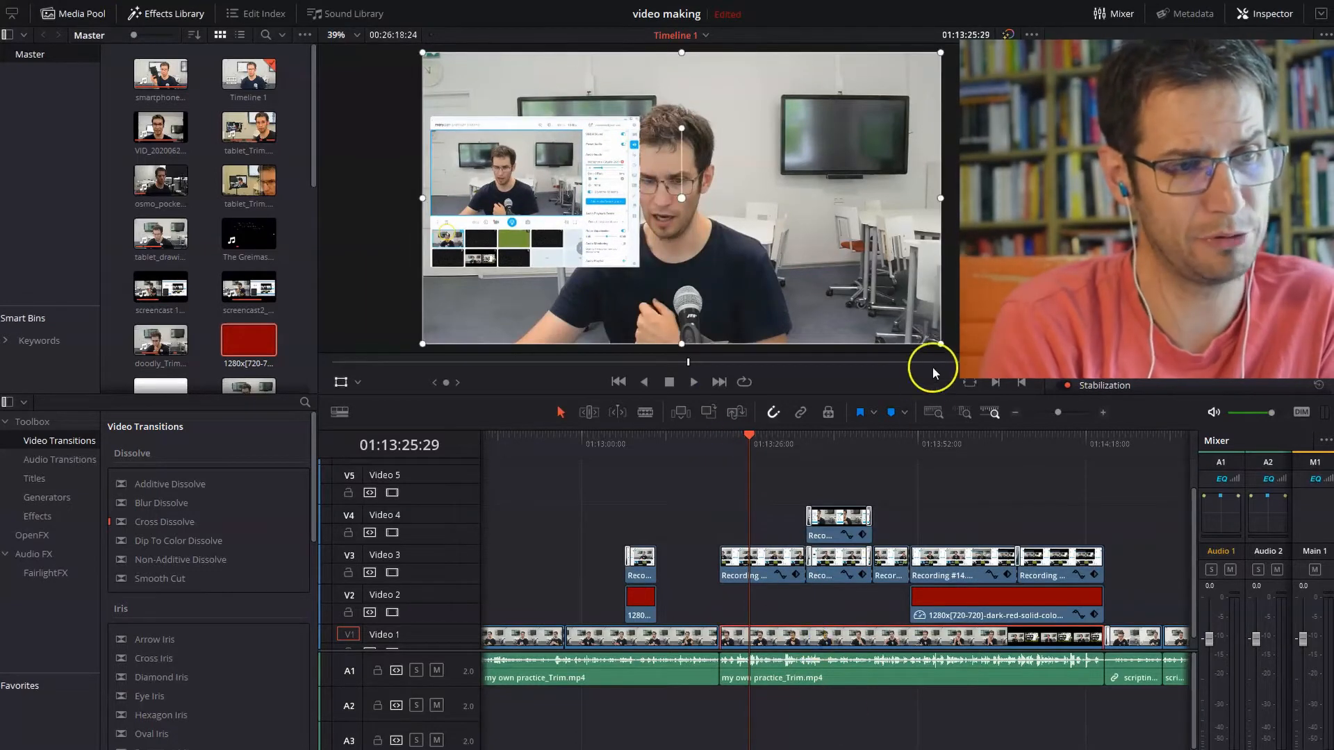
{"action": "left_click_drag", "start_coordinate": [941, 345], "coordinate": [842, 270]}
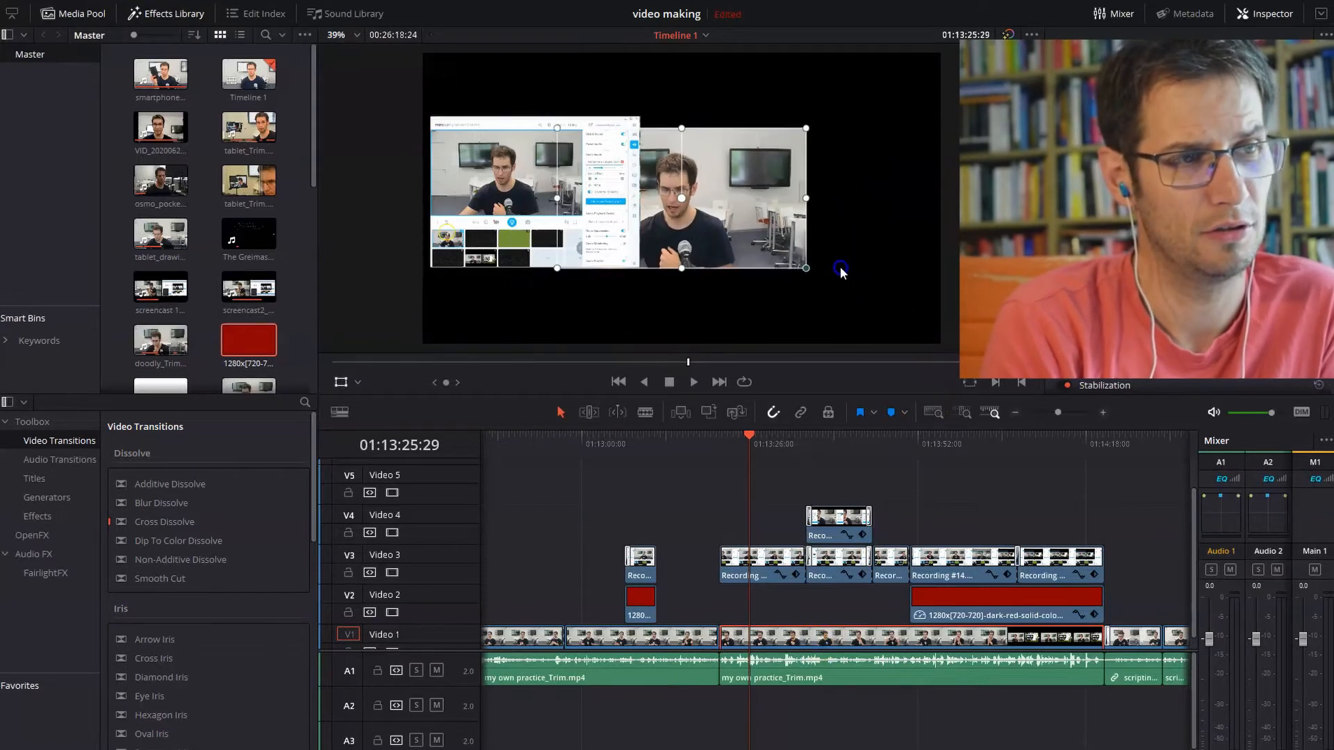
{"action": "left_click_drag", "start_coordinate": [765, 238], "coordinate": [920, 263]}
{"action": "left_click", "coordinate": [864, 236]}
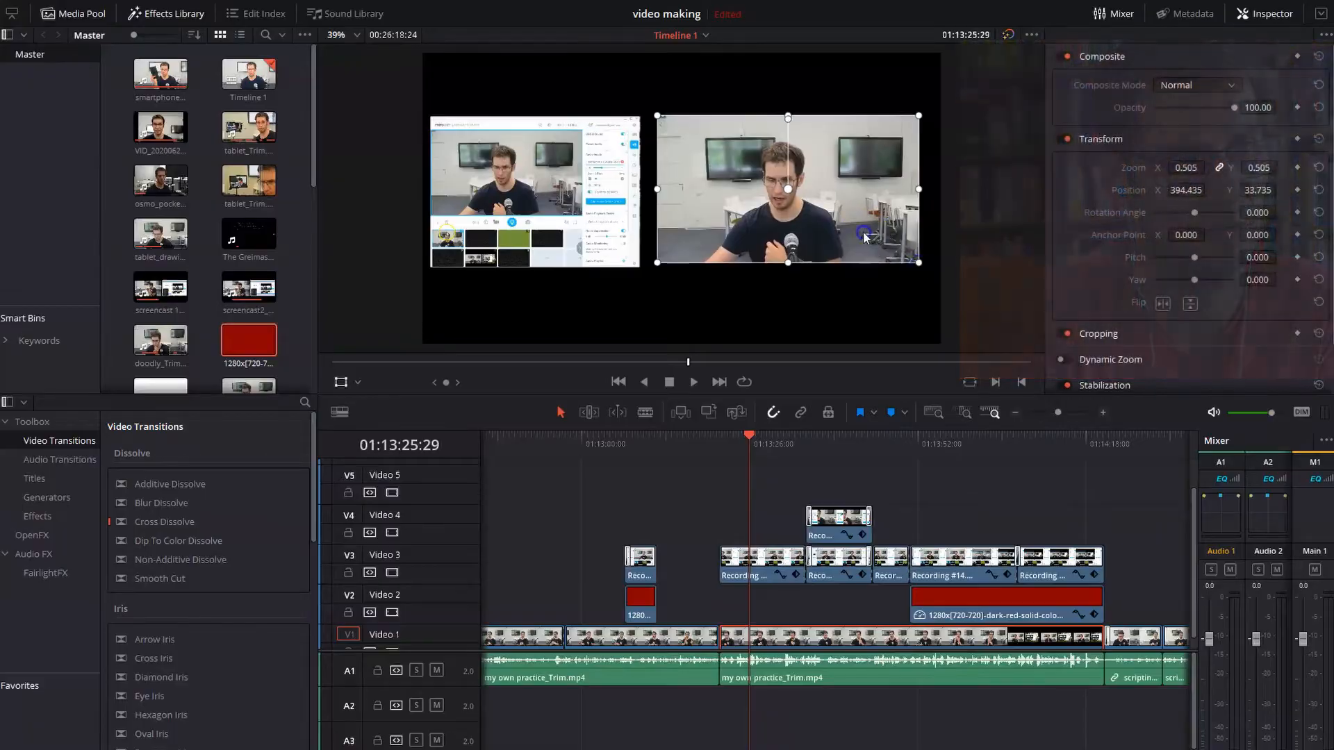
{"action": "left_click_drag", "start_coordinate": [590, 201], "coordinate": [591, 202]}
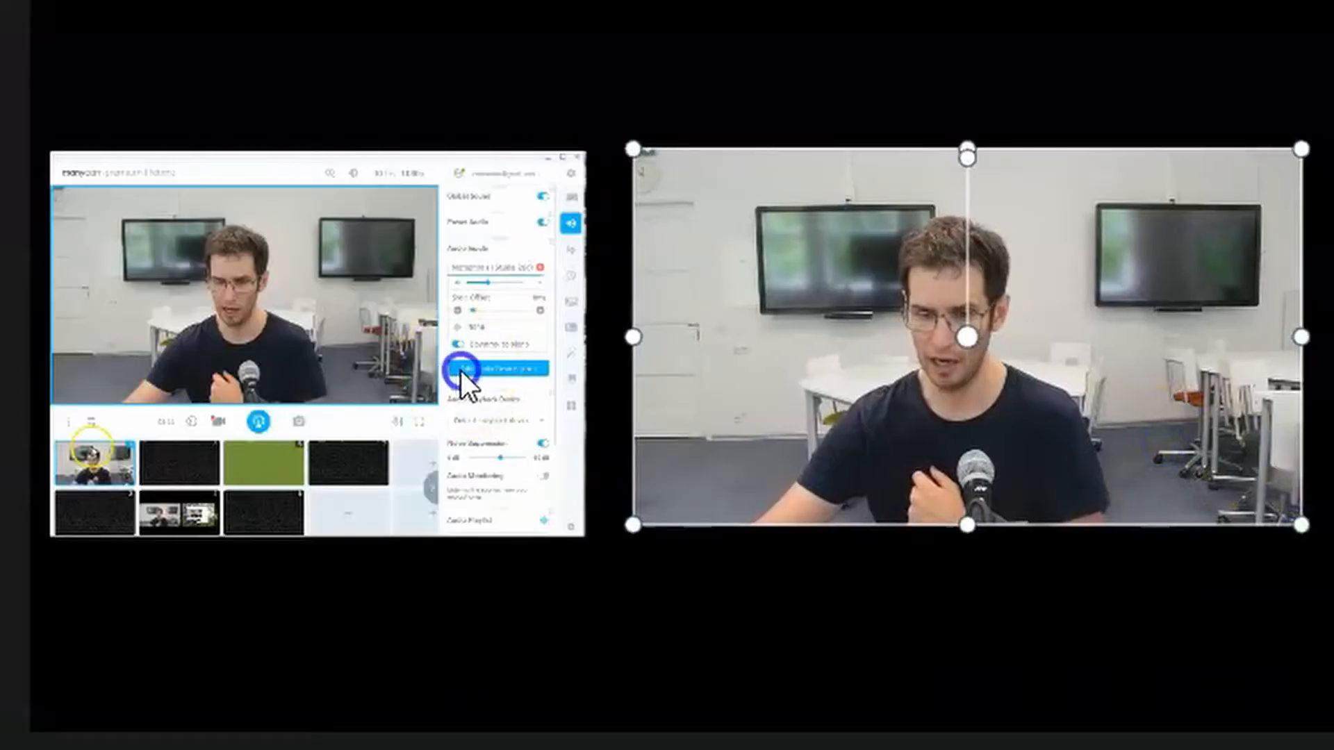
{"action": "left_click", "coordinate": [461, 370]}
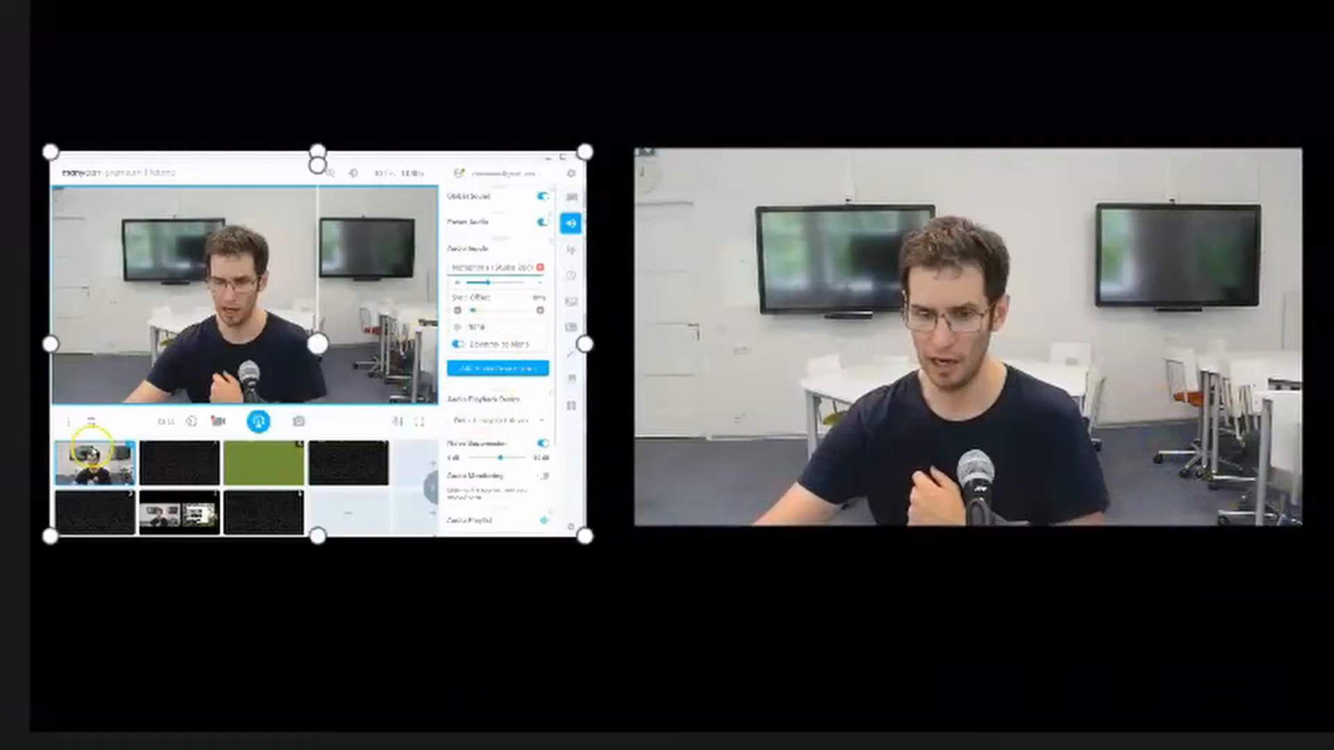
{"action": "left_click_drag", "start_coordinate": [395, 429], "coordinate": [402, 430]}
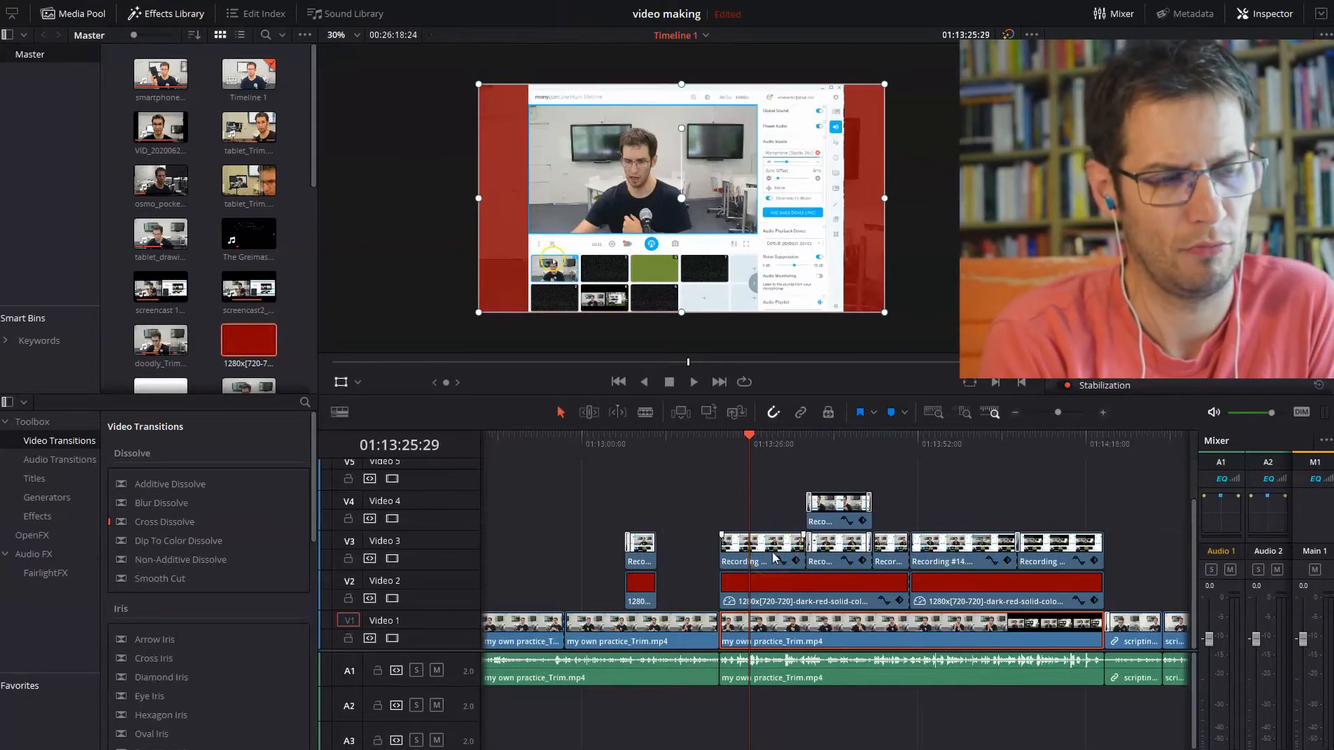
Enlarge the first recording of the stacked group on Video 3 until it covers the red background and fills the frame
{"action": "left_click", "coordinate": [645, 412]}
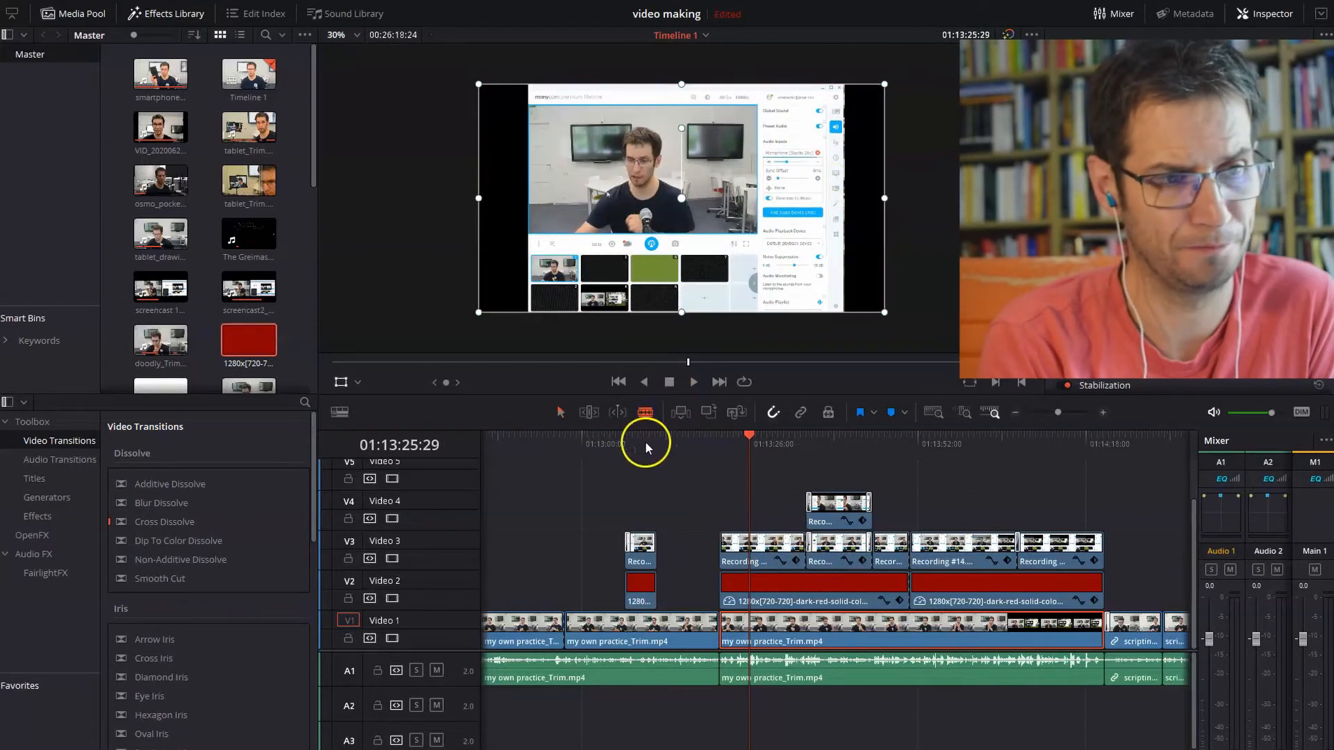
{"action": "left_click", "coordinate": [559, 411]}
{"action": "left_click", "coordinate": [772, 553]}
{"action": "left_click_drag", "start_coordinate": [528, 313], "coordinate": [450, 365]}
{"action": "left_click_drag", "start_coordinate": [781, 167], "coordinate": [778, 174]}
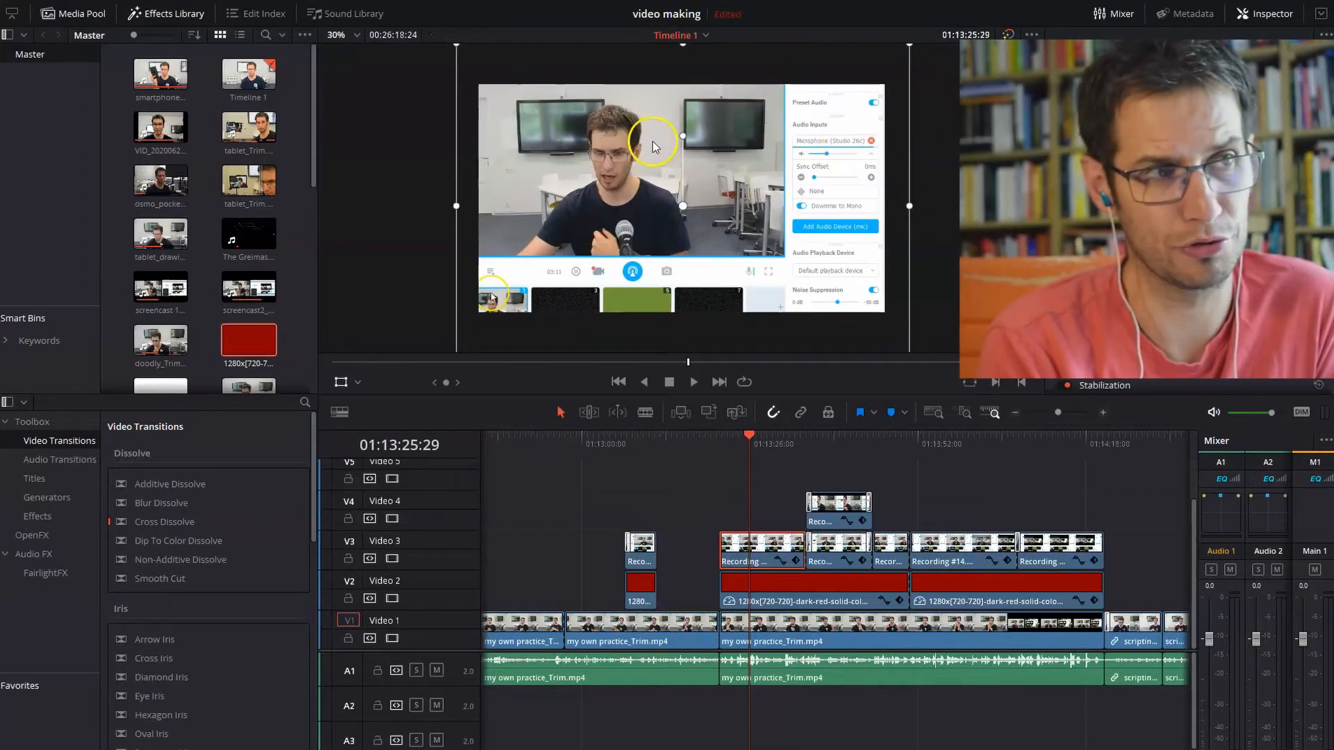
Skim the Video 1 clip under the recordings with the Blade tool and move that clip up to Video 5 with the Selection tool
{"action": "left_click", "coordinate": [801, 631]}
{"action": "left_click", "coordinate": [645, 412]}
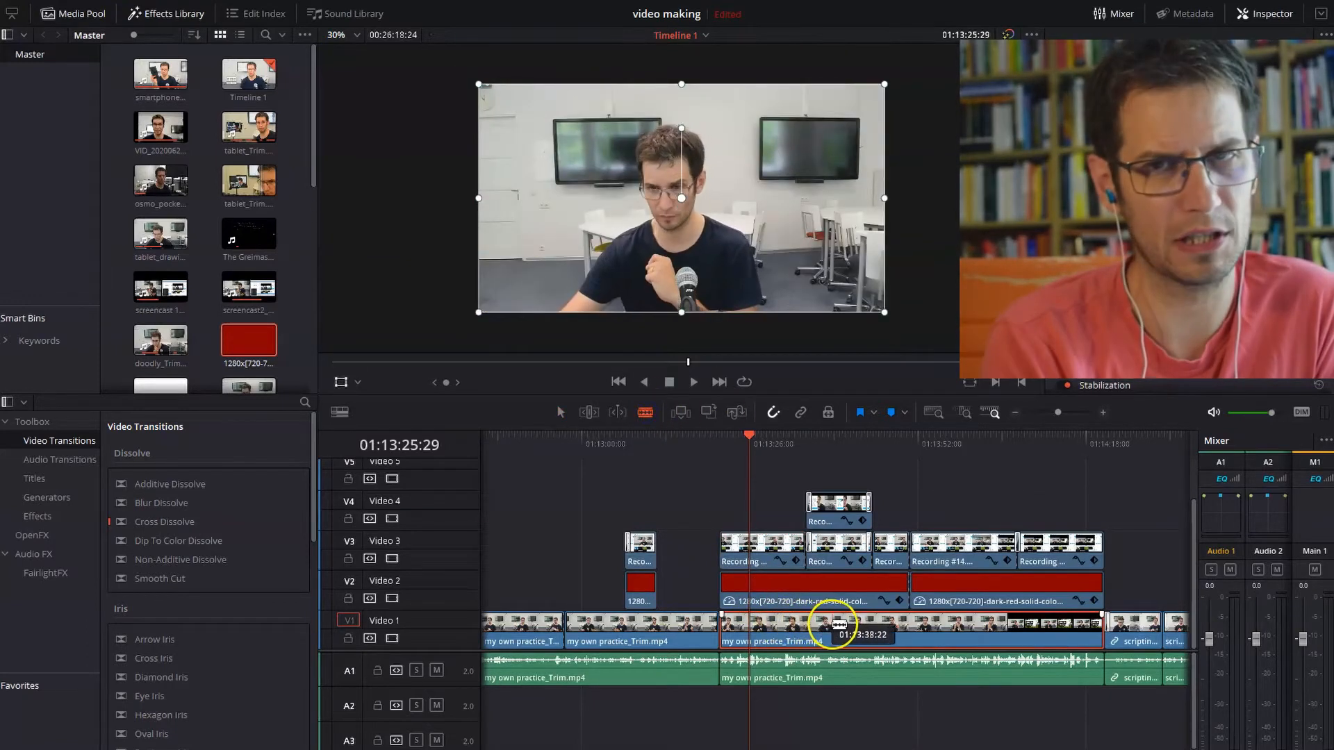
{"action": "left_click", "coordinate": [667, 382]}
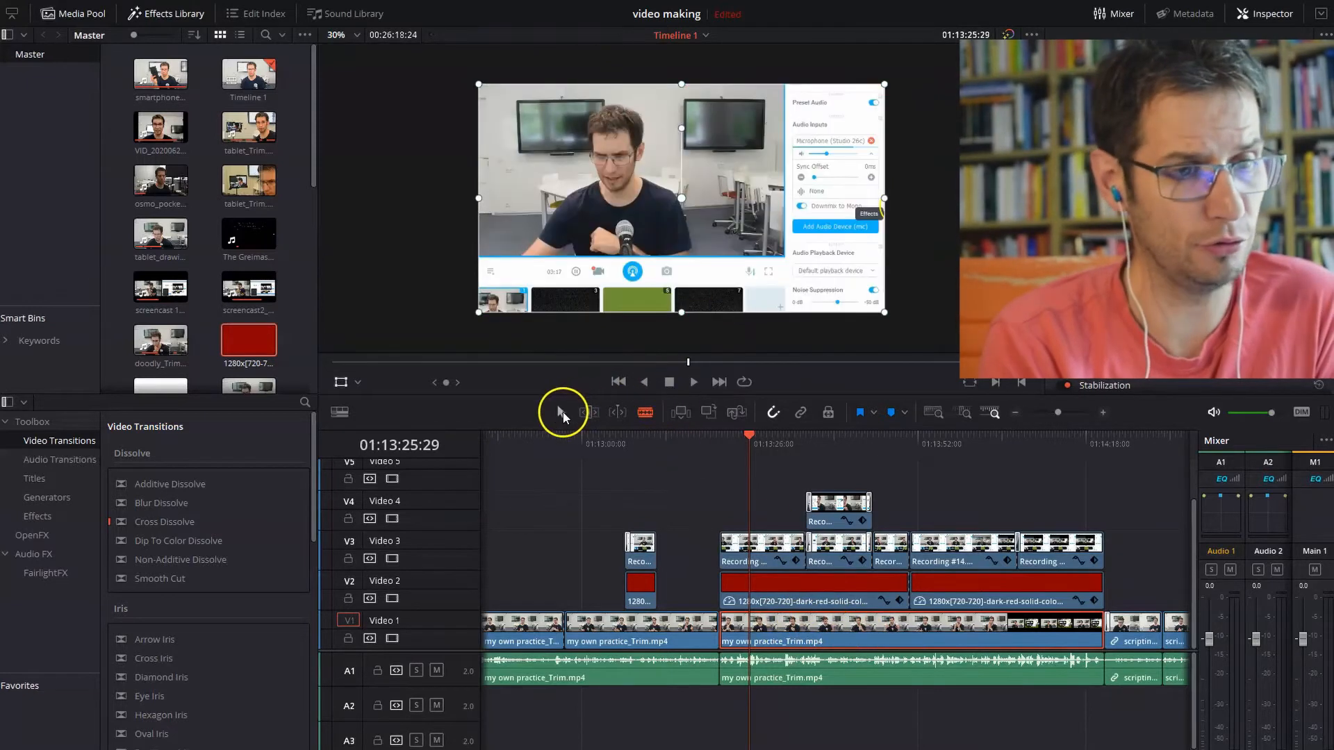
{"action": "left_click", "coordinate": [560, 412]}
{"action": "left_click_drag", "start_coordinate": [833, 620], "coordinate": [832, 523]}
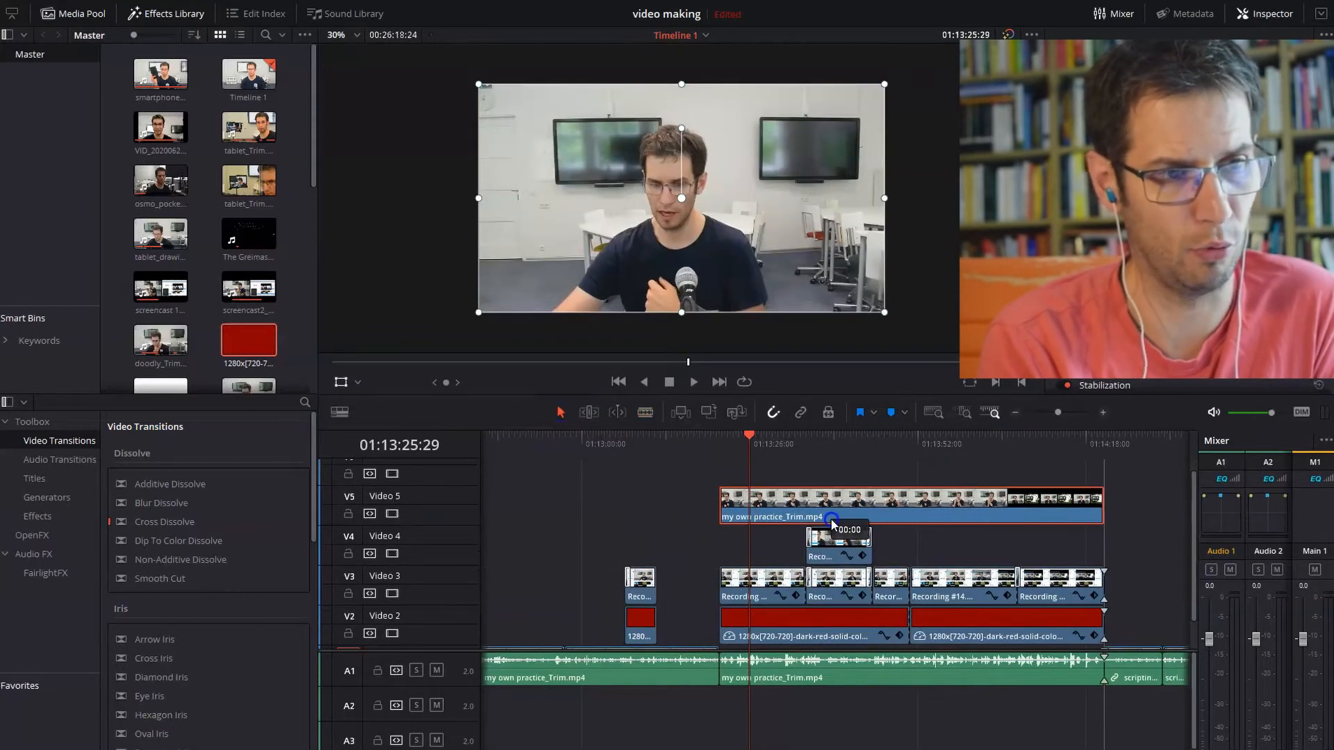
Shrink the my own practice_Trim.mp4 clip on Video 5 to a small overlay and reposition it over the recording
{"action": "left_click_drag", "start_coordinate": [479, 314], "coordinate": [556, 255]}
{"action": "left_click_drag", "start_coordinate": [778, 251], "coordinate": [723, 214]}
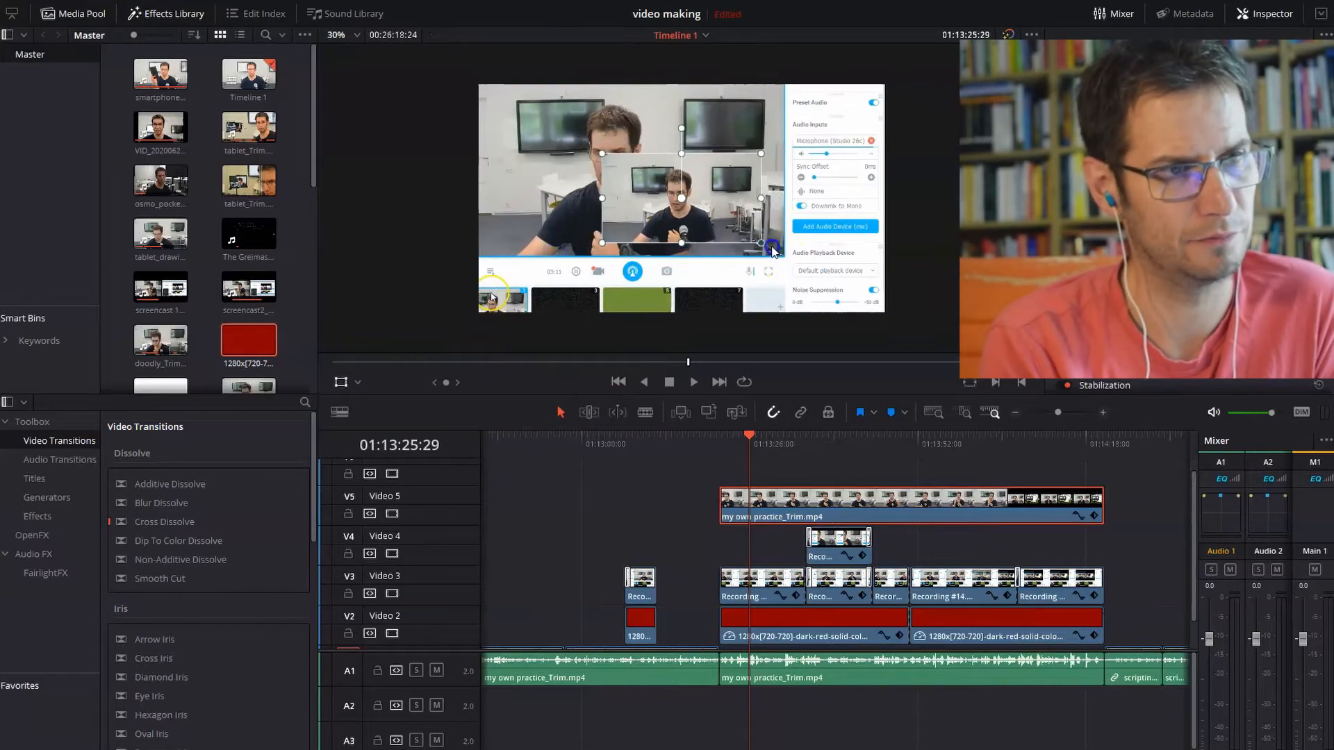
{"action": "left_click_drag", "start_coordinate": [585, 340], "coordinate": [878, 506]}
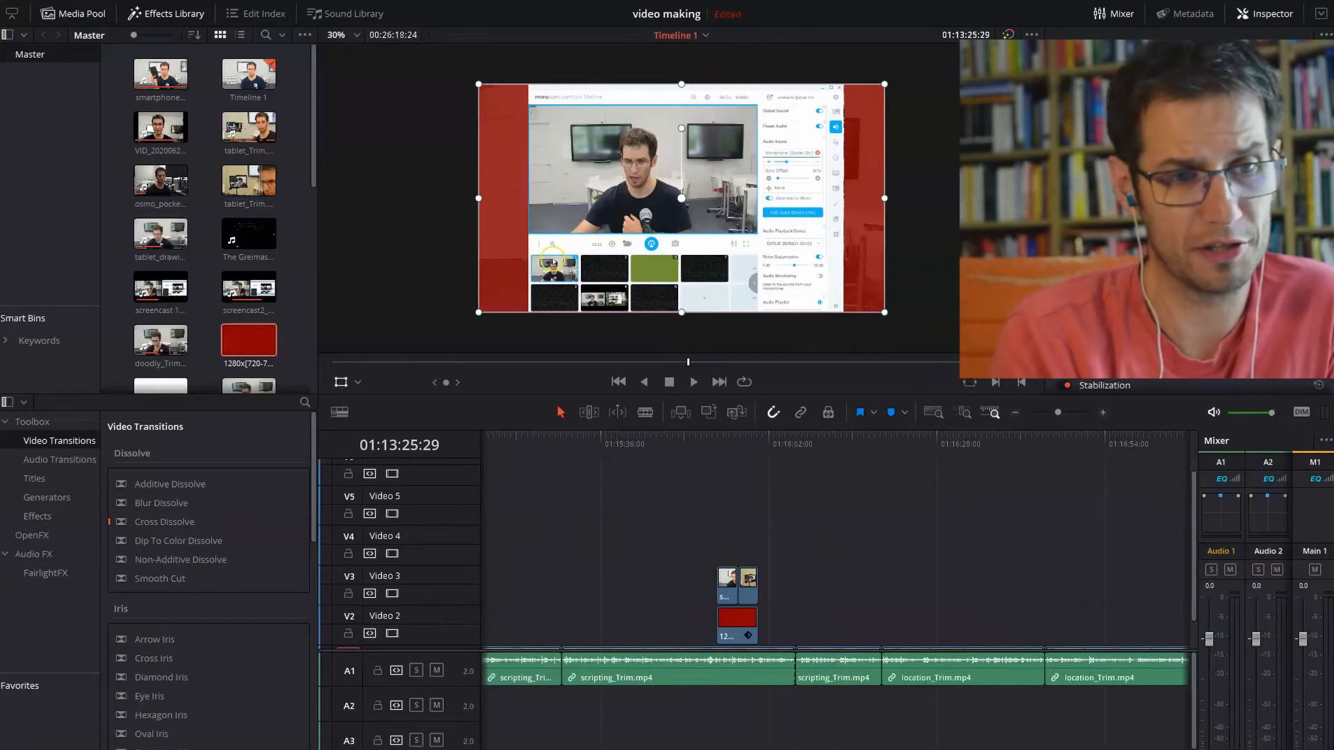
Go to the green-screen section of the timeline and place the playhead at 01:19:57:24 on greenscreen_Trim.mp4
{"action": "left_click", "coordinate": [860, 648]}
{"action": "scroll", "coordinate": [860, 648], "scroll_direction": "down", "scroll_amount": 2}
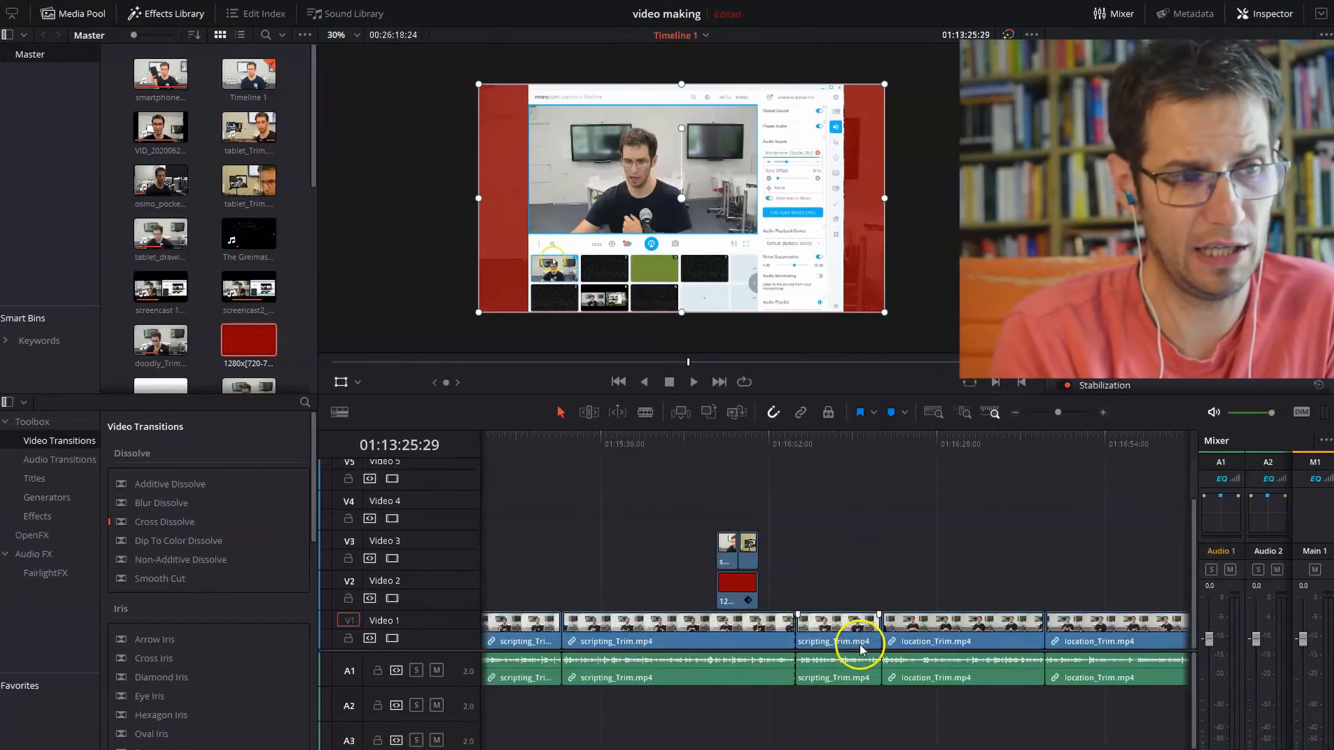
{"action": "scroll", "coordinate": [900, 744], "scroll_direction": "right", "scroll_amount": 15}
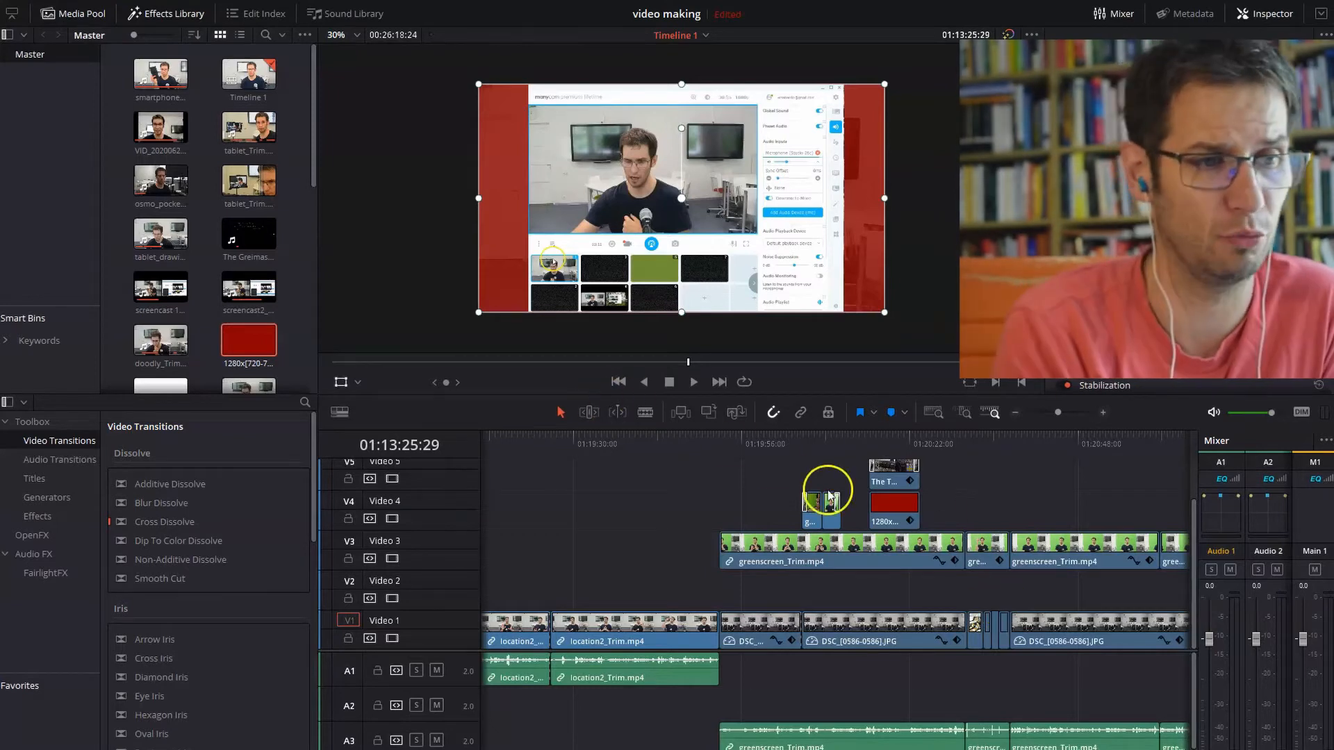
{"action": "left_click", "coordinate": [753, 442]}
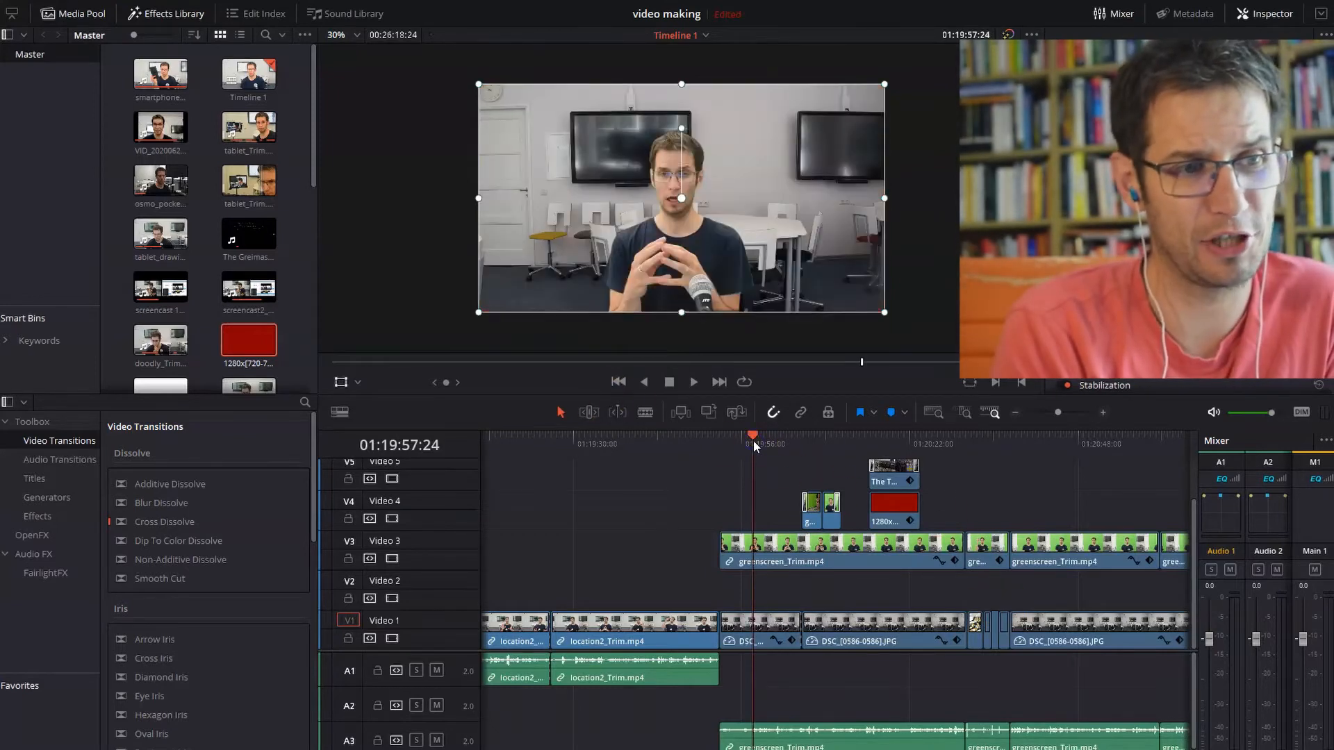
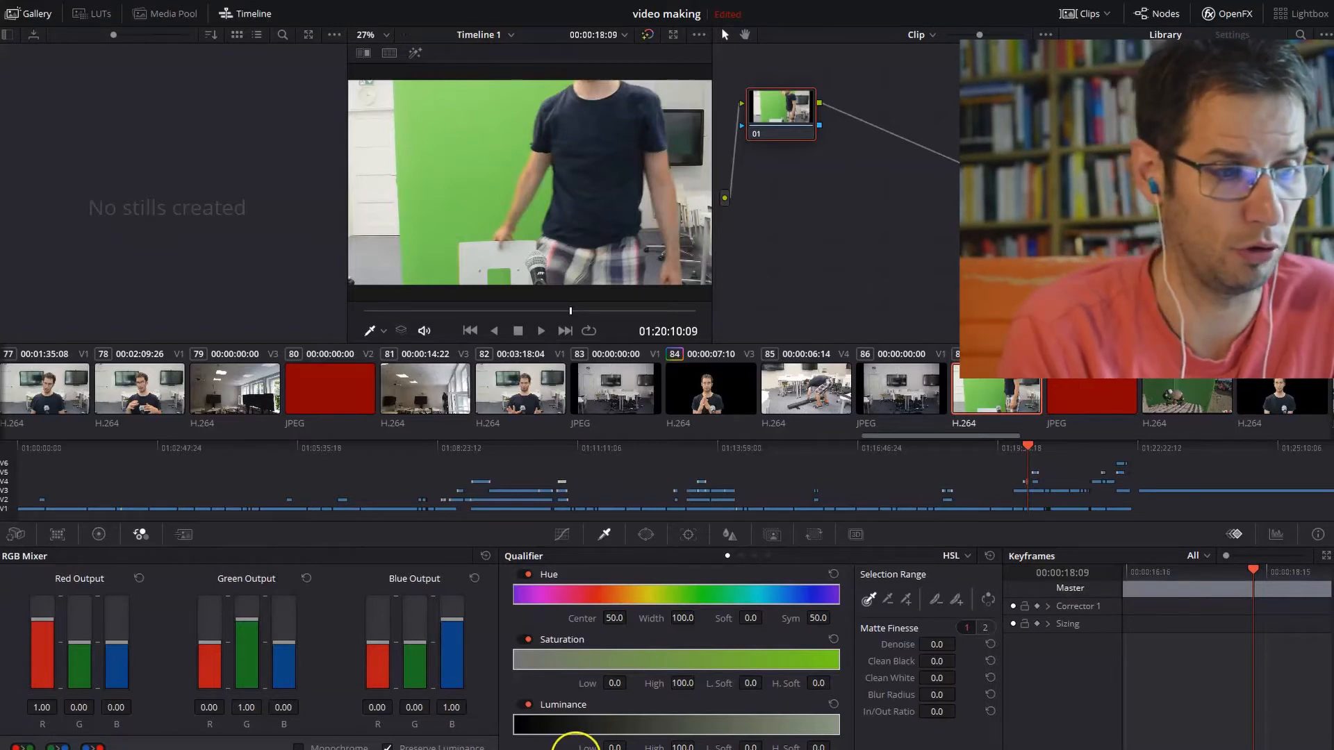
Return to the Edit page, review the green-screen clips around 01:20:05:10 and 01:20:06:10, and move the playhead to 01:20:01:17
{"action": "left_click", "coordinate": [575, 747]}
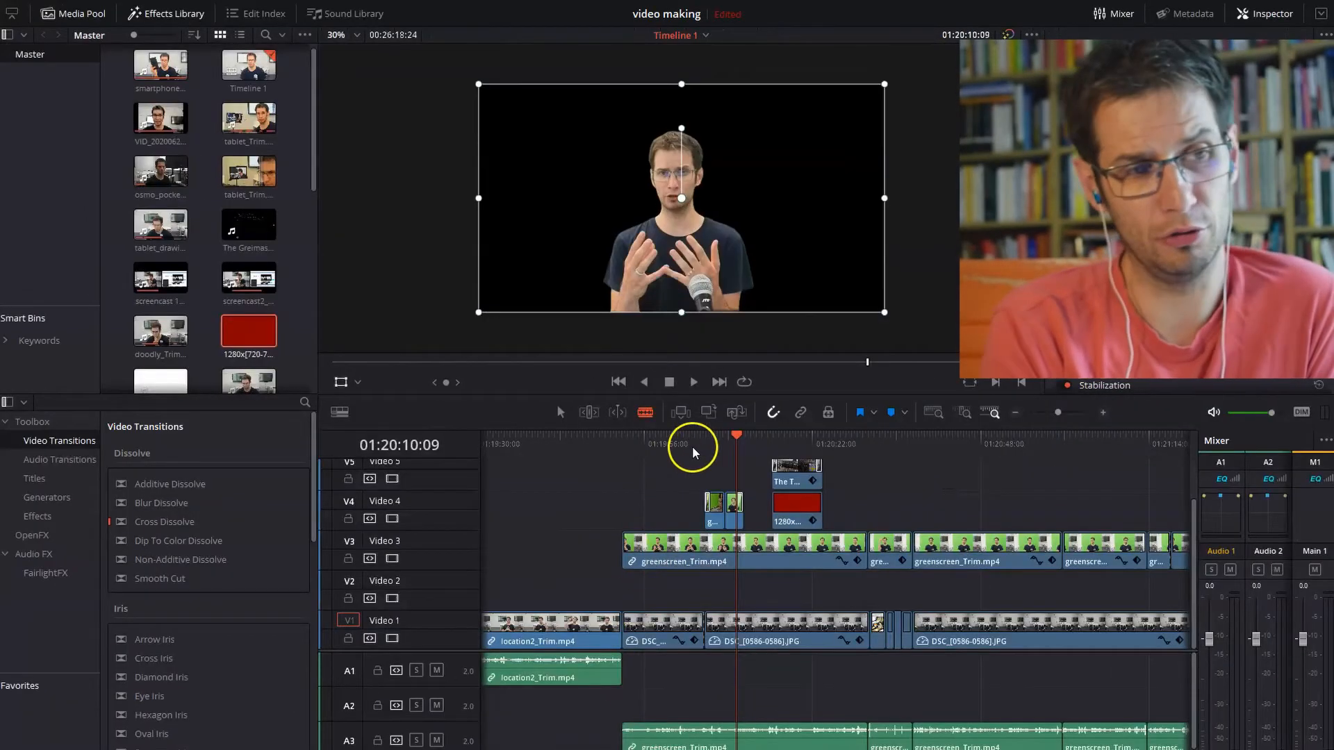
{"action": "left_click", "coordinate": [692, 453]}
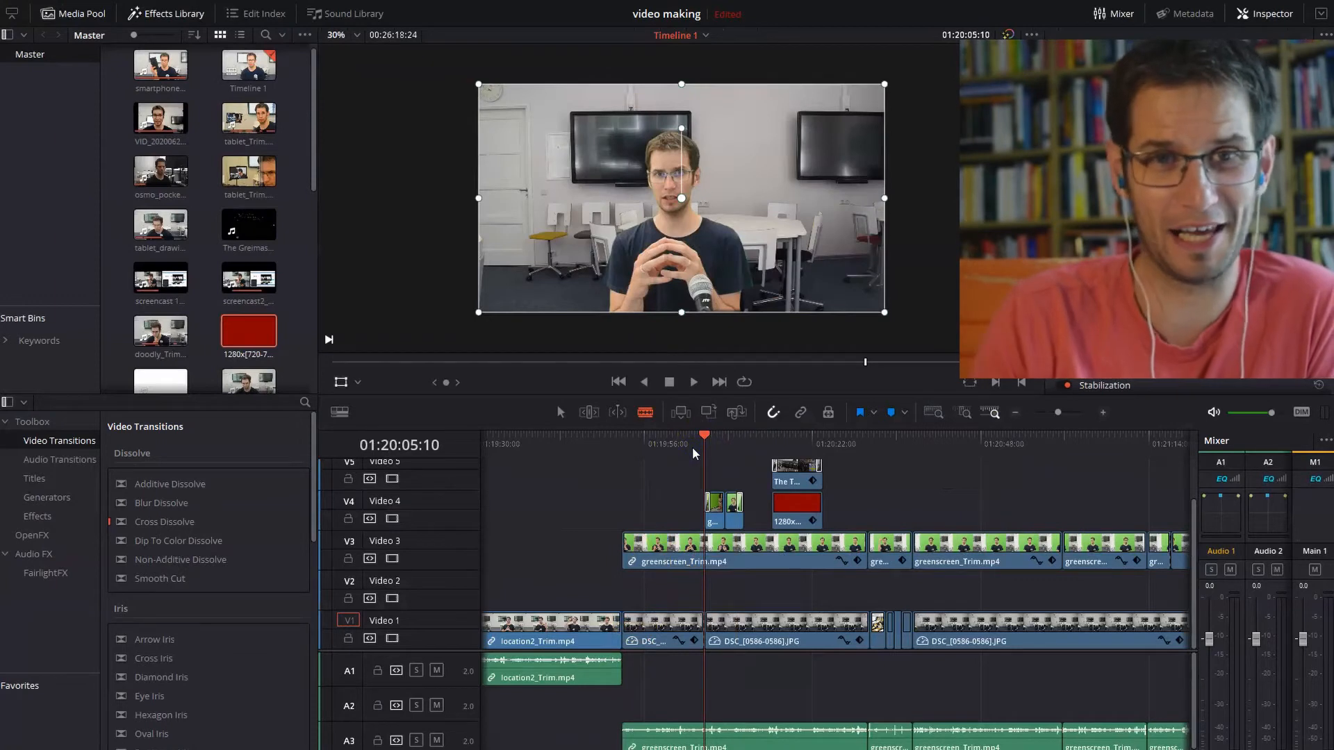
{"action": "left_click", "coordinate": [685, 596]}
{"action": "left_click", "coordinate": [685, 485]}
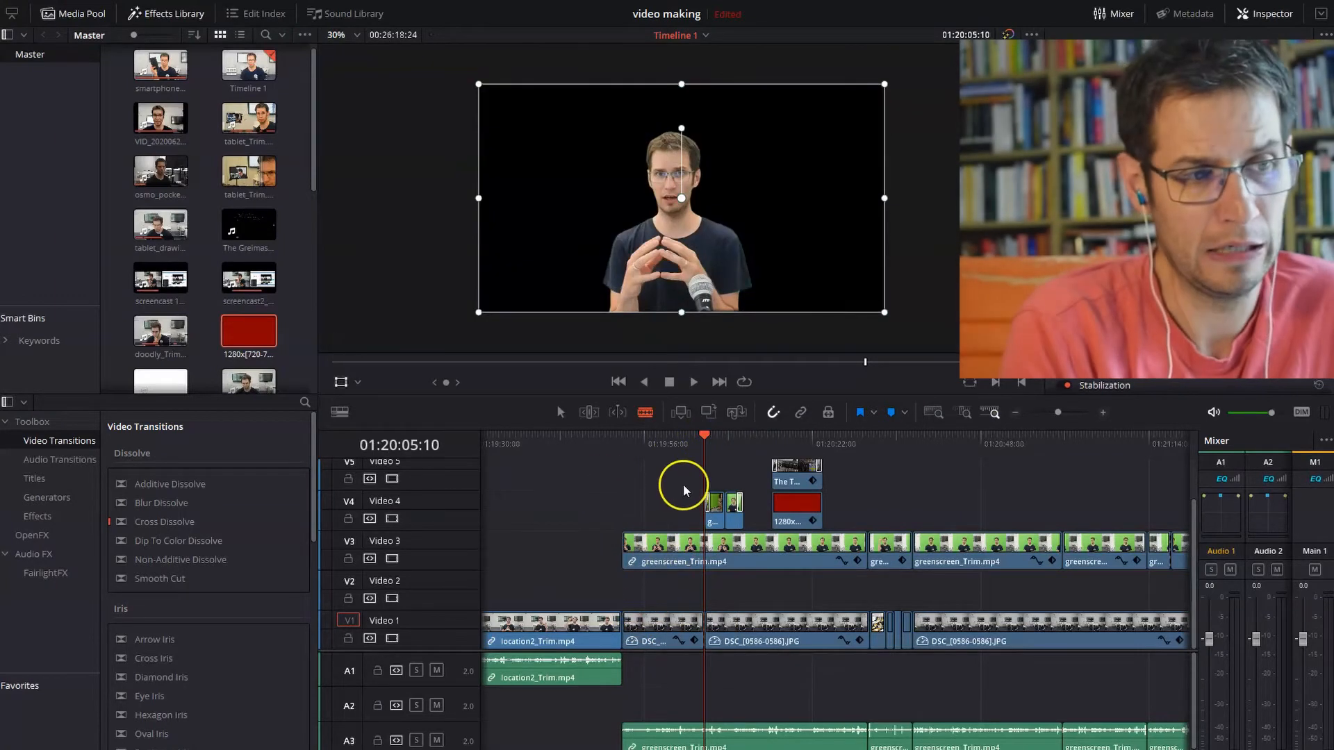
{"action": "left_click", "coordinate": [709, 436]}
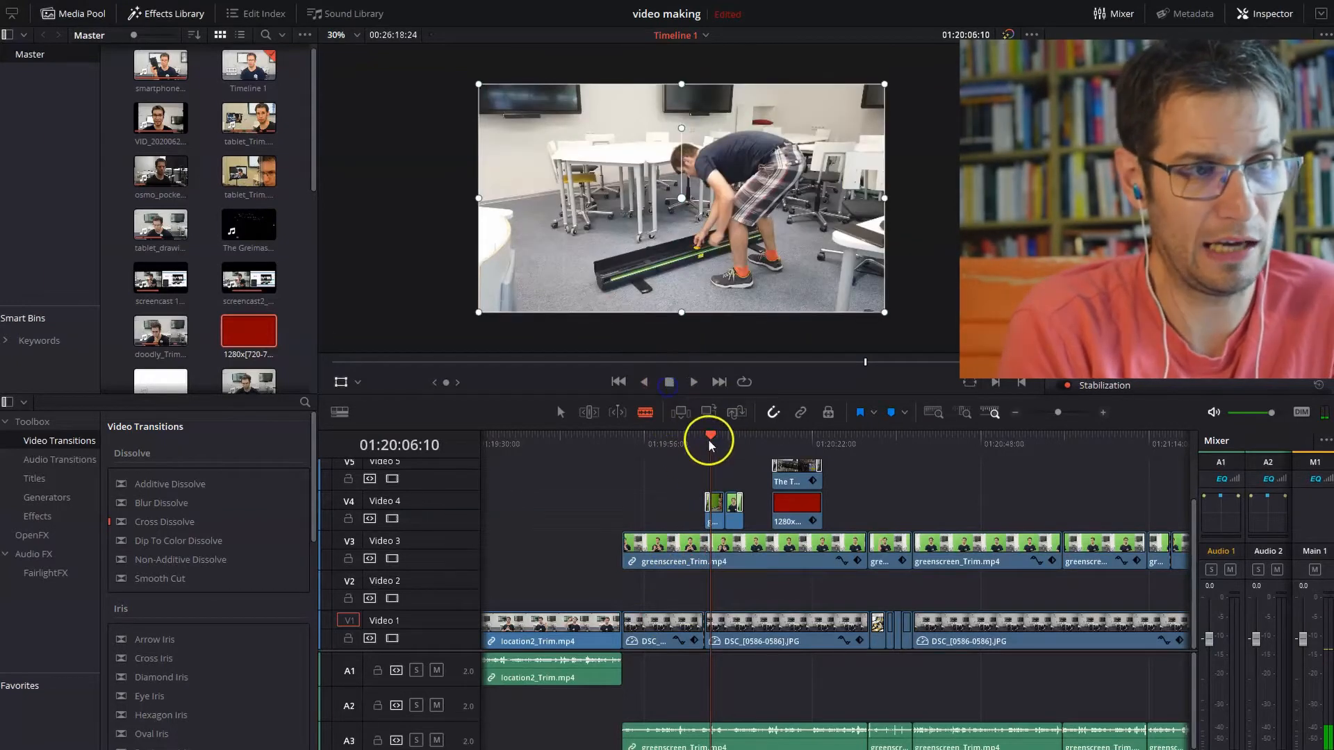
{"action": "left_click", "coordinate": [681, 439]}
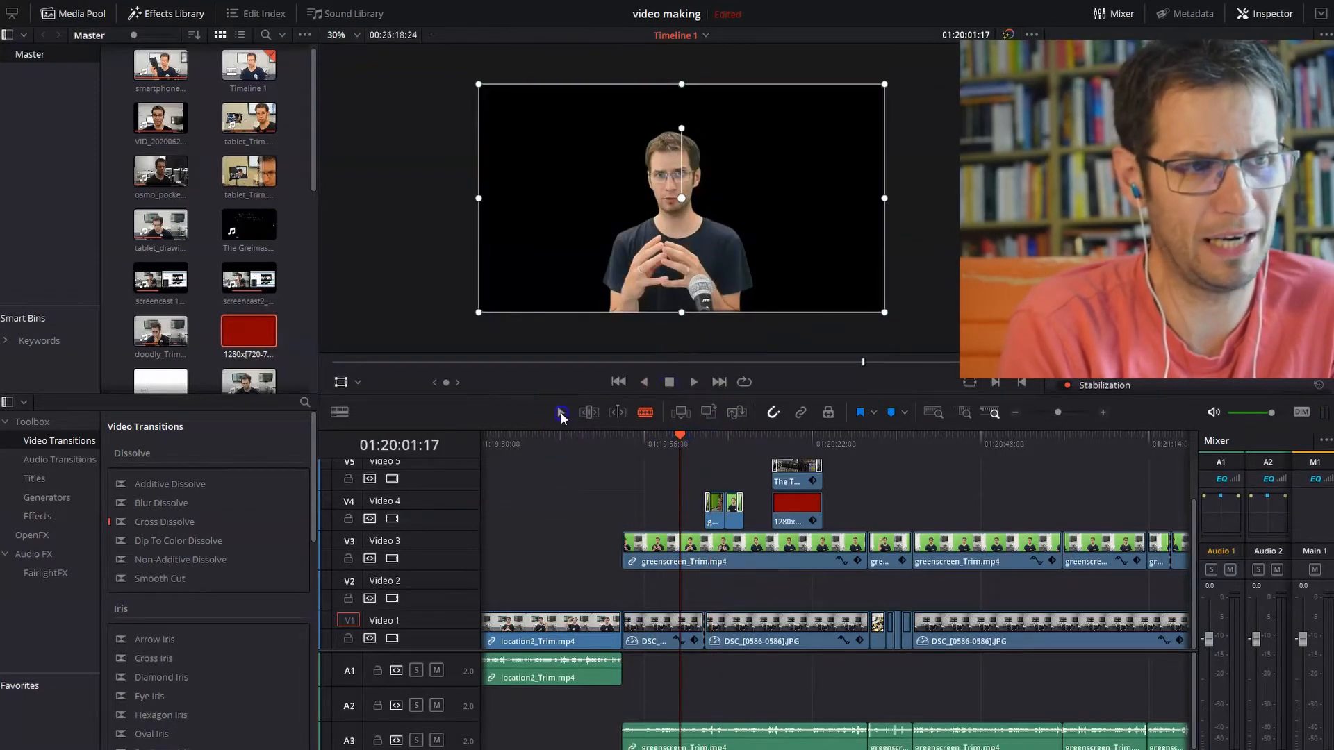
Shrink the first greenscreen_Trim.mp4 clip on Video 3 to about a third of the frame and place it over the wall-mounted screen
{"action": "left_click", "coordinate": [761, 556]}
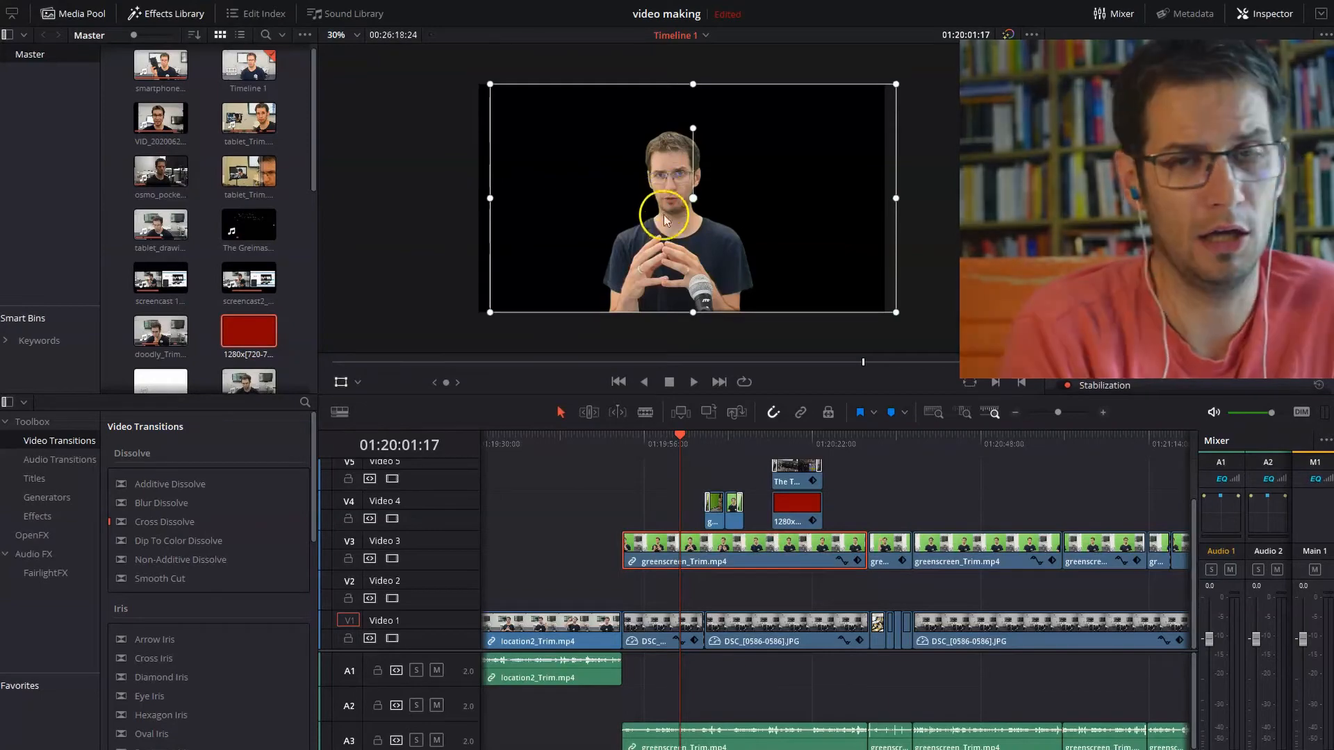
{"action": "left_click_drag", "start_coordinate": [665, 221], "coordinate": [669, 190]}
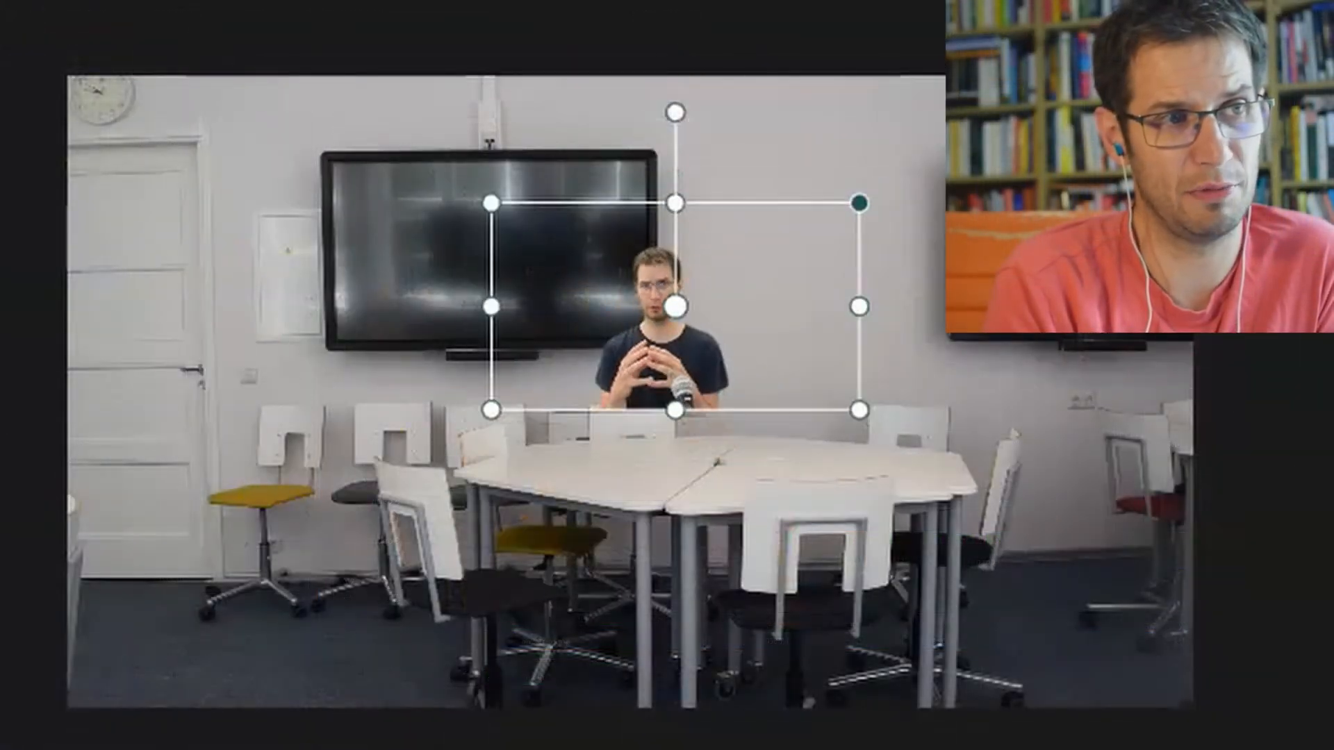
{"action": "left_click_drag", "start_coordinate": [675, 372], "coordinate": [514, 306]}
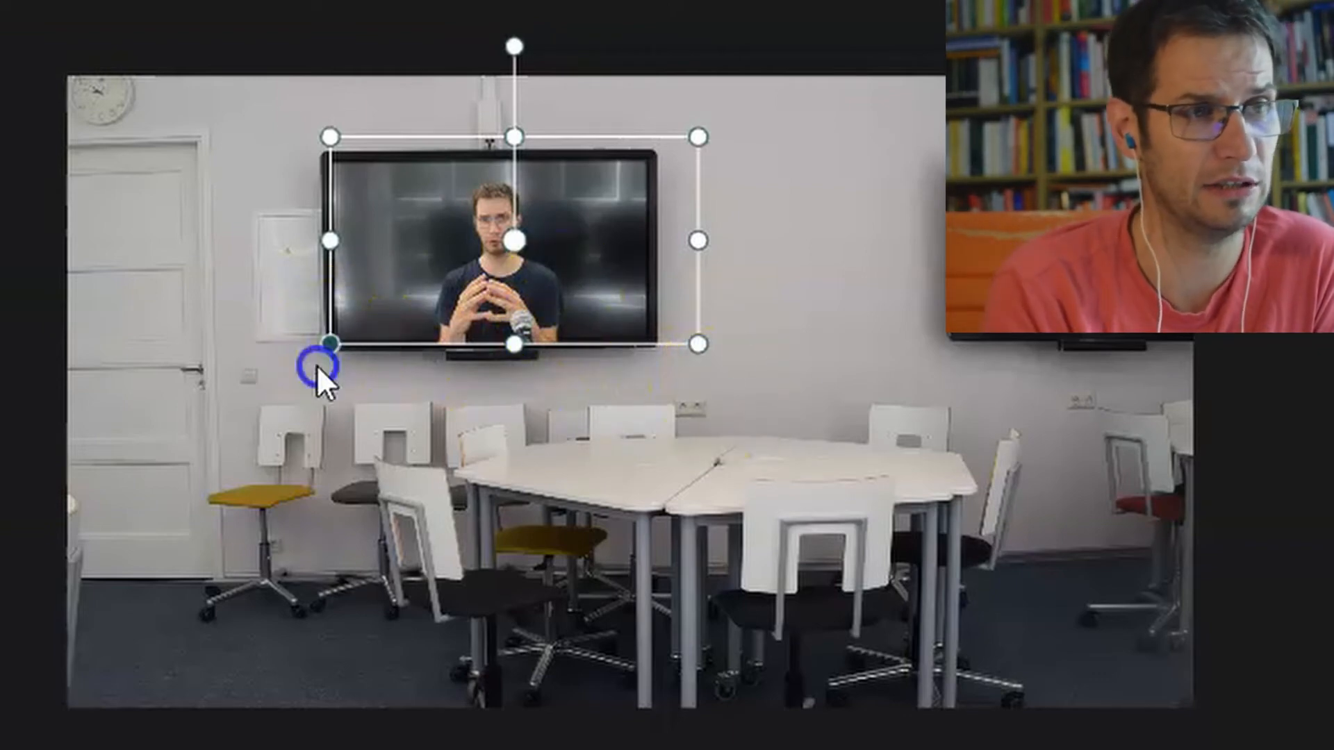
Enlarge the greenscreen_Trim.mp4 clip beyond the frame's width and position the presenter near the centre with the body reaching the lower edge
{"action": "left_click_drag", "start_coordinate": [328, 346], "coordinate": [39, 506]}
{"action": "left_click_drag", "start_coordinate": [467, 340], "coordinate": [862, 389]}
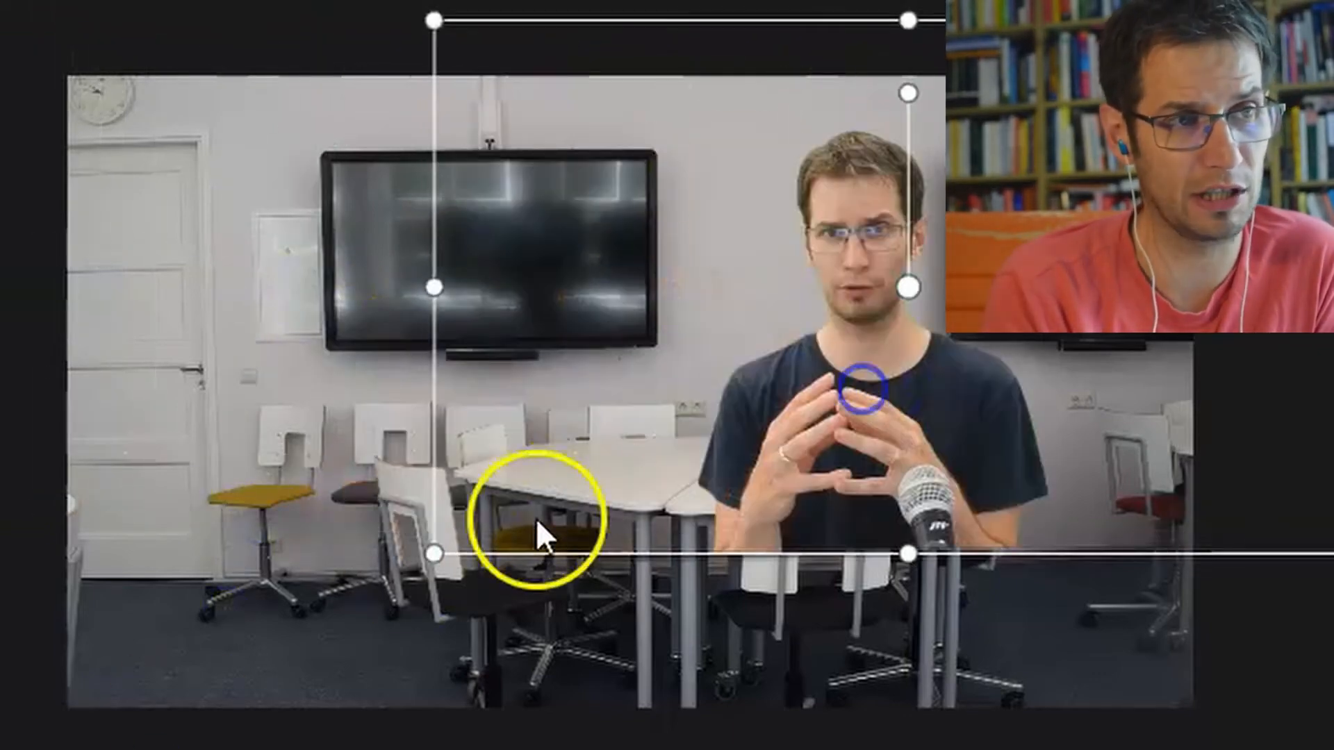
{"action": "left_click_drag", "start_coordinate": [437, 556], "coordinate": [212, 691]}
{"action": "left_click_drag", "start_coordinate": [1024, 356], "coordinate": [796, 400]}
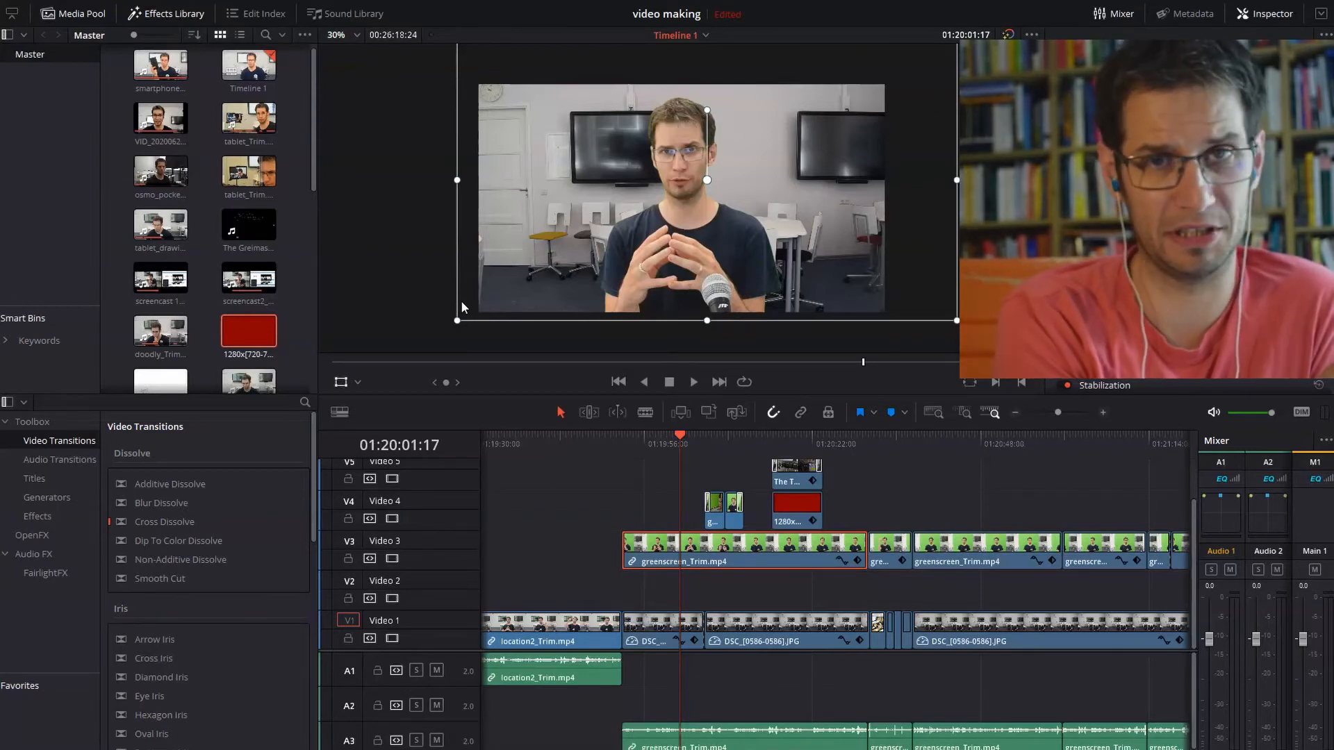
{"action": "left_click", "coordinate": [457, 320]}
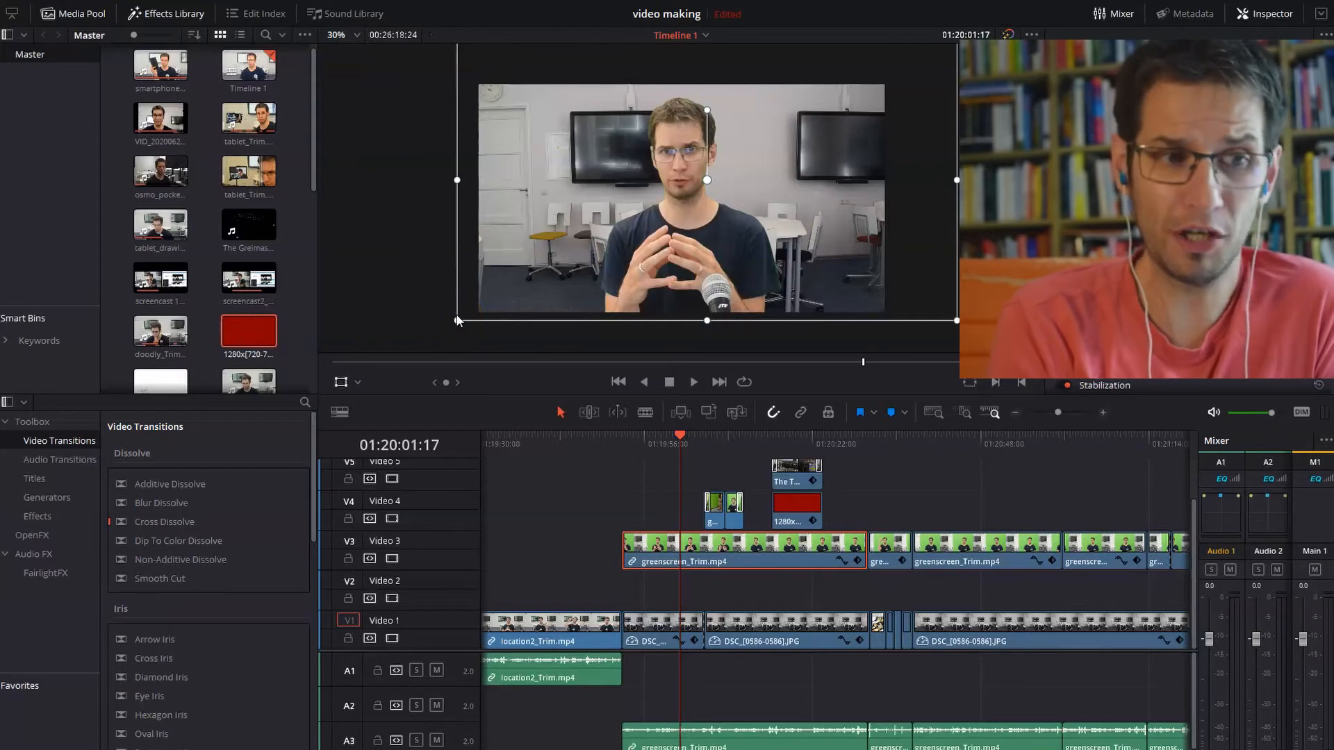
Move the playhead to 01:20:16:24 and split the greenscreen_Trim.mp4 clip on Video 3 at the start of the red clip above it
{"action": "left_click_drag", "start_coordinate": [793, 449], "coordinate": [791, 452]}
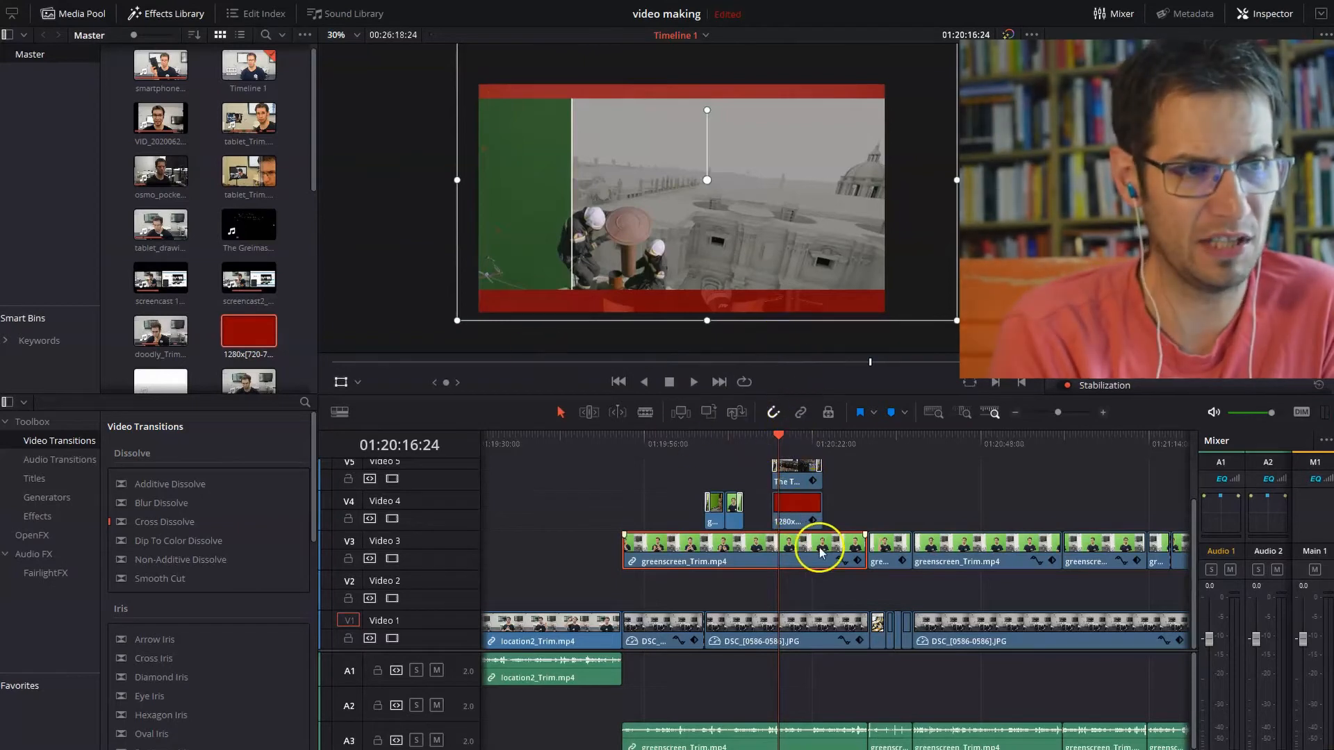
{"action": "left_click", "coordinate": [645, 412]}
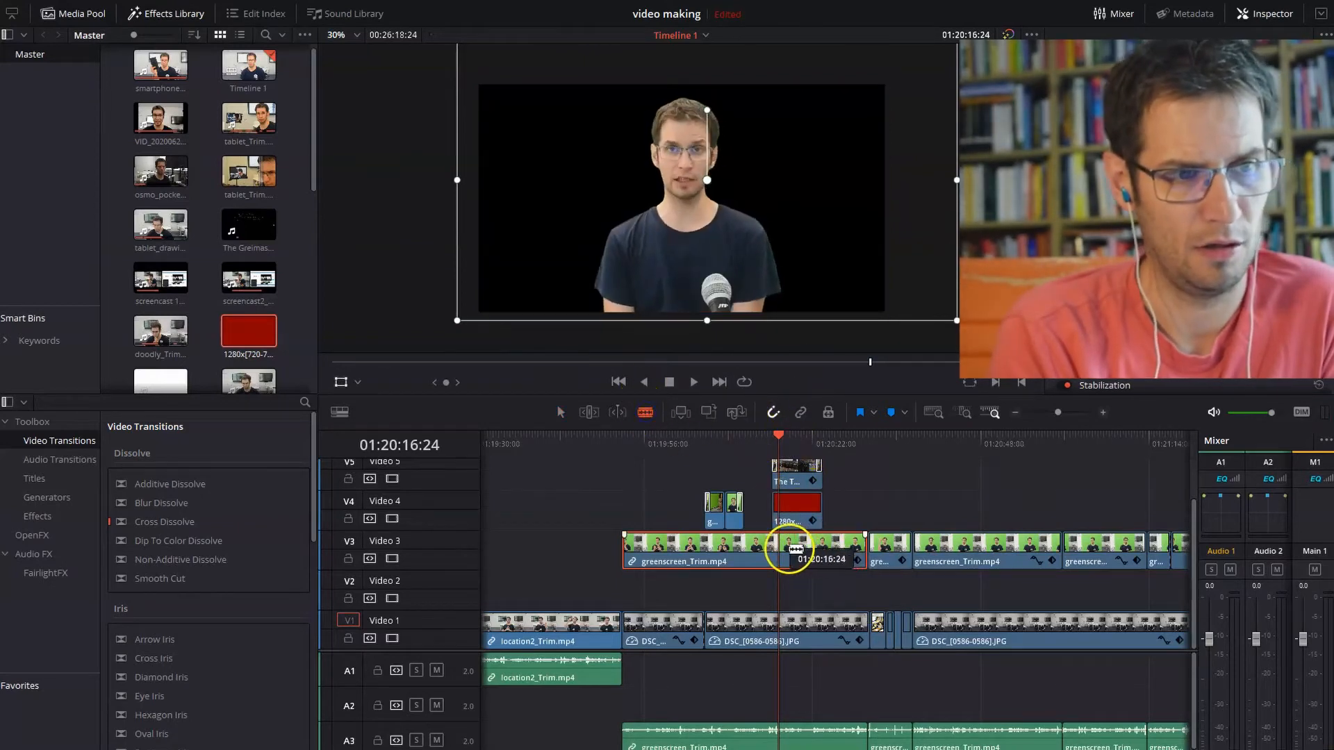
{"action": "left_click", "coordinate": [773, 550]}
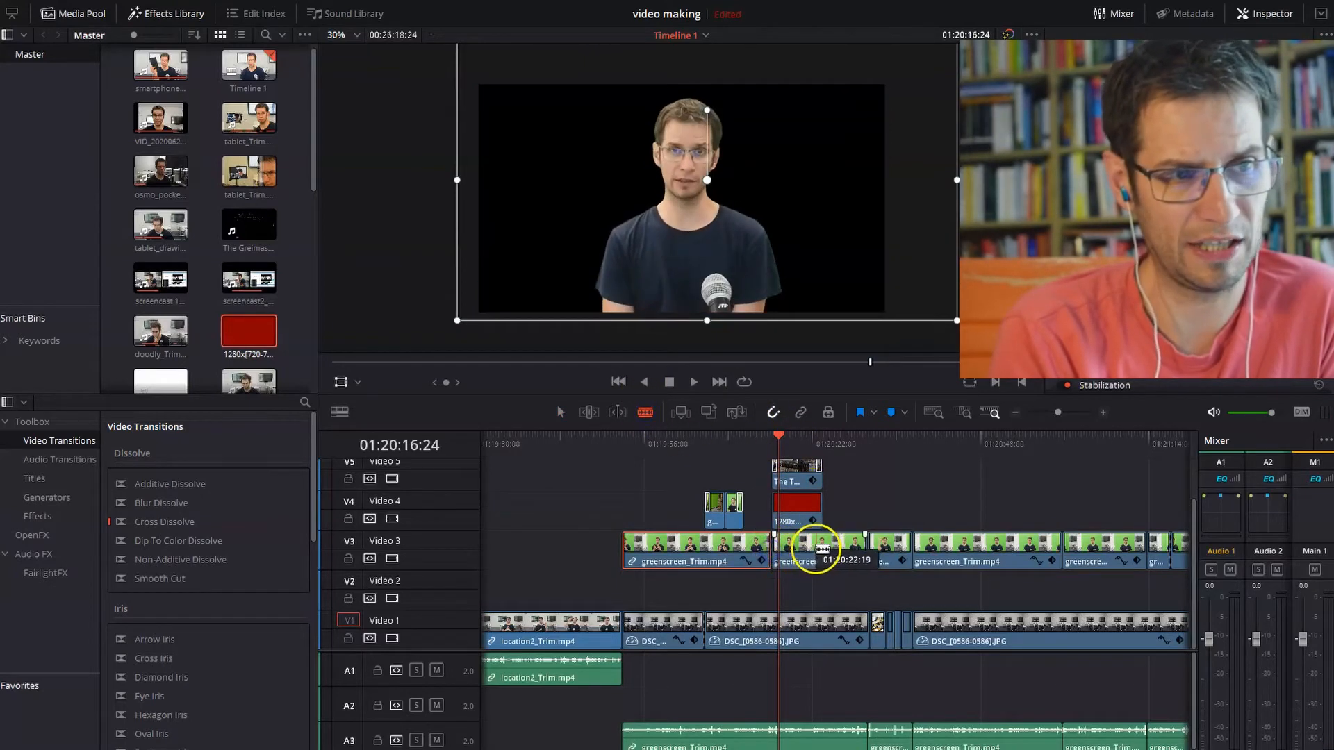
Split the greenscreen_Trim.mp4 clip on Video 3 at the end of the red clip and move the middle piece above the red and inset layers
{"action": "left_click", "coordinate": [822, 550]}
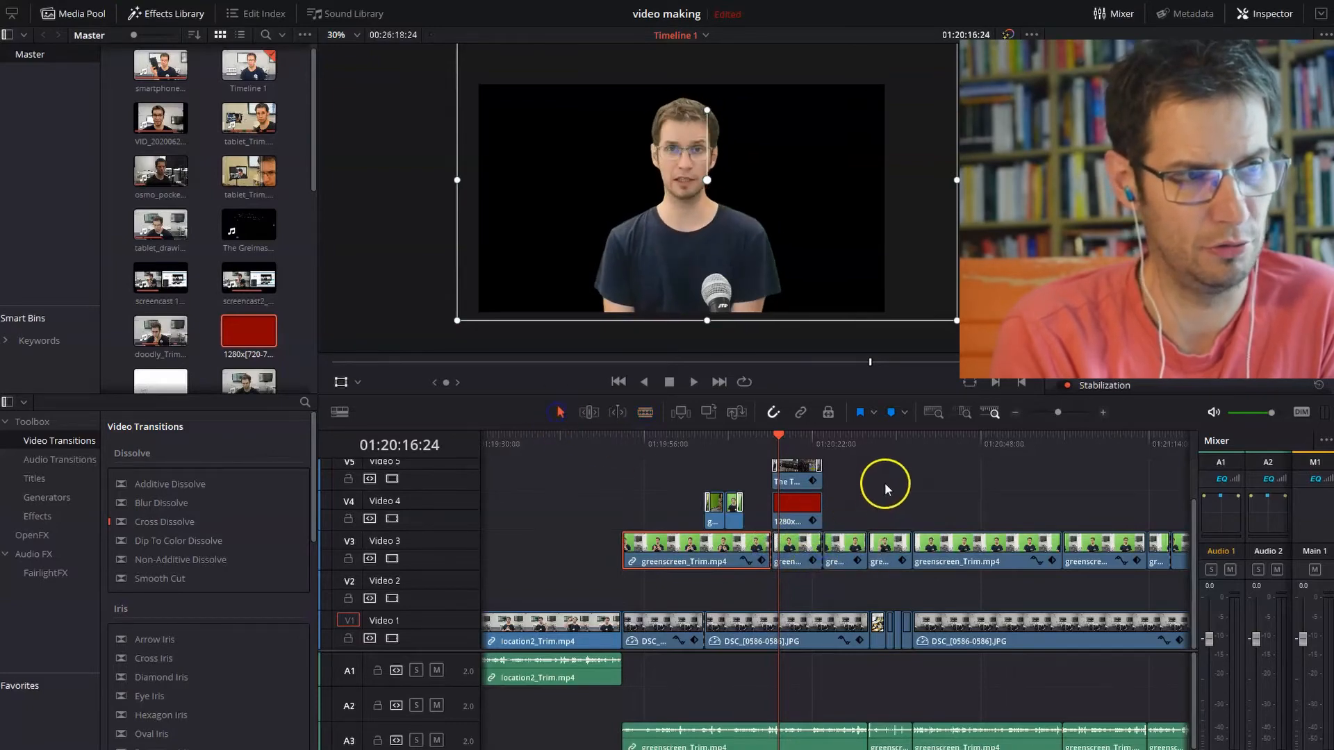
{"action": "scroll", "coordinate": [885, 485], "scroll_direction": "up", "scroll_amount": 1}
{"action": "left_click_drag", "start_coordinate": [819, 583], "coordinate": [817, 481]}
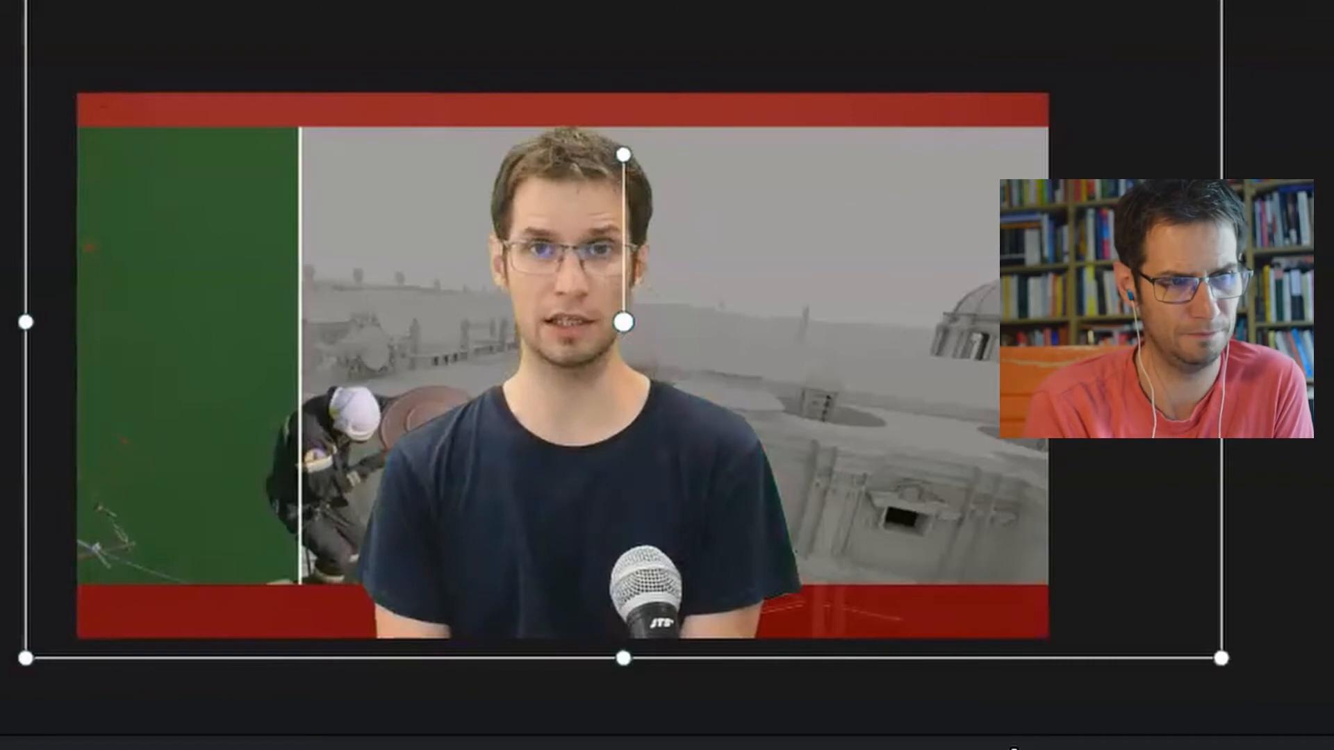
Shrink the presenter overlay, place it in the lower-right corner of the frame with the microphone visible, and play back the sequence
{"action": "left_click_drag", "start_coordinate": [24, 655], "coordinate": [310, 494]}
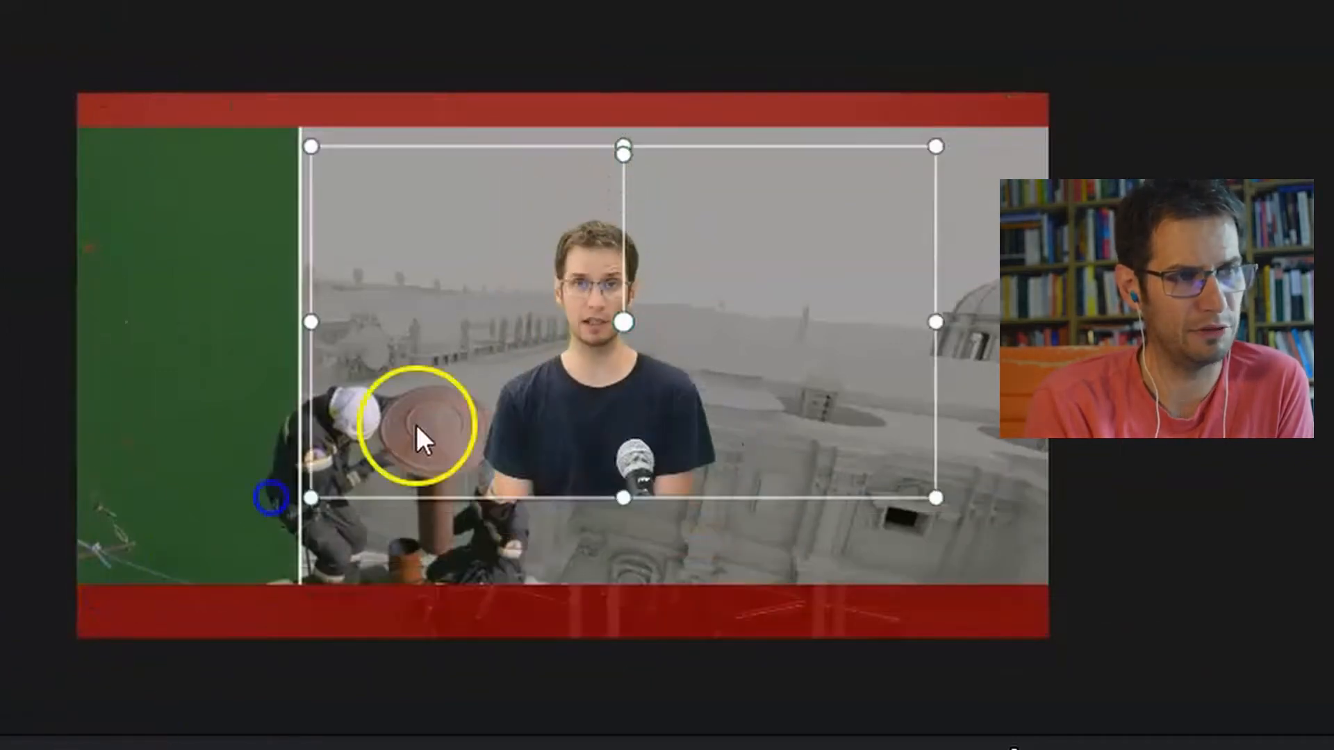
{"action": "left_click_drag", "start_coordinate": [715, 453], "coordinate": [854, 554]}
{"action": "left_click_drag", "start_coordinate": [576, 650], "coordinate": [611, 705]}
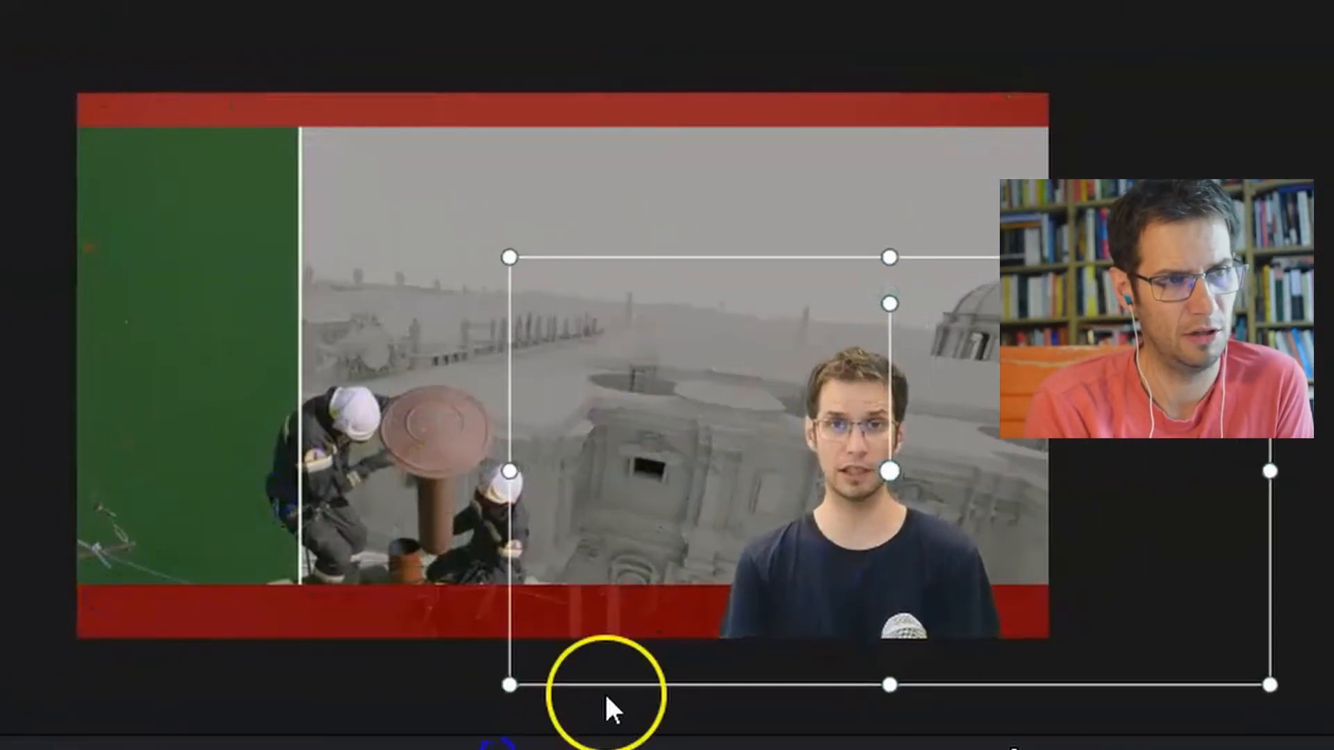
{"action": "left_click_drag", "start_coordinate": [843, 524], "coordinate": [868, 486]}
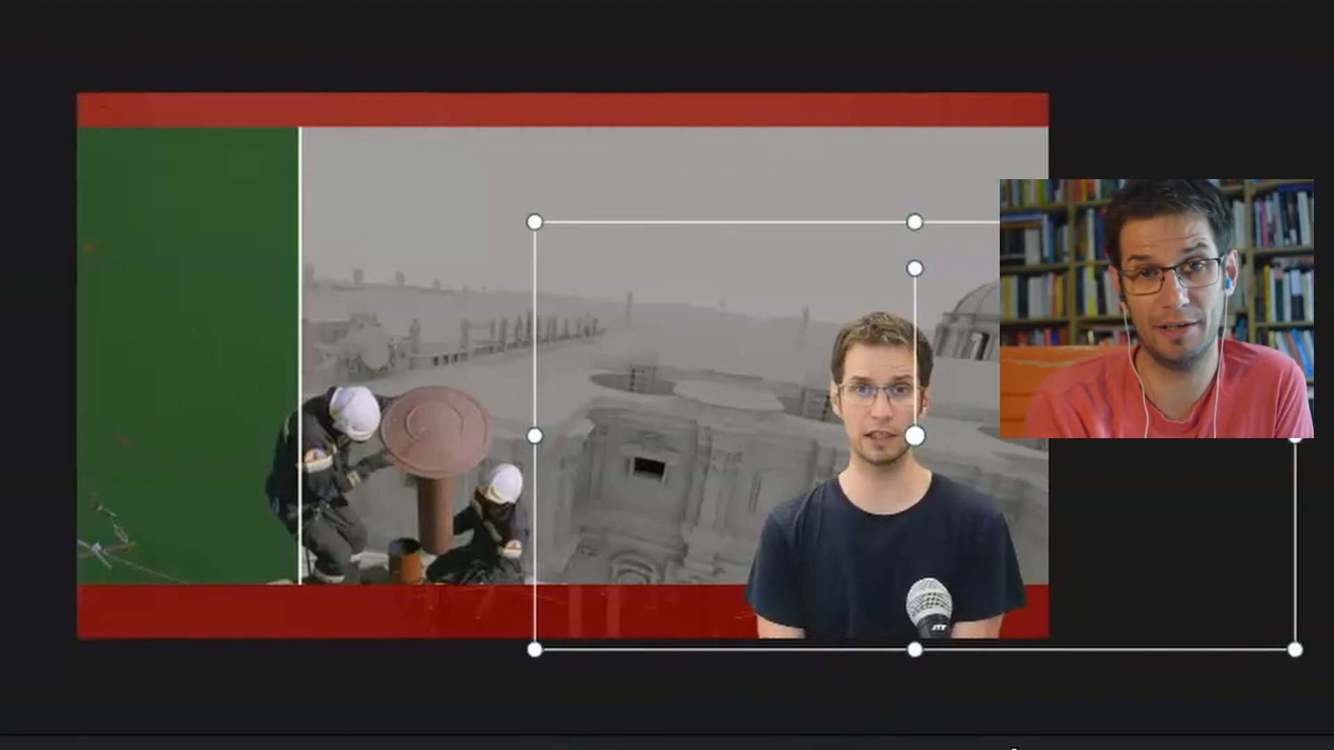
{"action": "key", "text": "space"}
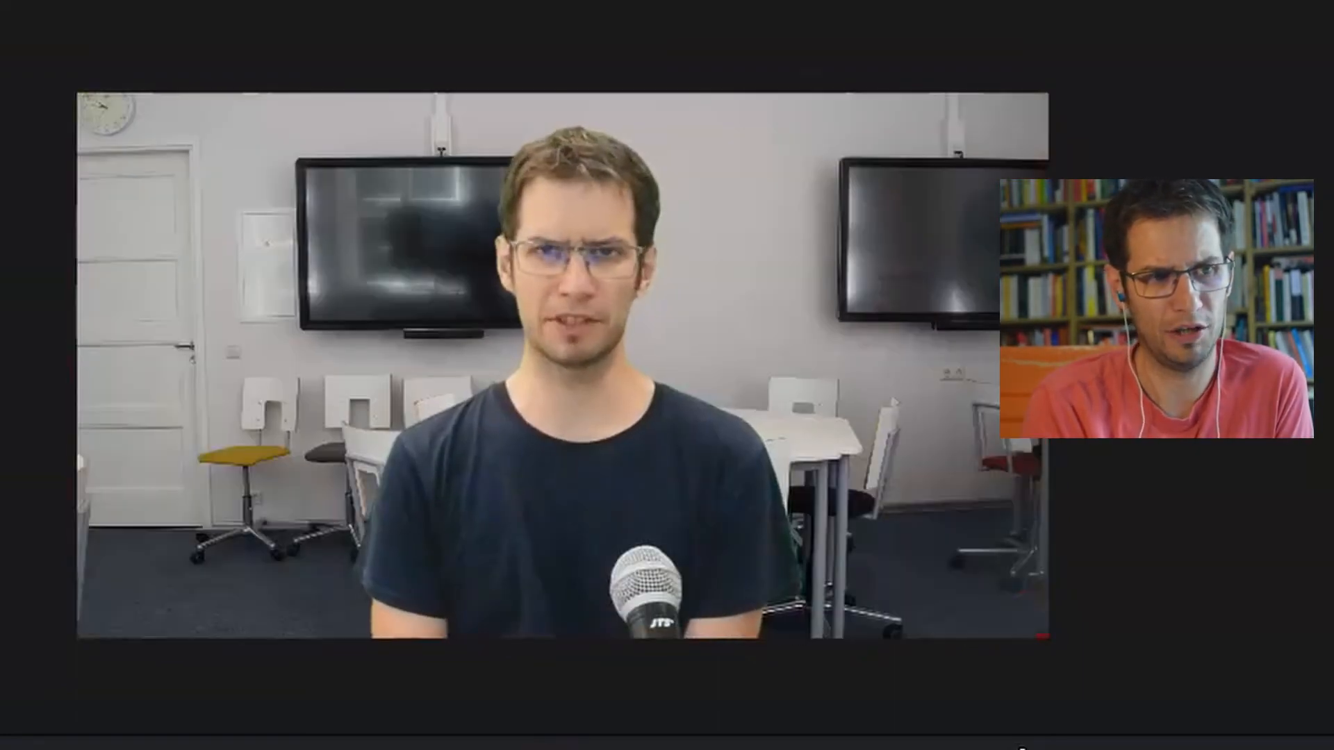
{"action": "key", "text": "space"}
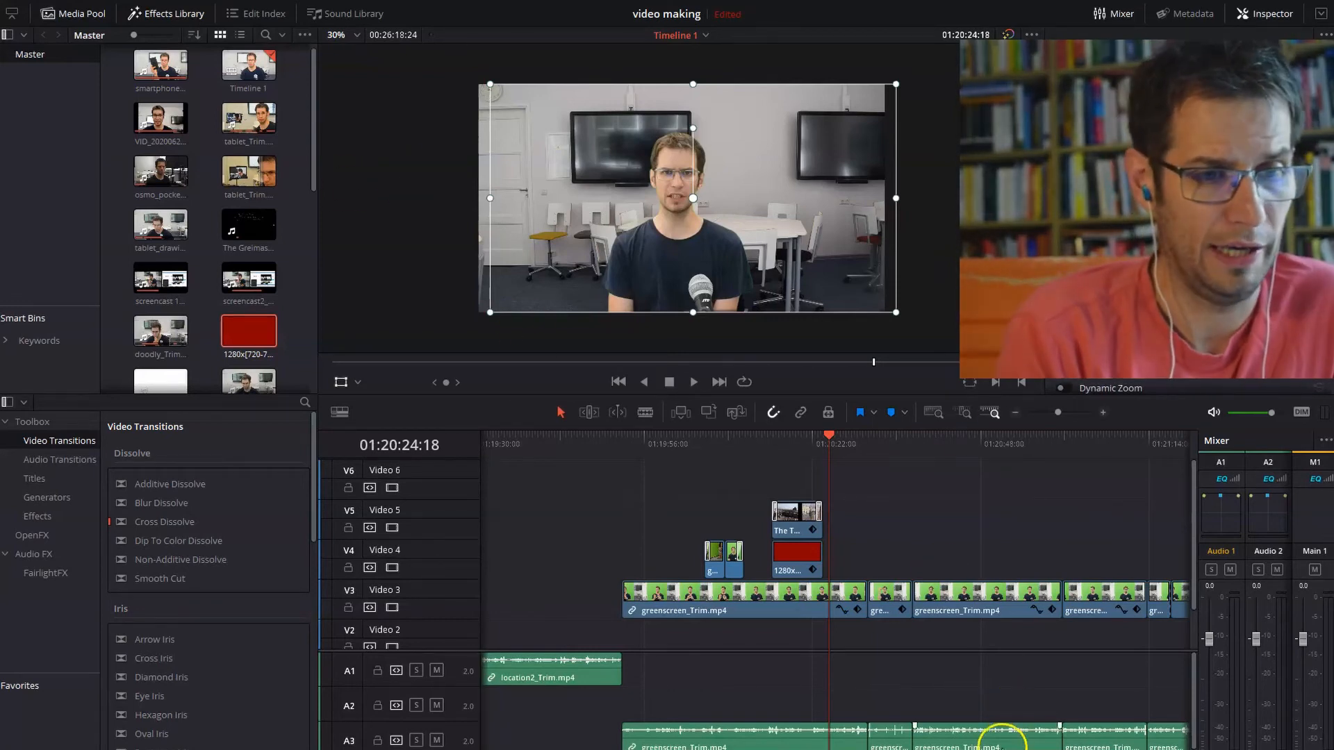
Go to 01:22:35:04 in smartphone_Trim.mp4 on Video 3 and shift its picture sideways so the presenter sits in the right half of the frame
{"action": "scroll", "coordinate": [1003, 736], "scroll_direction": "right", "scroll_amount": 10}
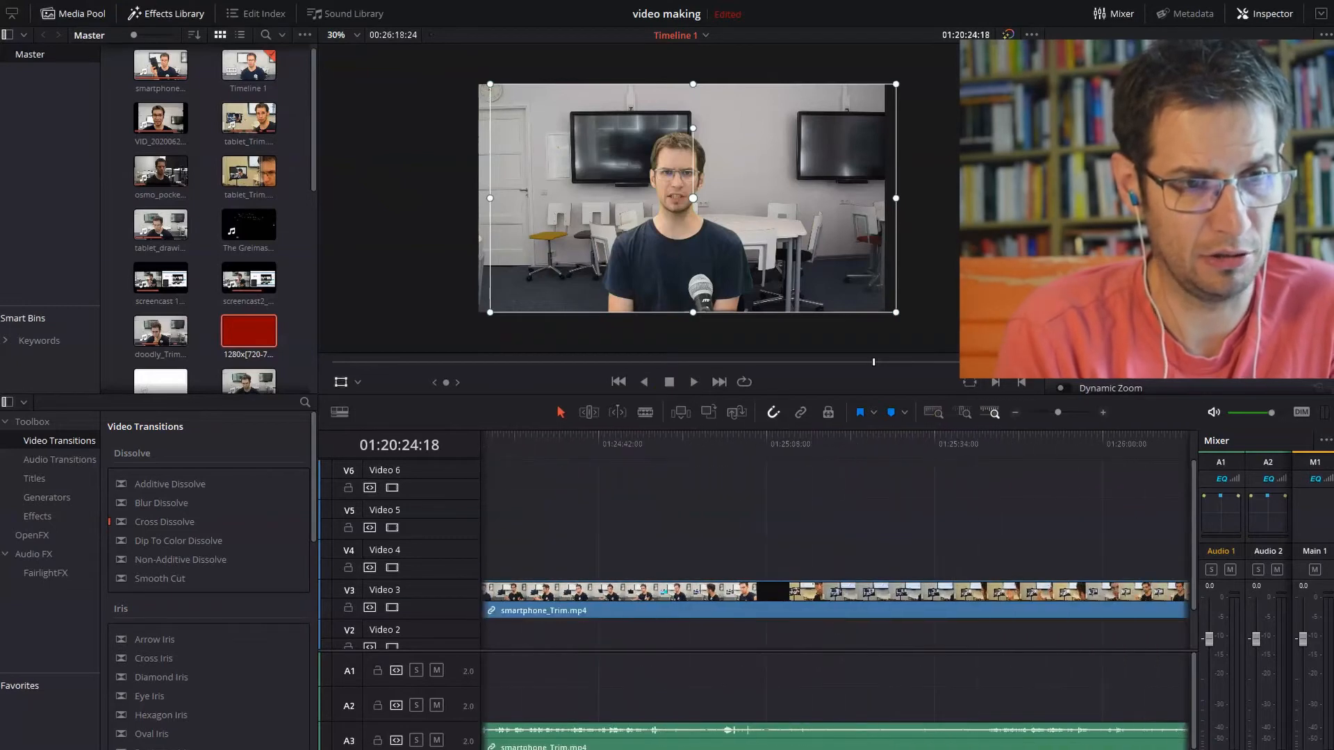
{"action": "scroll", "coordinate": [833, 597], "scroll_direction": "left", "scroll_amount": 5}
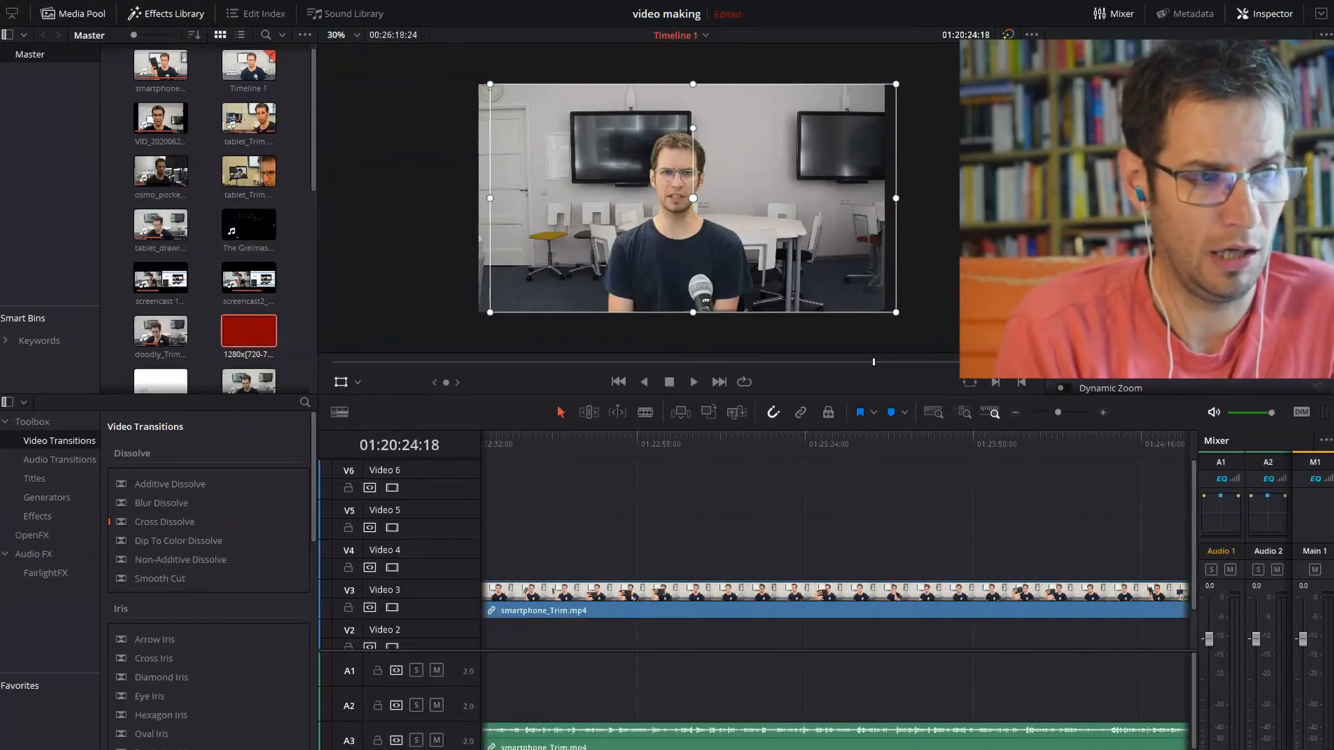
{"action": "scroll", "coordinate": [834, 597], "scroll_direction": "left", "scroll_amount": 3}
{"action": "left_click", "coordinate": [691, 438]}
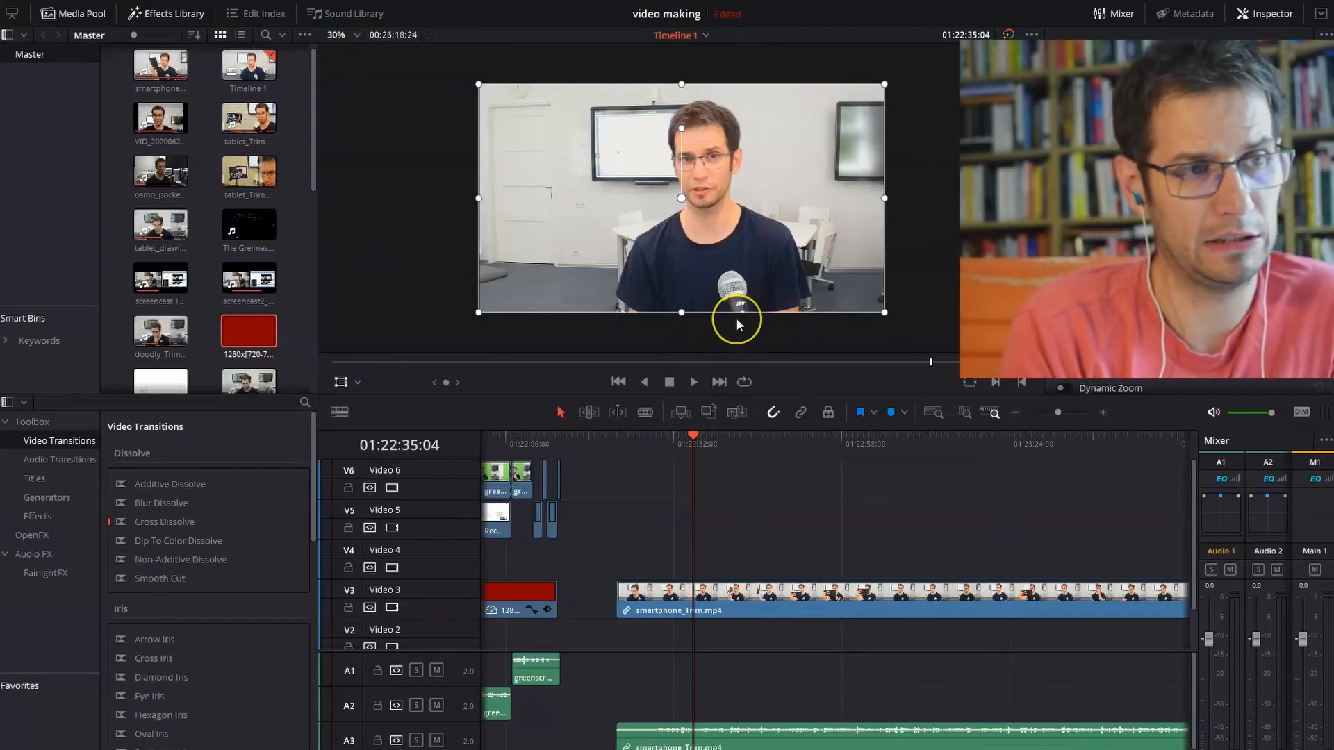
{"action": "left_click_drag", "start_coordinate": [717, 278], "coordinate": [788, 281]}
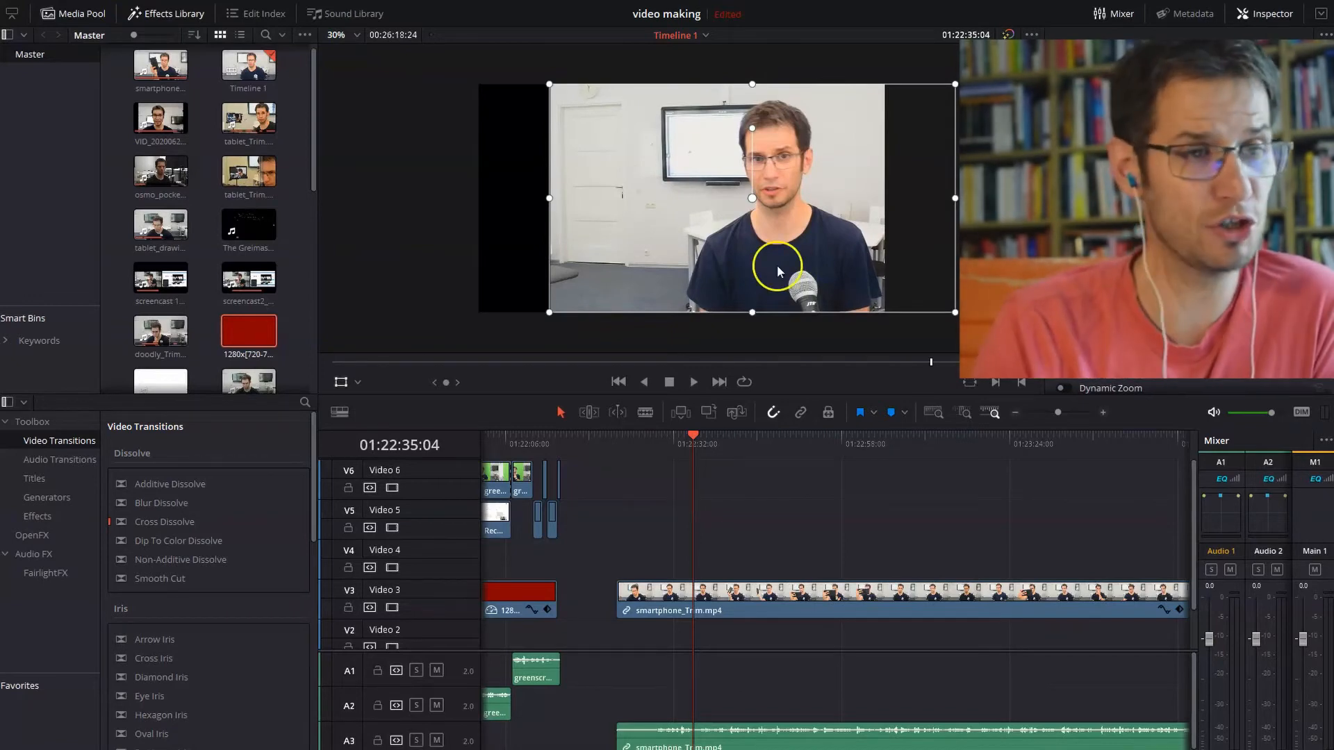
{"action": "left_click_drag", "start_coordinate": [778, 267], "coordinate": [777, 266]}
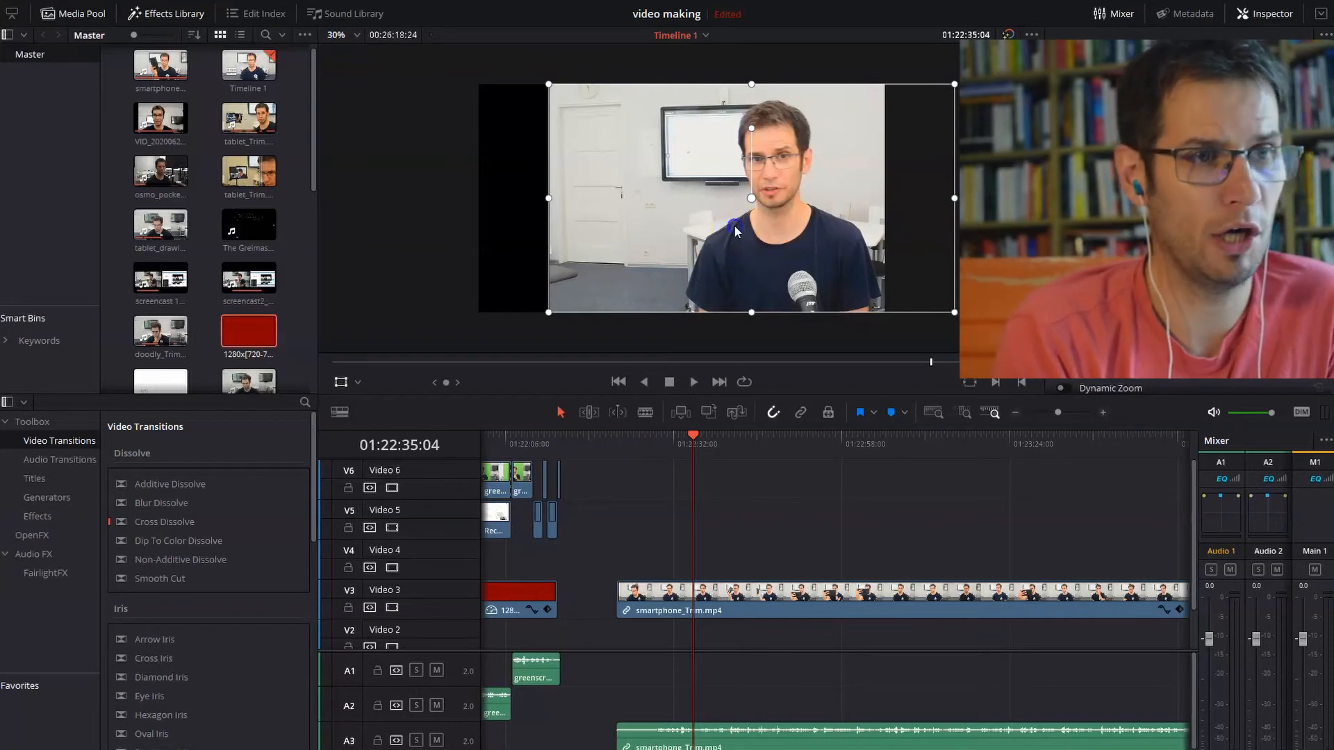
Crop the left side of the smartphone_Trim.mp4 picture up to near the presenter, leaving nearly half the frame free
{"action": "left_click", "coordinate": [358, 383]}
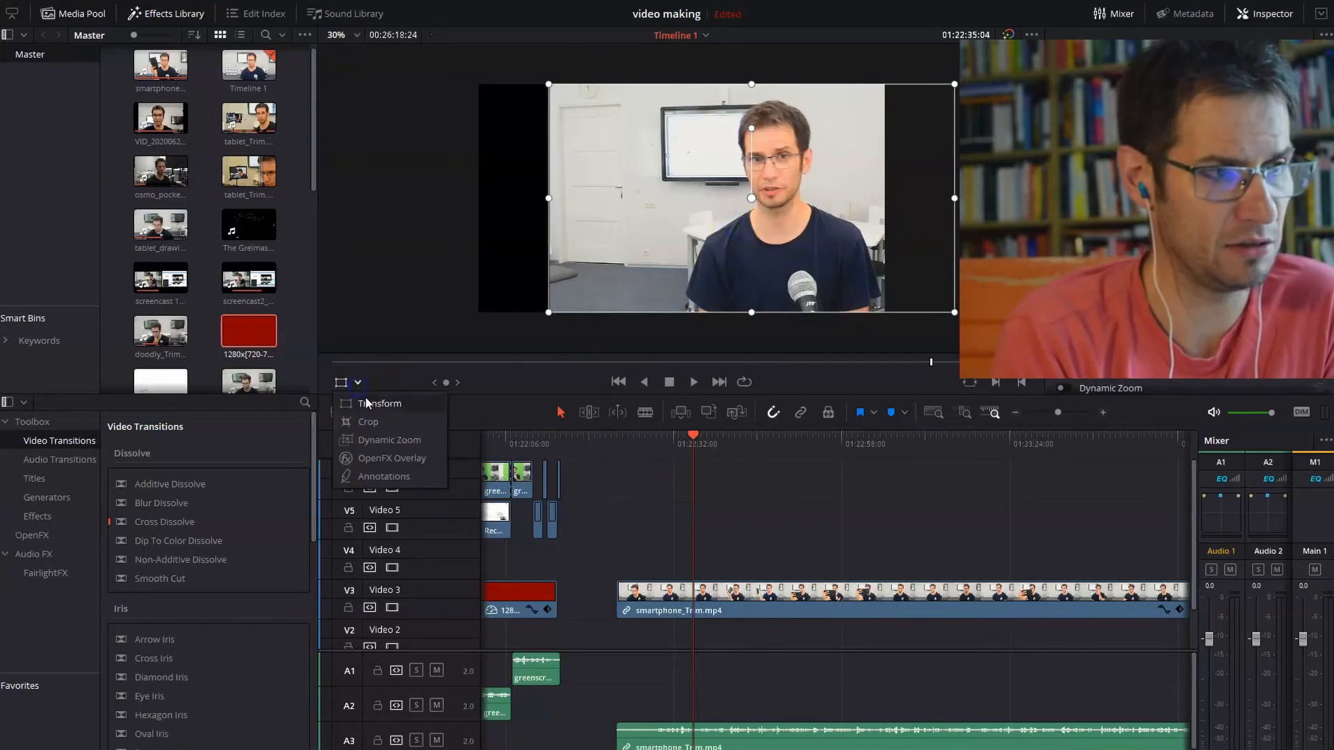
{"action": "left_click", "coordinate": [368, 421]}
{"action": "left_click_drag", "start_coordinate": [549, 199], "coordinate": [674, 217]}
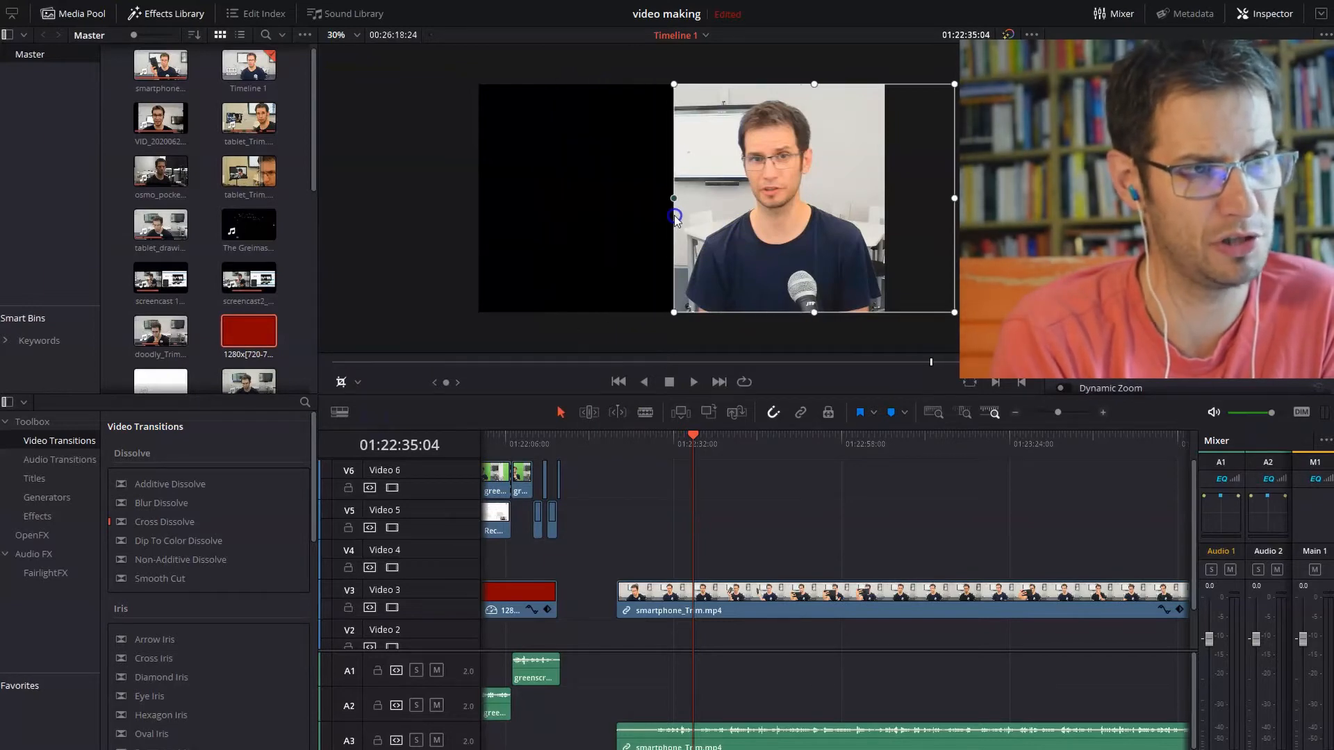
{"action": "left_click", "coordinate": [358, 383]}
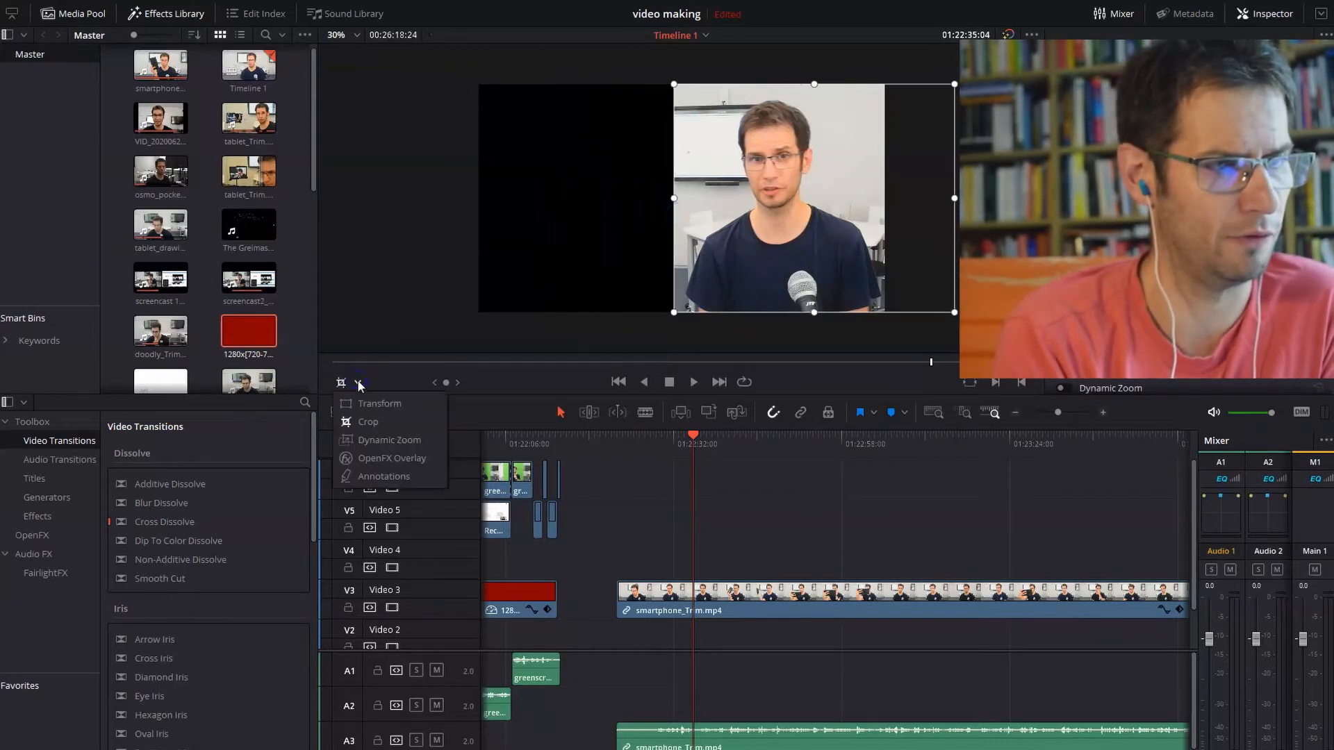
Add the dark red background image on Video 2 beneath the start of smartphone_Trim.mp4 and nudge the cropped picture slightly left at 01:22:28:29
{"action": "left_click_drag", "start_coordinate": [260, 325], "coordinate": [790, 628]}
{"action": "left_click", "coordinate": [654, 437]}
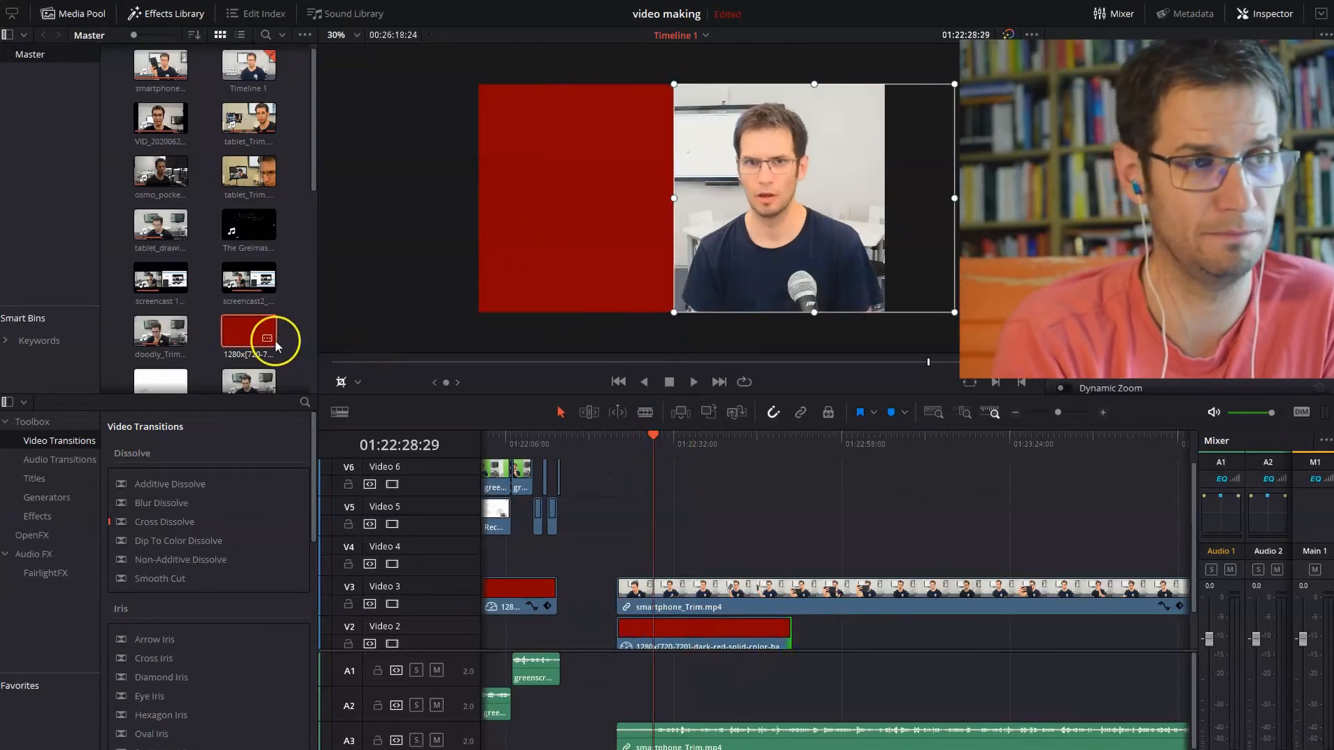
{"action": "mouse_move", "coordinate": [741, 259]}
{"action": "left_mouse_down"}
{"action": "mouse_move", "coordinate": [699, 258]}
{"action": "mouse_move", "coordinate": [737, 260]}
{"action": "left_mouse_up"}
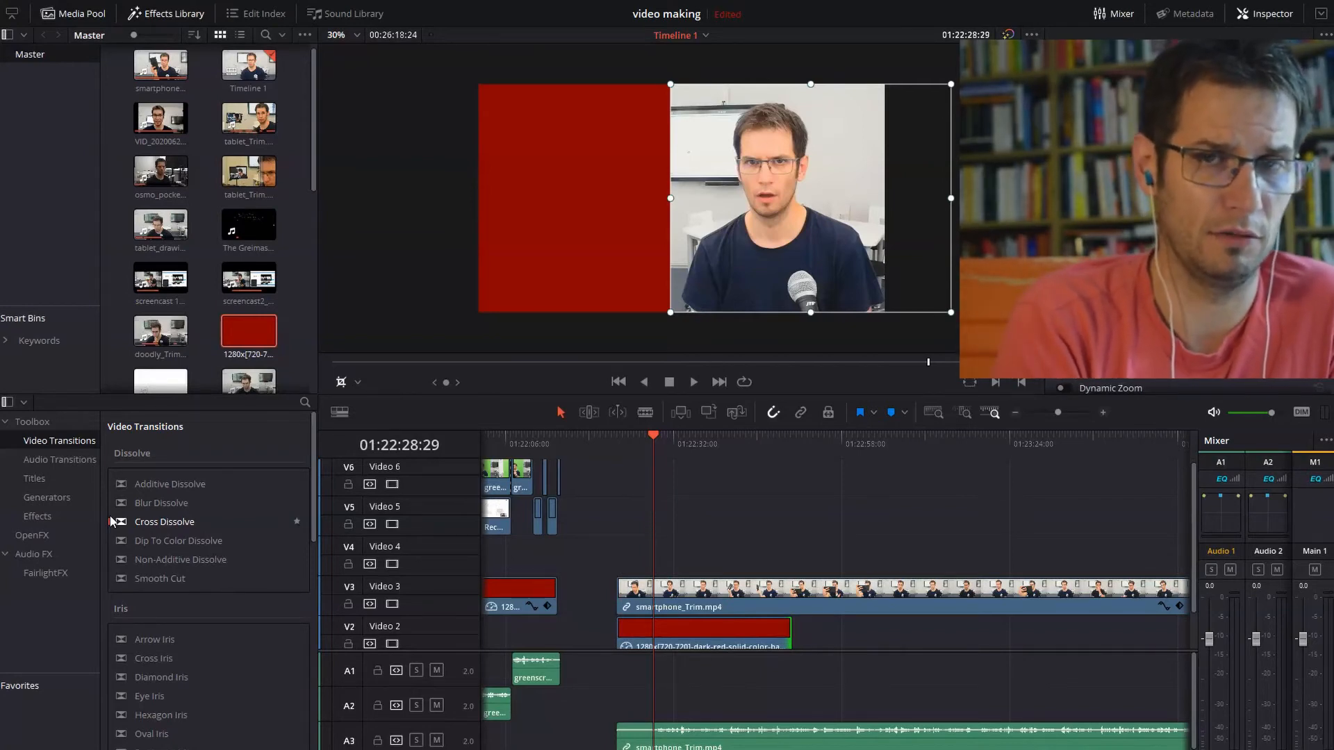
Add a Text title on Video 4 at the start of smartphone_Trim.mp4 and move the playhead to 01:22:26:05
{"action": "left_click", "coordinate": [42, 478]}
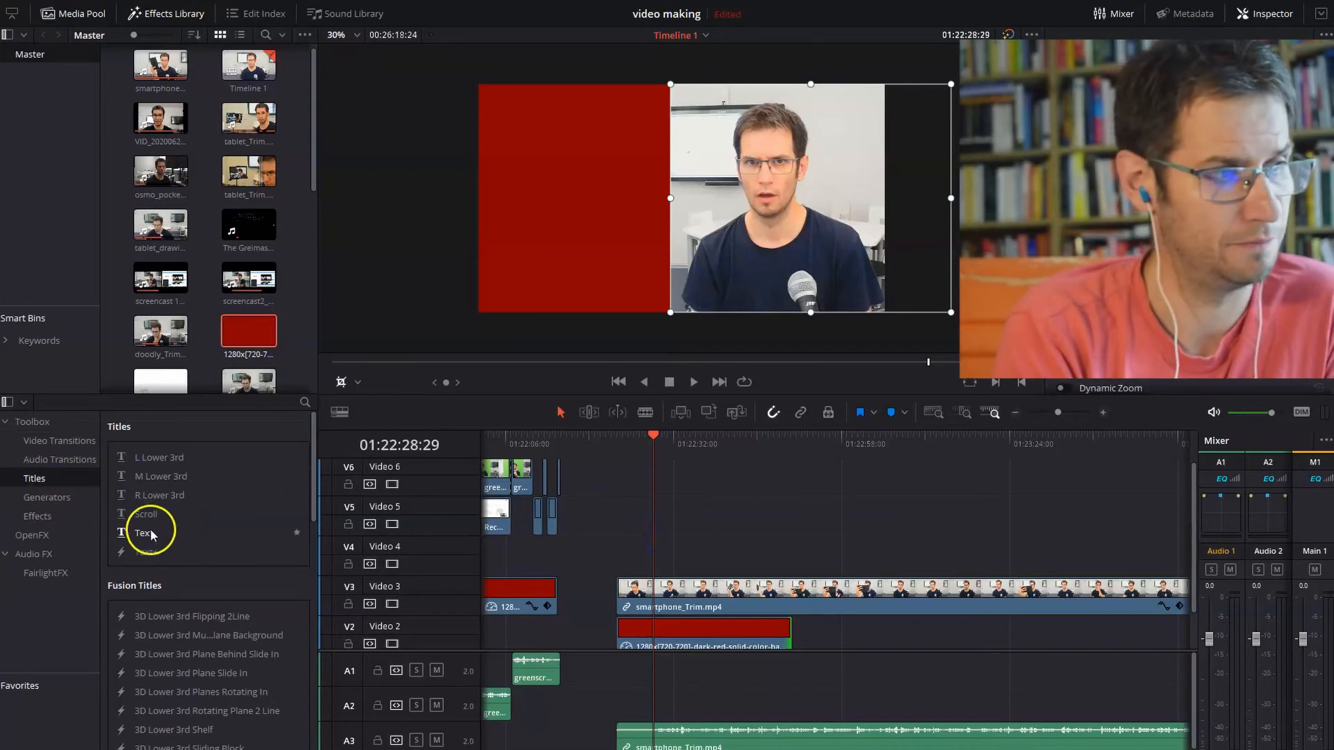
{"action": "left_click_drag", "start_coordinate": [146, 533], "coordinate": [627, 541]}
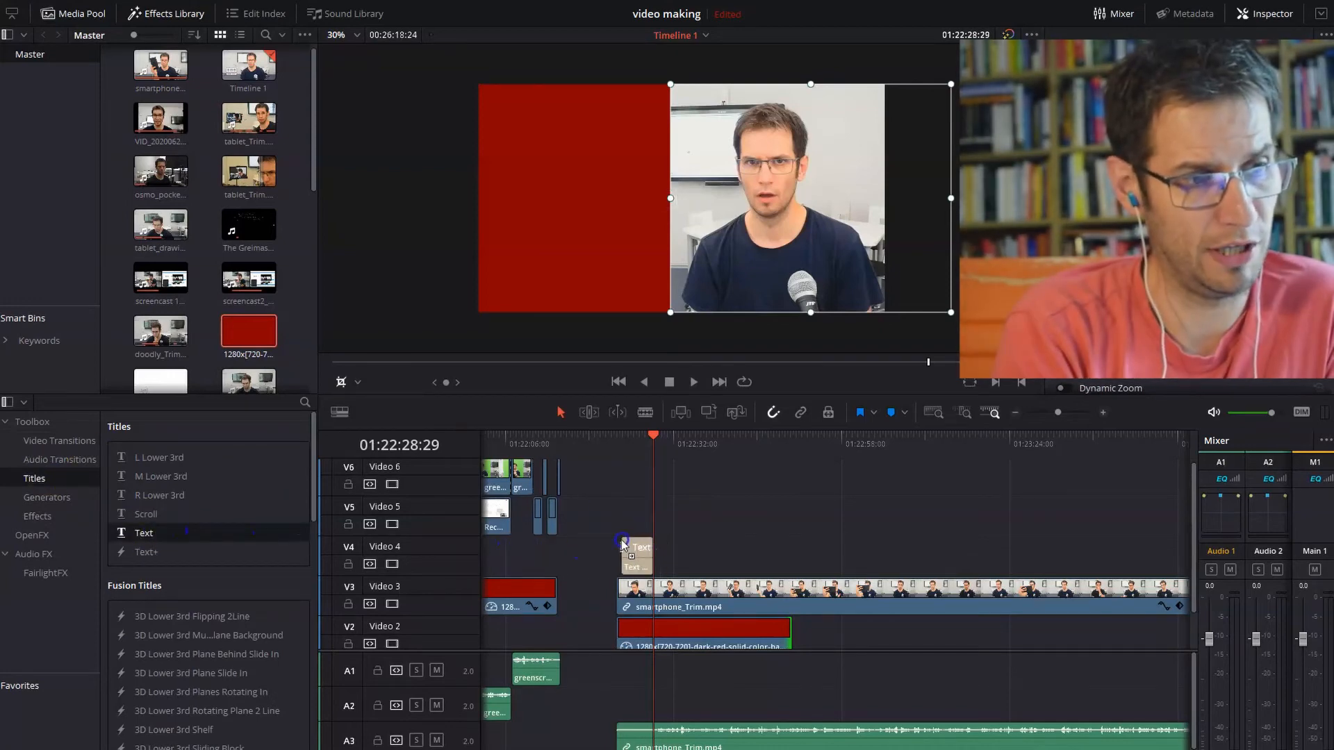
{"action": "left_click", "coordinate": [636, 444]}
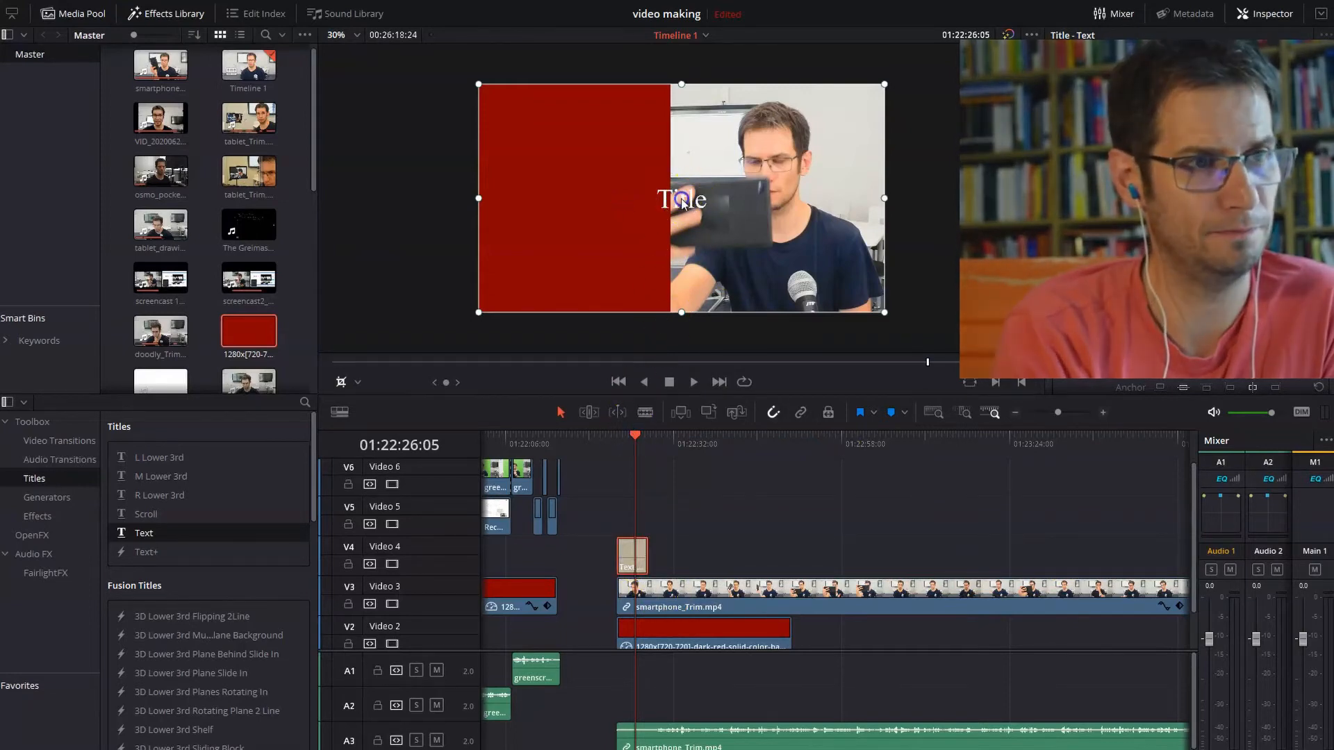
Switch the viewer overlay to Transform and move the title onto the upper part of the red area
{"action": "left_click", "coordinate": [607, 212]}
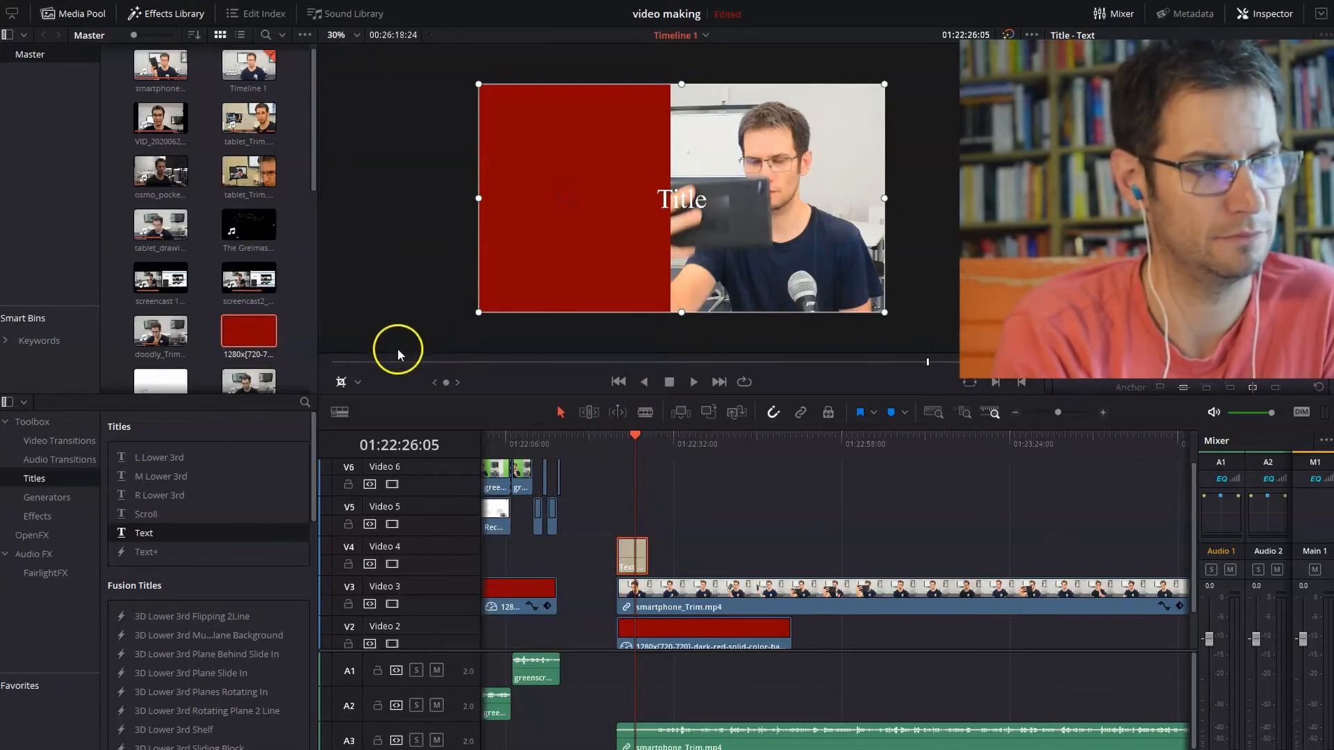
{"action": "left_click", "coordinate": [358, 382]}
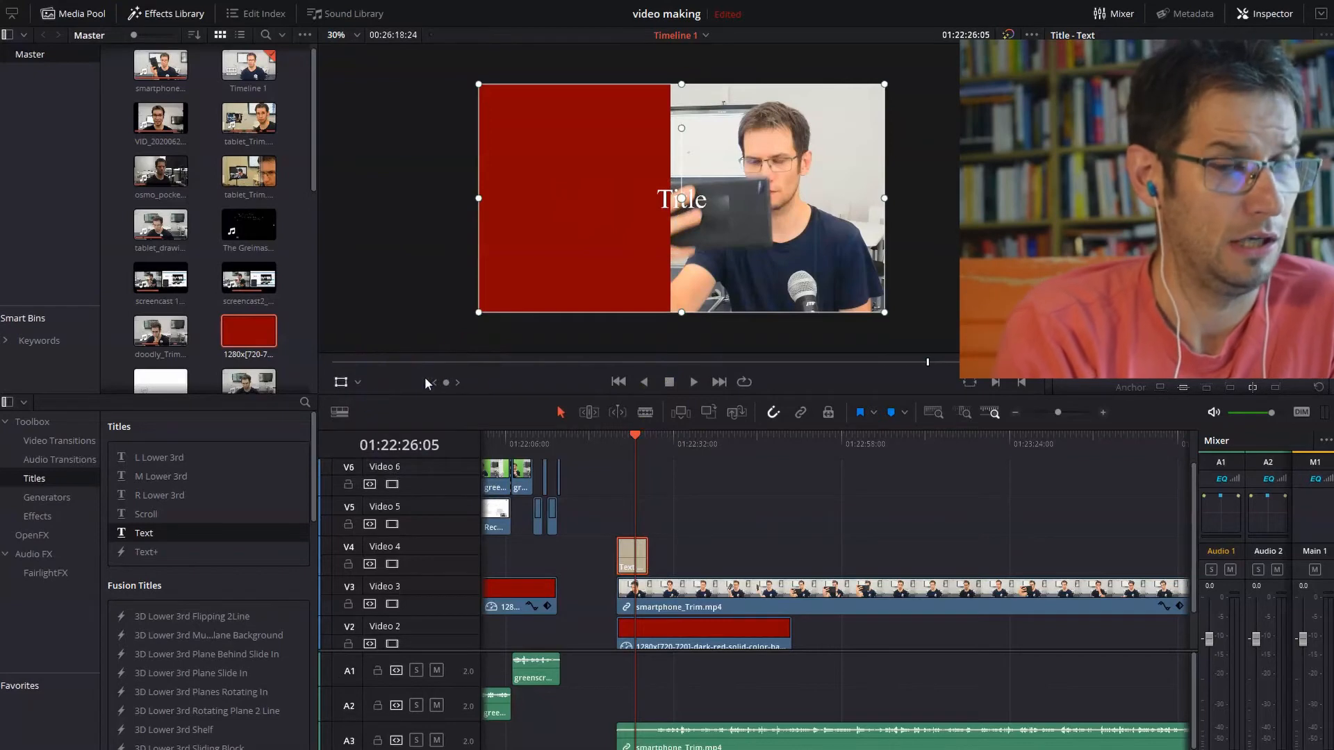
{"action": "left_click_drag", "start_coordinate": [686, 201], "coordinate": [535, 132]}
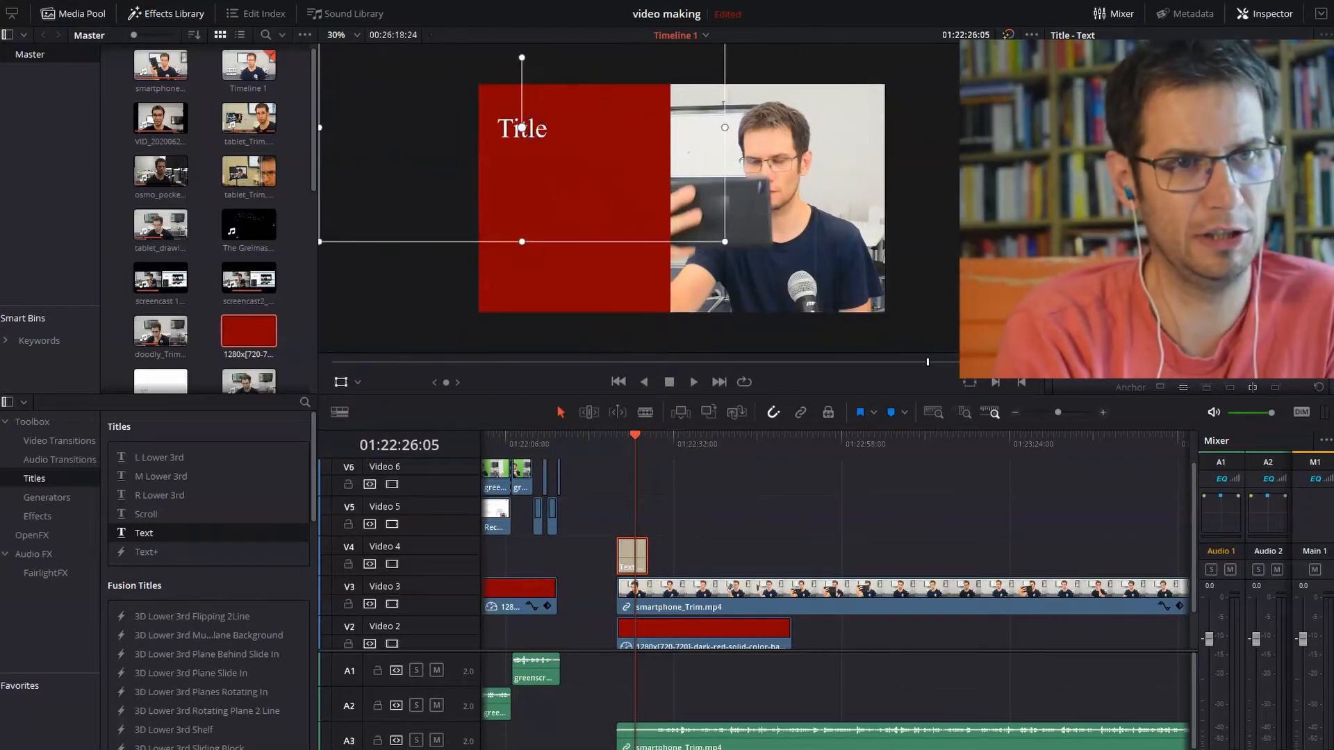
Try Trebuchet MS for the title, set its font to WindsorDUltHea, and shift it slightly right on the red area
{"action": "left_click", "coordinate": [1237, 209]}
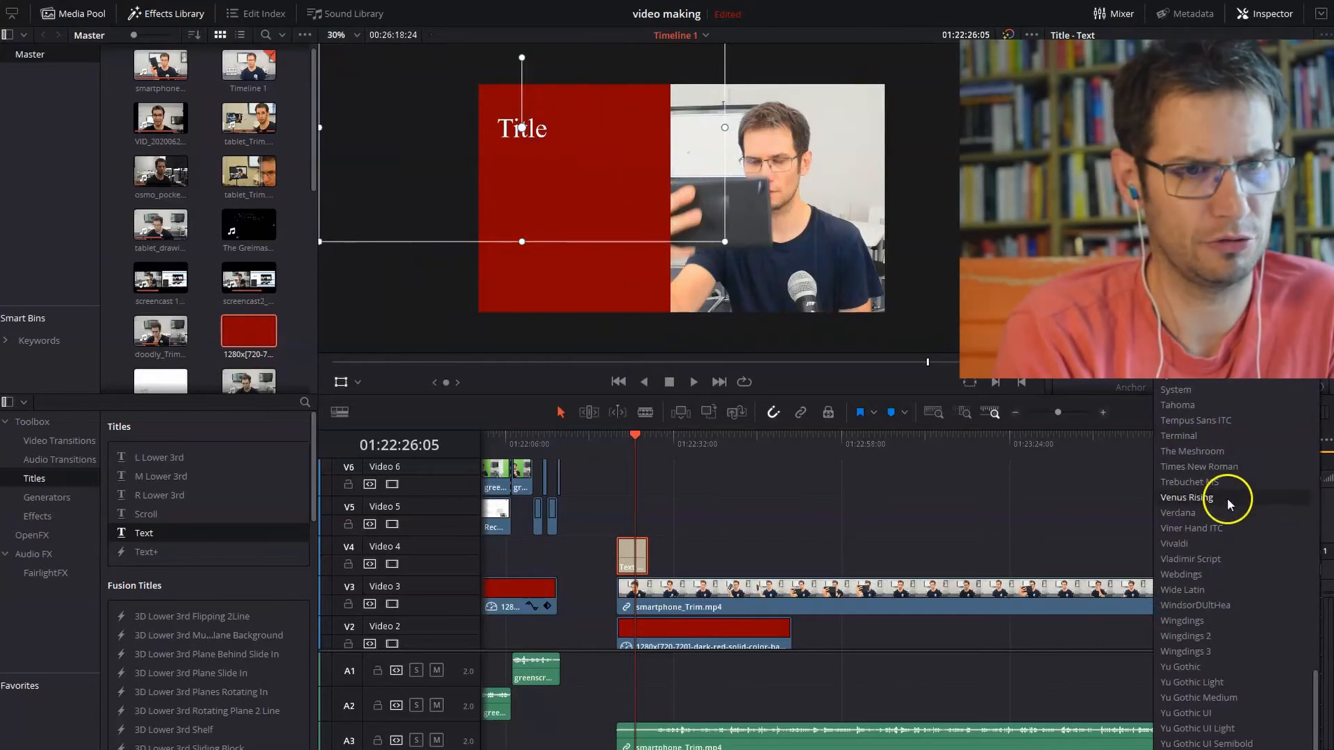
{"action": "left_click", "coordinate": [1223, 482]}
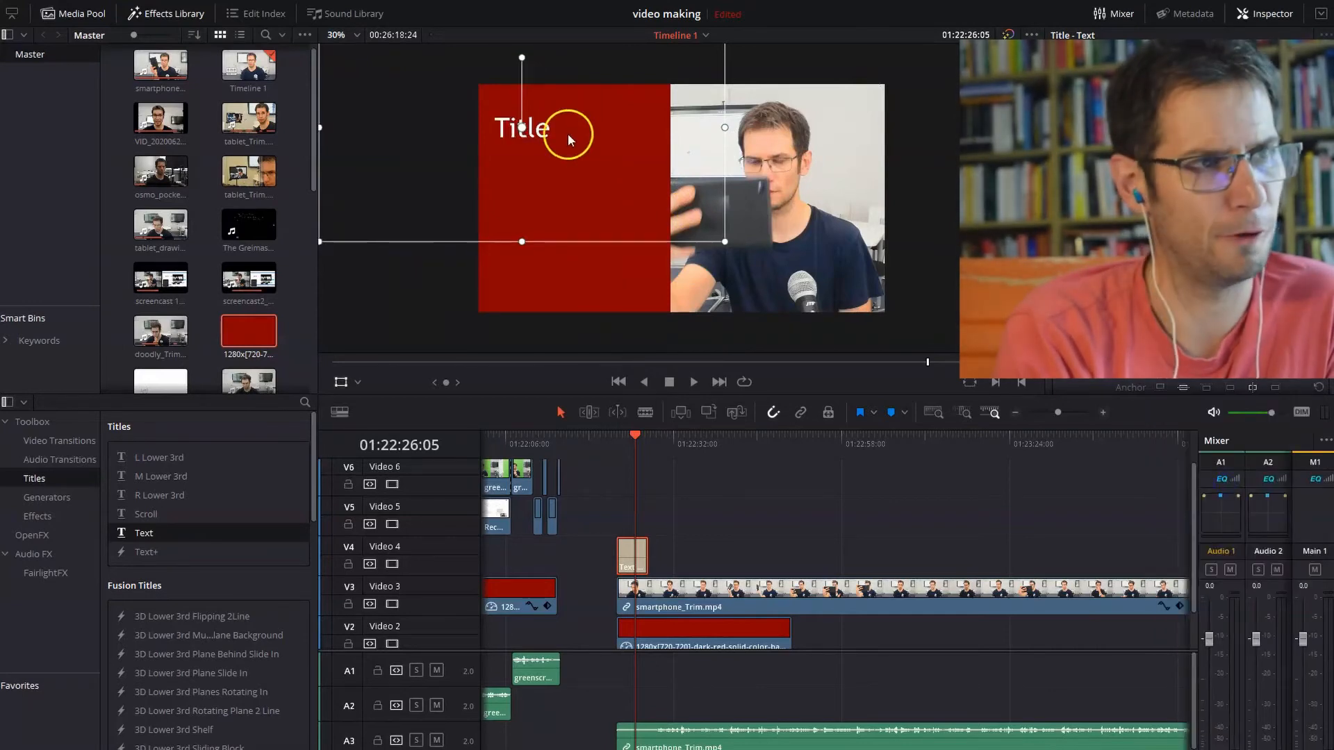
{"action": "left_click", "coordinate": [1237, 208]}
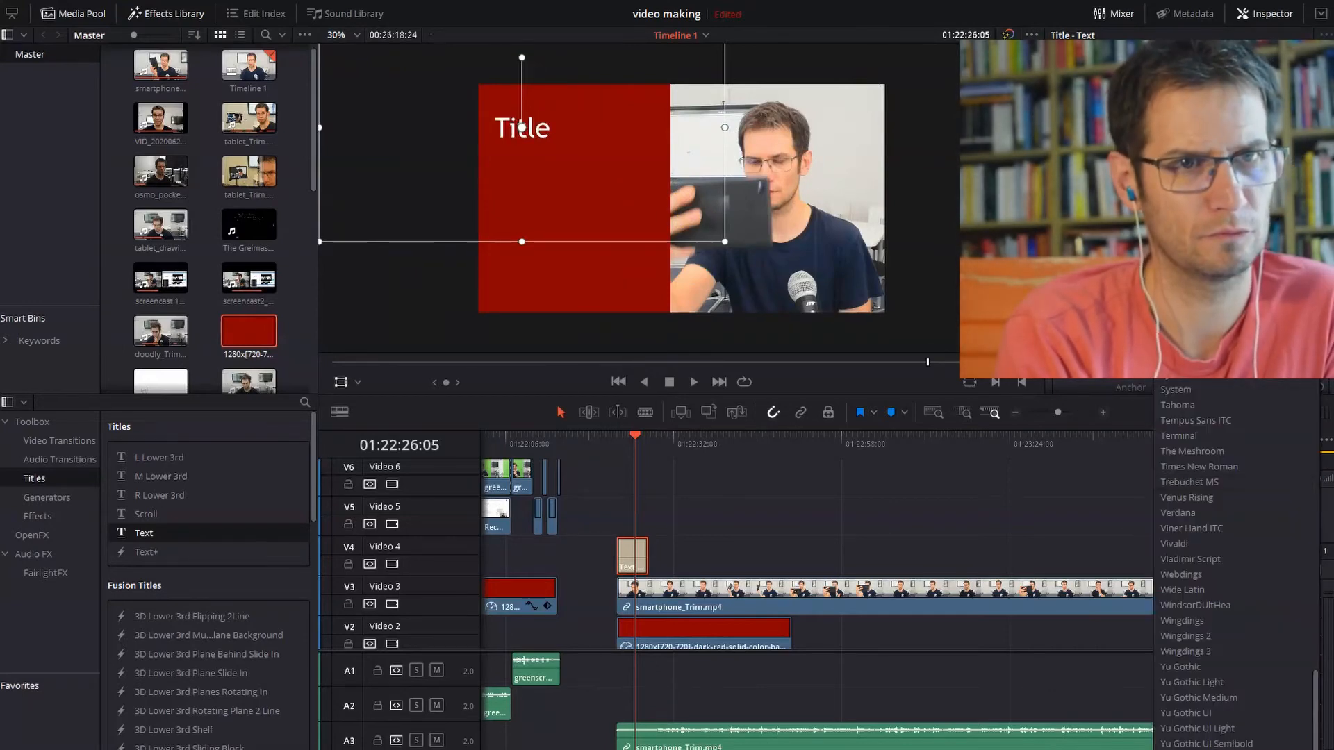
{"action": "left_click", "coordinate": [1236, 609]}
{"action": "left_click_drag", "start_coordinate": [562, 131], "coordinate": [585, 136]}
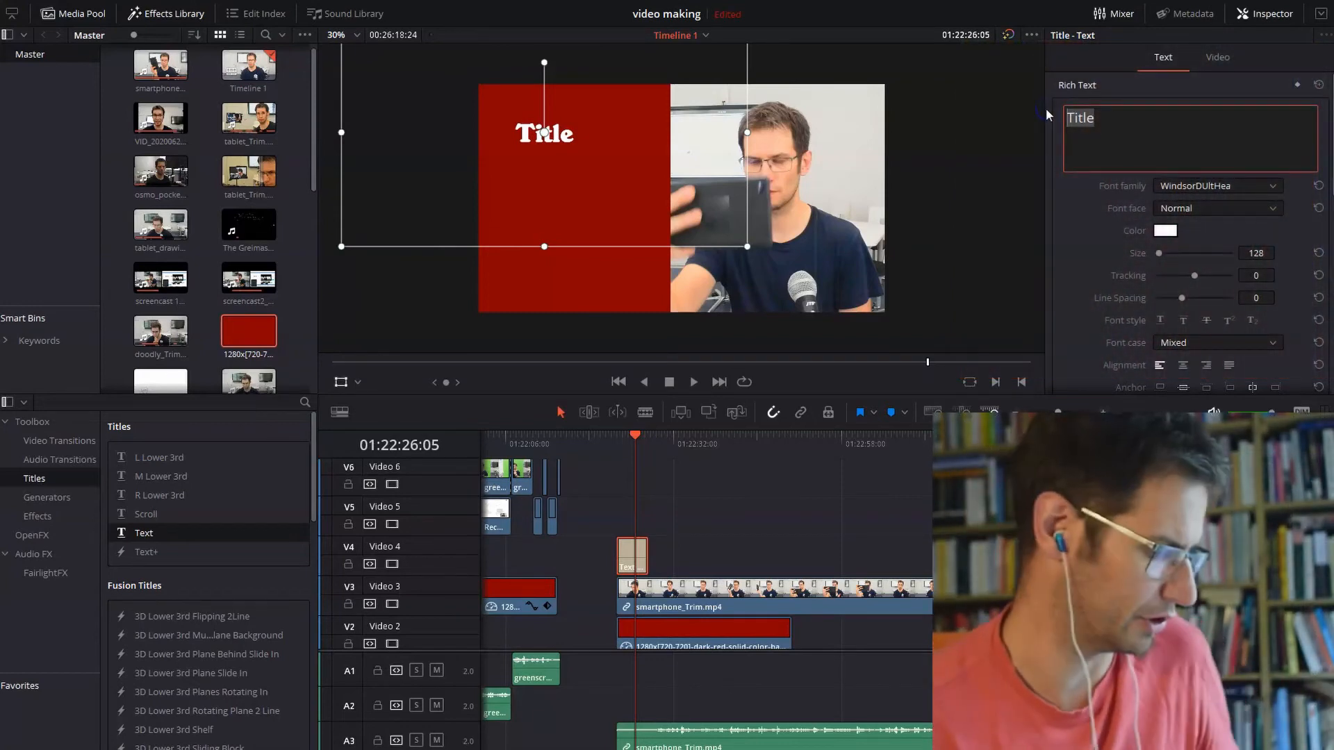
Replace the title text with "Video editing" and reposition it so all the words fit within the red area
{"action": "type", "text": "Video editing"}
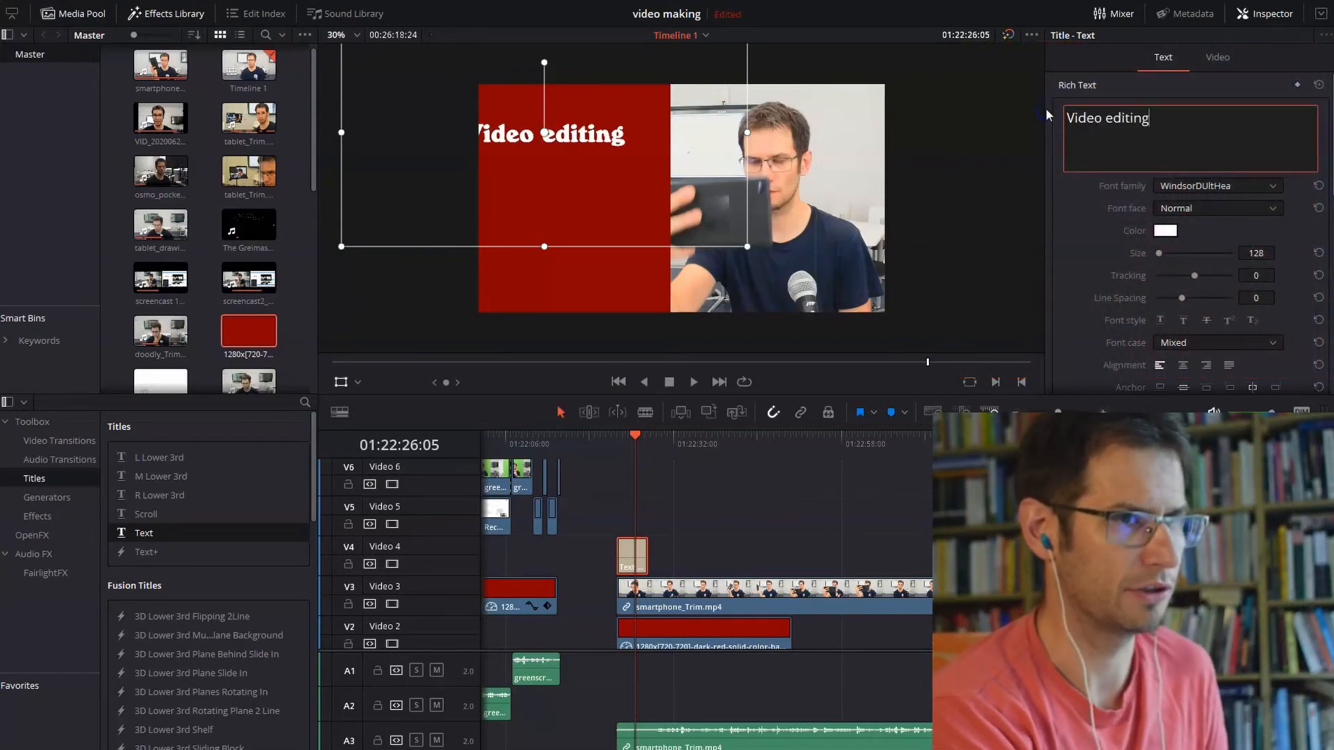
{"action": "left_click", "coordinate": [607, 141]}
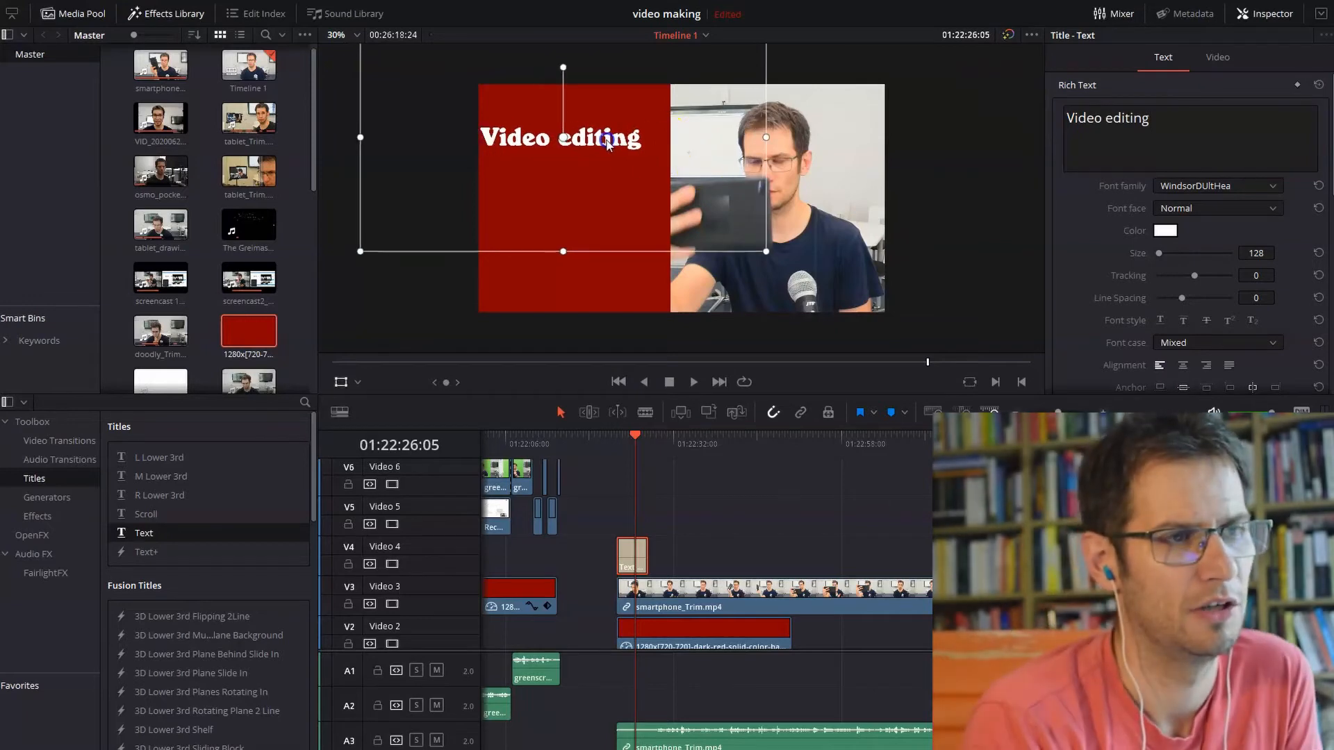
{"action": "left_click_drag", "start_coordinate": [607, 141], "coordinate": [612, 144]}
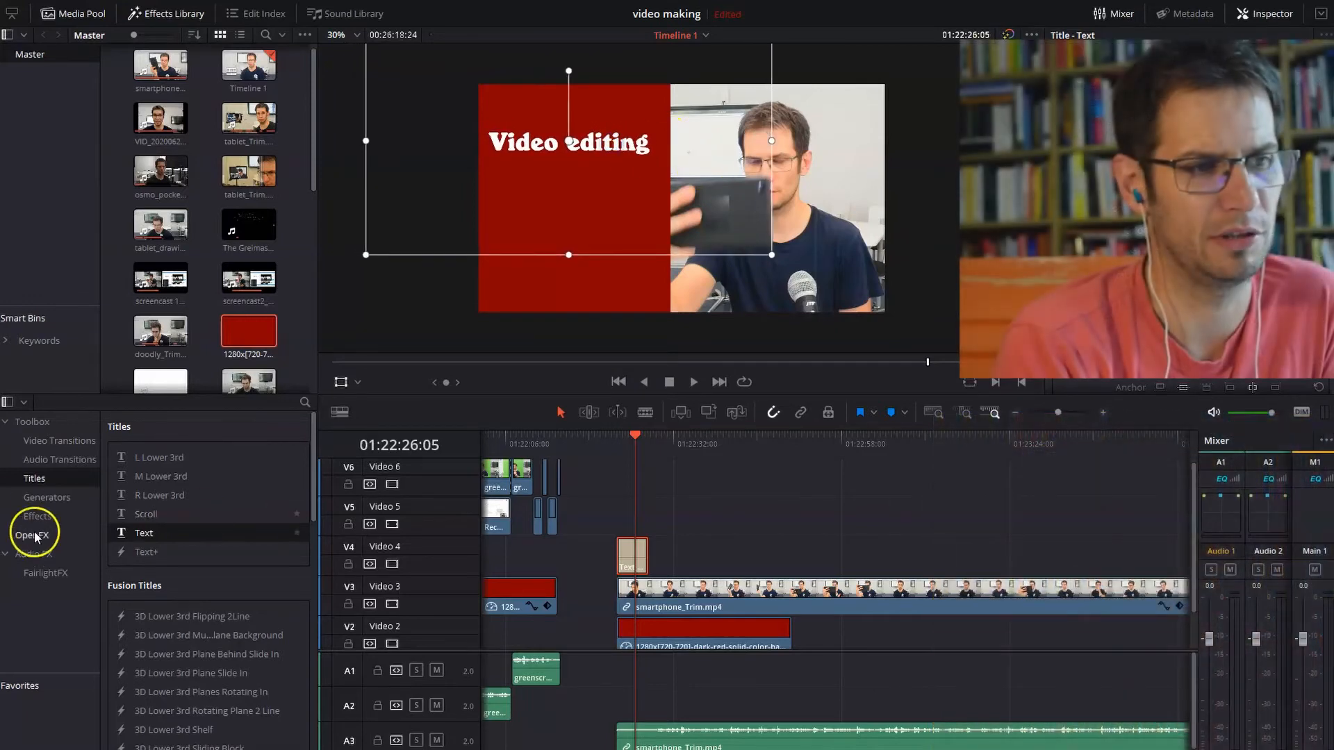
Apply a Cross Dissolve to the start of the title clip on Video 4 and shift the clip to begin at 01:22:26:05
{"action": "left_click", "coordinate": [43, 442]}
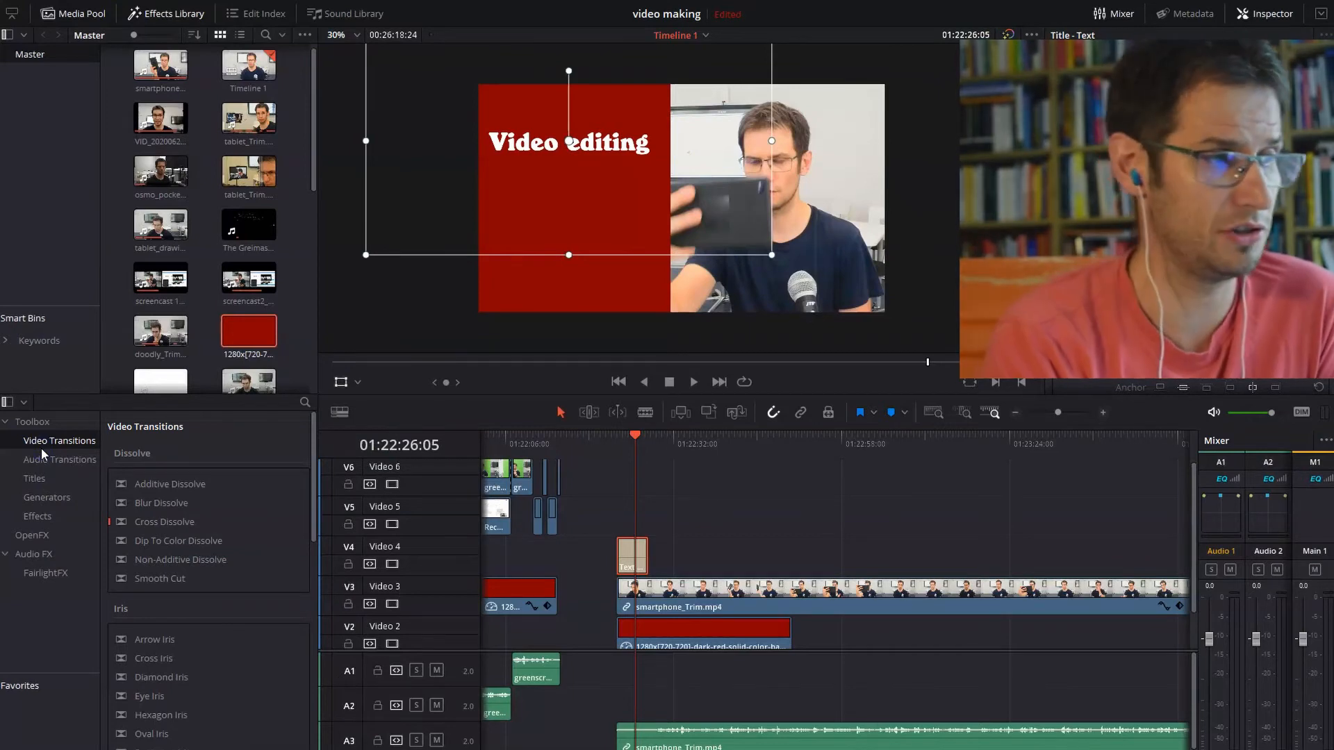
{"action": "left_click_drag", "start_coordinate": [164, 529], "coordinate": [640, 568]}
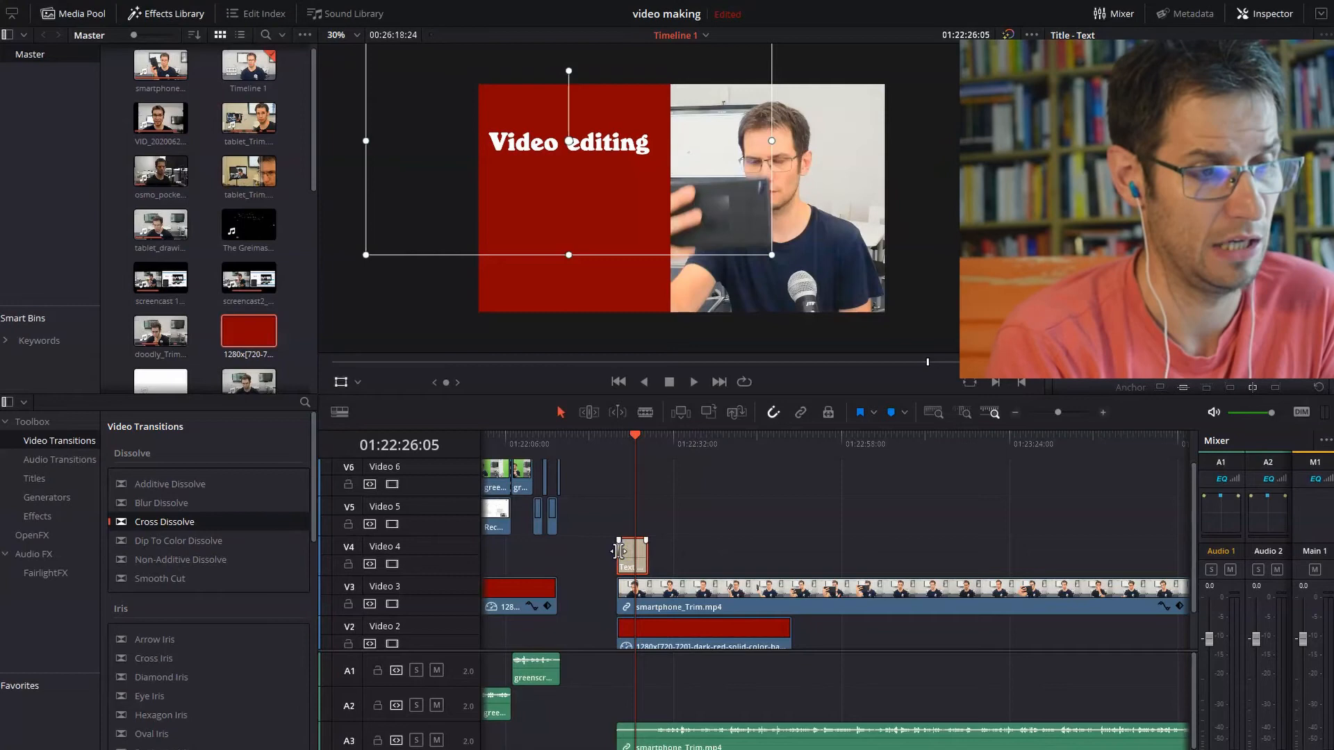
{"action": "left_click", "coordinate": [631, 567]}
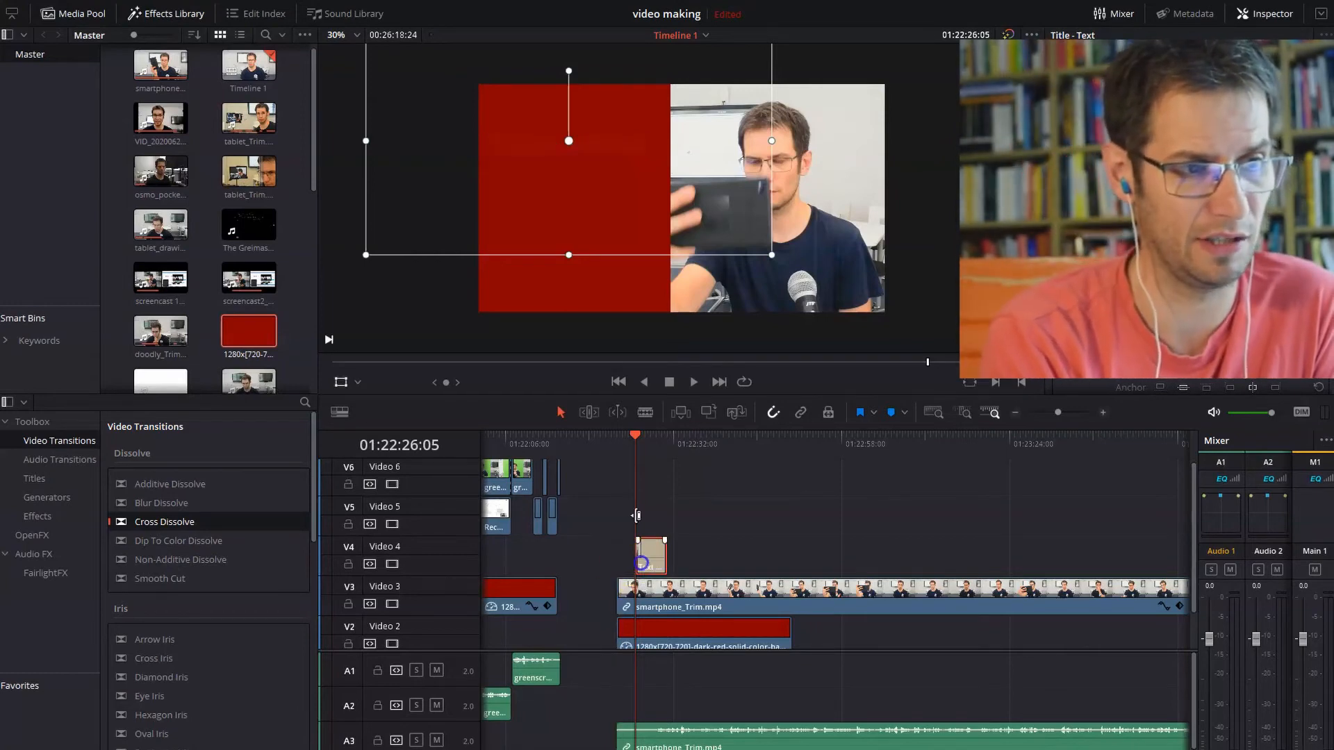
Play the sequence from before the title to check its fade-in and stop at 01:22:28:05
{"action": "left_click", "coordinate": [594, 444]}
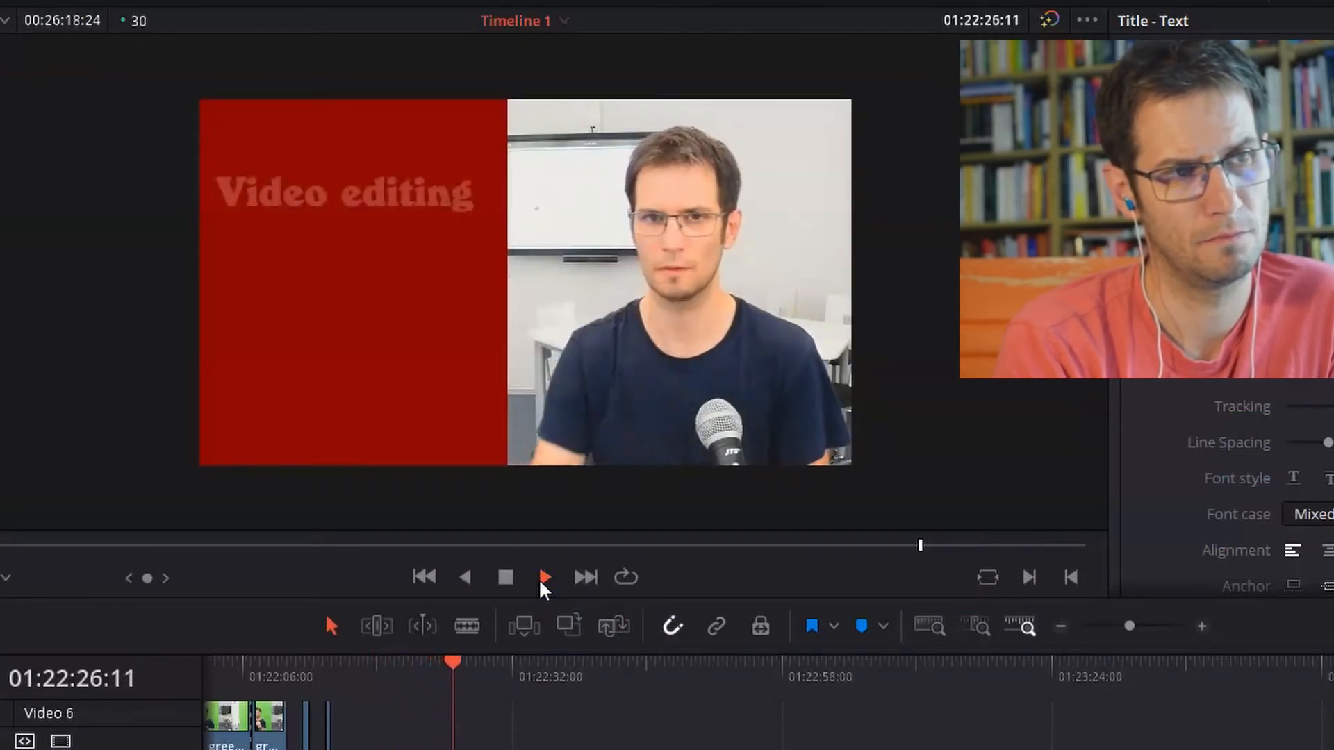
{"action": "left_click", "coordinate": [497, 573]}
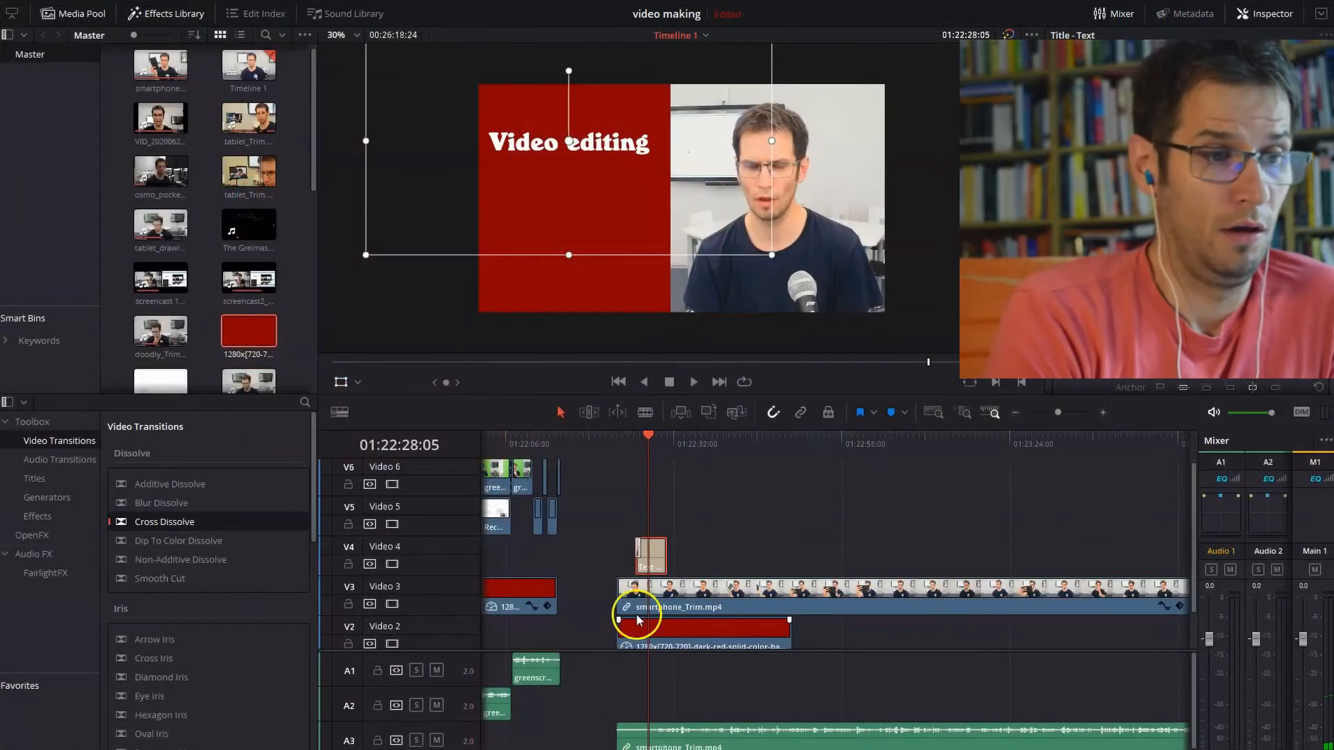
Extend the Video 4 title clip to about 01:22:41:26 and paste a copy of it directly after its end
{"action": "left_click_drag", "start_coordinate": [663, 557], "coordinate": [730, 556]}
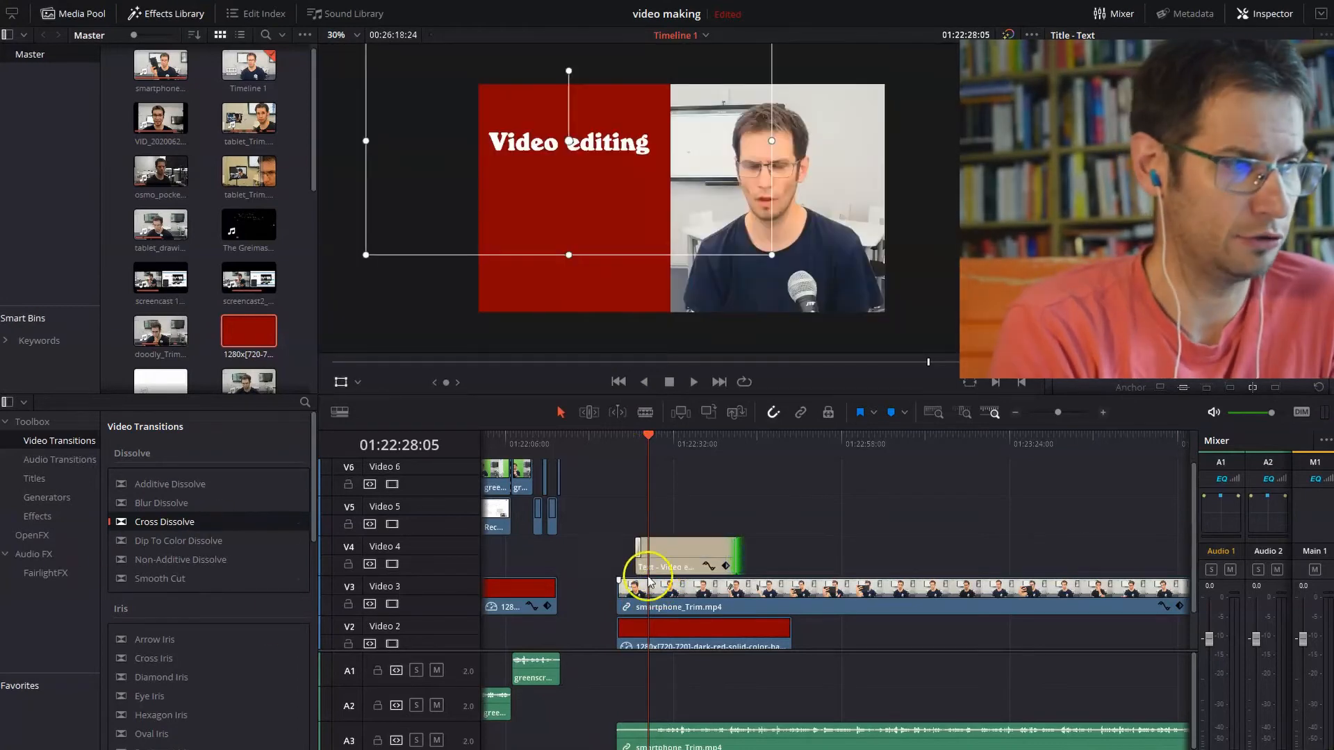
{"action": "left_click", "coordinate": [648, 573]}
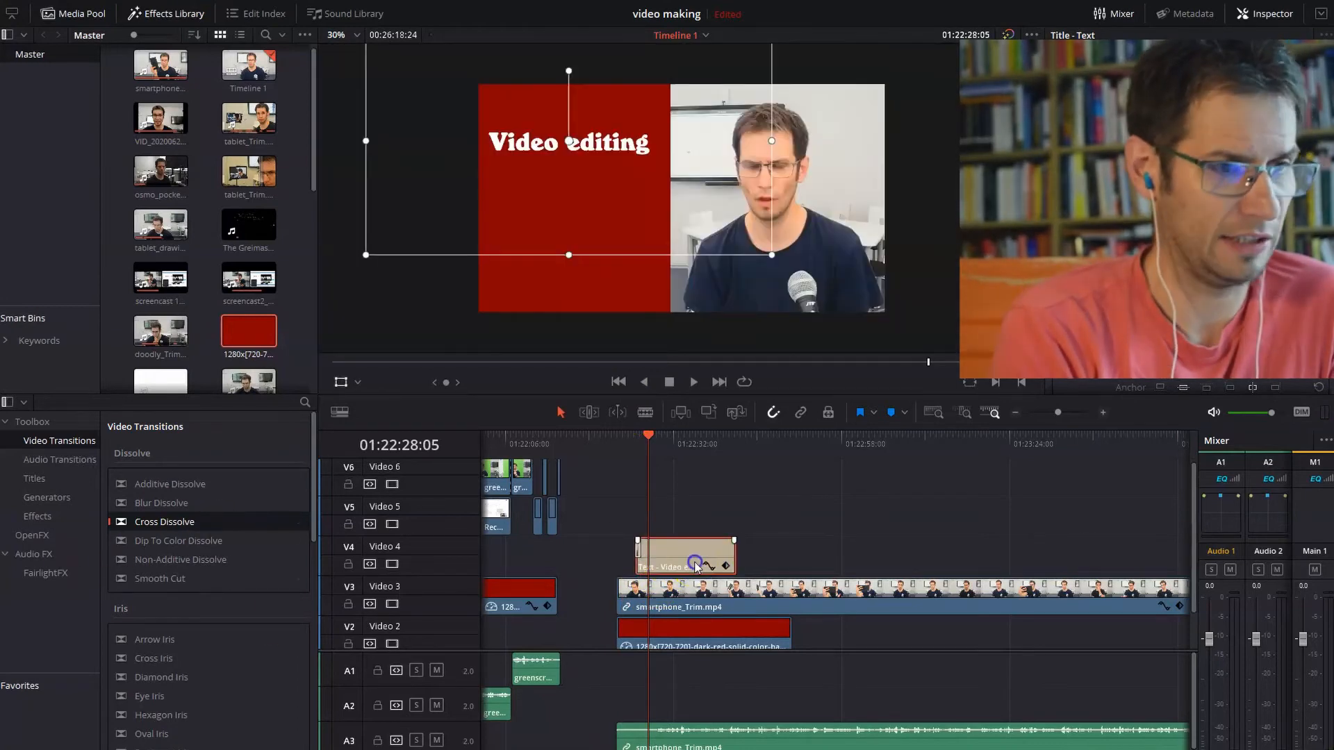
{"action": "left_click", "coordinate": [737, 451]}
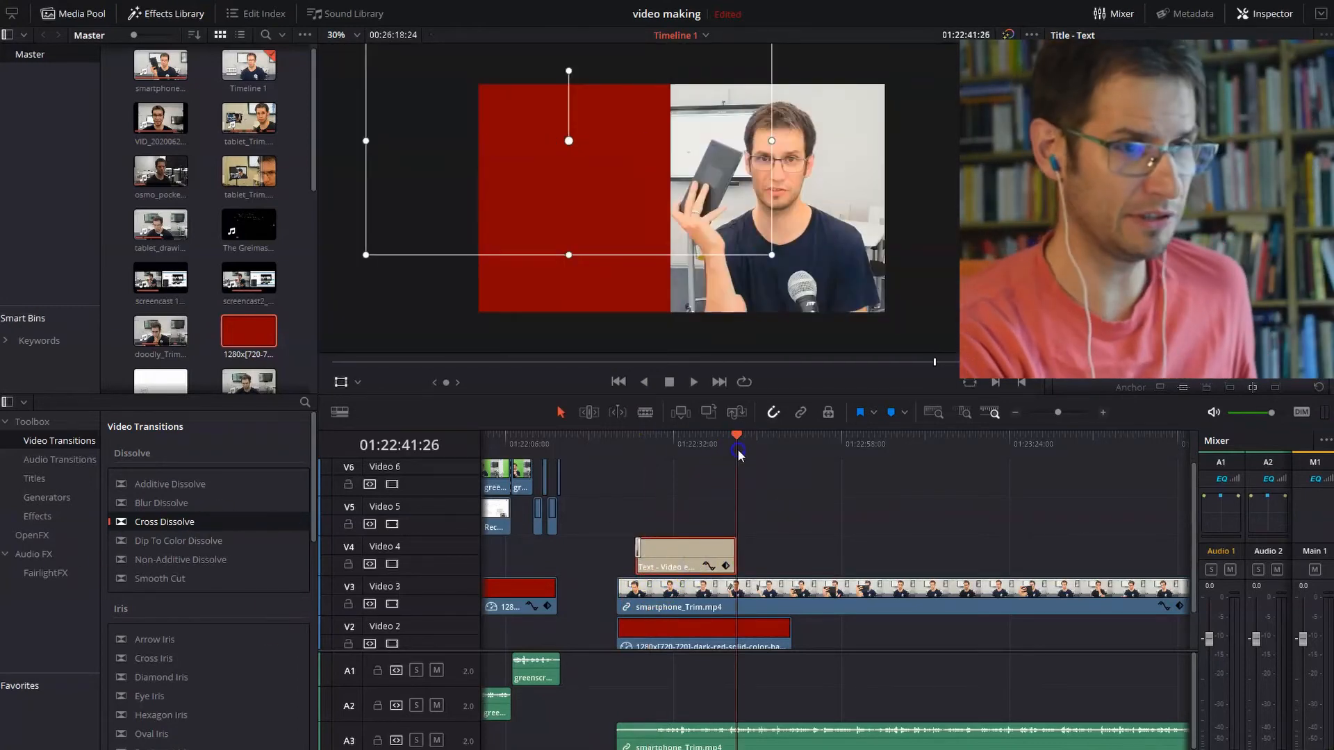
{"action": "key", "text": "ctrl+v"}
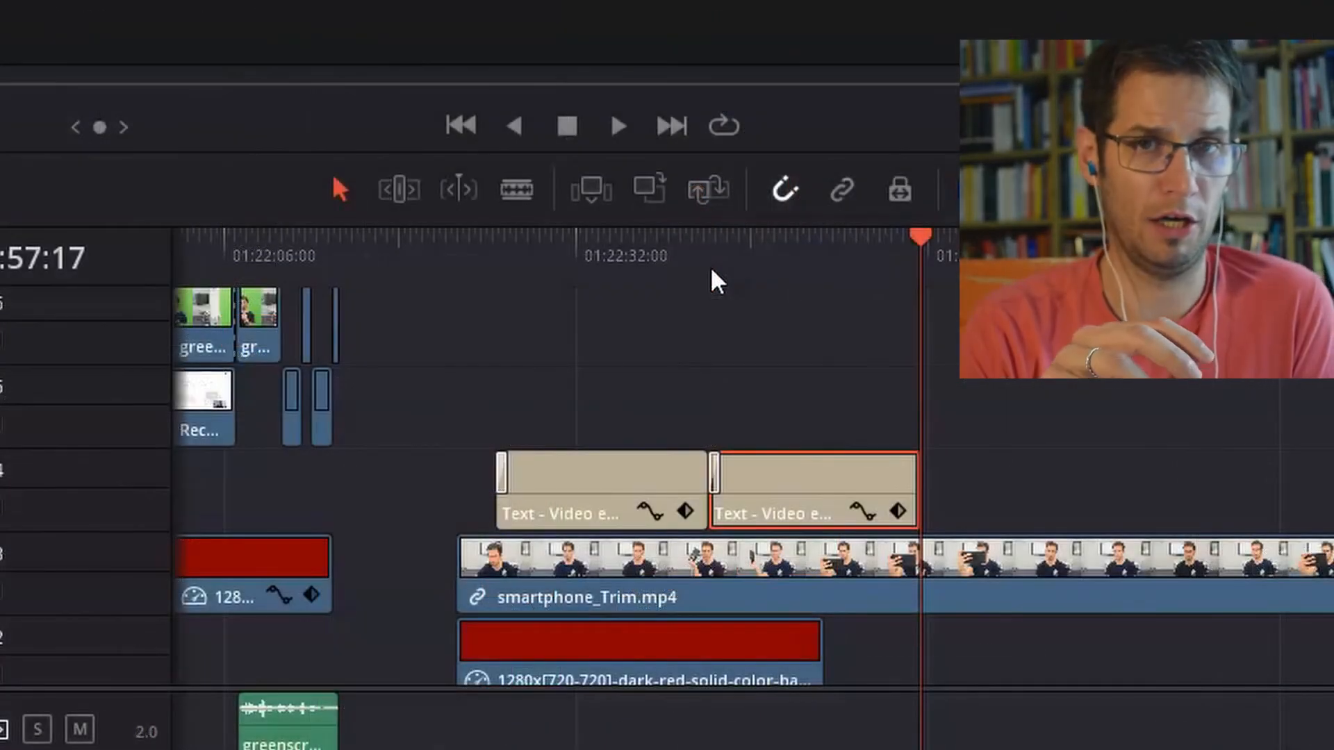
Move the copied title to Video 5 so it starts slightly after the Video 4 title, and extend the Video 4 title to the same end
{"action": "left_click_drag", "start_coordinate": [854, 470], "coordinate": [646, 428]}
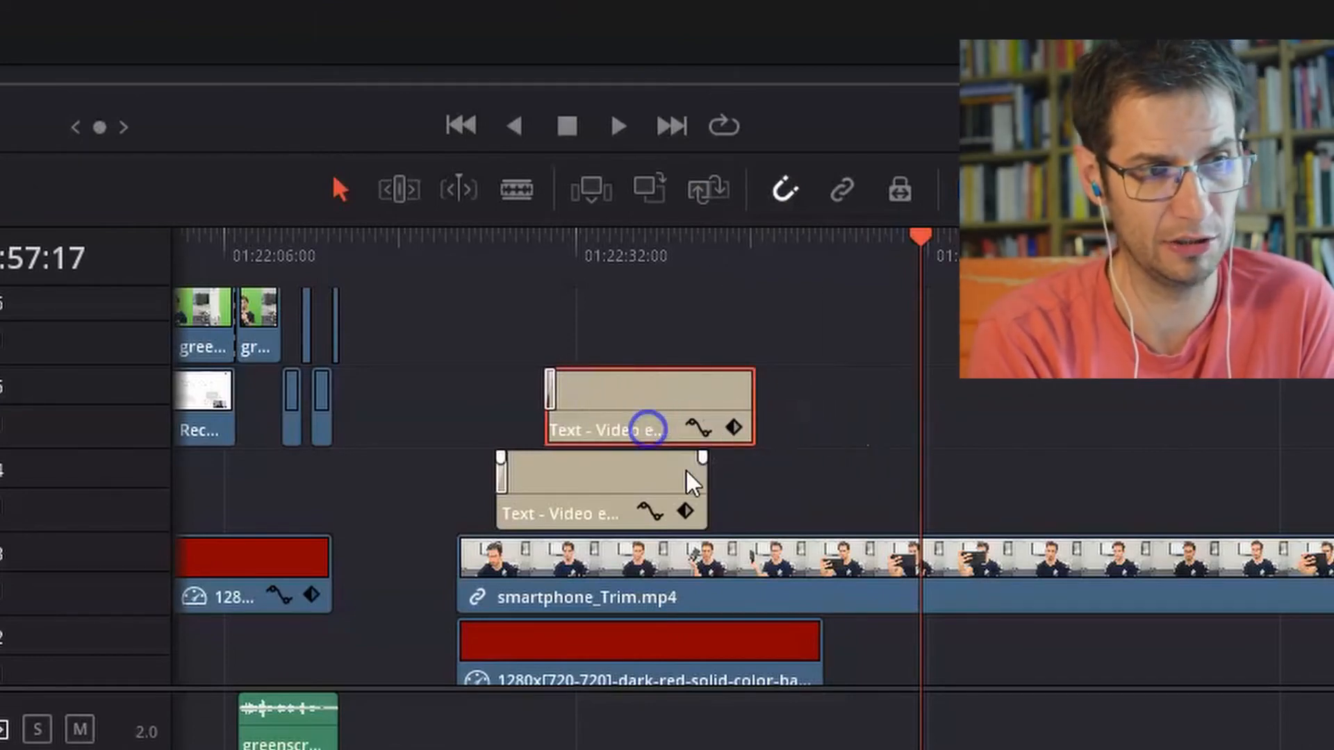
{"action": "left_click_drag", "start_coordinate": [710, 495], "coordinate": [758, 495]}
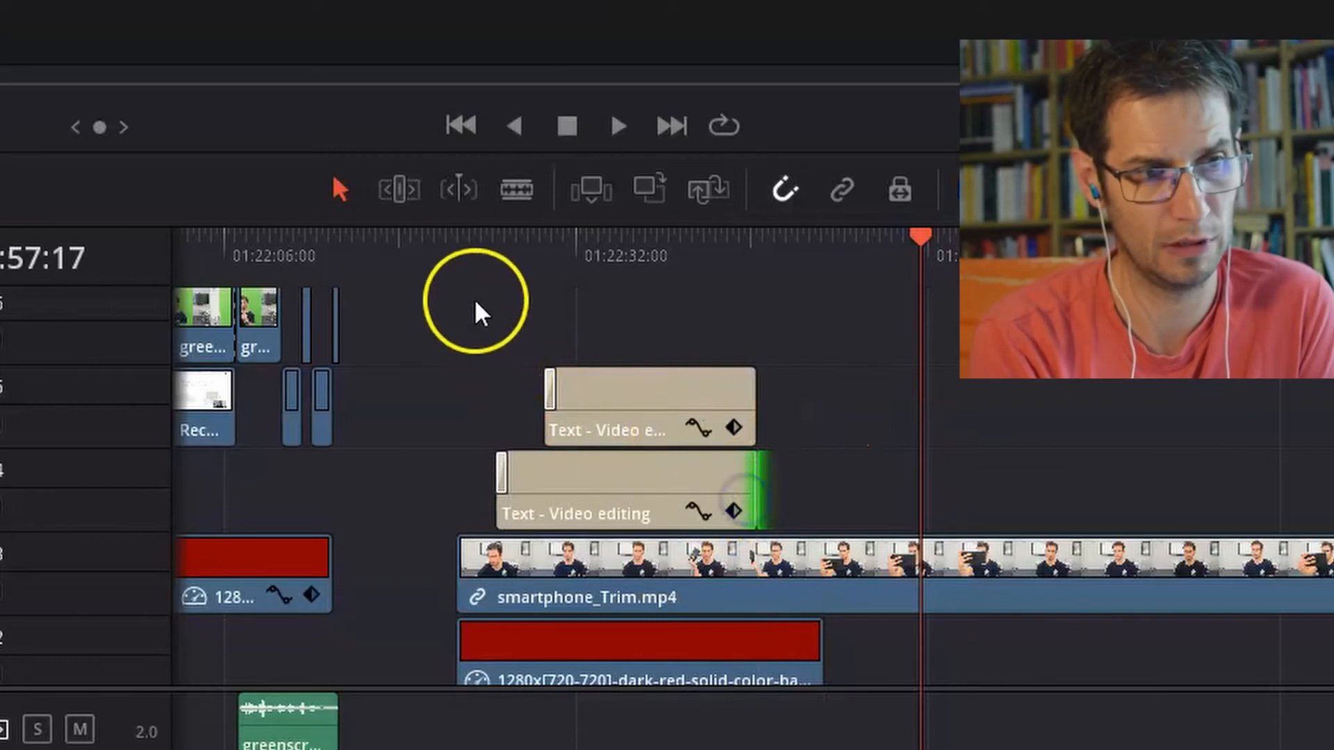
Place the playhead at 01:22:36:20 and move the Video 5 title text just below the first line on the red area
{"action": "left_click", "coordinate": [467, 279]}
{"action": "left_click", "coordinate": [728, 417]}
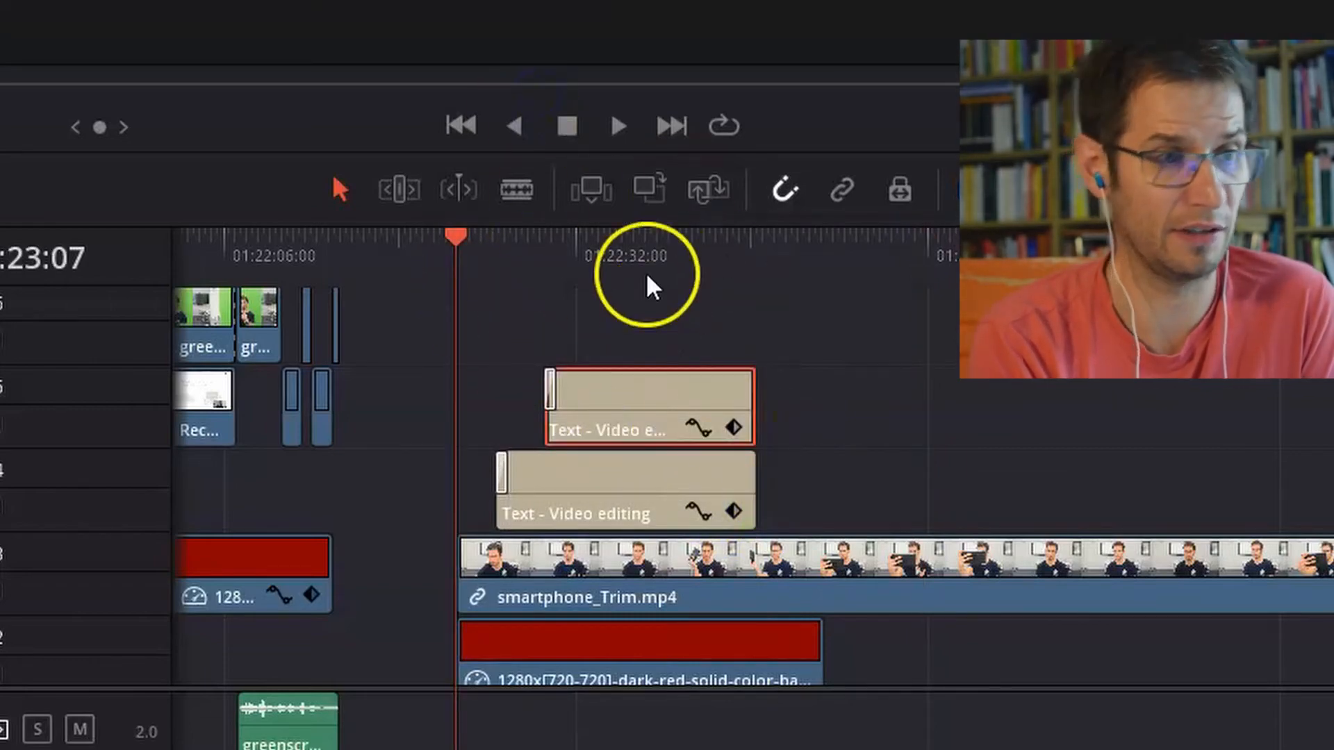
{"action": "left_click", "coordinate": [648, 274]}
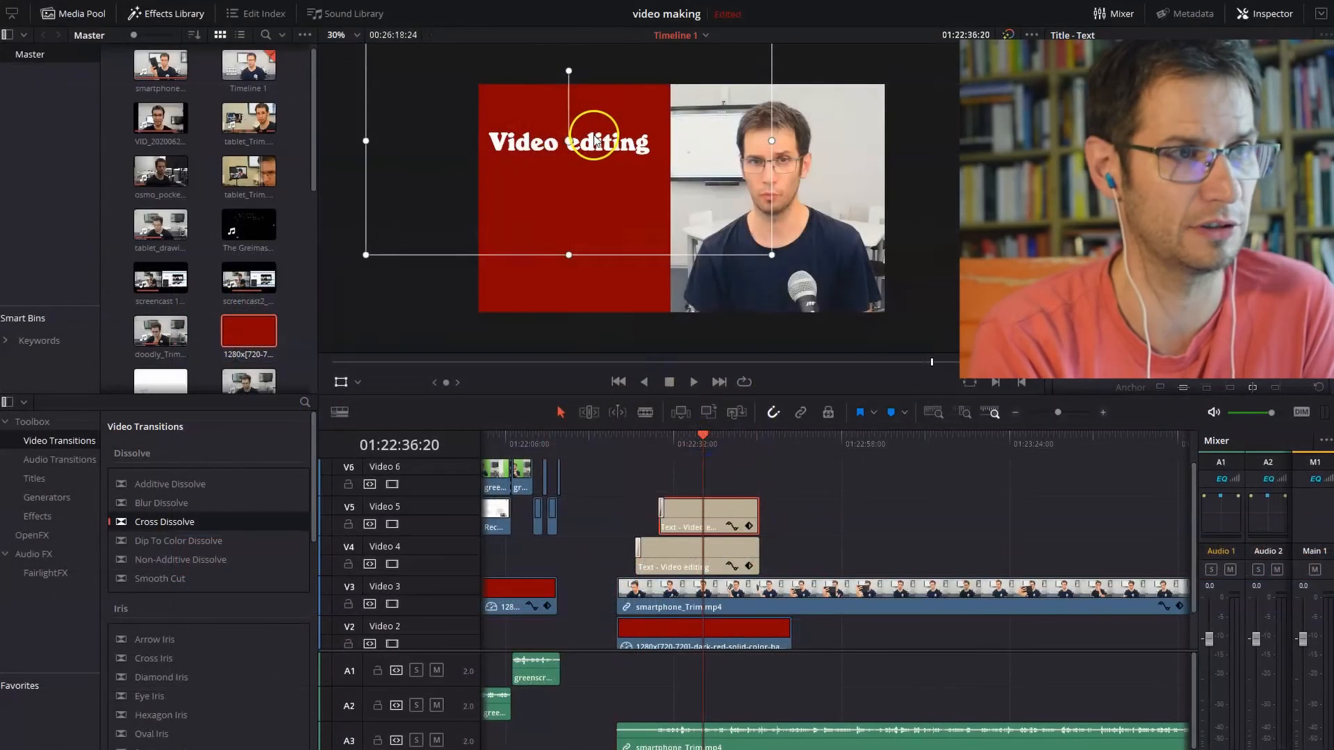
{"action": "left_click_drag", "start_coordinate": [593, 136], "coordinate": [594, 181]}
Replace the text of the Video 4 title with "First element"
{"action": "left_click", "coordinate": [659, 564]}
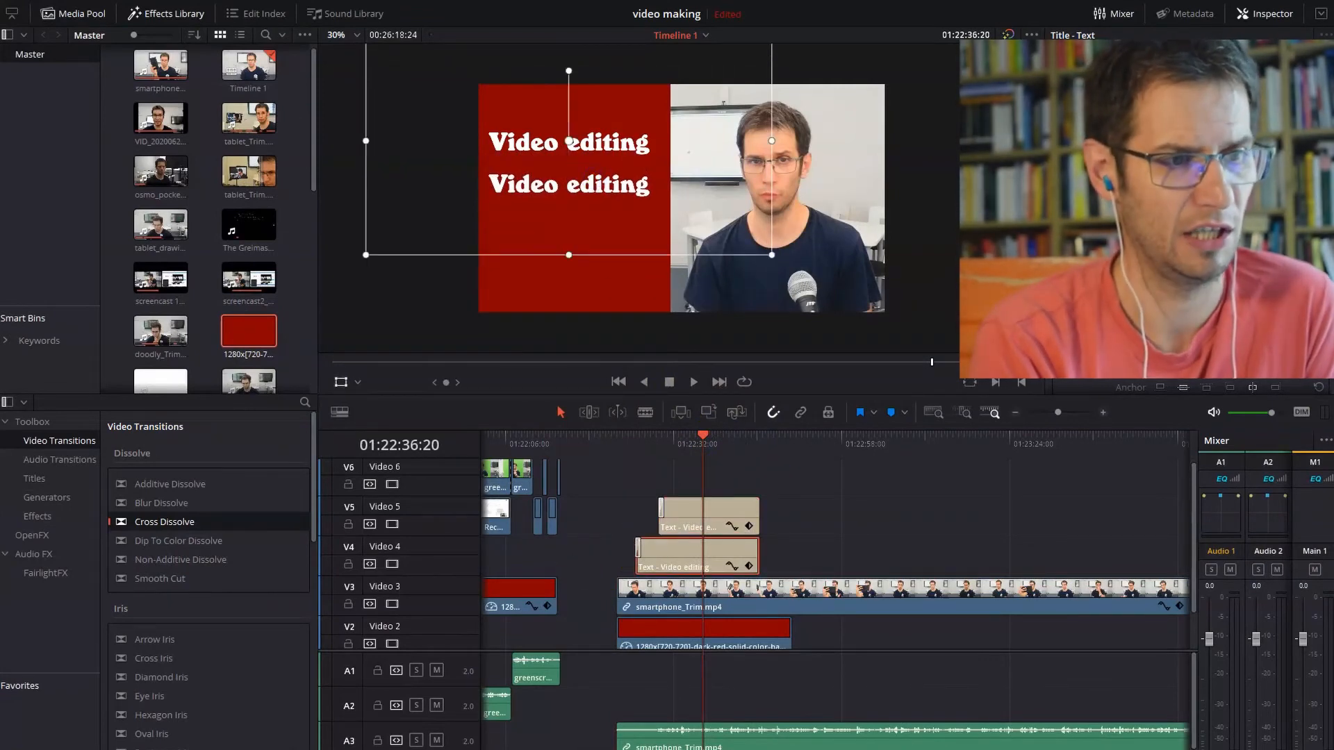
{"action": "type", "text": "First"}
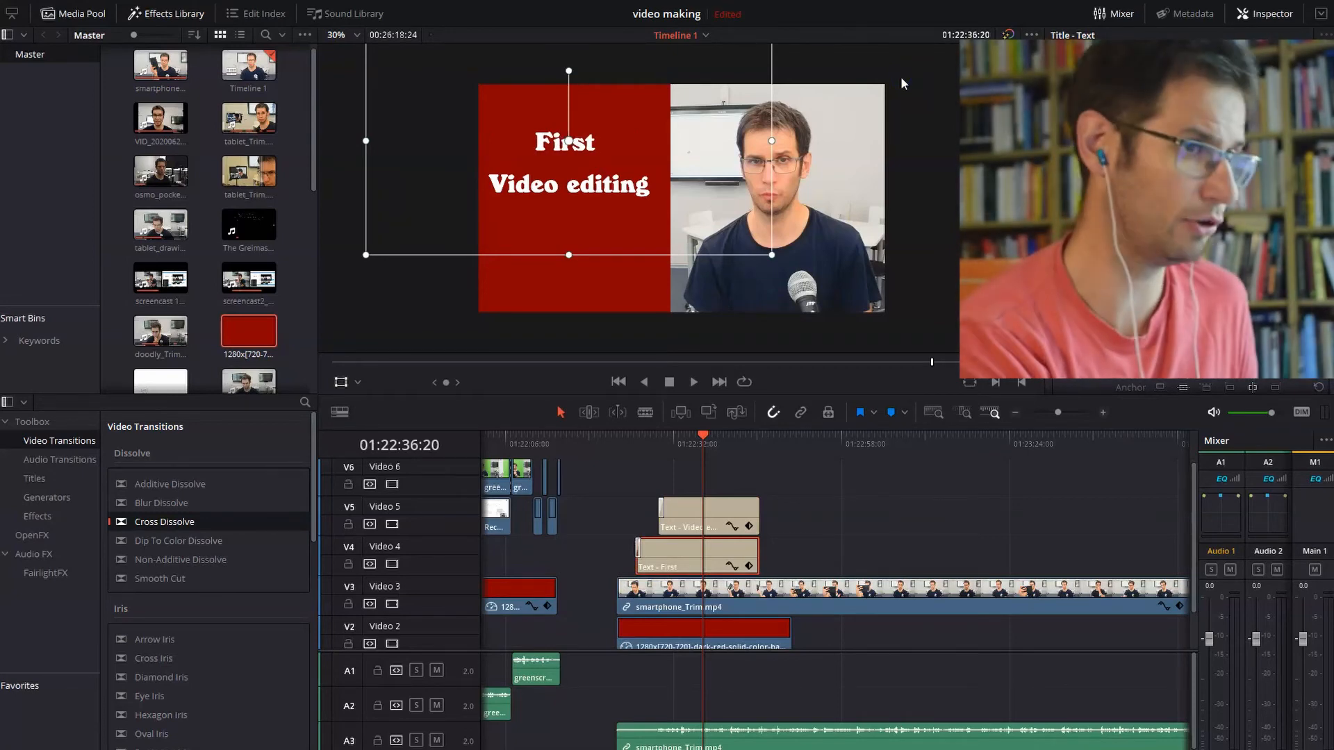
{"action": "type", "text": " elment"}
{"action": "left_click", "coordinate": [967, 299]}
{"action": "left_click", "coordinate": [811, 86]}
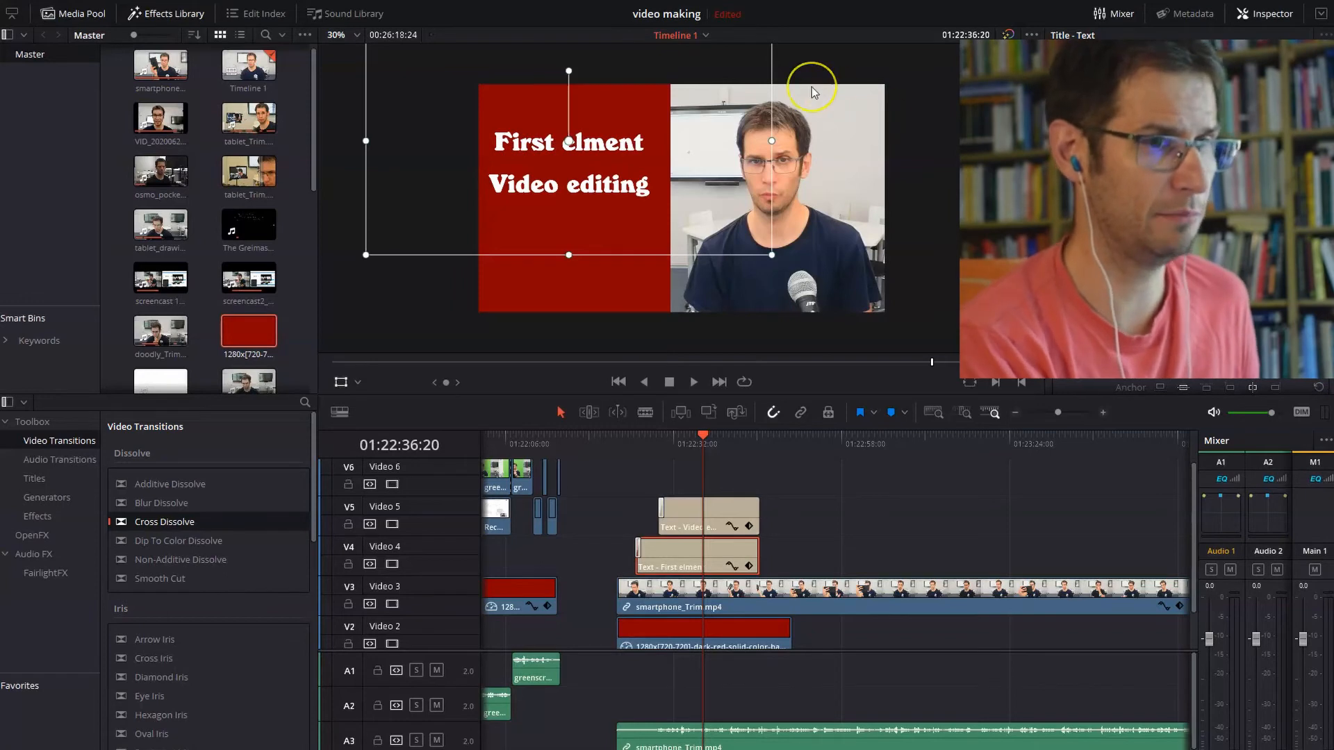
{"action": "key", "text": "BackSpace"}
{"action": "key", "text": "BackSpace"}
{"action": "key", "text": "BackSpace"}
{"action": "key", "text": "BackSpace"}
{"action": "type", "text": "ement"}
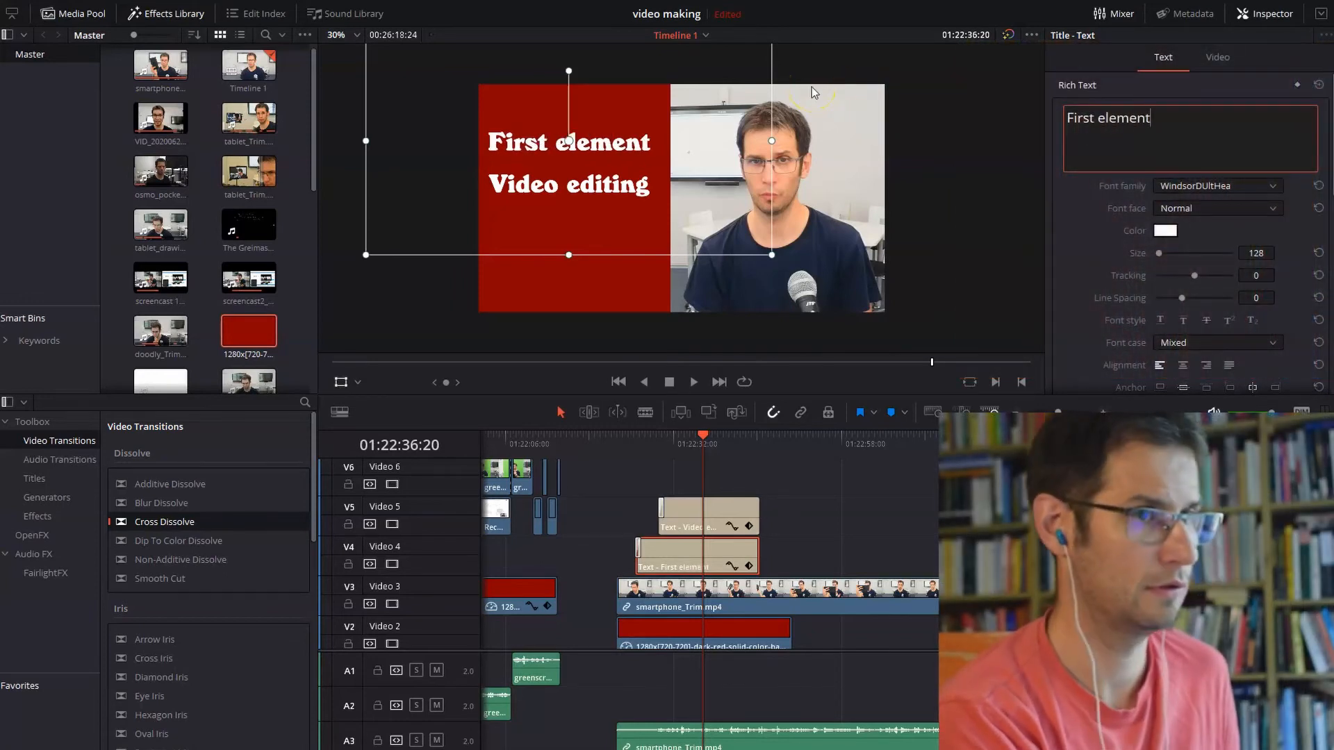
Replace the text of the Video 5 title with "Second element"
{"action": "left_click", "coordinate": [814, 423]}
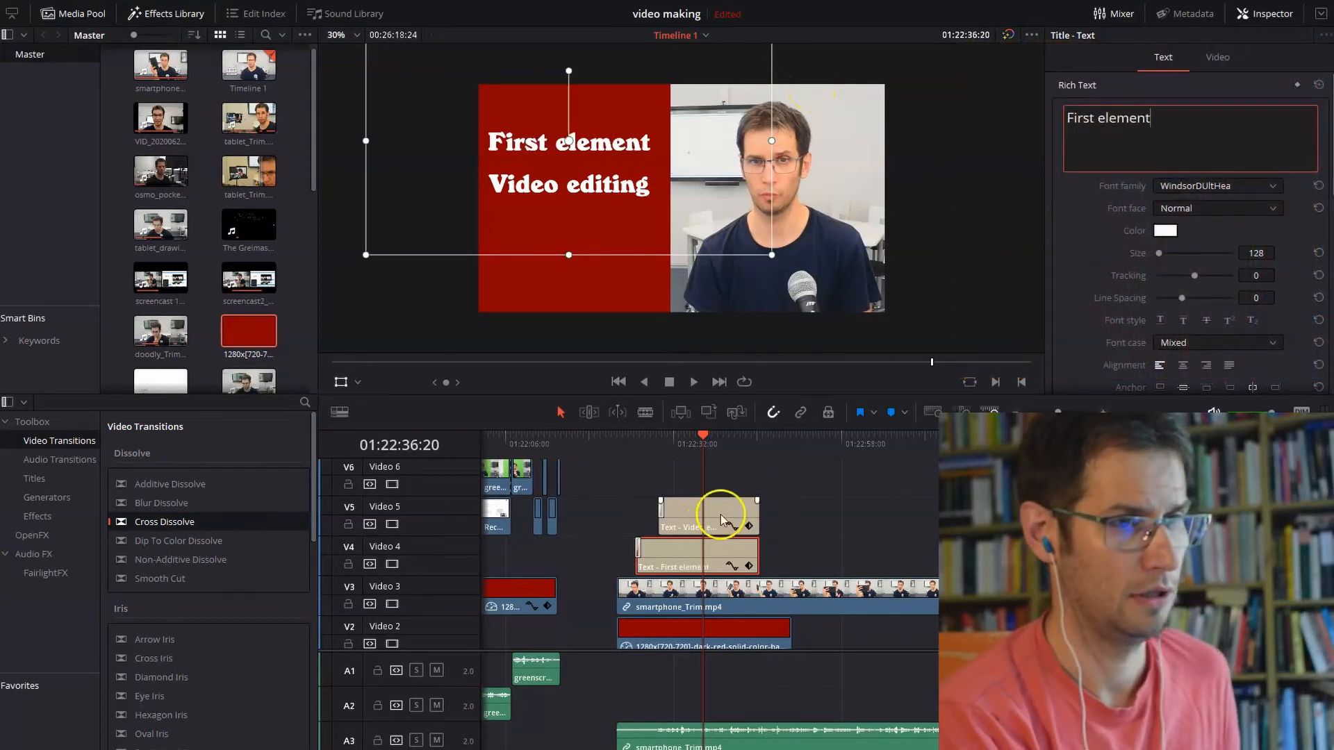
{"action": "left_click", "coordinate": [619, 257]}
{"action": "left_click", "coordinate": [1128, 123]}
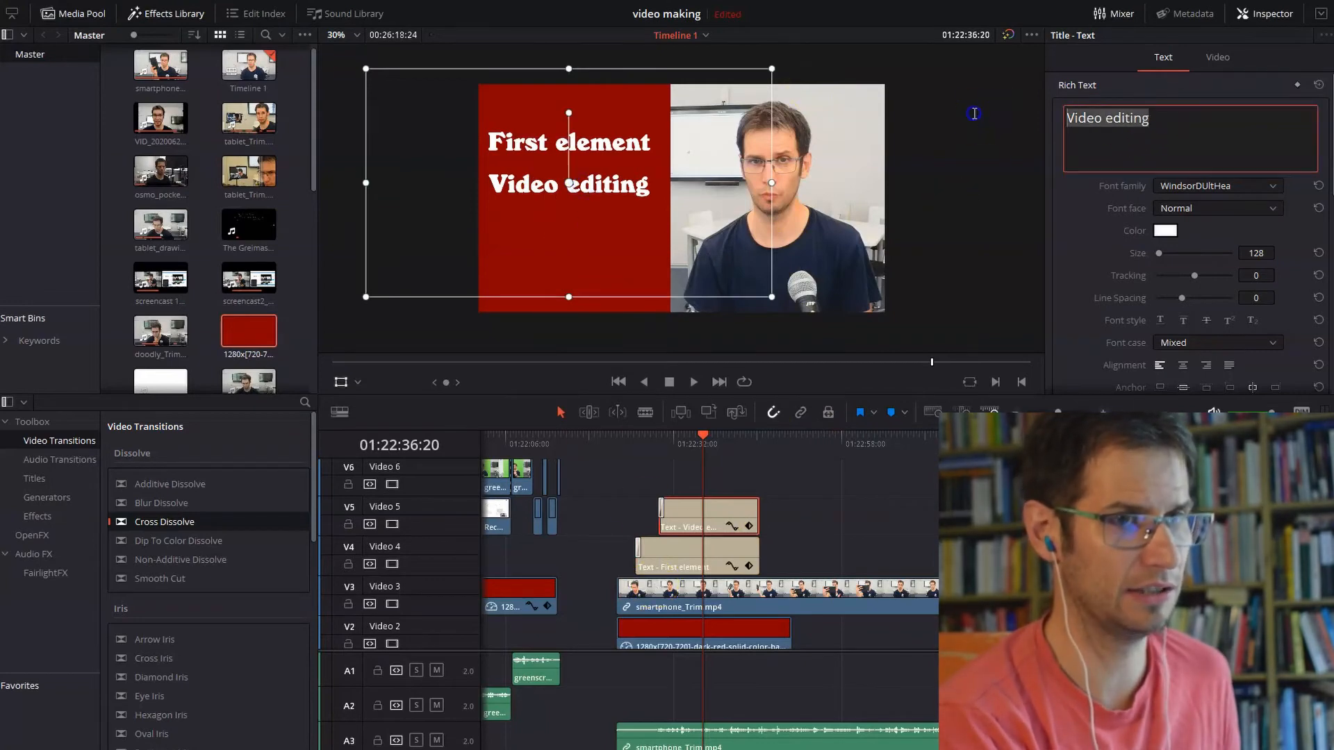
{"action": "key", "text": "ctrl+a"}
{"action": "type", "text": "Second element"}
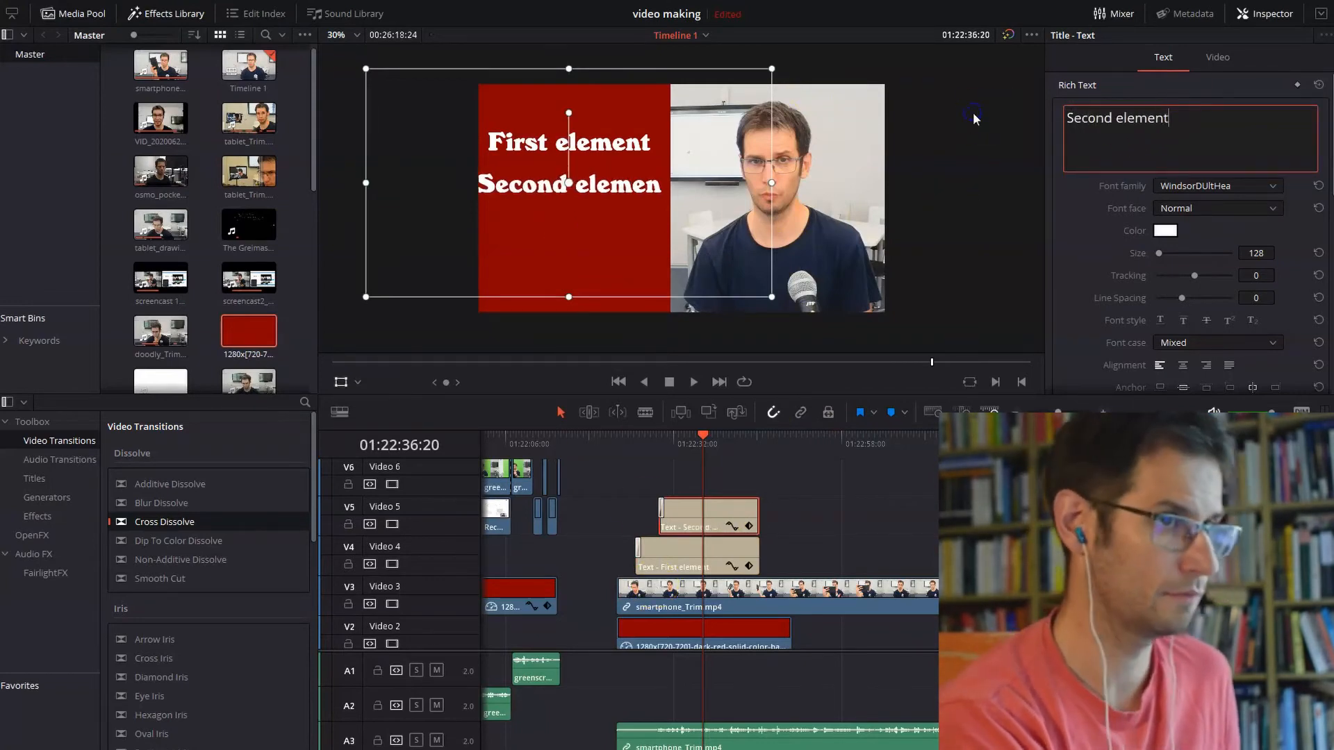
Set the "Second element" text size to 112 and nudge it slightly so it fits within the red area
{"action": "left_click", "coordinate": [595, 262]}
{"action": "left_click", "coordinate": [1161, 219]}
{"action": "left_click_drag", "start_coordinate": [1273, 260], "coordinate": [1254, 253]}
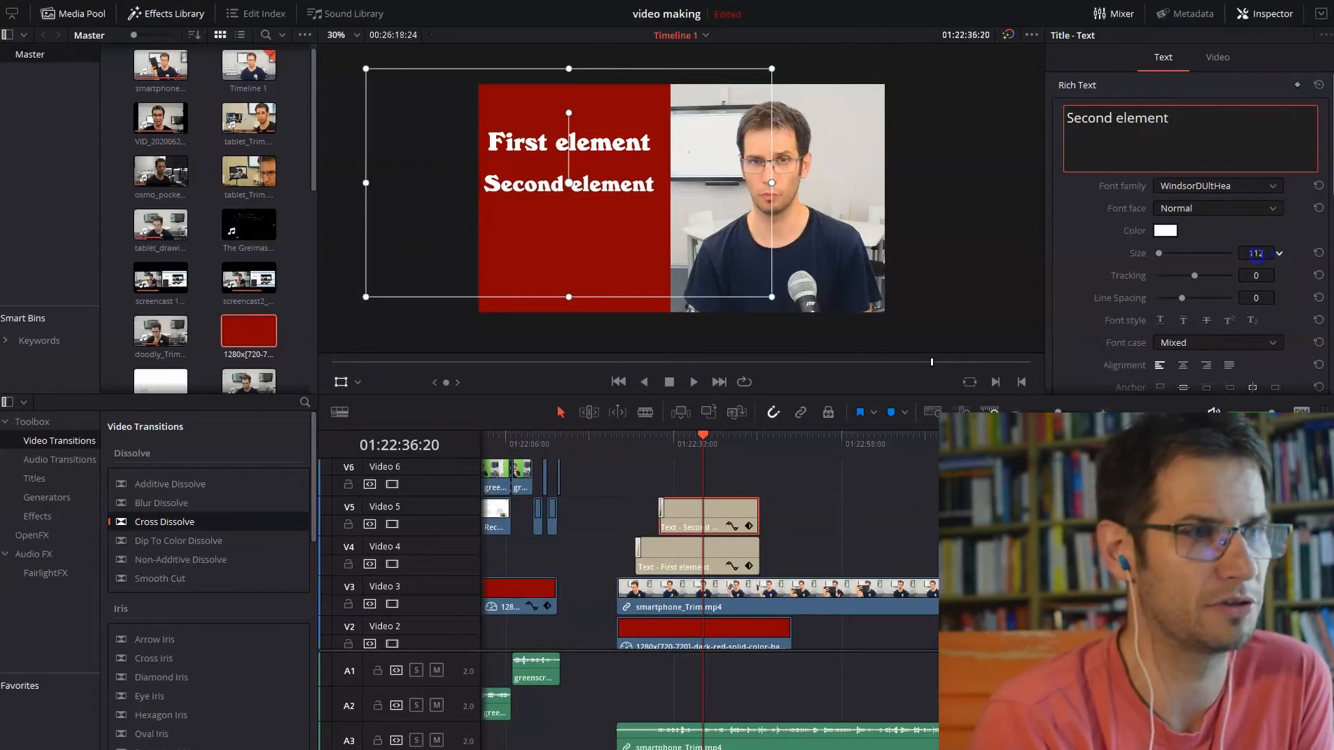
{"action": "left_click", "coordinate": [575, 178]}
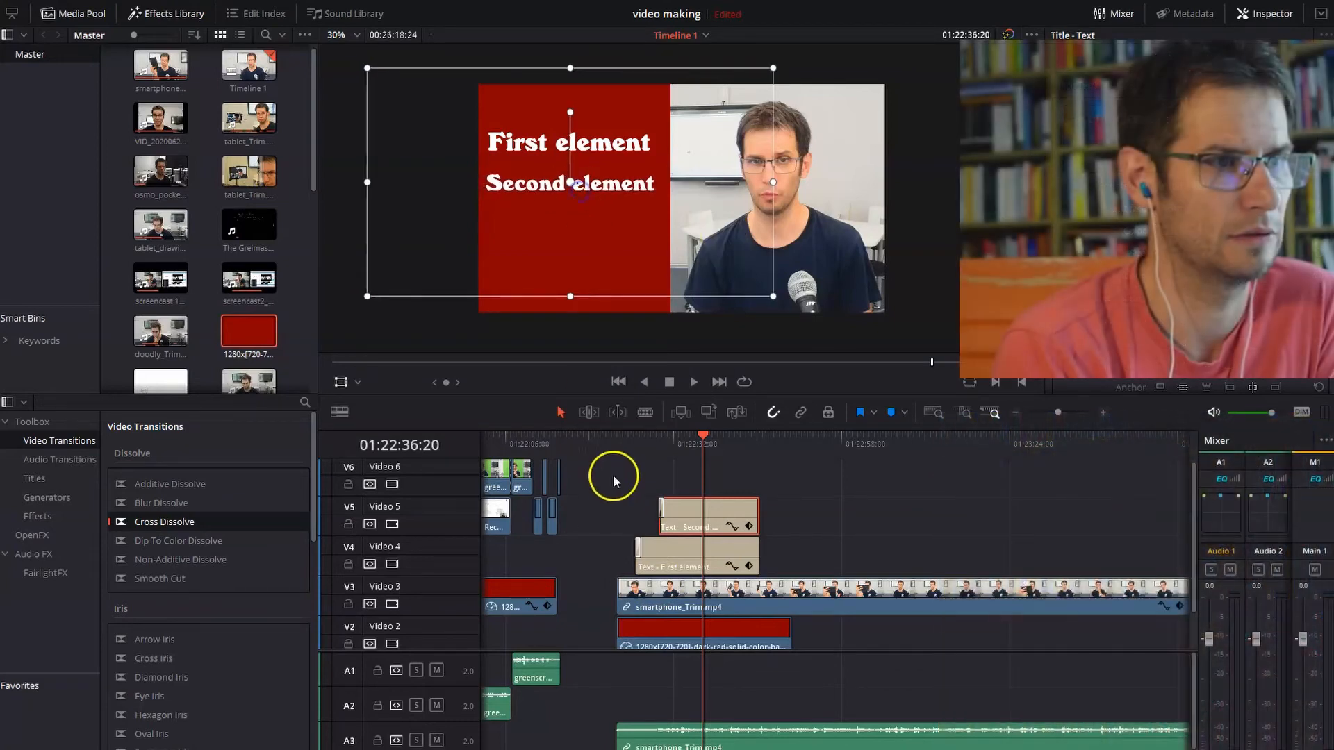
Reduce the "First element" text size on Video 4 to match the second title line
{"action": "left_click", "coordinate": [735, 553]}
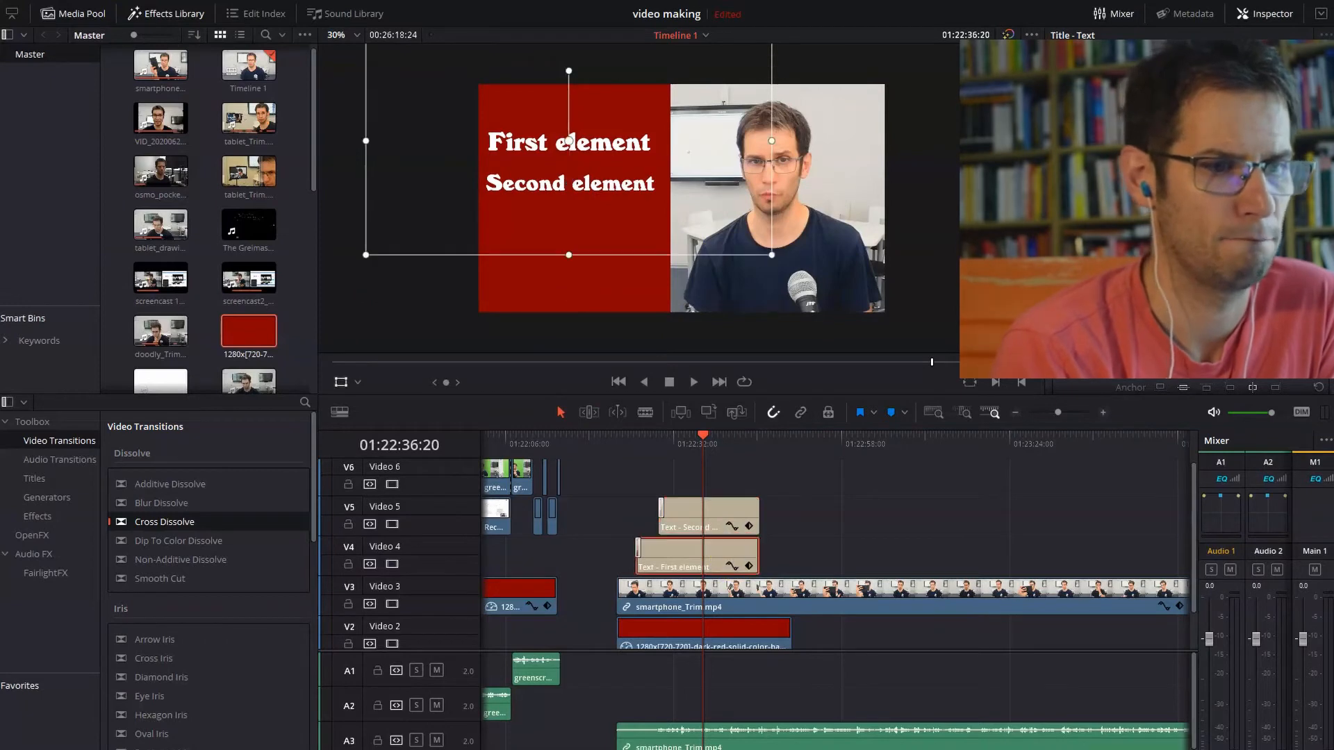
{"action": "left_click", "coordinate": [801, 271]}
{"action": "left_click", "coordinate": [732, 512]}
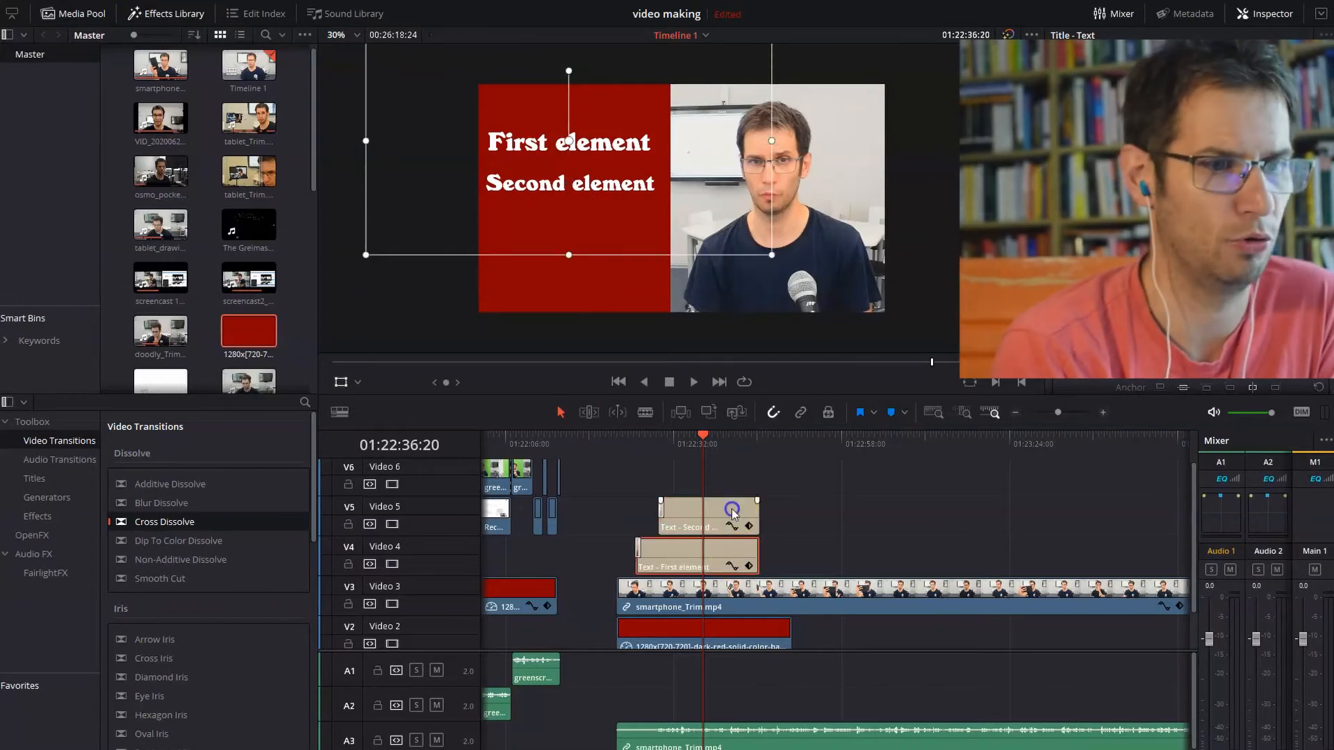
{"action": "left_click", "coordinate": [718, 548]}
{"action": "left_click", "coordinate": [802, 489]}
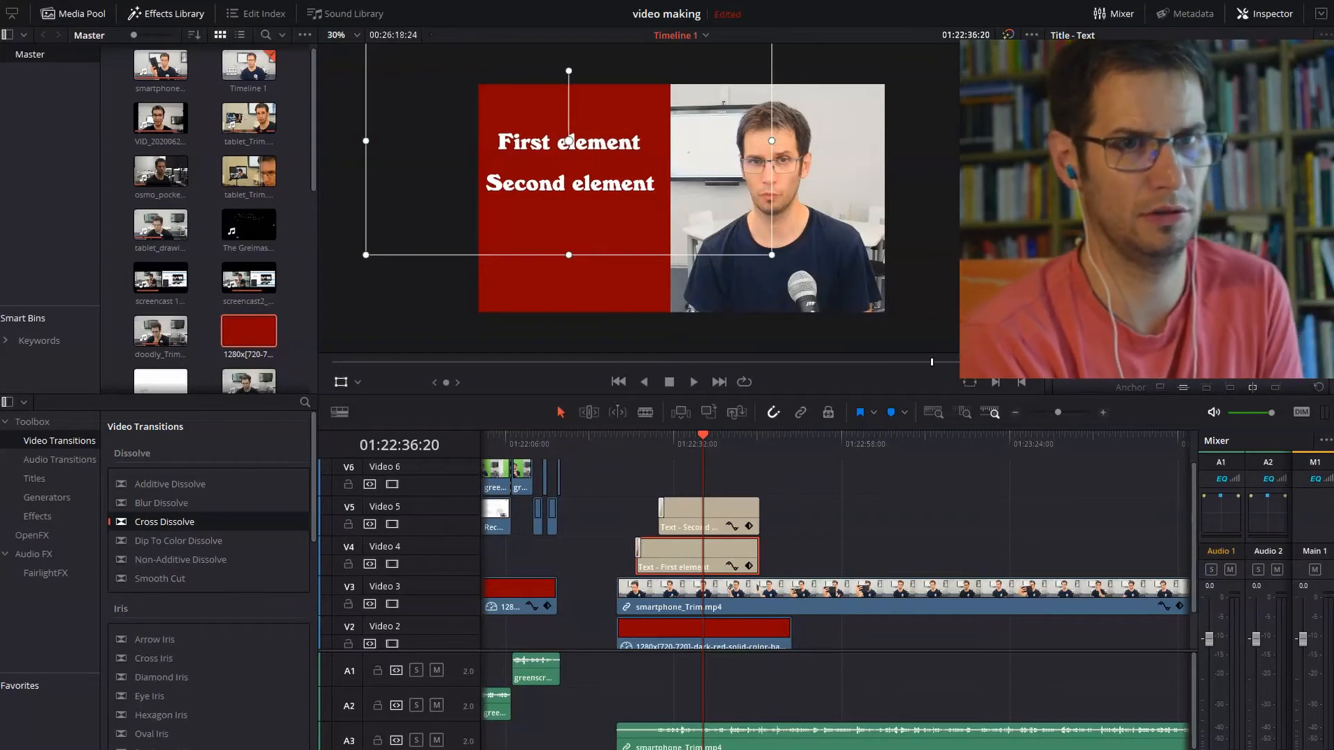
Play the sequence from before the two titles to check their staggered fade-ins and stop at 01:22:32:22
{"action": "left_click", "coordinate": [616, 445]}
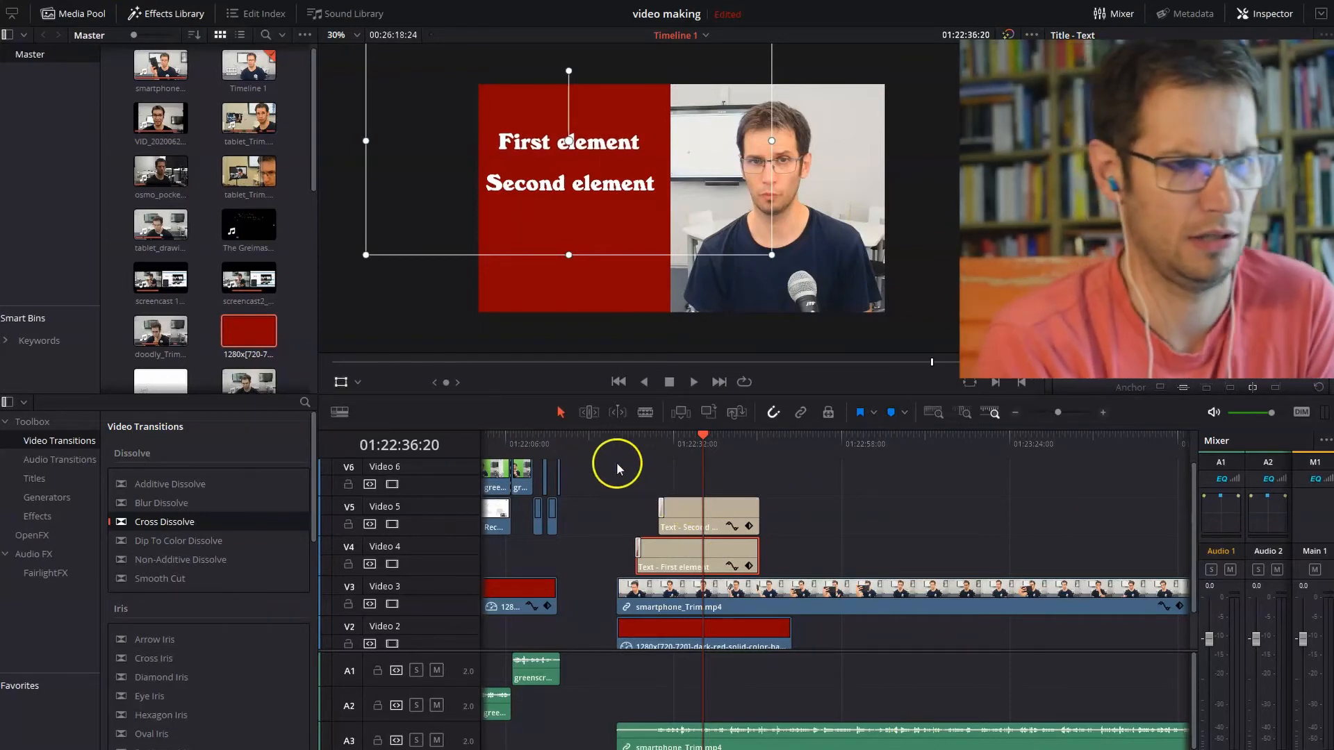
{"action": "left_click", "coordinate": [694, 382]}
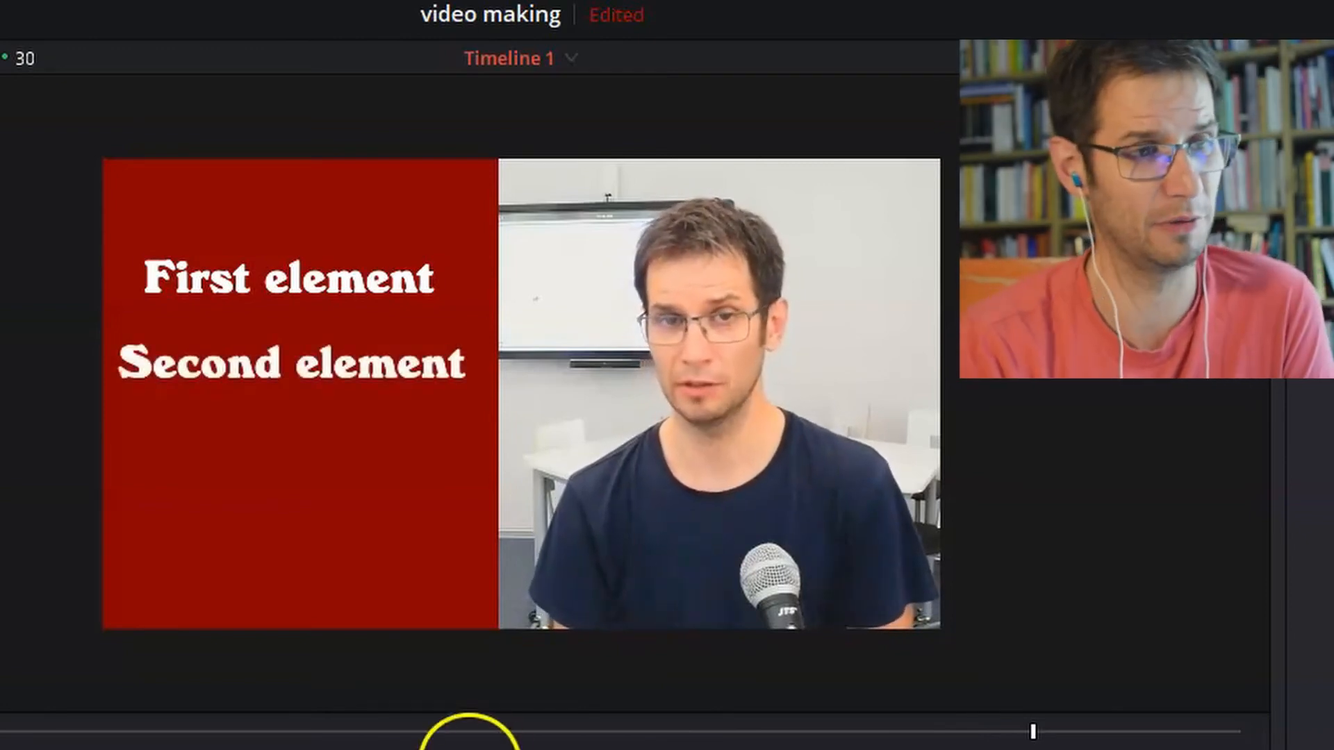
{"action": "left_click", "coordinate": [486, 749]}
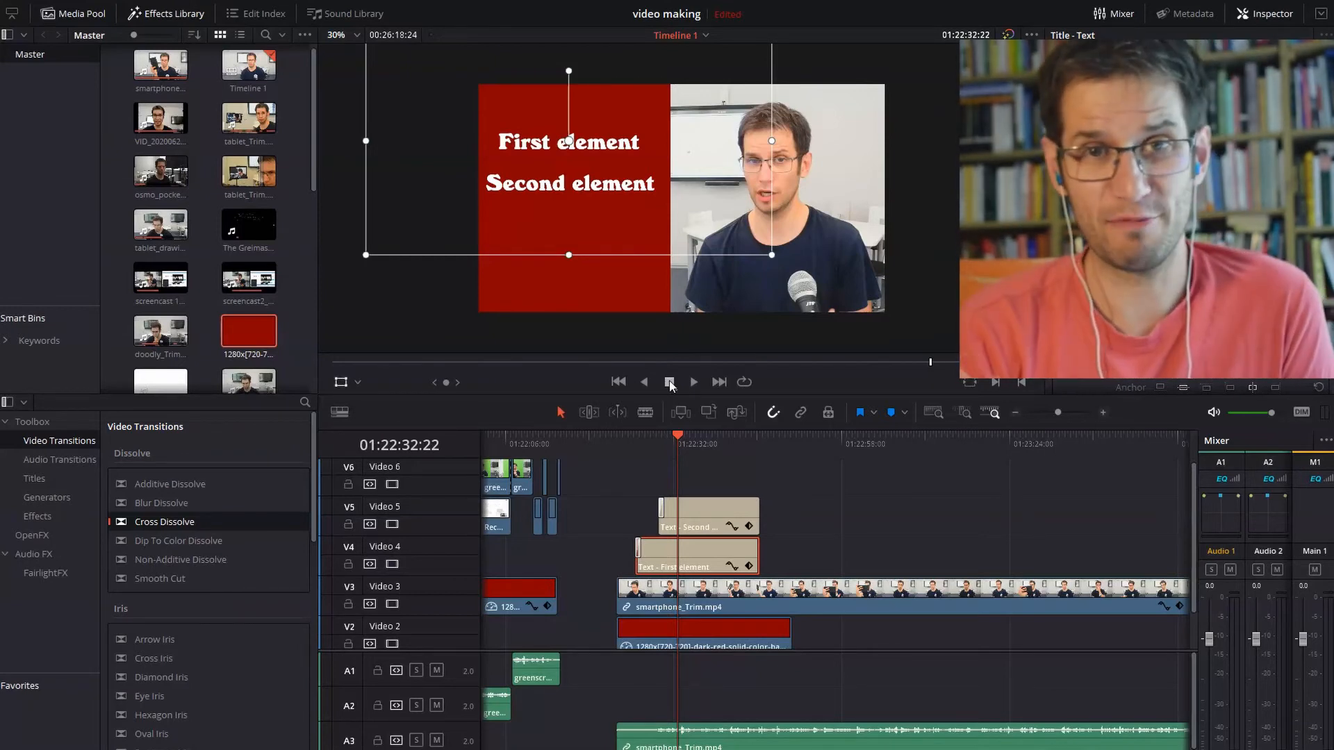
Reduce the left crop of the smartphone_Trim.mp4 clip on Video 3 to reveal more of the room
{"action": "left_click", "coordinate": [716, 594]}
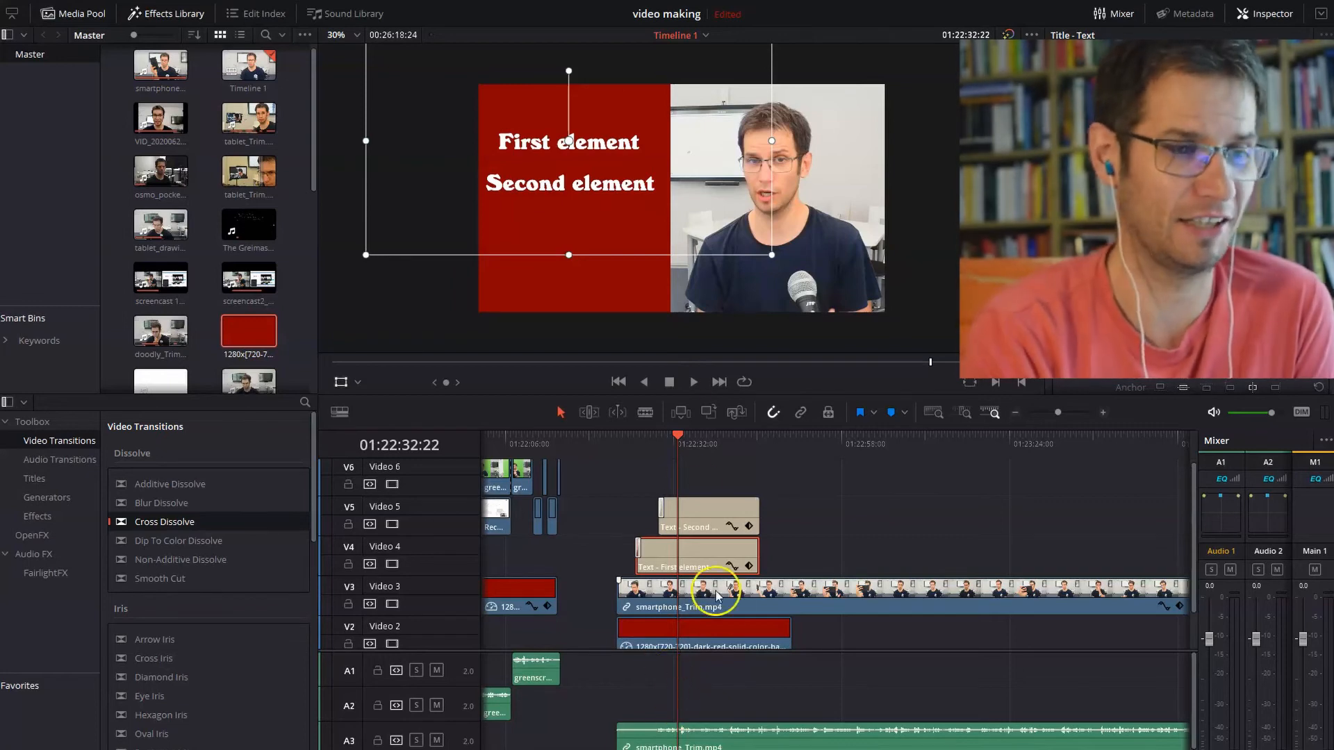
{"action": "left_click", "coordinate": [726, 627]}
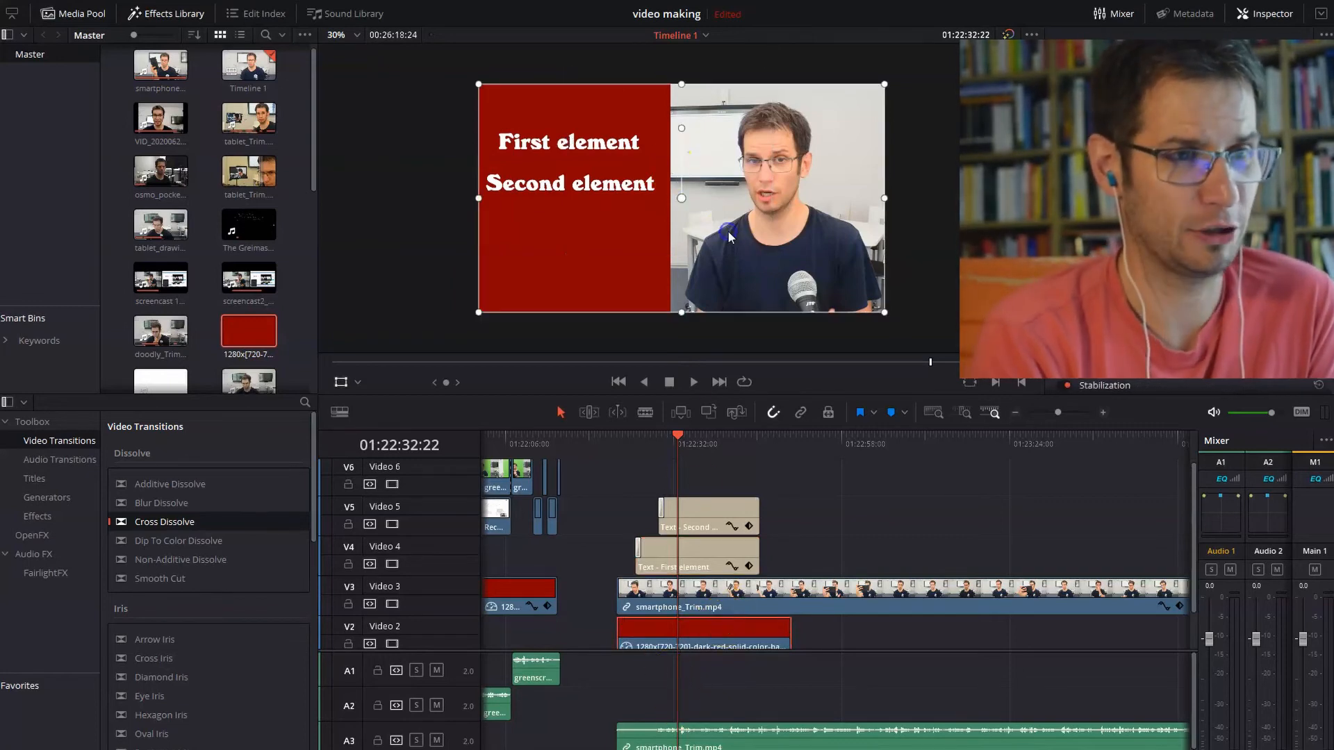
{"action": "left_click", "coordinate": [774, 605]}
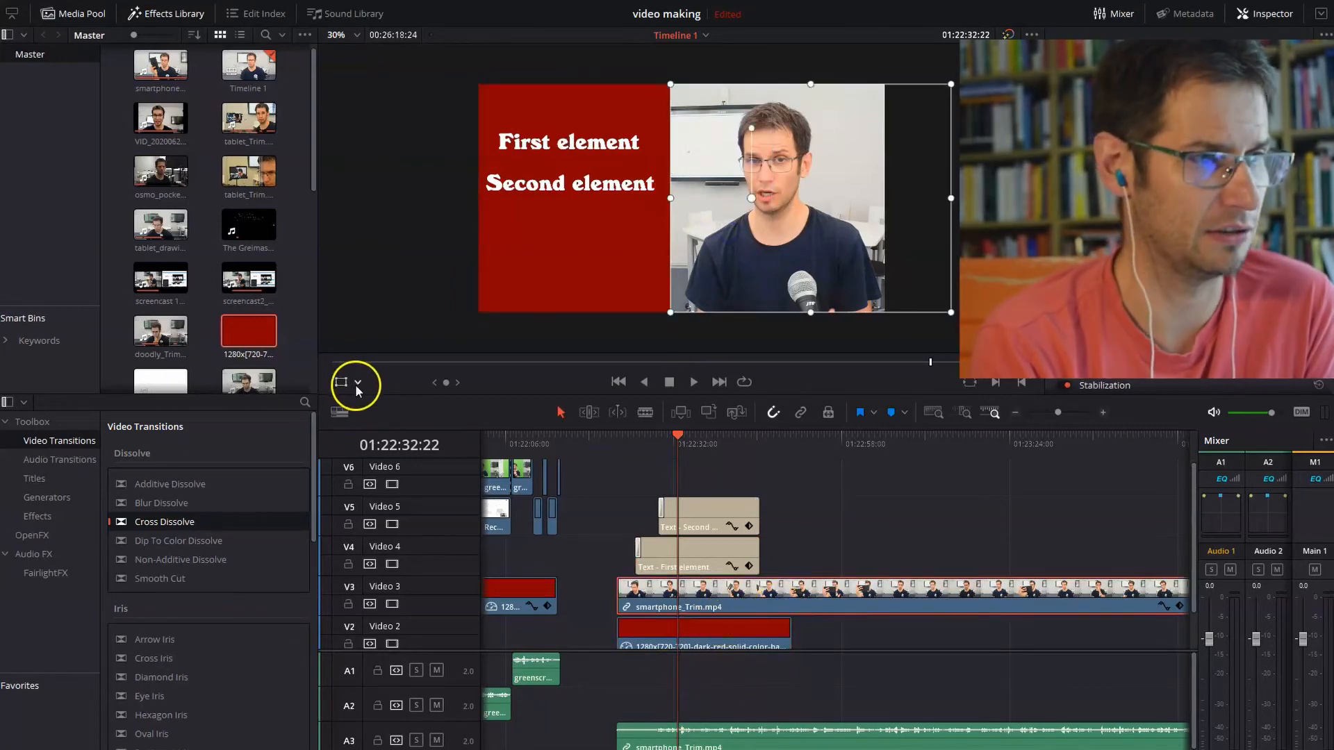
{"action": "left_click", "coordinate": [358, 383]}
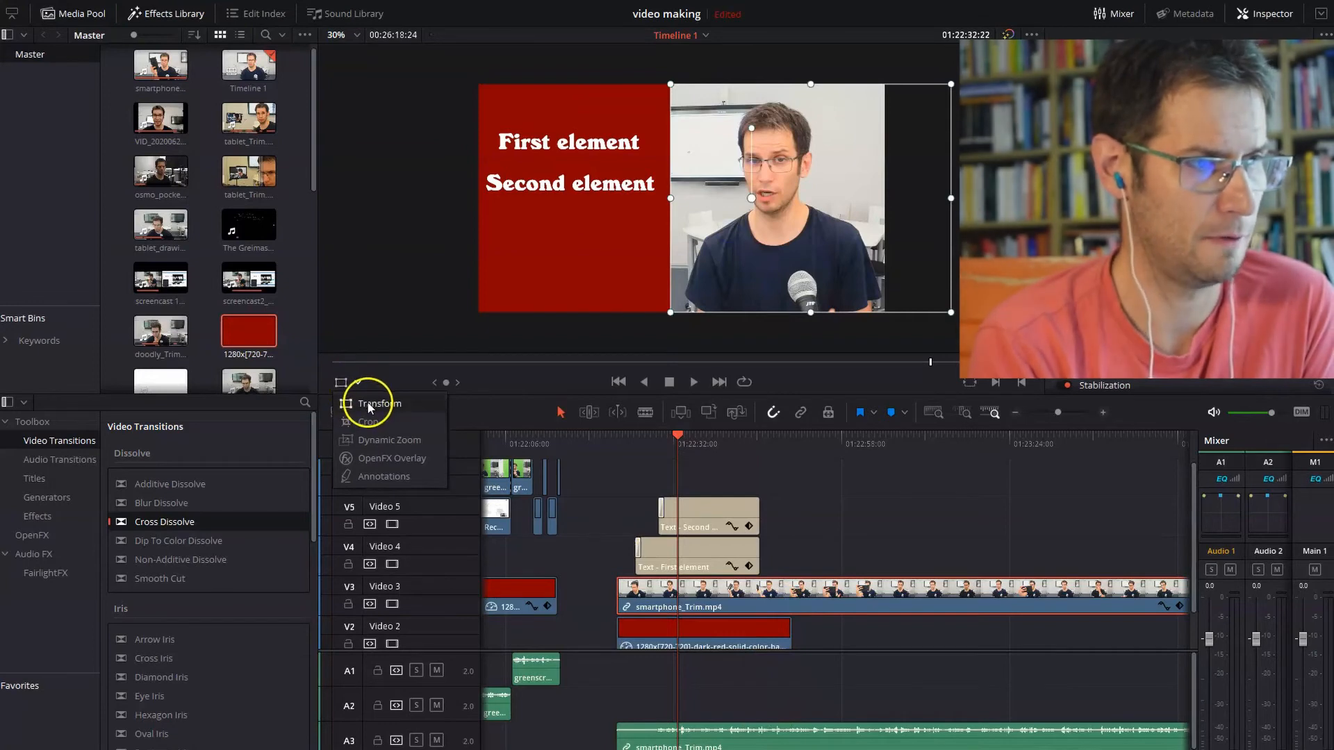
{"action": "left_click", "coordinate": [316, 470]}
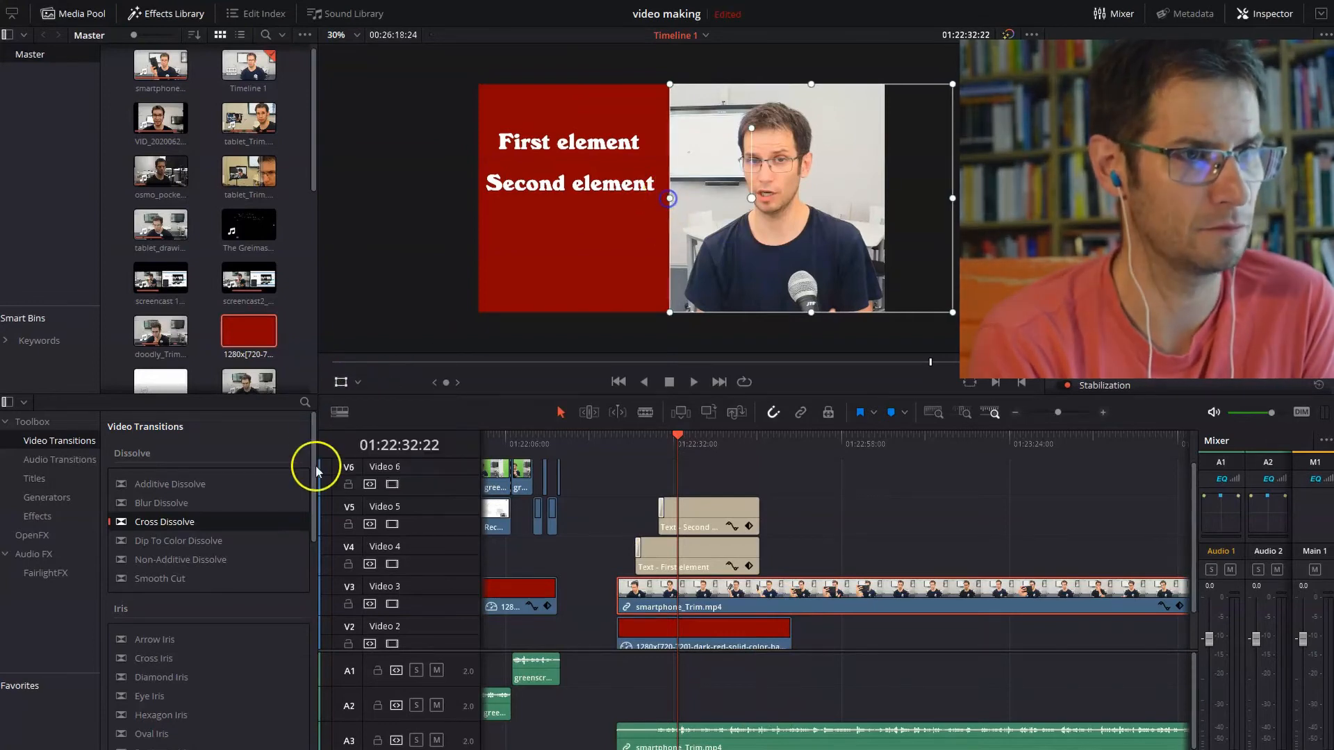
{"action": "left_click", "coordinate": [358, 383]}
{"action": "left_click", "coordinate": [361, 423]}
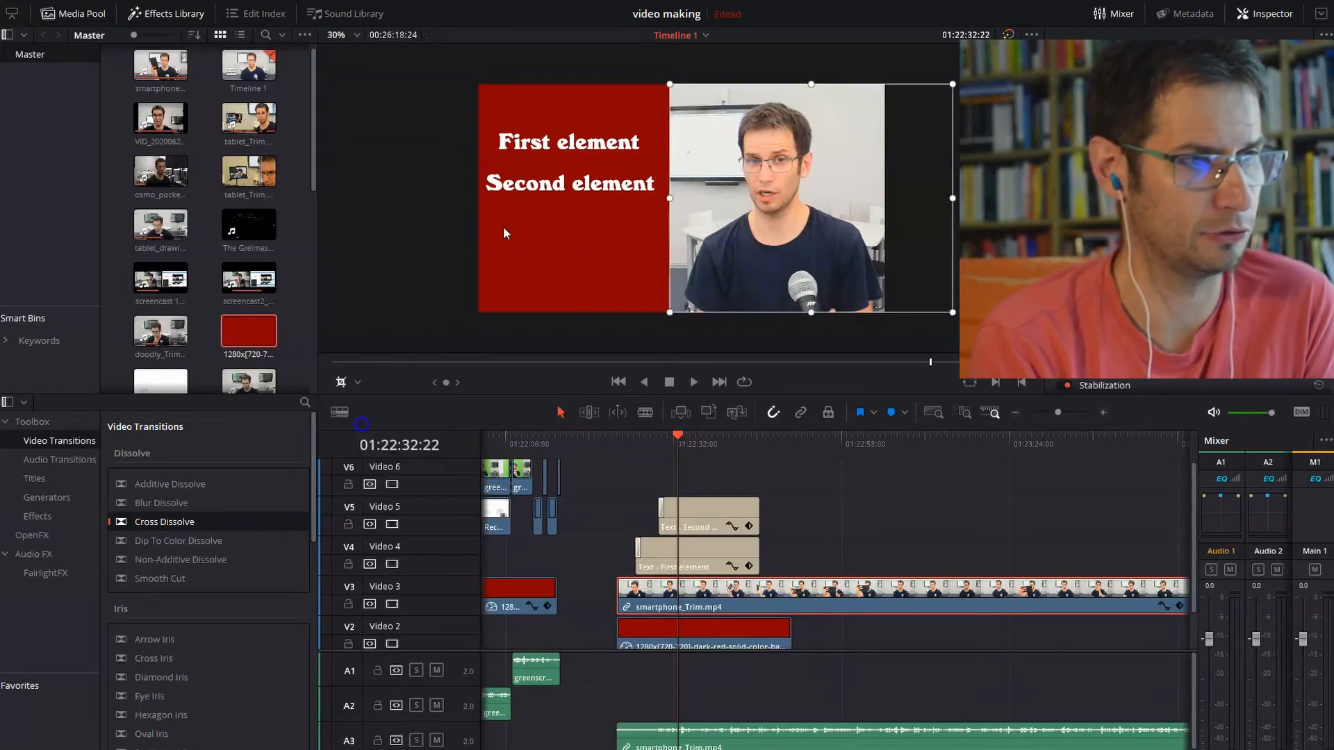
{"action": "left_click_drag", "start_coordinate": [669, 200], "coordinate": [411, 211]}
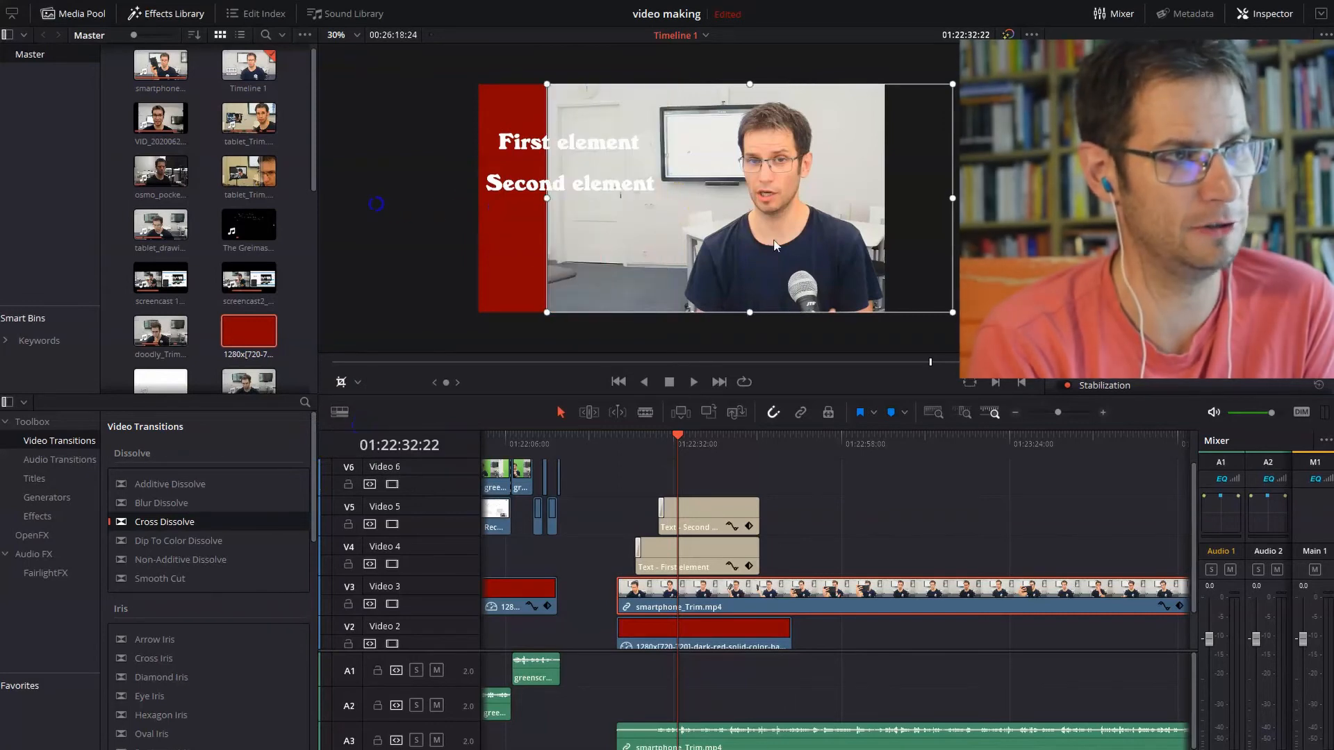
Reposition and enlarge the smartphone_Trim.mp4 clip with Transform until it fills the whole frame behind the titles
{"action": "left_click", "coordinate": [357, 383]}
{"action": "left_click", "coordinate": [370, 405]}
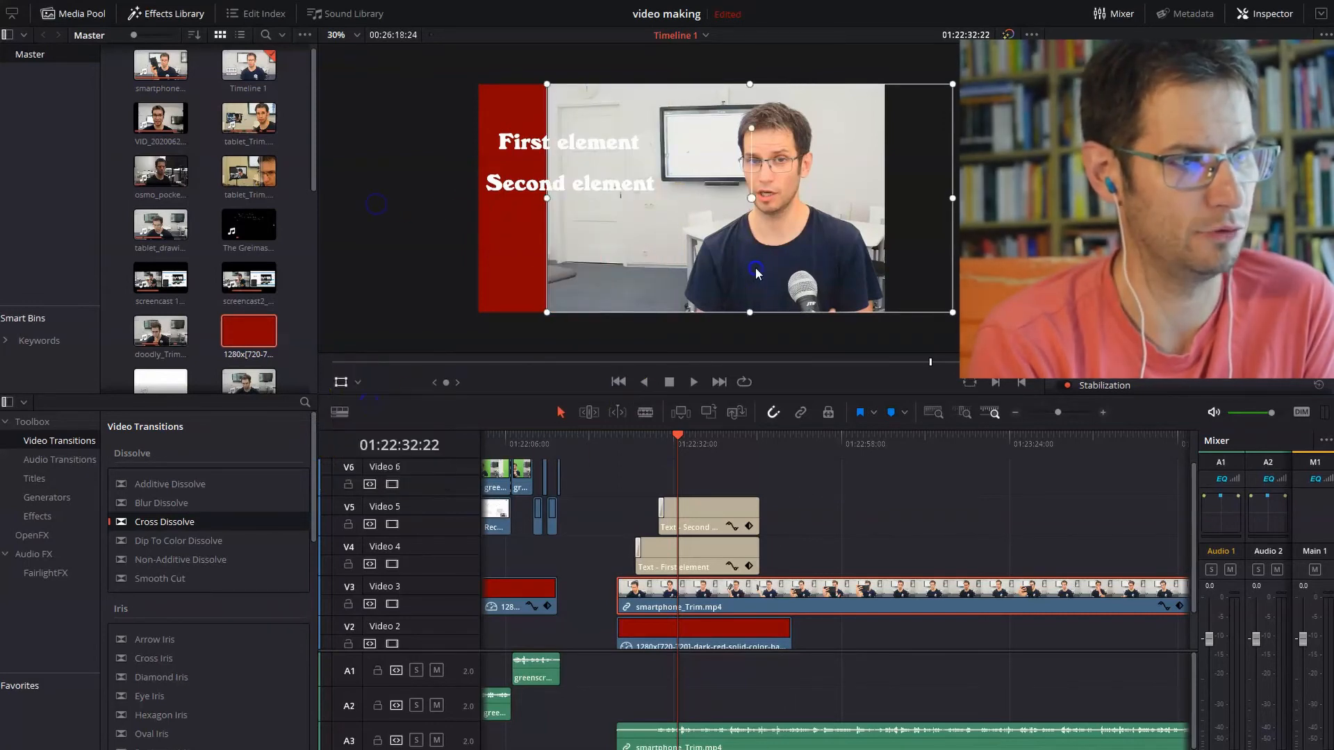
{"action": "left_click_drag", "start_coordinate": [757, 273], "coordinate": [685, 269]}
{"action": "left_click_drag", "start_coordinate": [882, 313], "coordinate": [887, 316]}
{"action": "left_click_drag", "start_coordinate": [682, 266], "coordinate": [712, 268]}
{"action": "left_click_drag", "start_coordinate": [508, 87], "coordinate": [456, 71]}
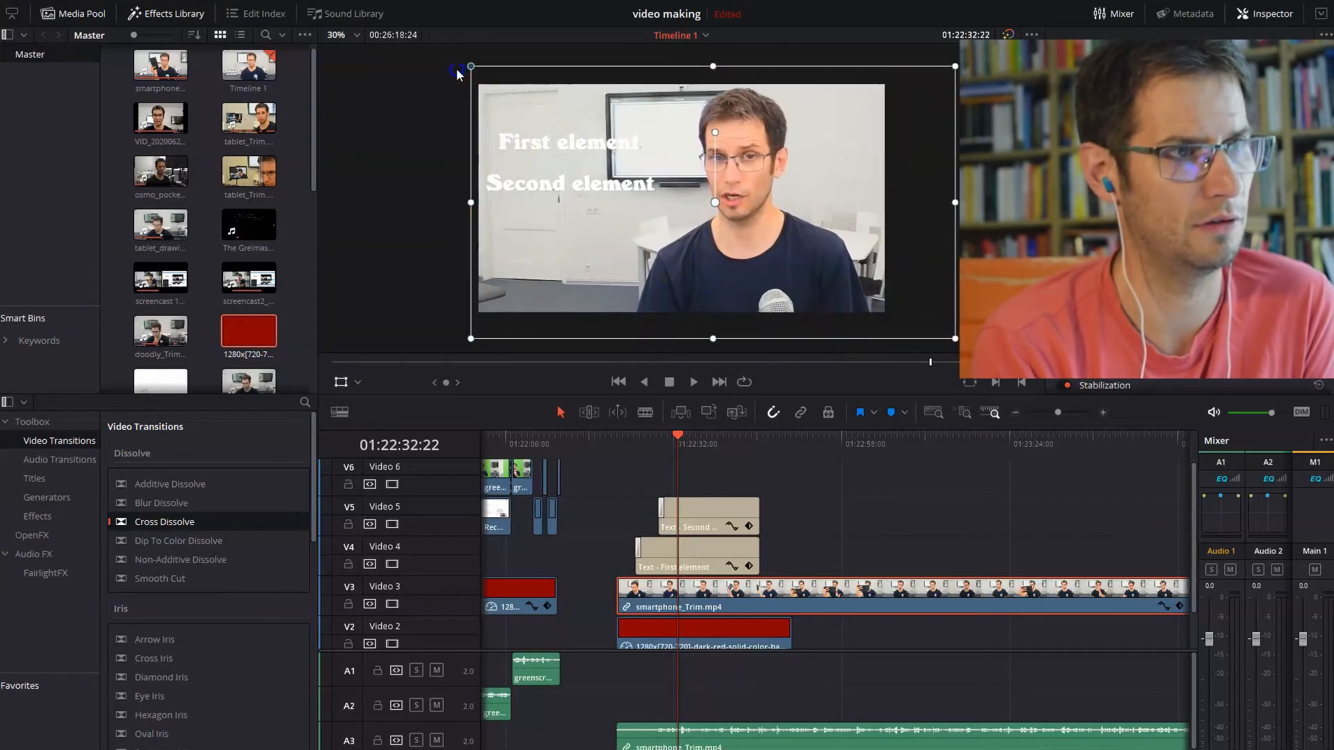
{"action": "left_click_drag", "start_coordinate": [729, 236], "coordinate": [733, 239]}
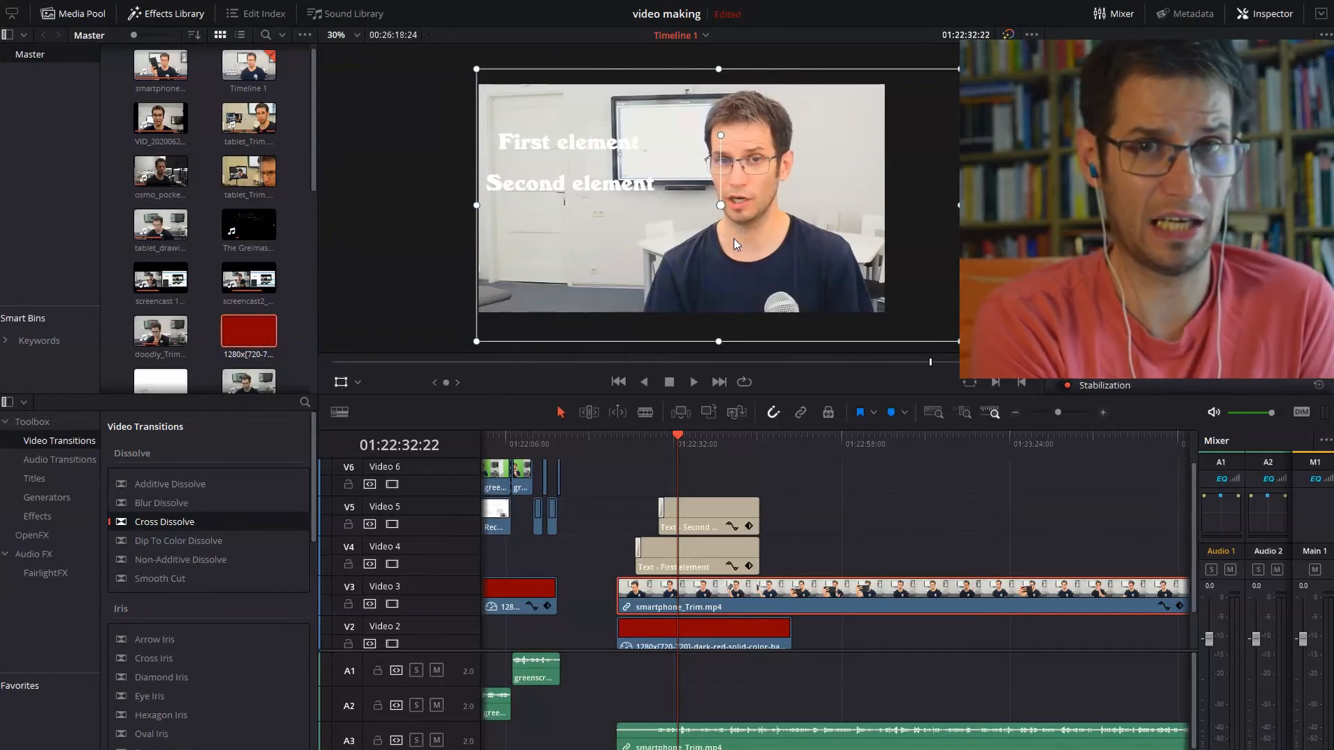
Move the dark-red background clip from Video 2 to Video 5 after the titles, and move smartphone_Trim.mp4 down to Video 2
{"action": "left_click", "coordinate": [675, 638]}
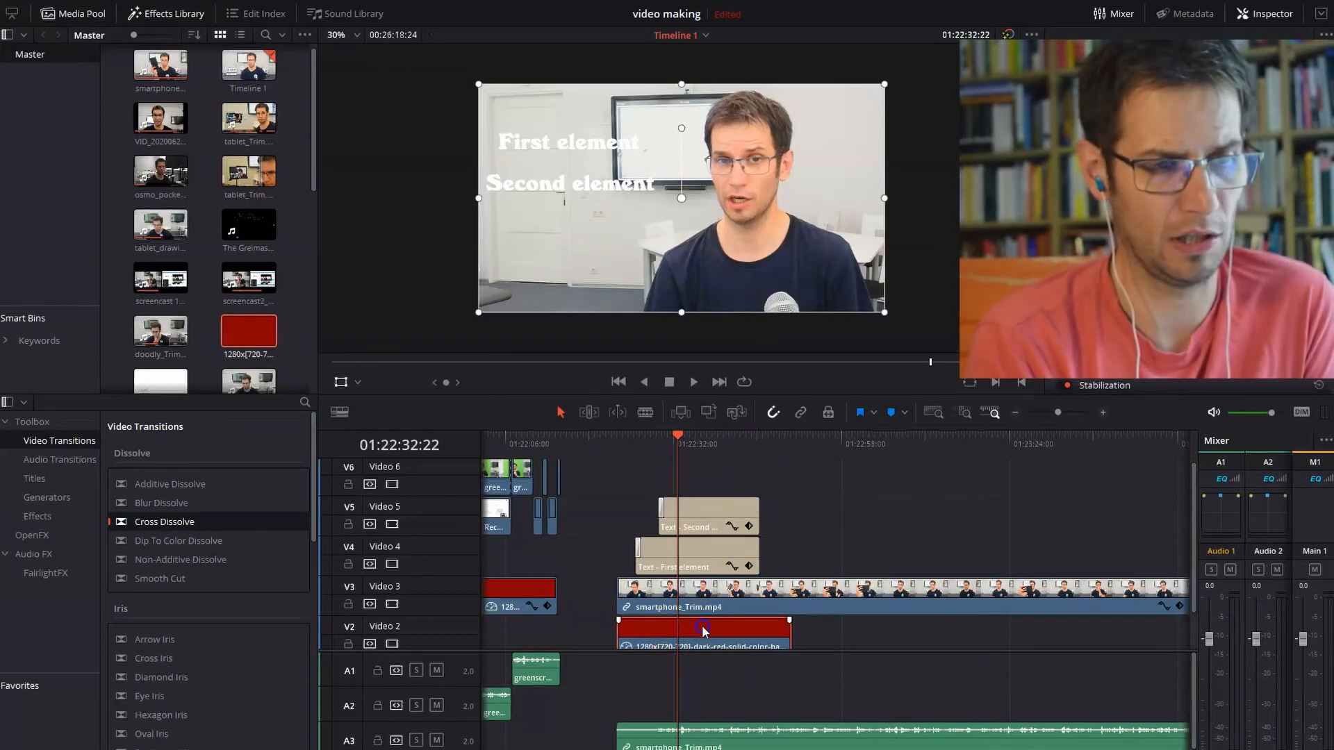
{"action": "left_click_drag", "start_coordinate": [702, 629], "coordinate": [877, 514]}
{"action": "left_click_drag", "start_coordinate": [719, 604], "coordinate": [729, 616]}
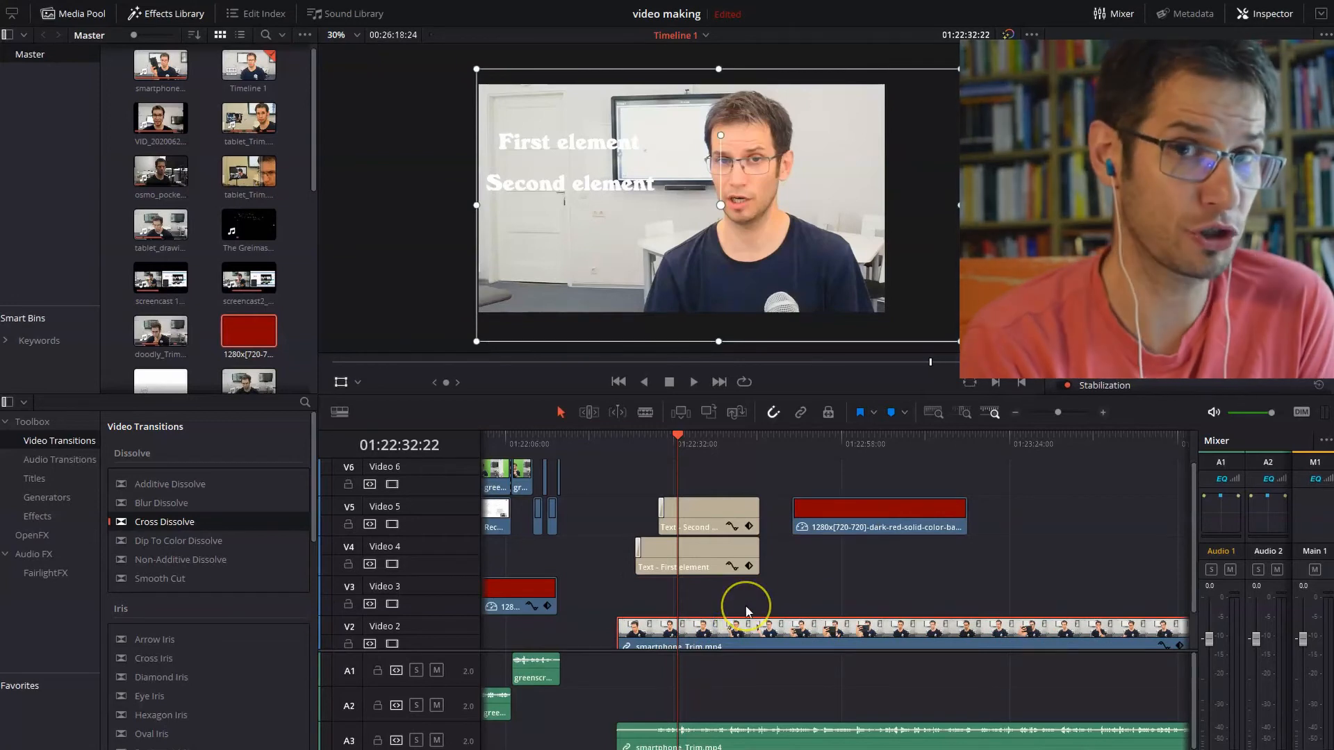
Move the dark-red background clip to the start of smartphone_Trim.mp4 on Video 3 and crop its right side to just past the titles
{"action": "left_click_drag", "start_coordinate": [859, 507], "coordinate": [709, 617]}
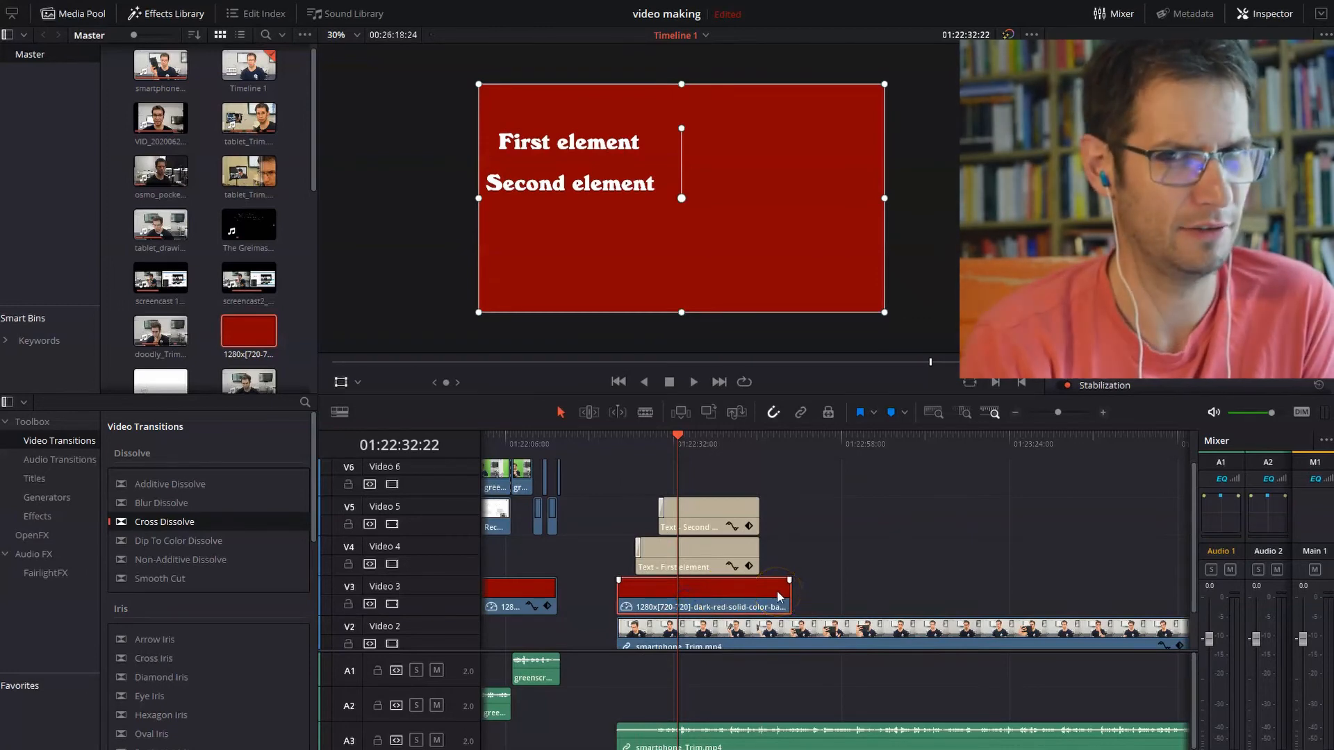
{"action": "left_click", "coordinate": [362, 382]}
{"action": "left_click", "coordinate": [381, 416]}
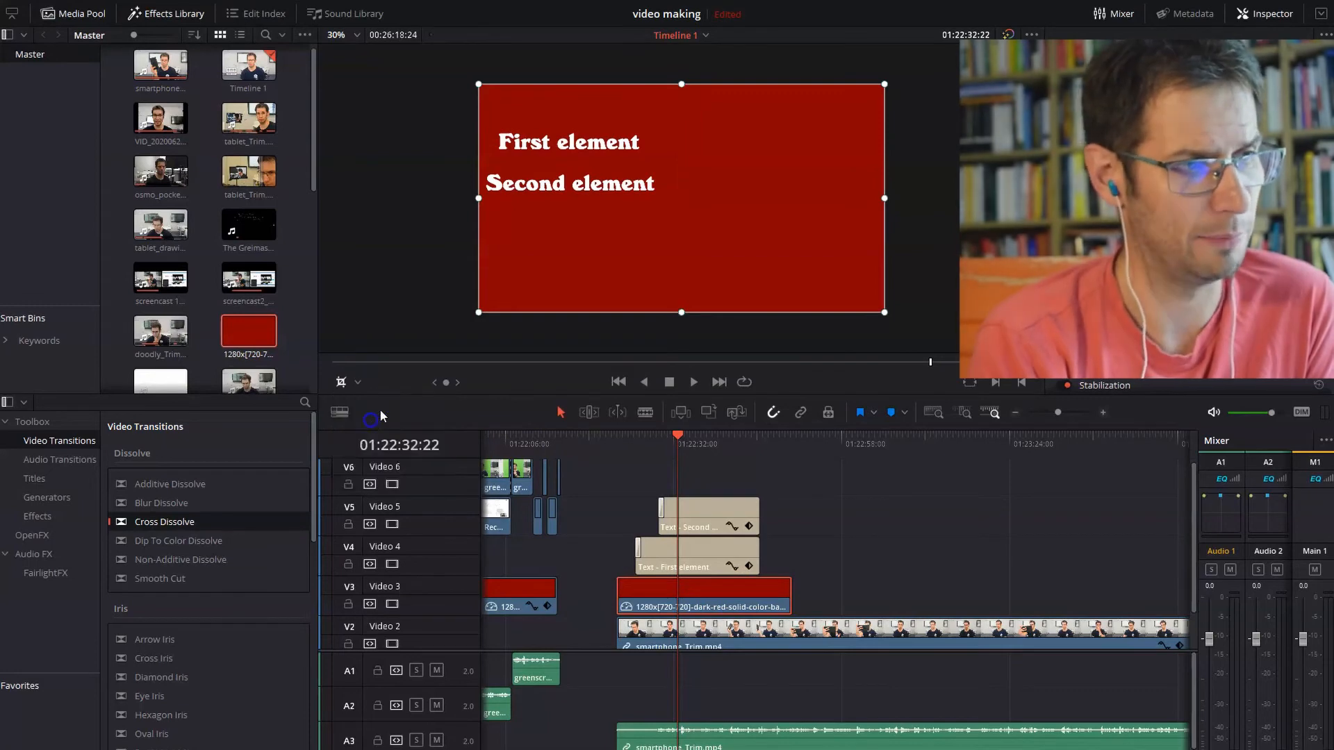
{"action": "left_click_drag", "start_coordinate": [883, 199], "coordinate": [670, 238]}
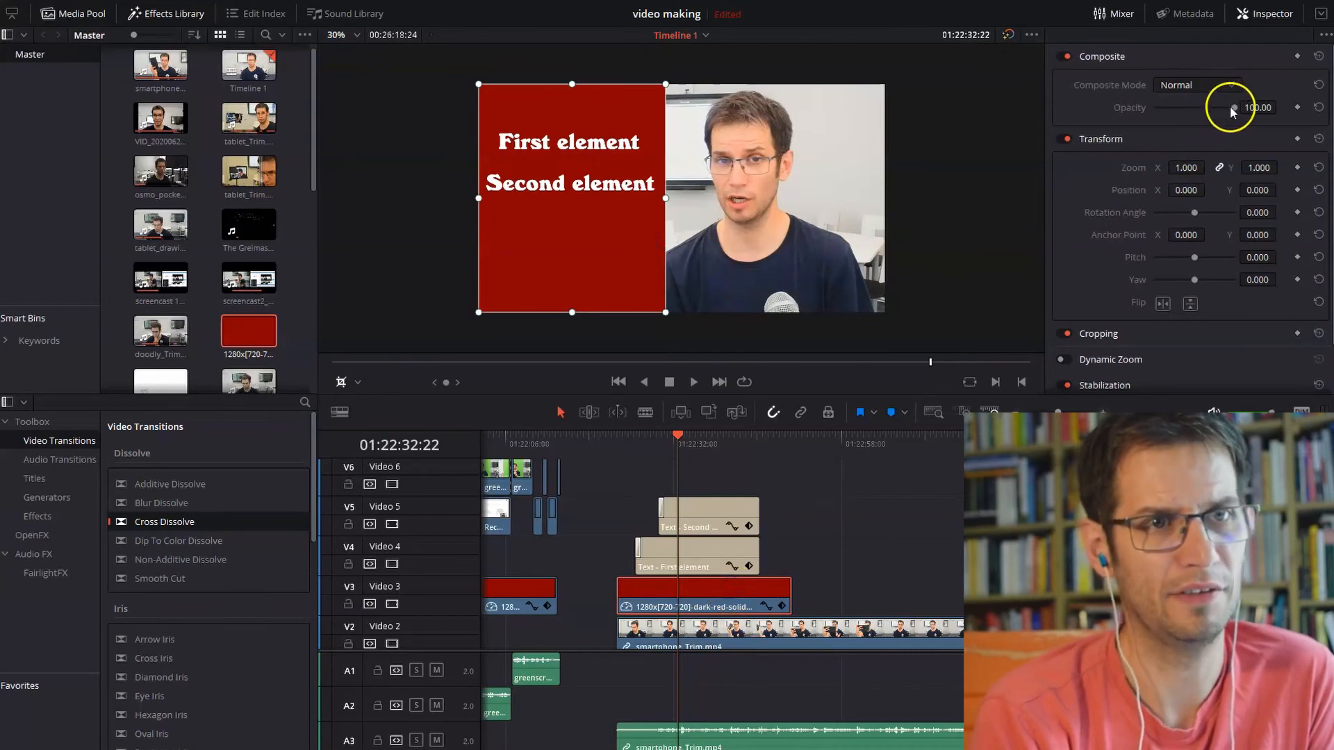
Lower the dark-red background clip's opacity to 72.17 and view the semi-transparent panel without its crop handles
{"action": "left_click_drag", "start_coordinate": [1237, 107], "coordinate": [1211, 107]}
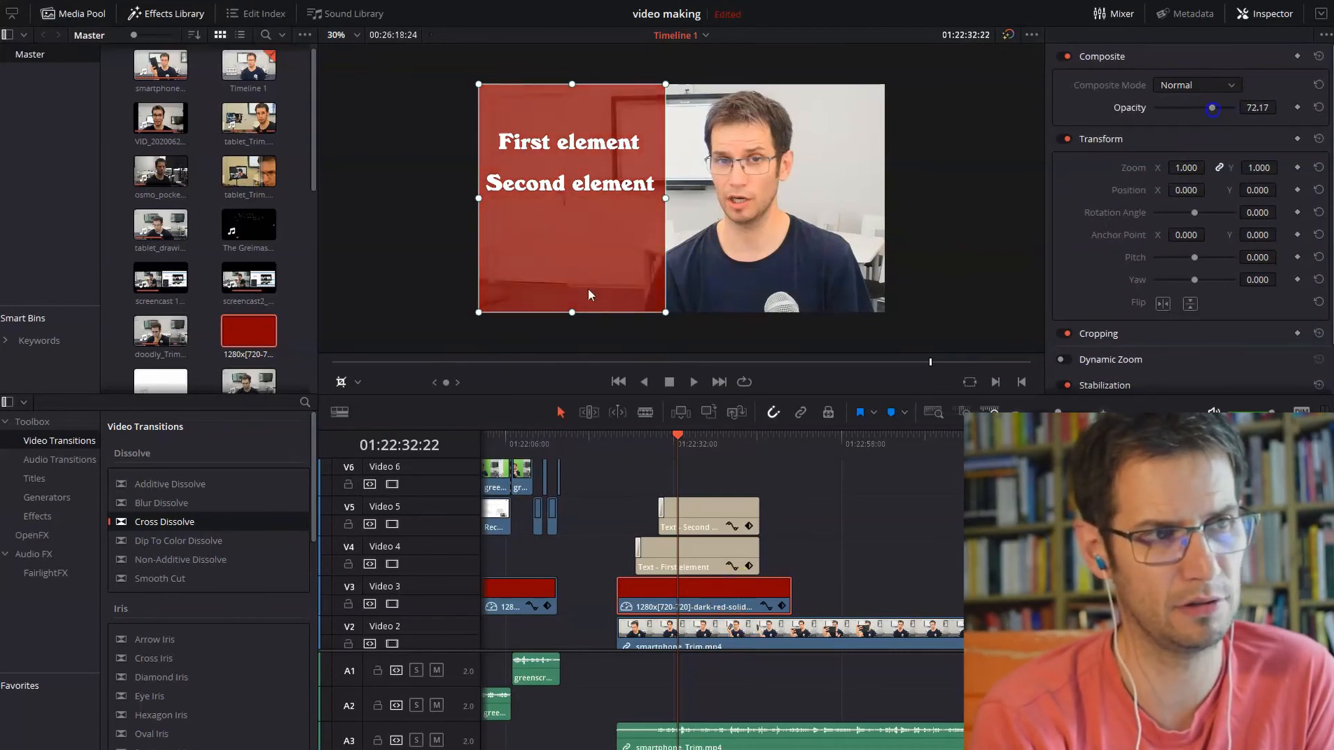
{"action": "left_click", "coordinate": [341, 382]}
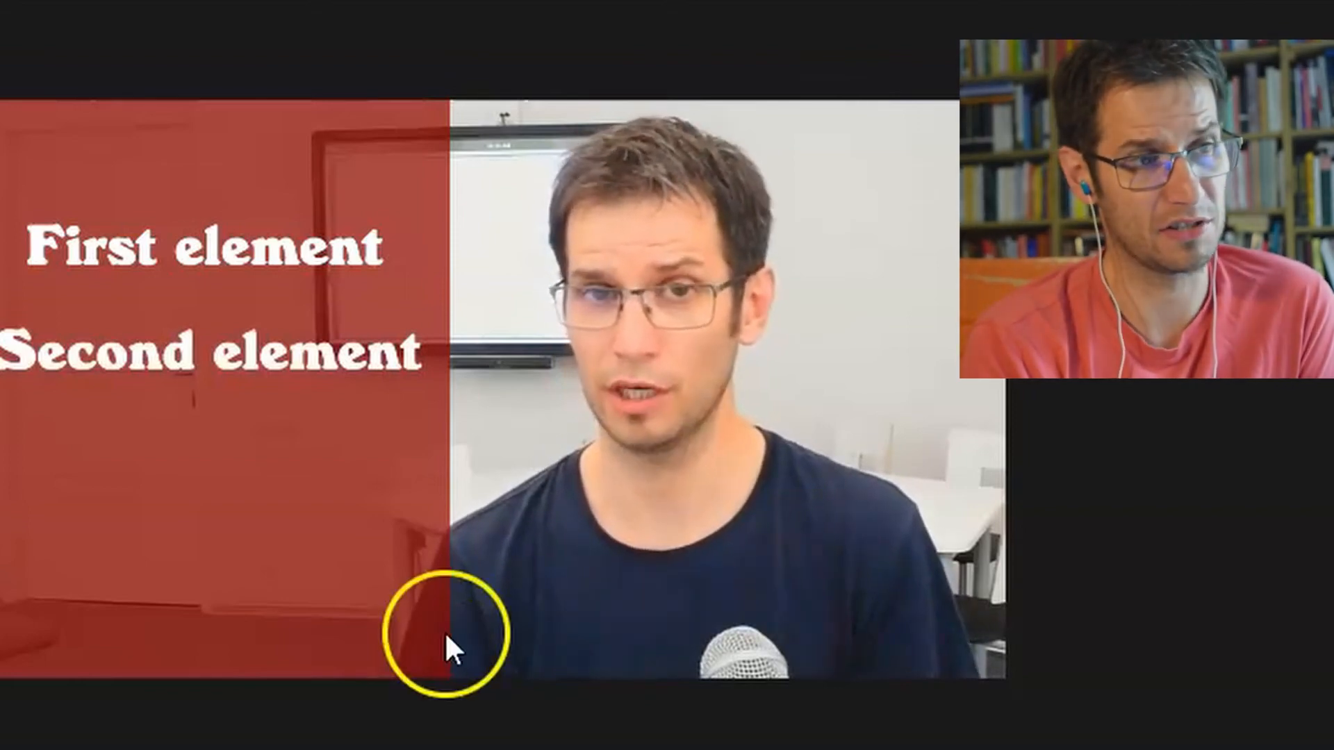
{"action": "key", "text": "Escape"}
Shift the smartphone_Trim.mp4 clip on Video 2 slightly to the right in the frame with Transform
{"action": "left_click", "coordinate": [740, 629]}
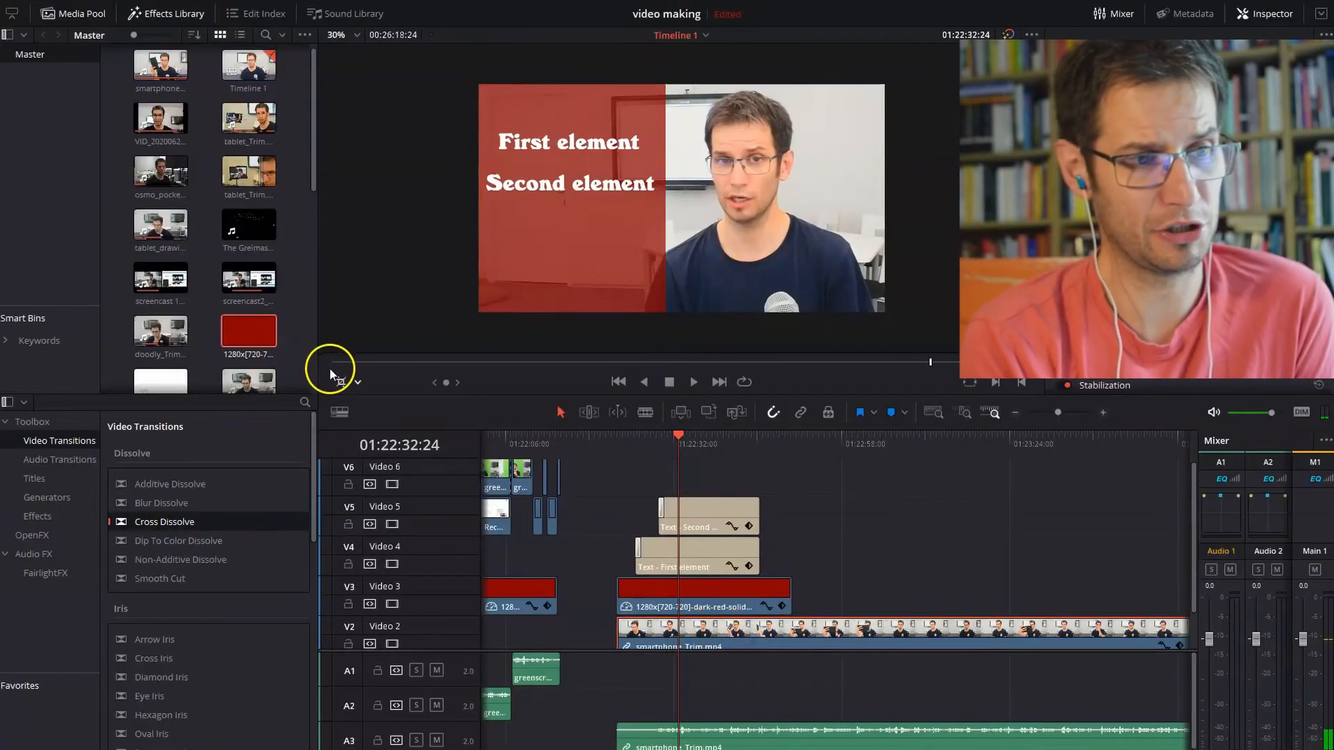
{"action": "left_click", "coordinate": [353, 382]}
{"action": "left_click", "coordinate": [366, 401]}
{"action": "left_click_drag", "start_coordinate": [818, 285], "coordinate": [804, 276]}
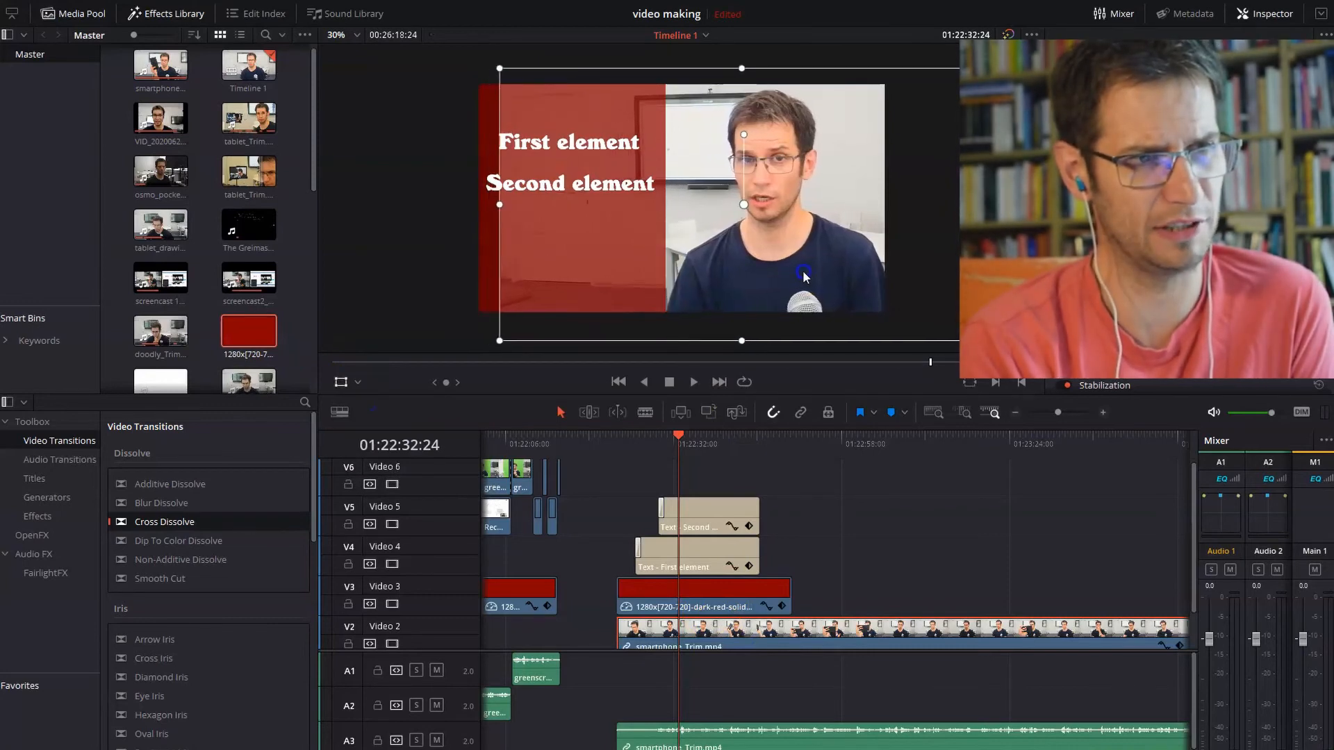
{"action": "left_click", "coordinate": [339, 384]}
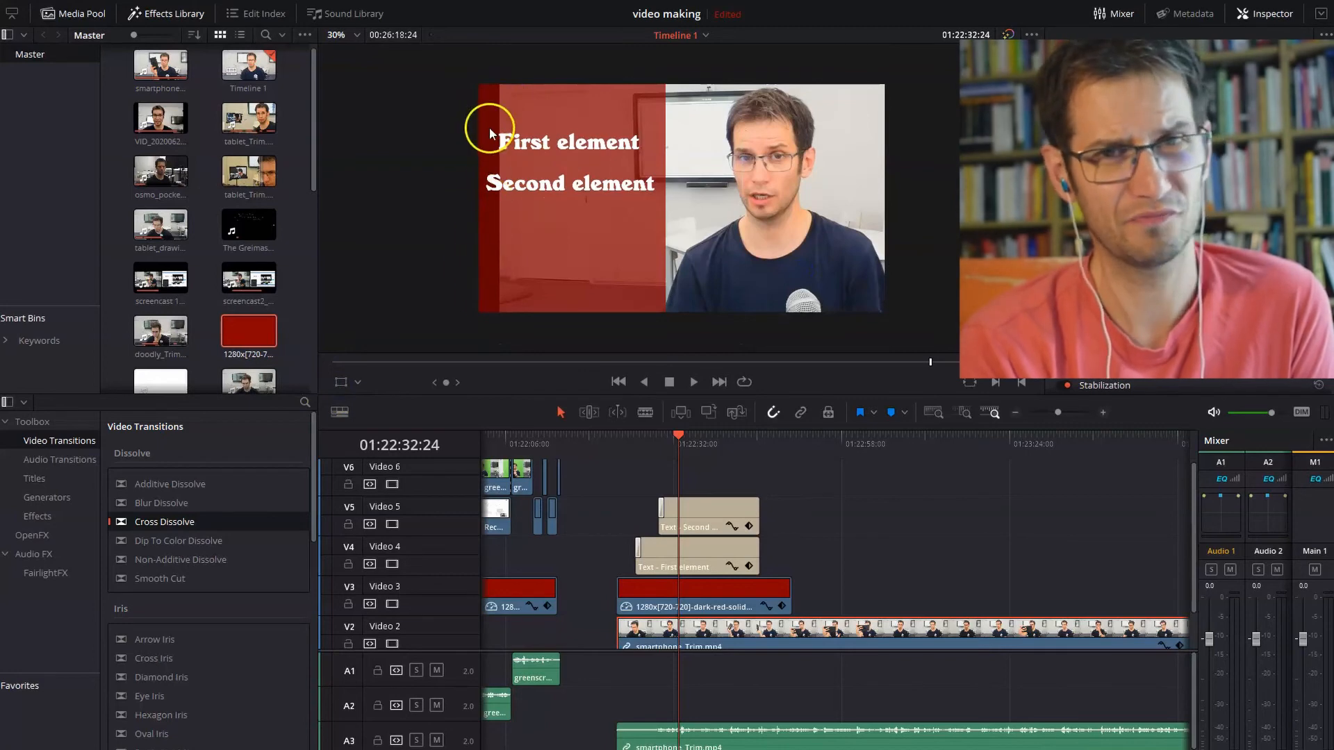
Slightly reduce the text size of the "First element" title and nudge it right within the red panel
{"action": "left_click", "coordinate": [710, 546]}
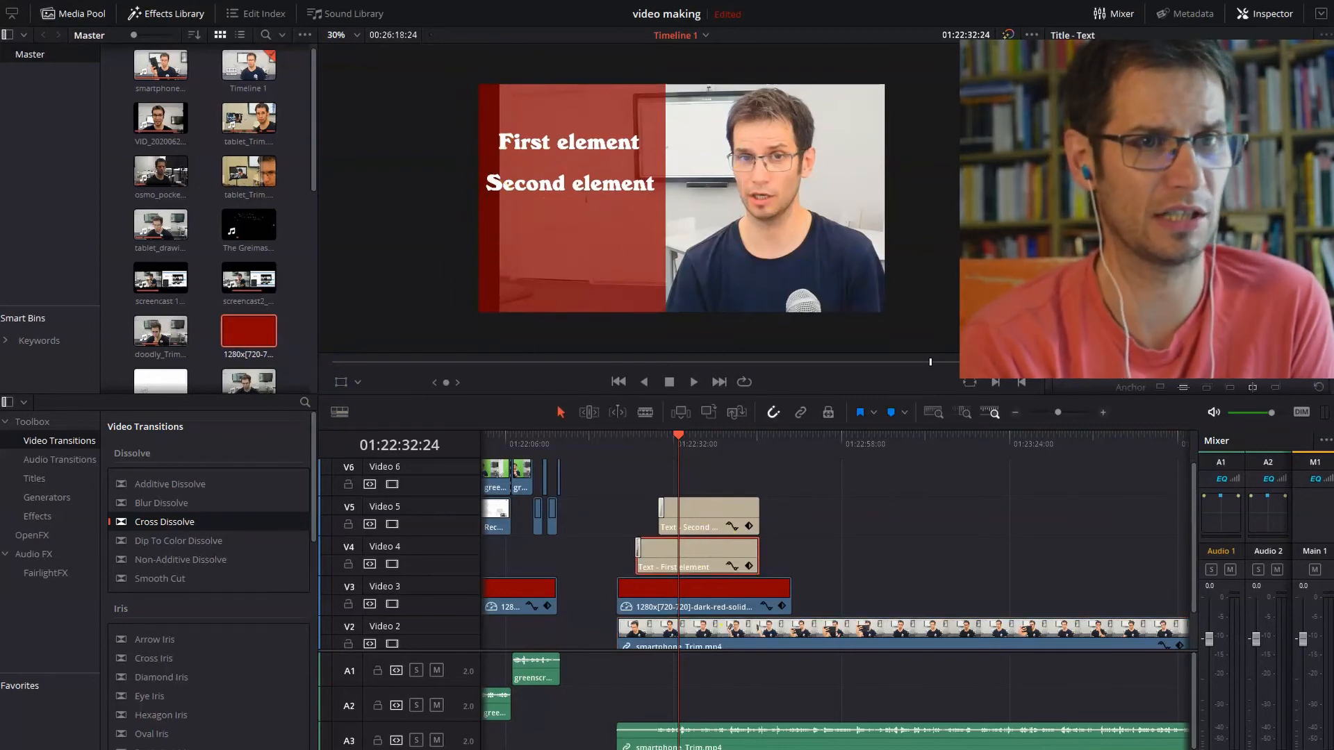
{"action": "left_click_drag", "start_coordinate": [1176, 274], "coordinate": [1170, 275]}
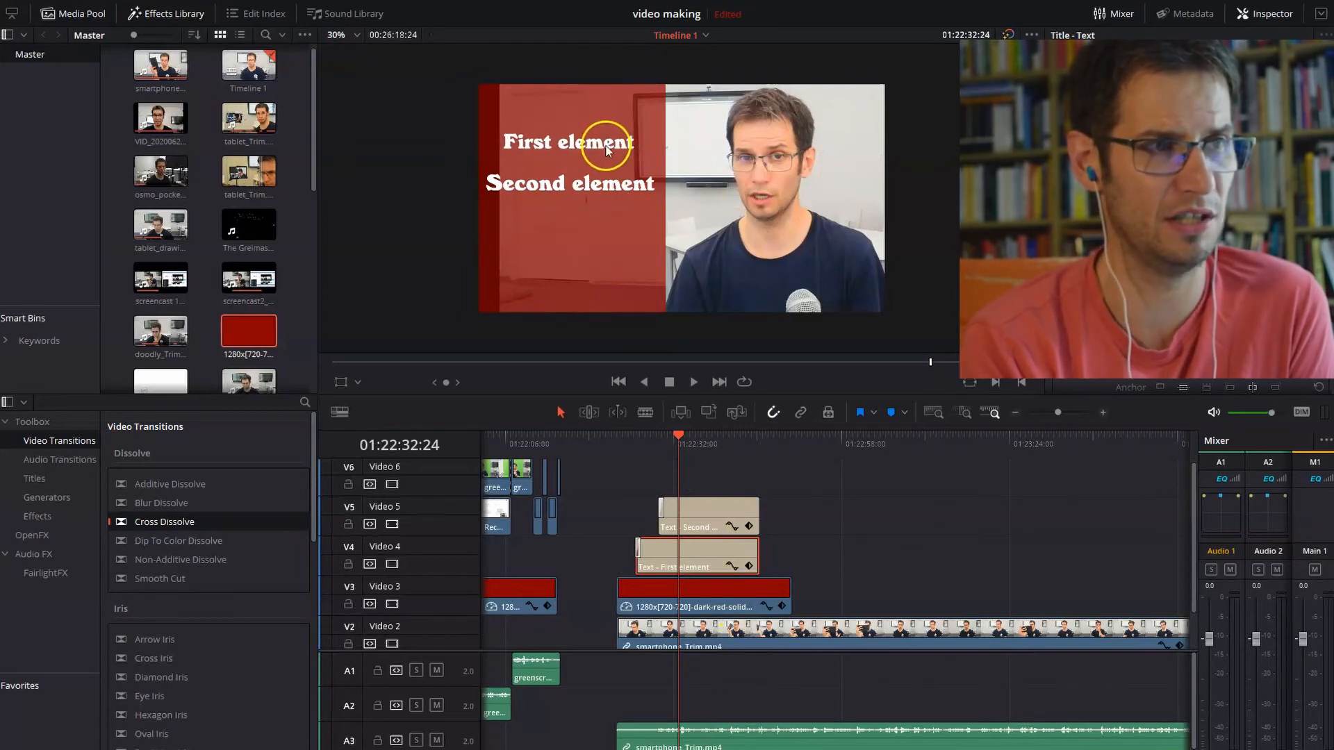
{"action": "left_click", "coordinate": [341, 382]}
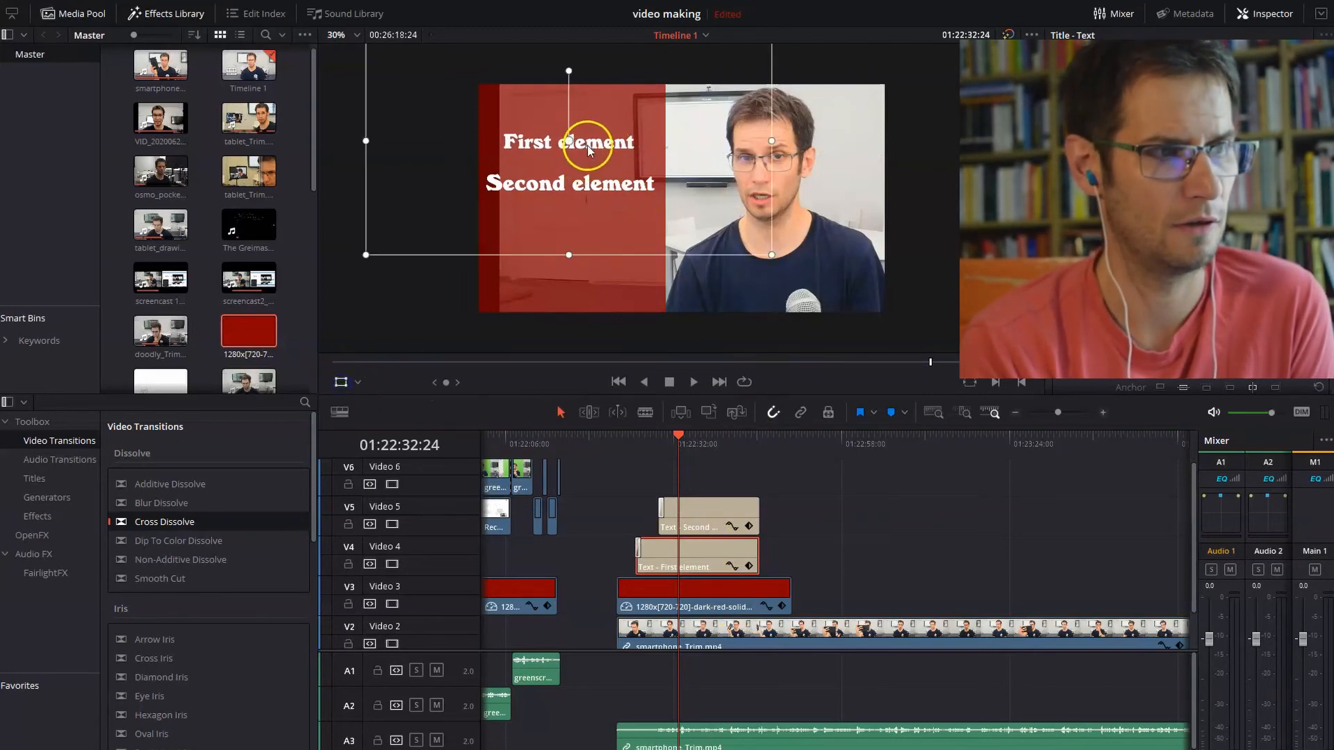
{"action": "left_click_drag", "start_coordinate": [587, 143], "coordinate": [593, 143]}
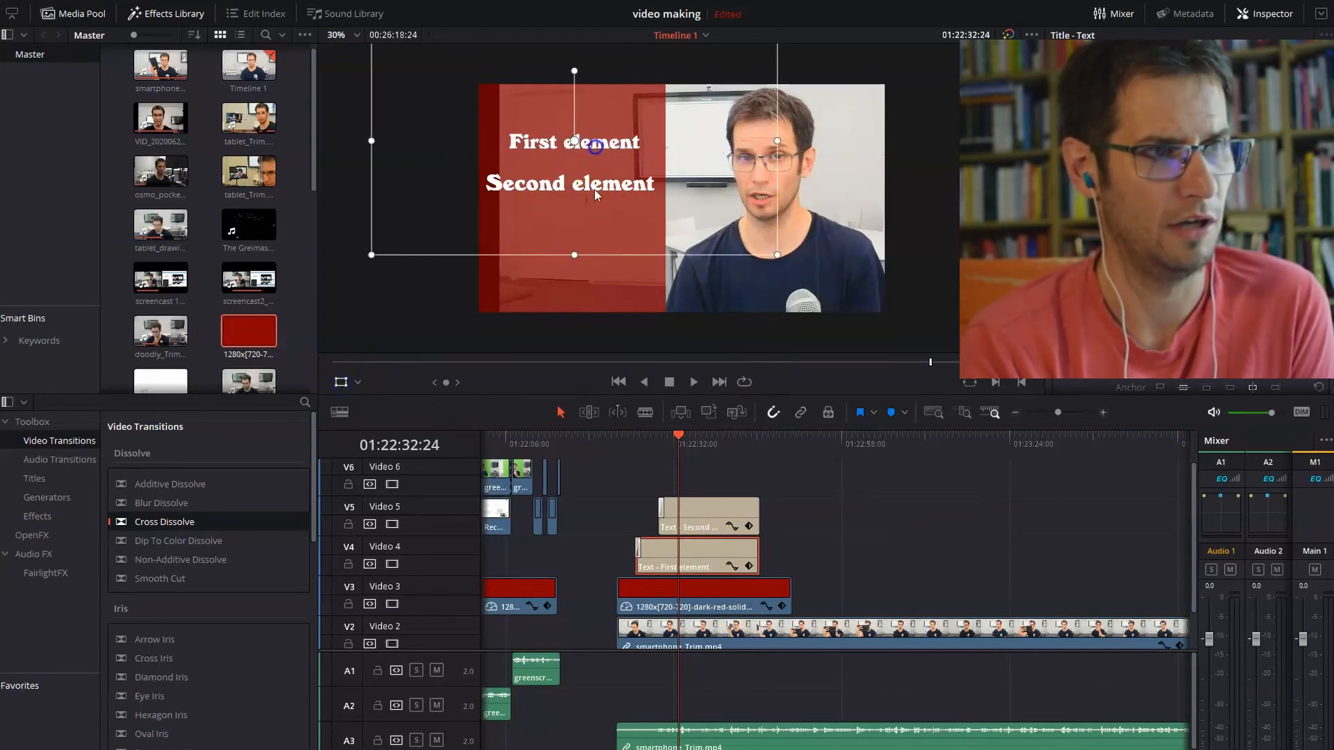
Slightly reduce the text size of the "Second element" title and nudge it right beneath the first title
{"action": "left_click", "coordinate": [736, 514]}
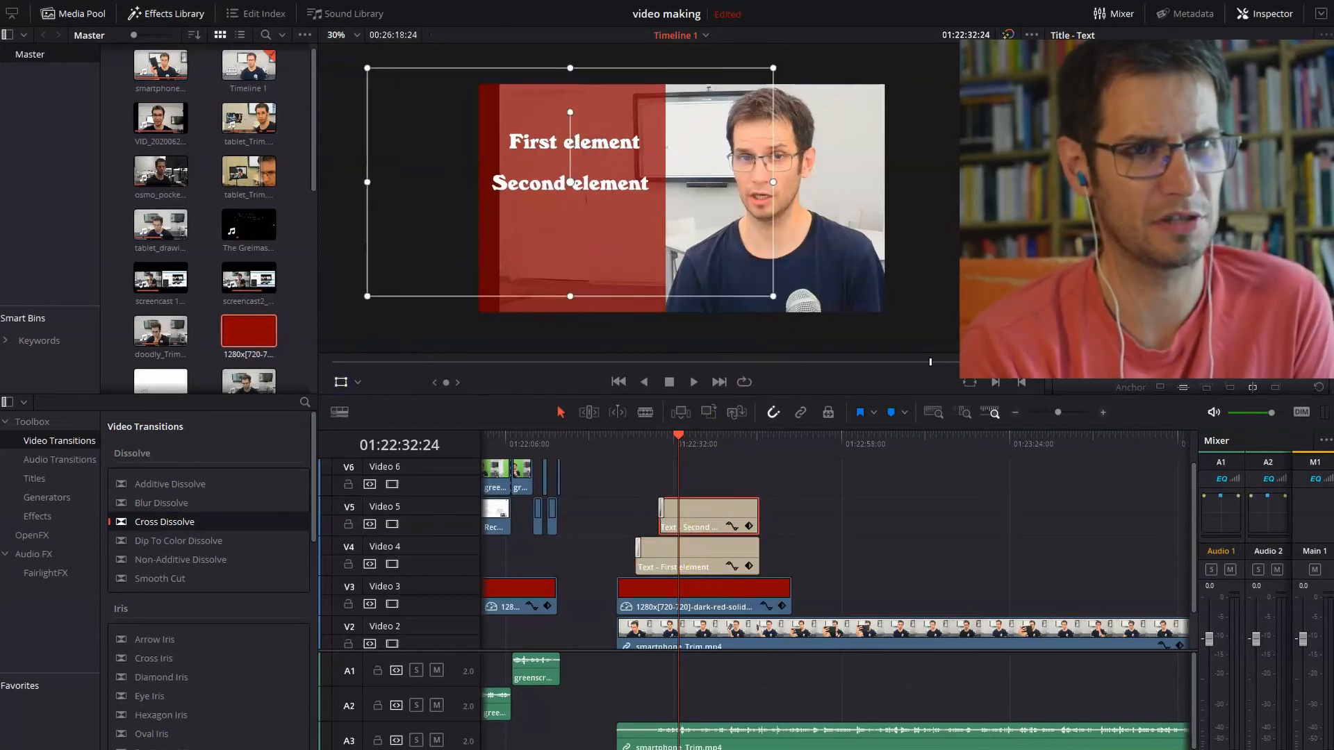
{"action": "left_click", "coordinate": [679, 604]}
{"action": "left_click", "coordinate": [695, 556]}
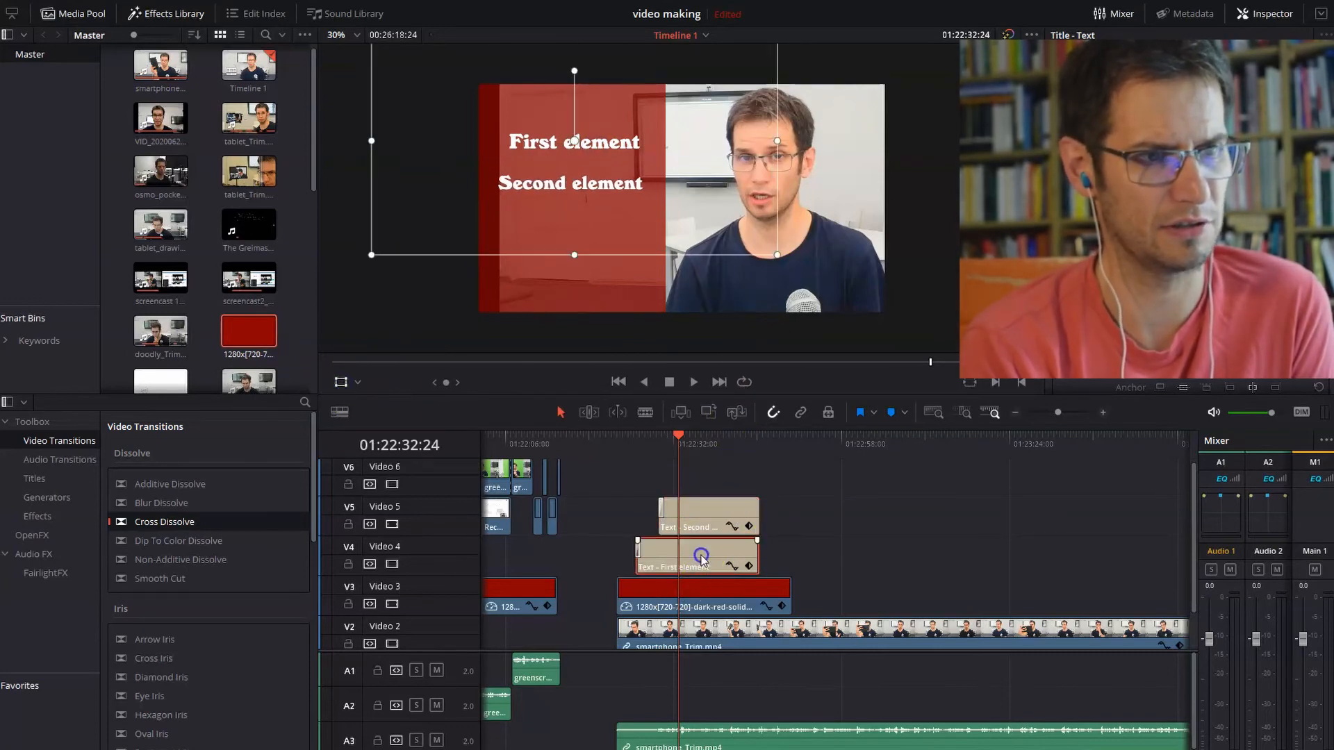
{"action": "left_click", "coordinate": [722, 515]}
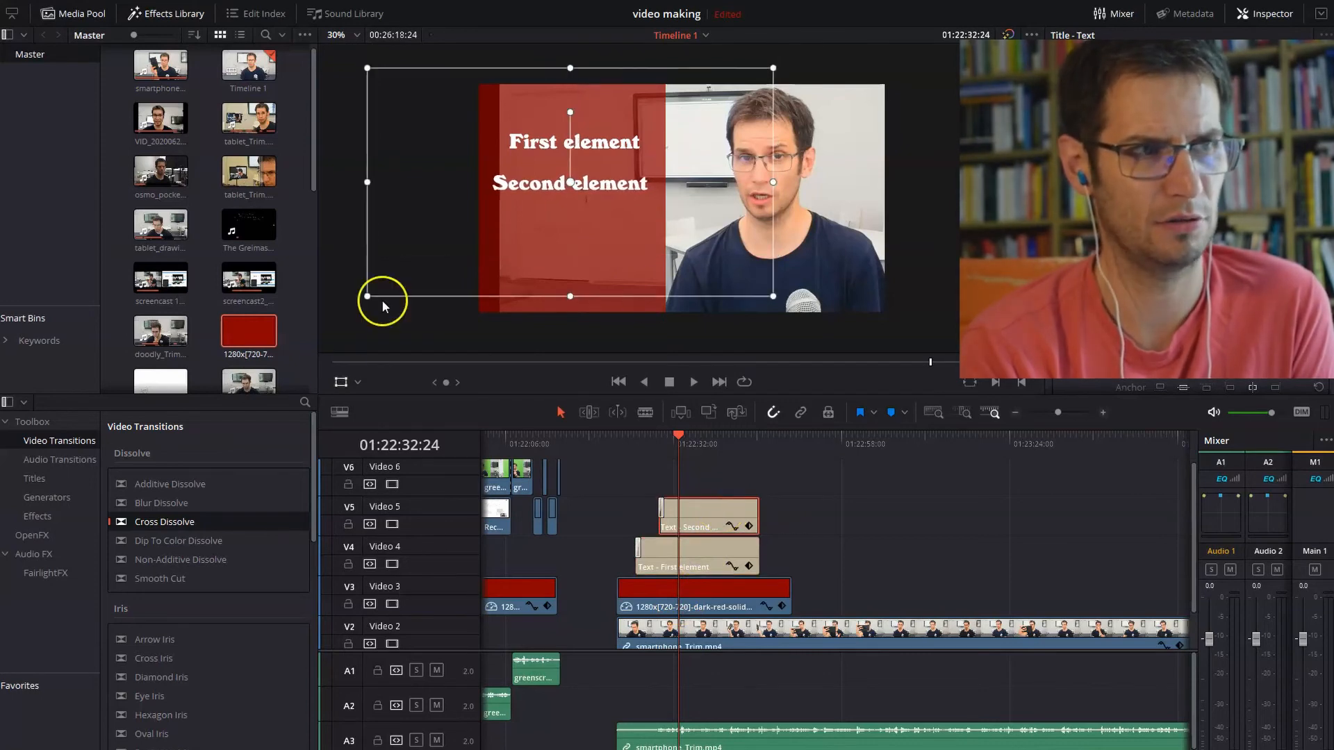
{"action": "left_click_drag", "start_coordinate": [565, 185], "coordinate": [577, 182]}
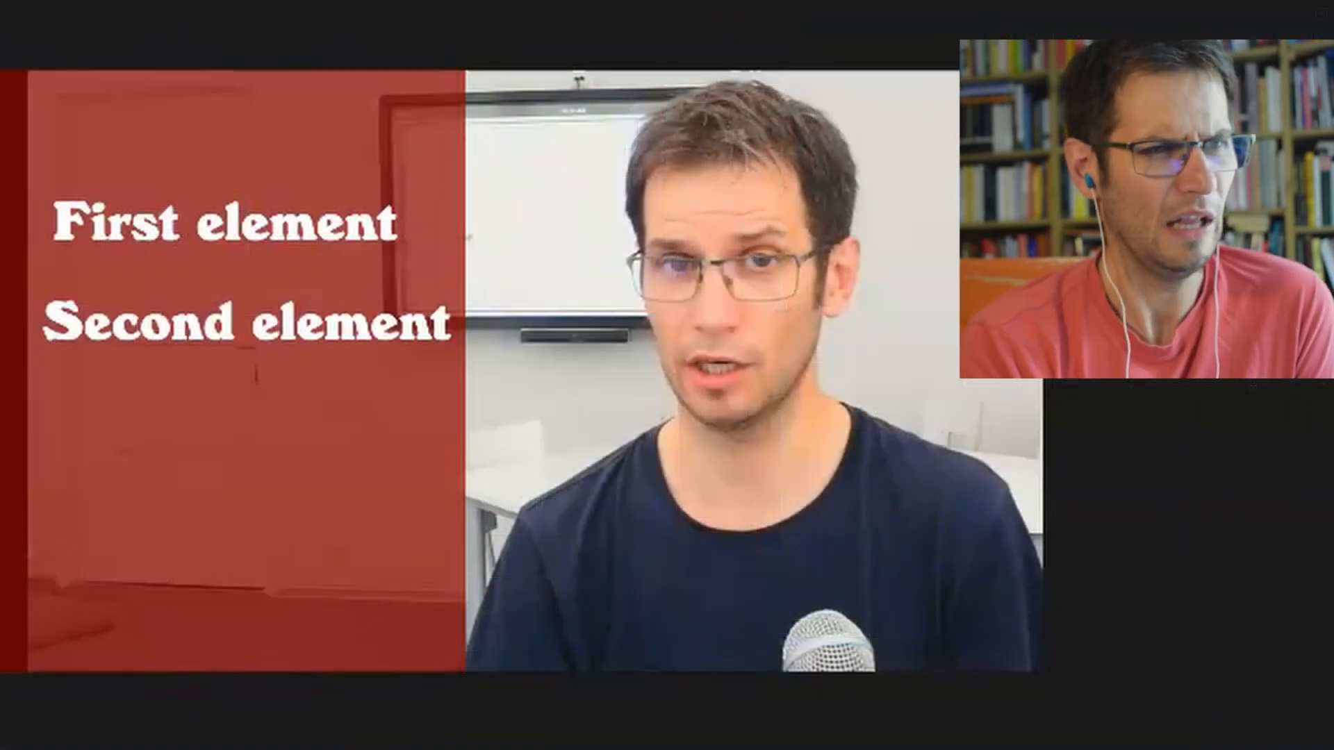